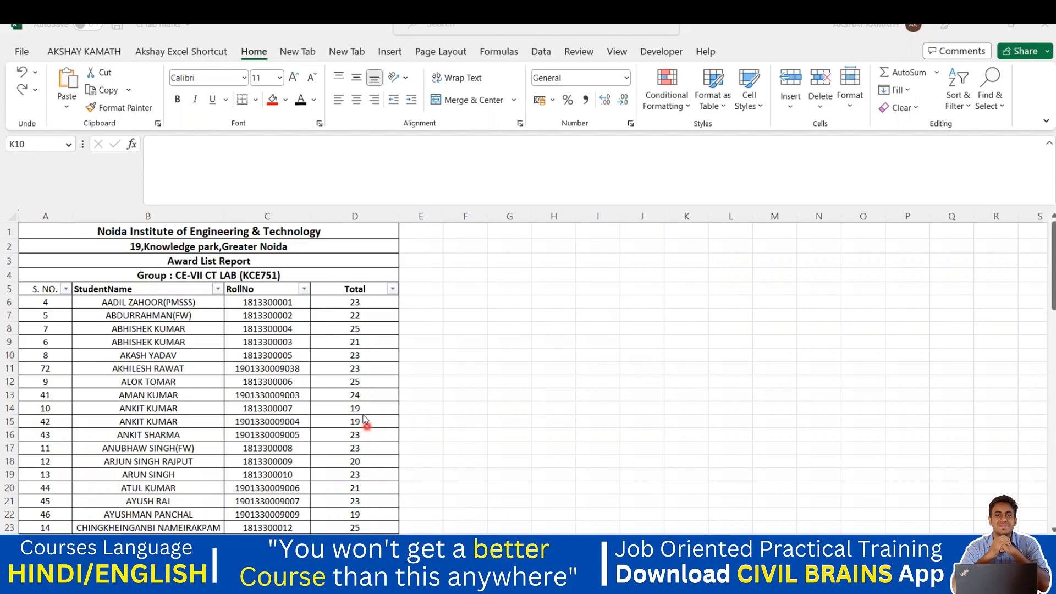
- Look through the student award list and its Total marks from the first row to the last rows
scroll(165, 385, "down", 2)
scroll(165, 424, "down", 4)
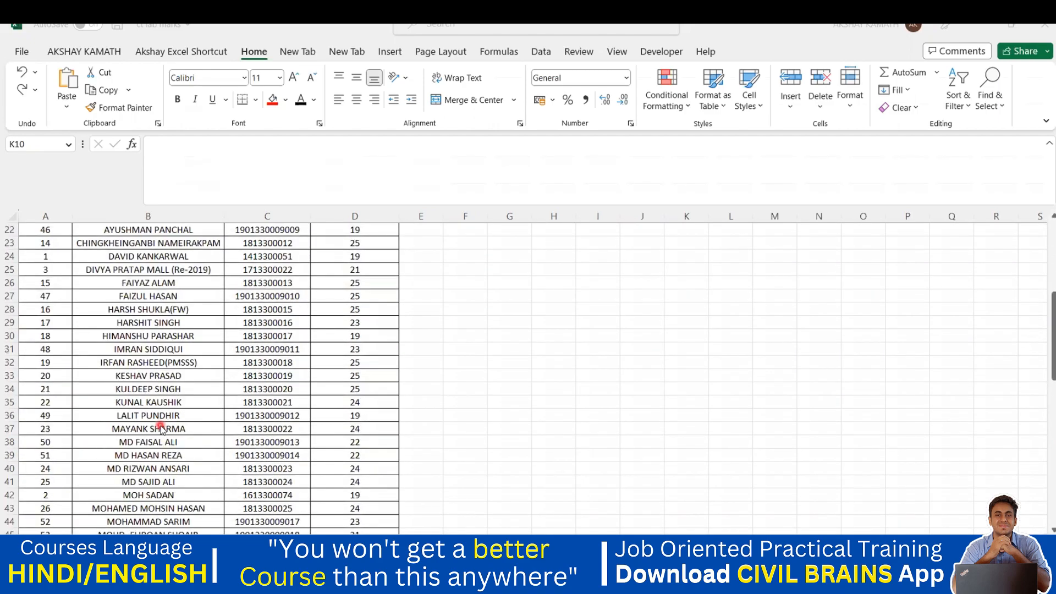
scroll(300, 366, "up", 6)
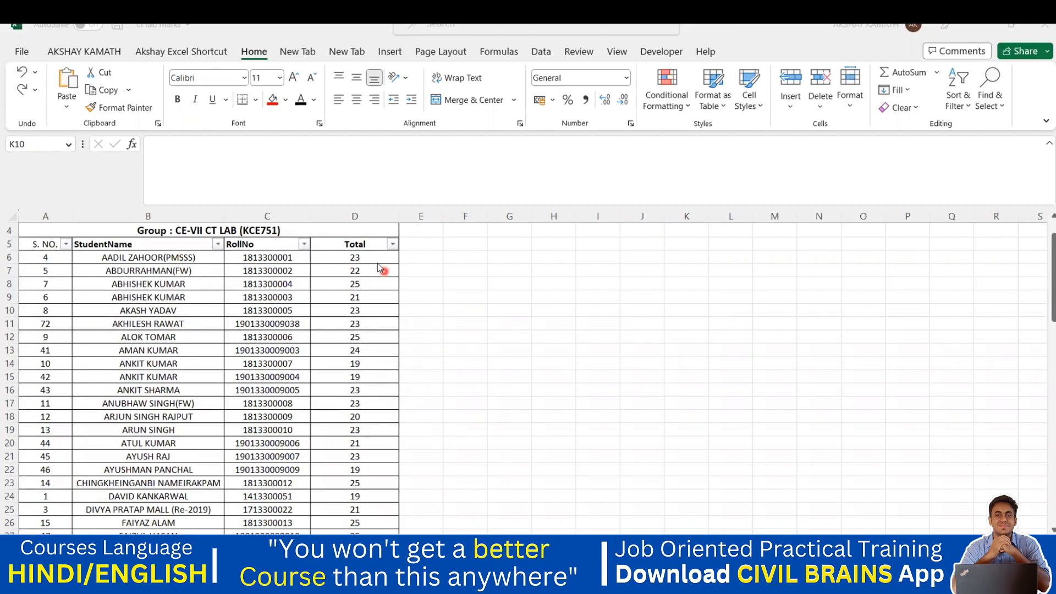
scroll(376, 366, "down", 4)
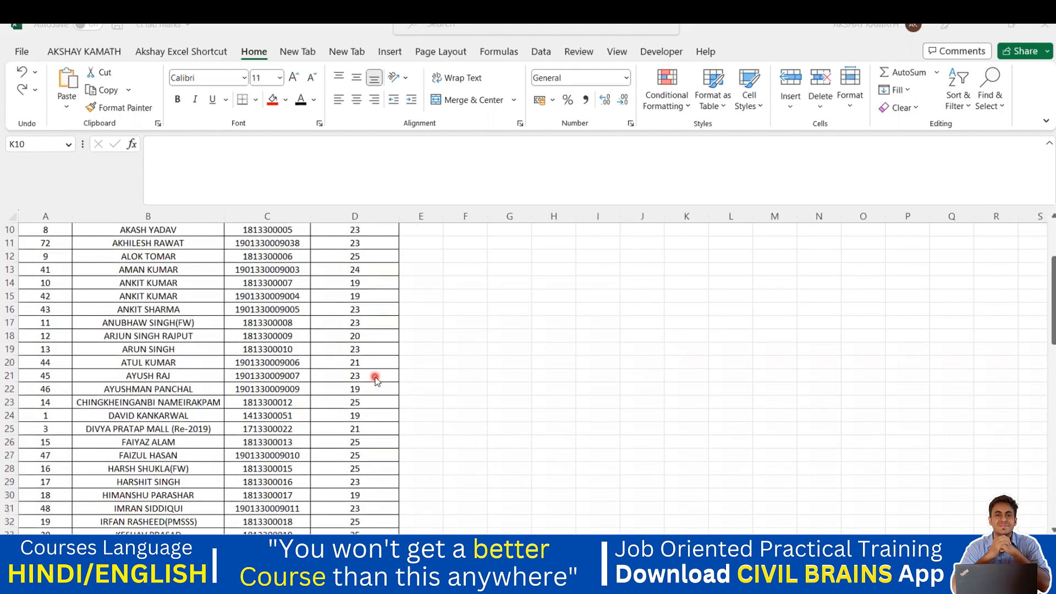
scroll(374, 330, "up", 5)
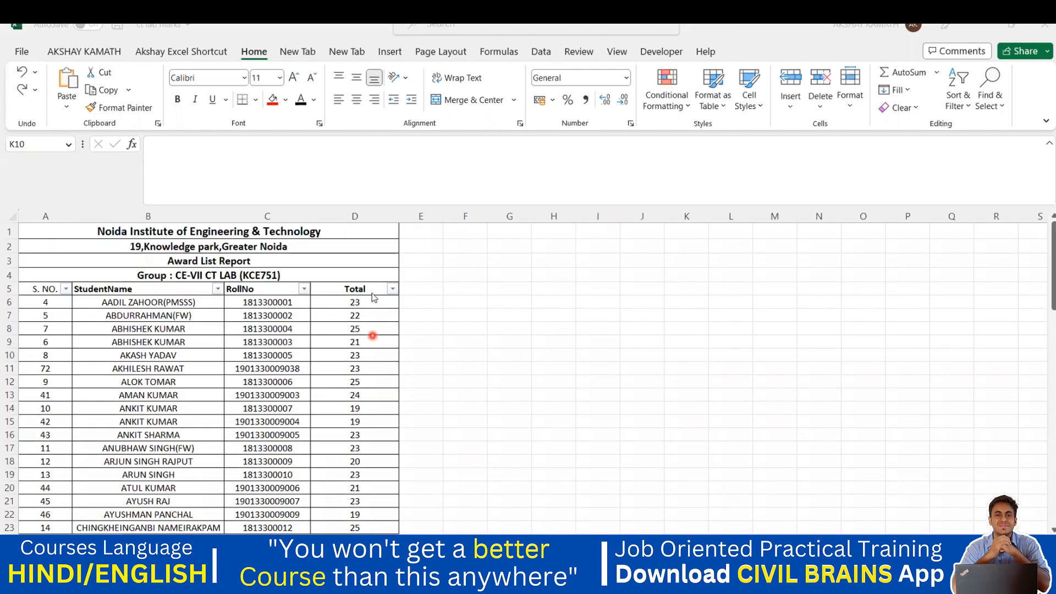
scroll(365, 443, "down", 15)
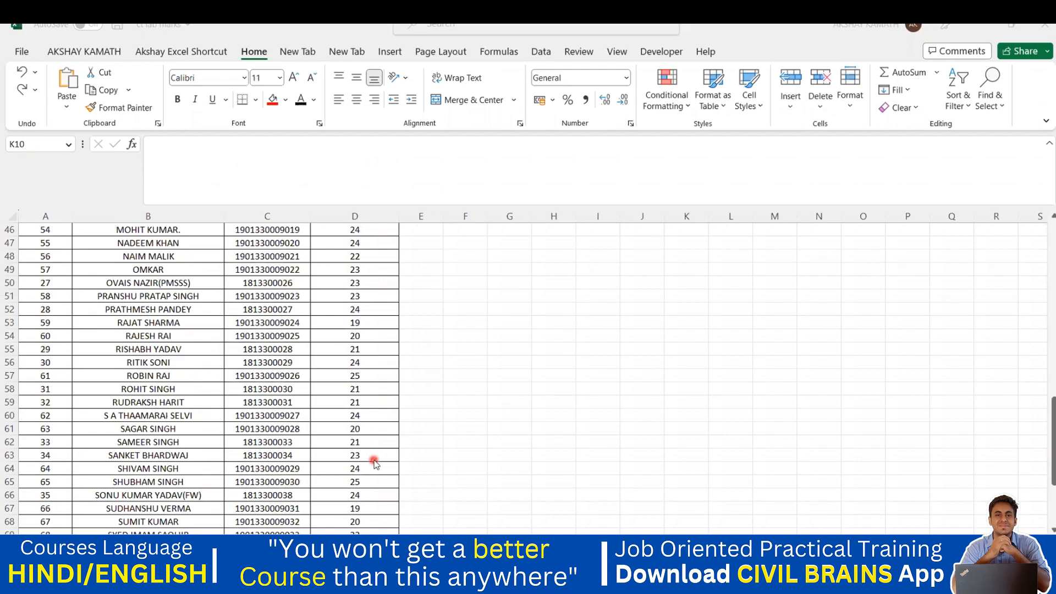
scroll(374, 464, "up", 15)
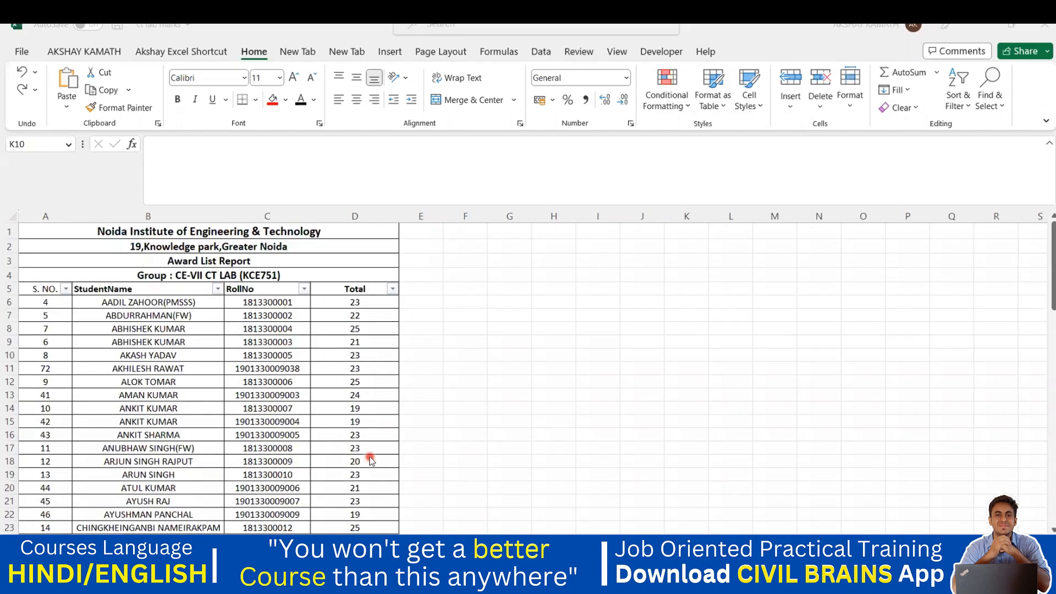
- Set up a Greater Than highlight rule on the Total marks D6:D77 with a threshold of 20
left_click(421, 344)
left_click_drag(376, 302, 357, 510)
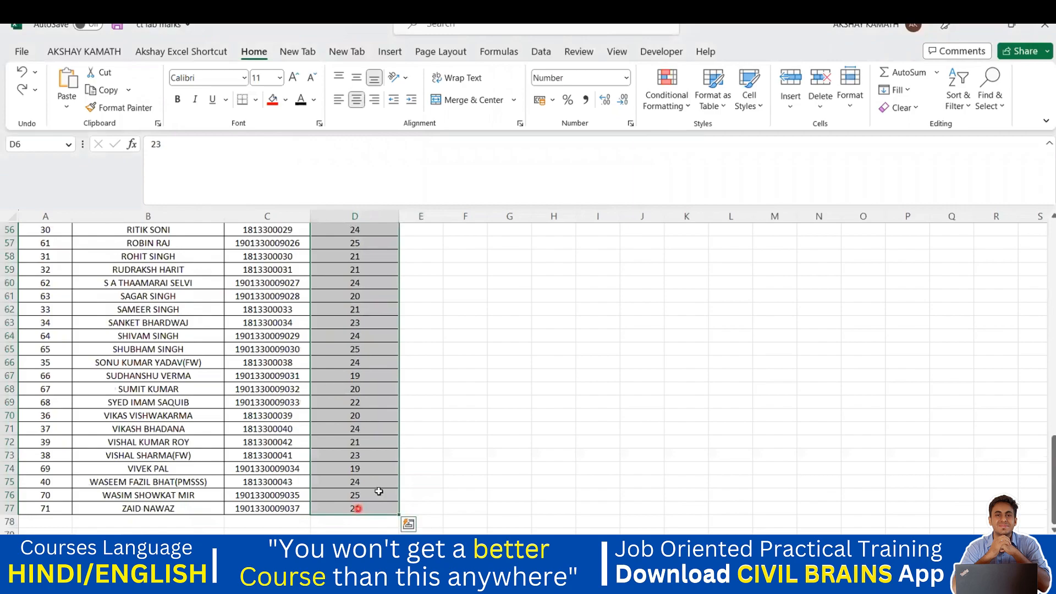
left_click(662, 97)
mouse_move(722, 138)
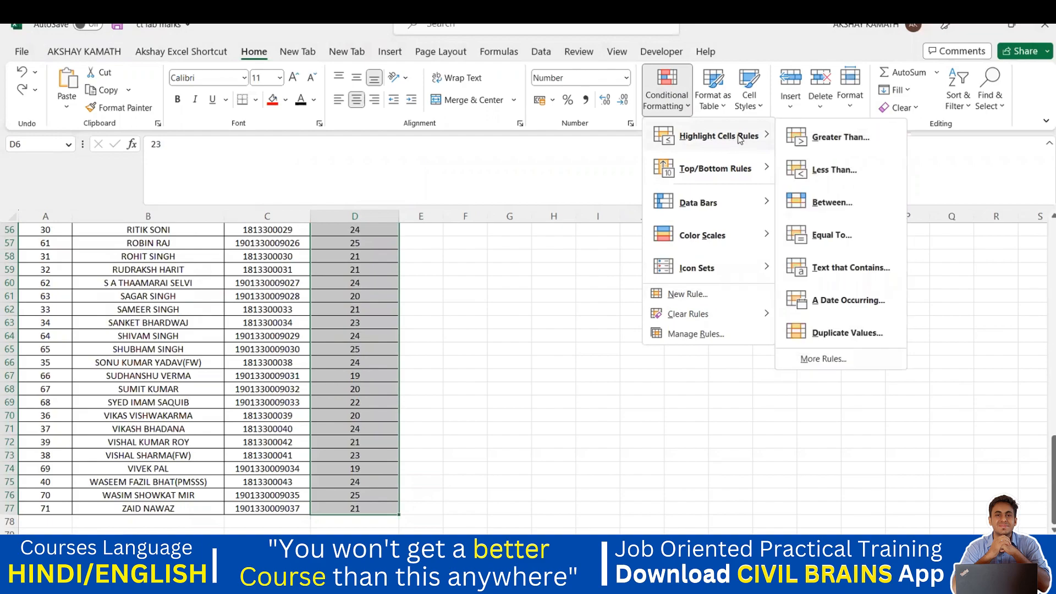
left_click(840, 139)
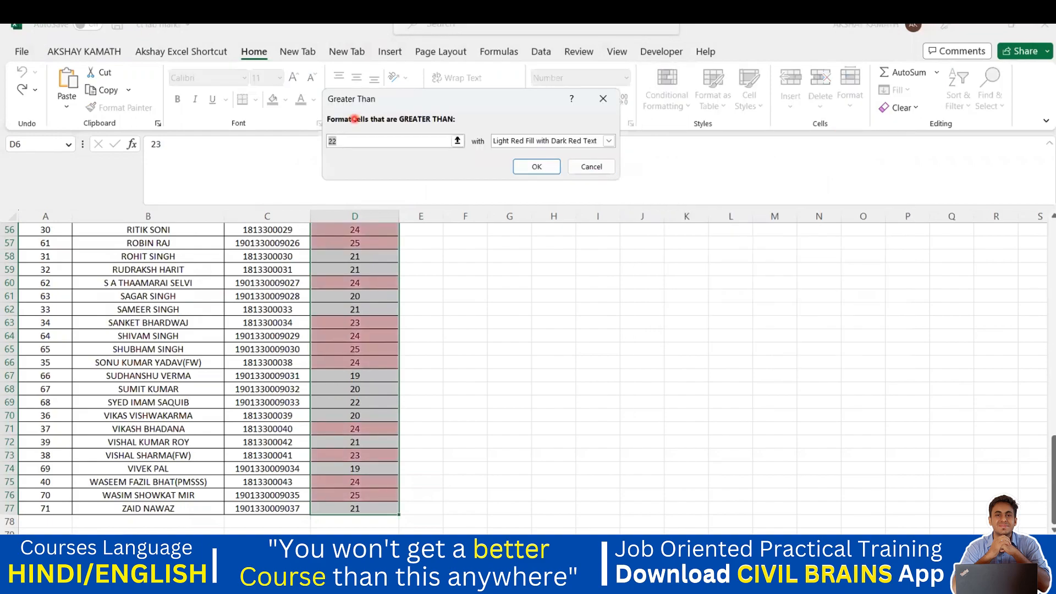
left_click(400, 142)
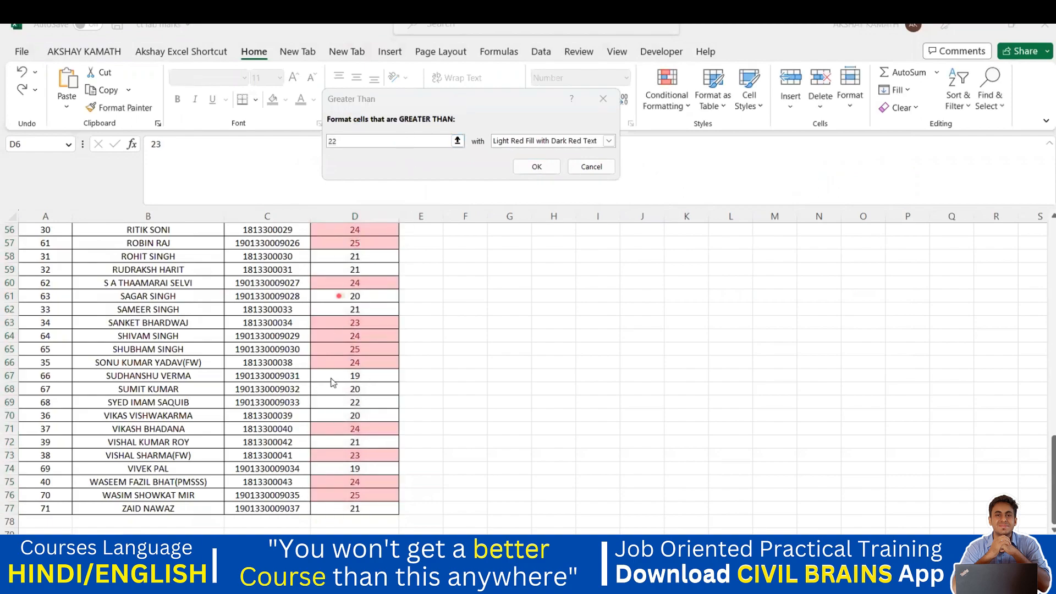
left_click(370, 142)
key("BackSpace")
key("BackSpace")
type("20")
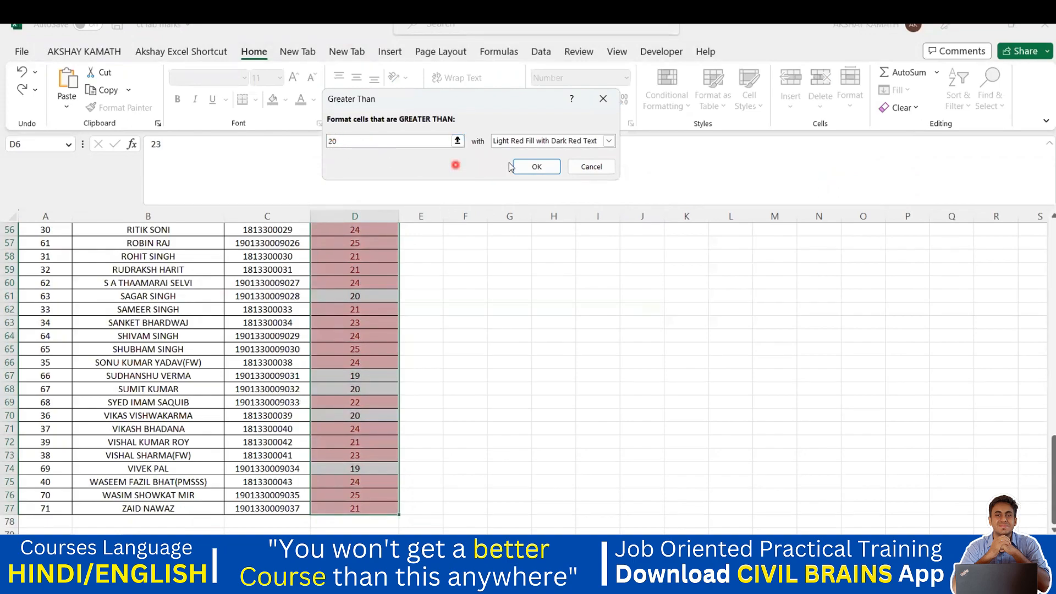
- Try Red Text as the rule's format, settle on Yellow Fill with Dark Yellow Text and apply the rule
left_click(518, 144)
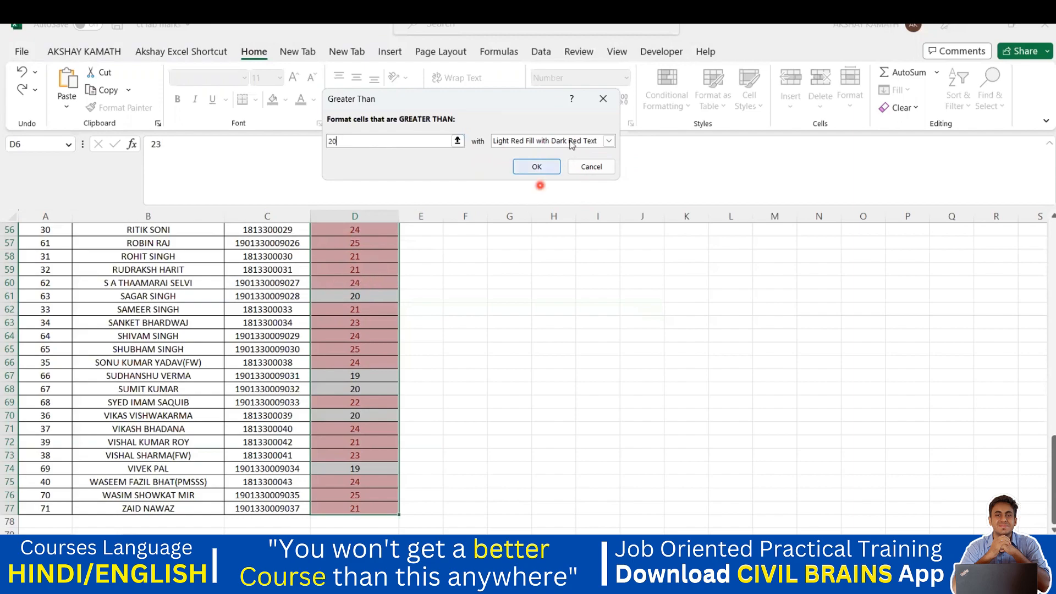
left_click(609, 141)
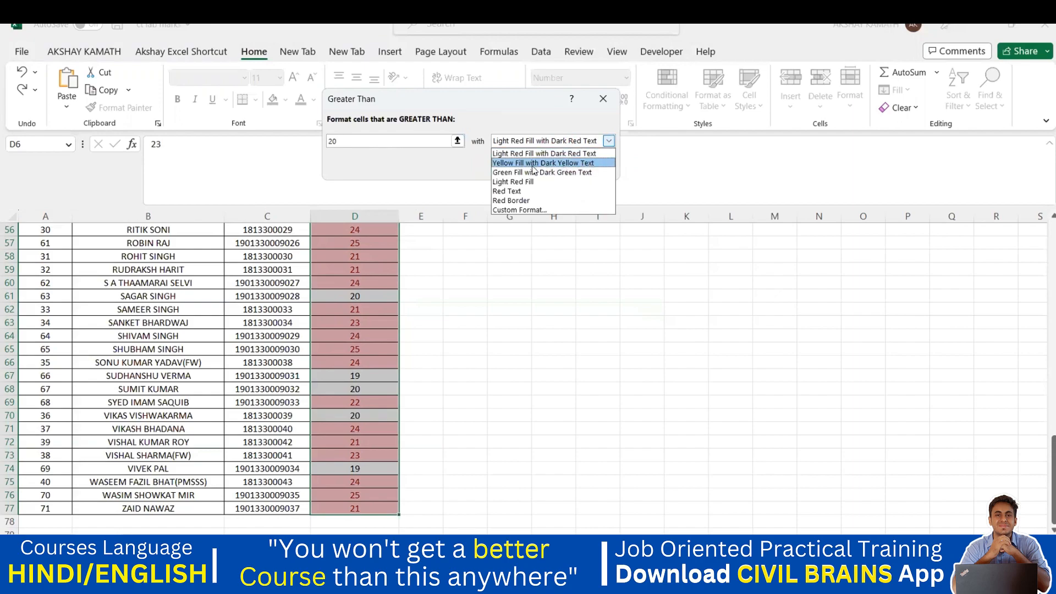
left_click(574, 164)
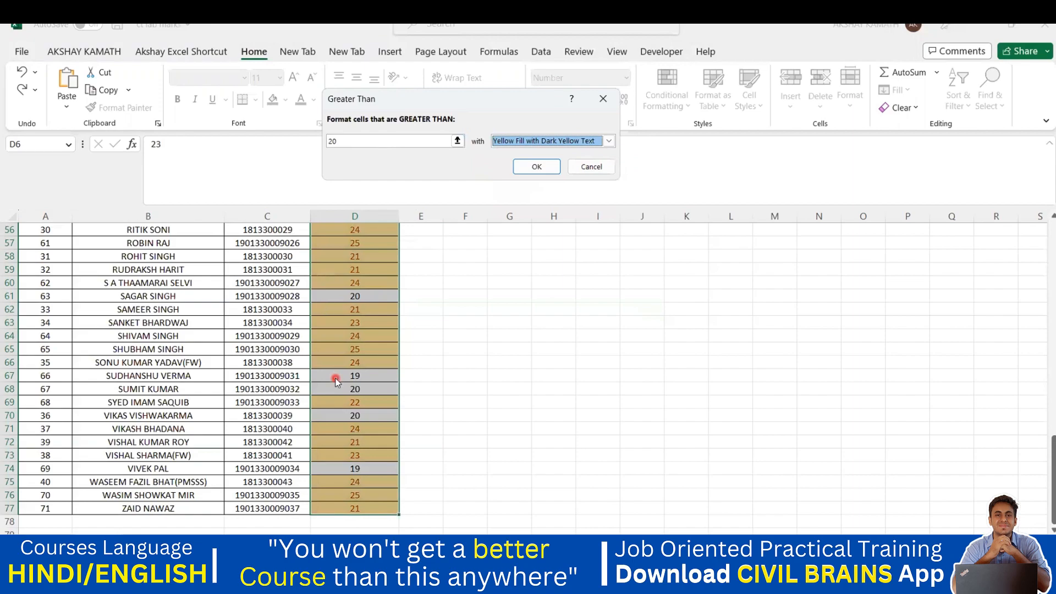
left_click(610, 141)
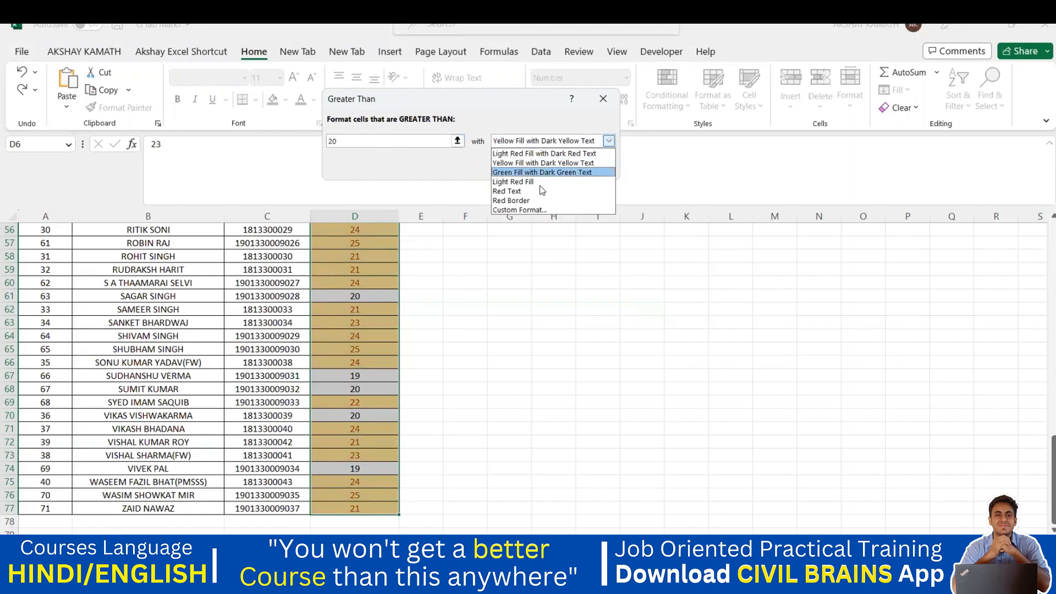
left_click(540, 191)
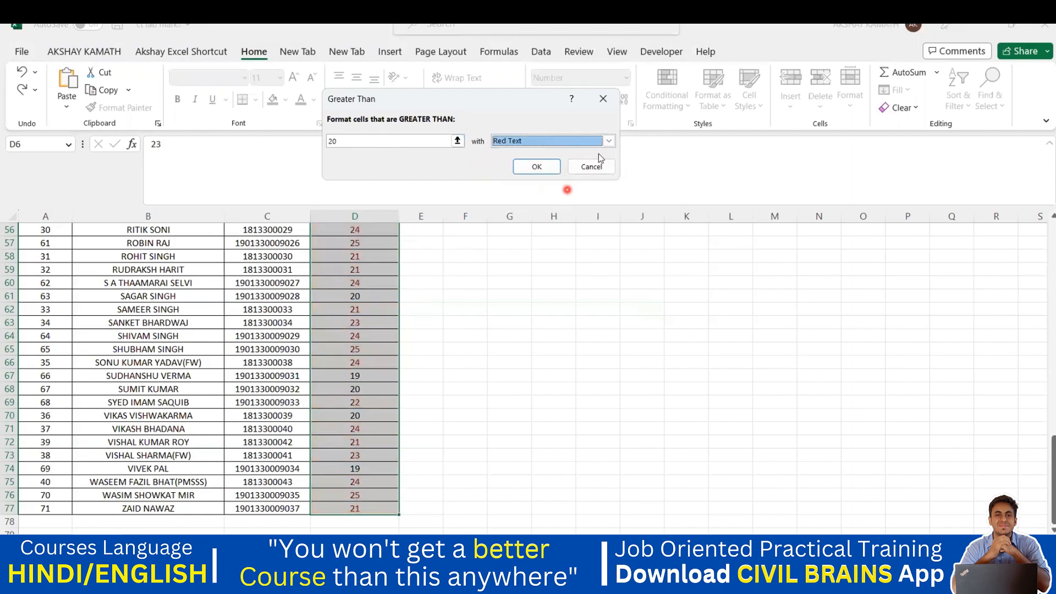
left_click(608, 143)
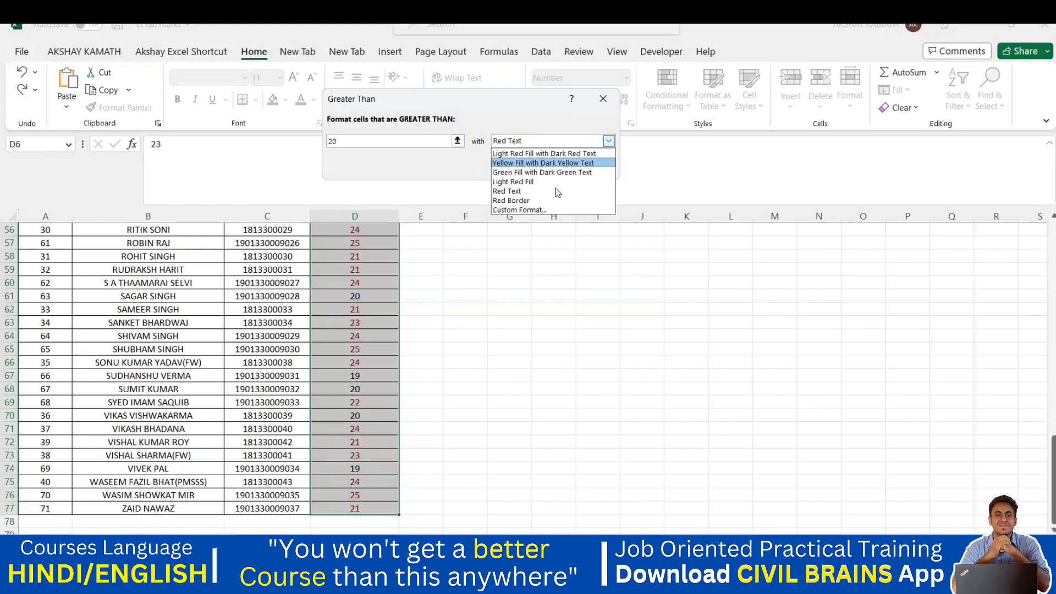
left_click(527, 164)
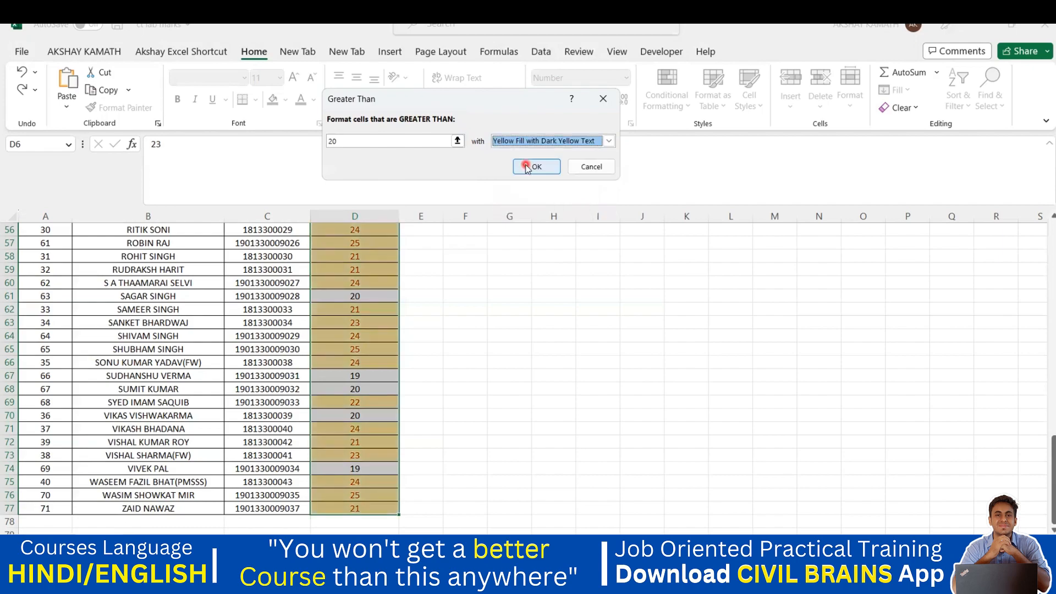
left_click(537, 167)
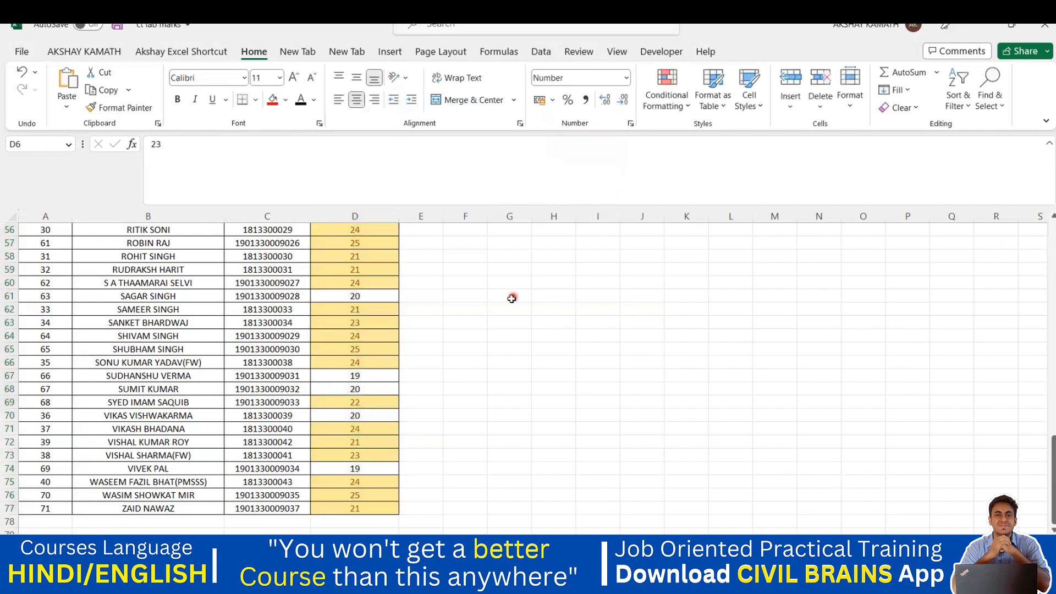
- Examine which marks in the Total column are highlighted across the whole list
scroll(448, 394, "up", 11)
scroll(466, 371, "up", 4)
left_click(478, 360)
scroll(479, 358, "up", 4)
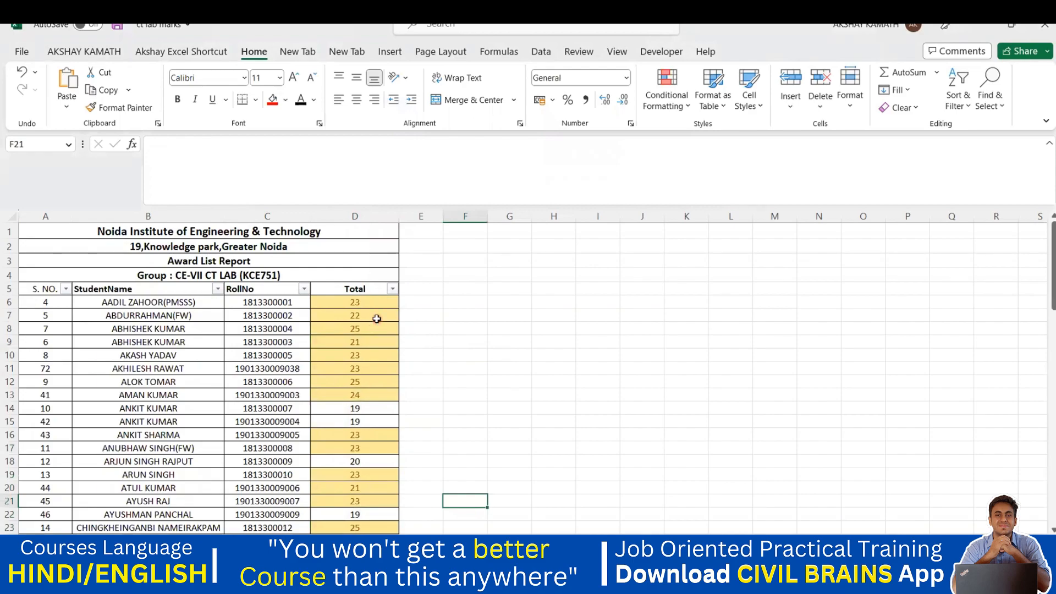
scroll(365, 333, "down", 6)
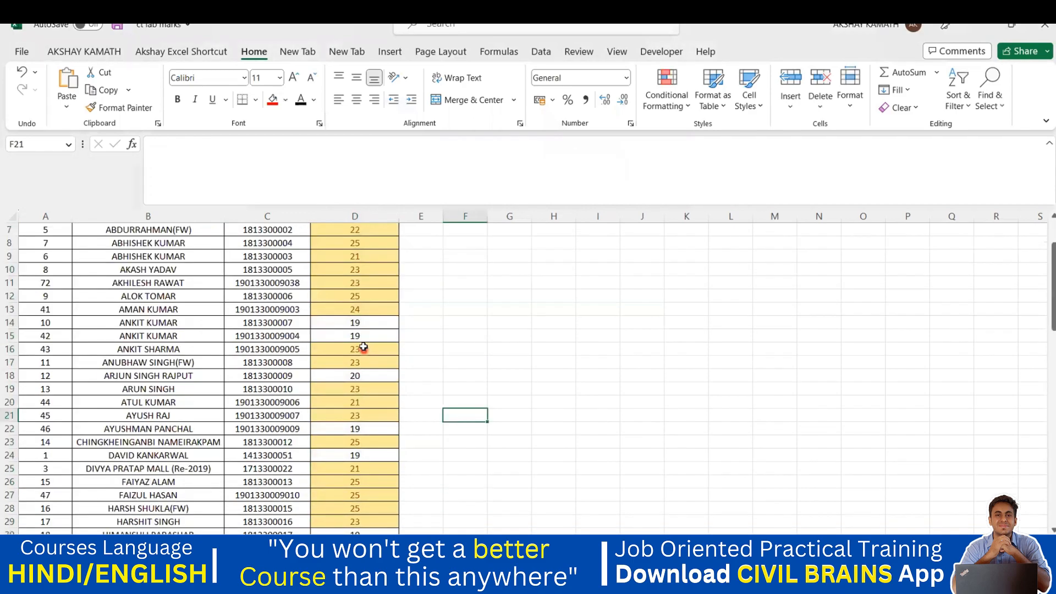
scroll(366, 325, "down", 11)
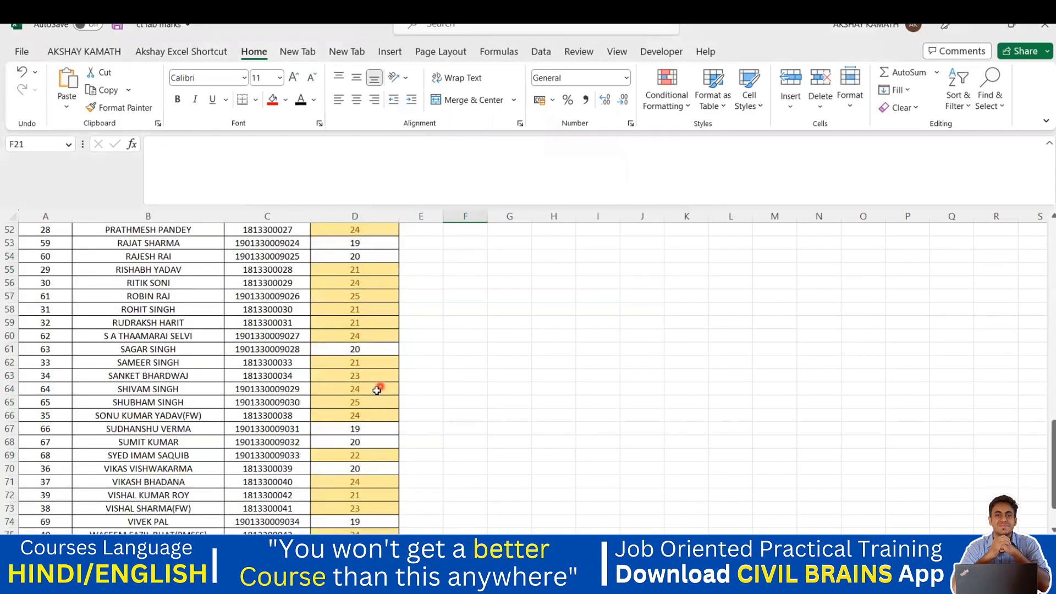
scroll(374, 389, "down", 2)
scroll(374, 460, "up", 19)
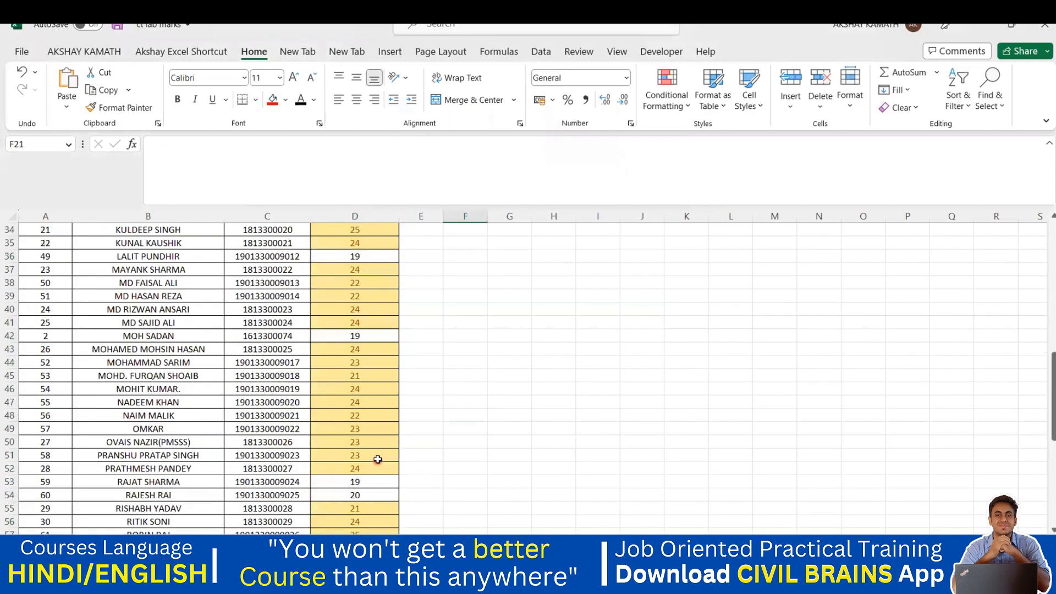
- Highlight the Total marks in D6:D77 that are less than 22 with Green Fill with Dark Green Text
left_click_drag(380, 301, 368, 494)
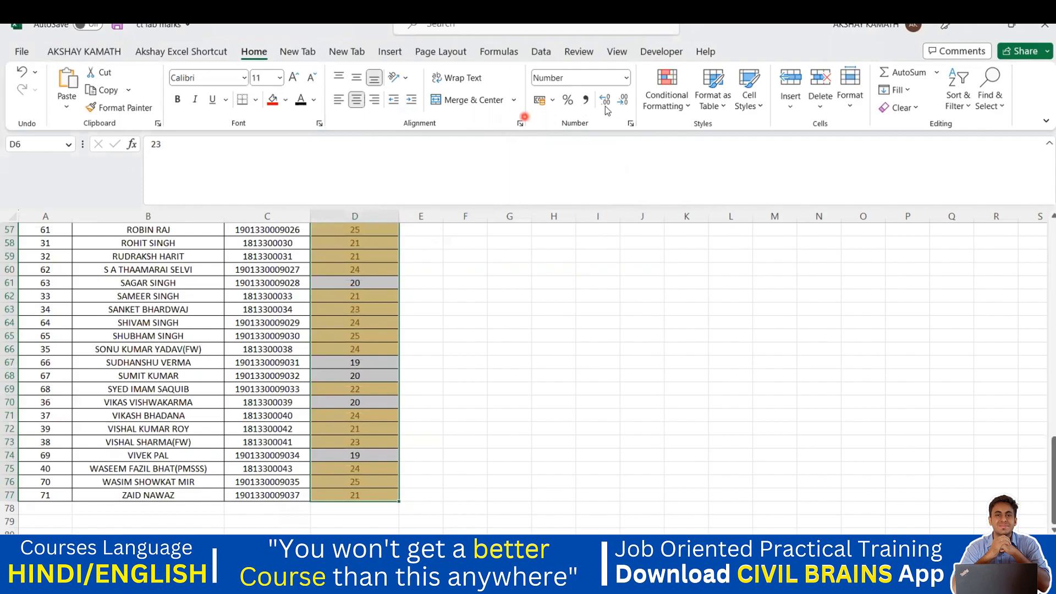
left_click(662, 90)
mouse_move(729, 132)
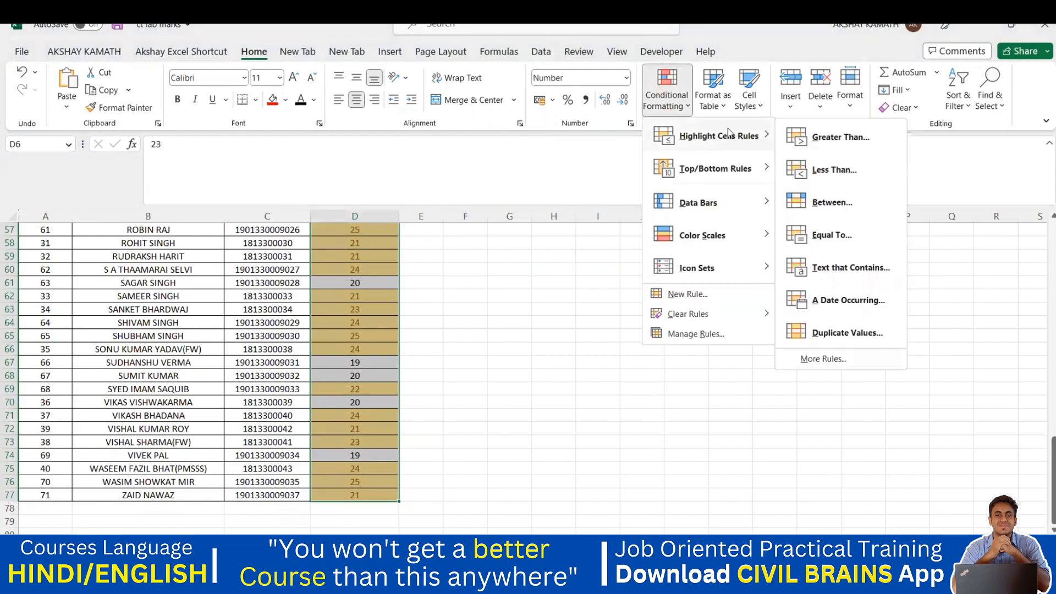
left_click(832, 172)
left_click(389, 142)
left_click_drag(389, 142, 342, 148)
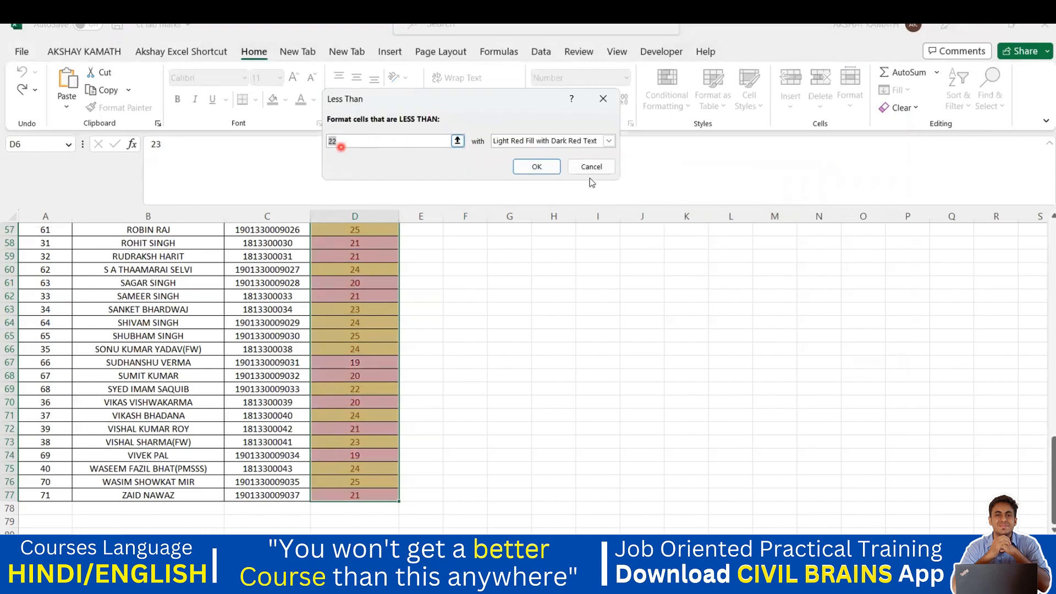
left_click(608, 142)
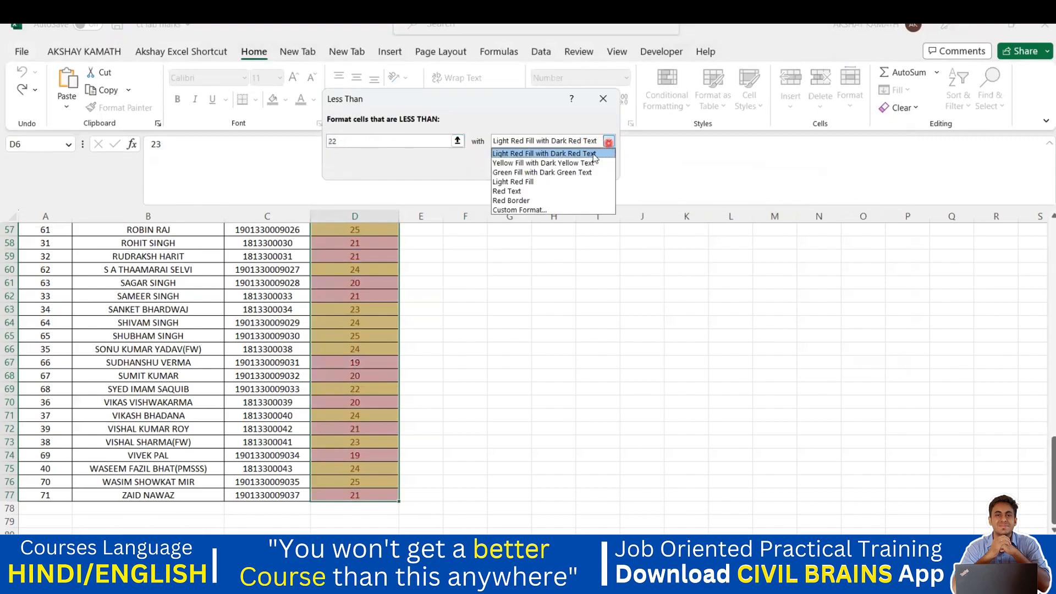
left_click(540, 173)
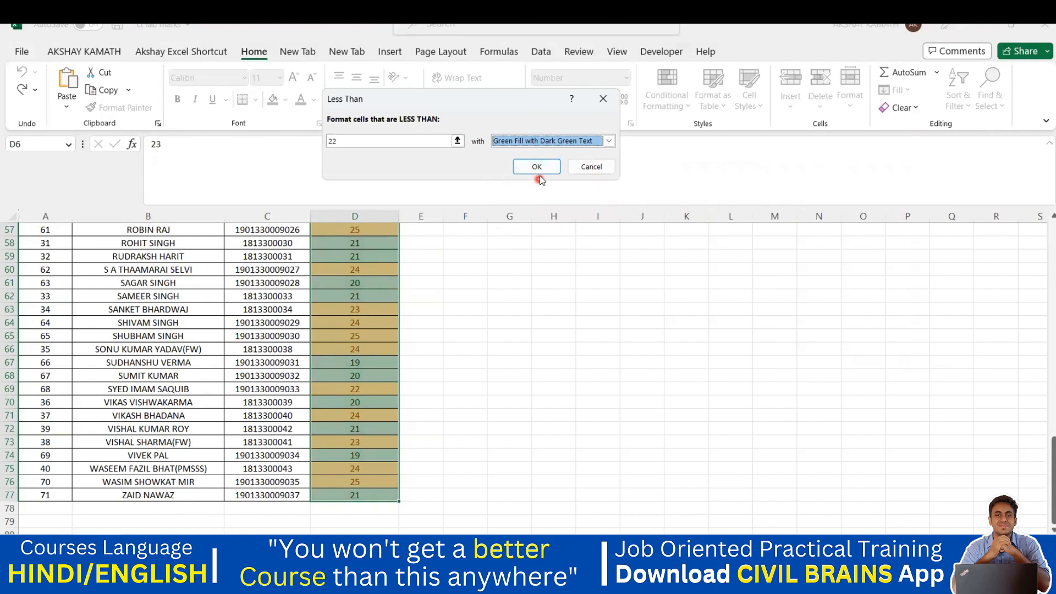
left_click(537, 167)
left_click(495, 321)
- Check the two-colour highlighting in the Total column and undo both highlight rules
scroll(496, 322, "up", 2)
scroll(496, 321, "up", 17)
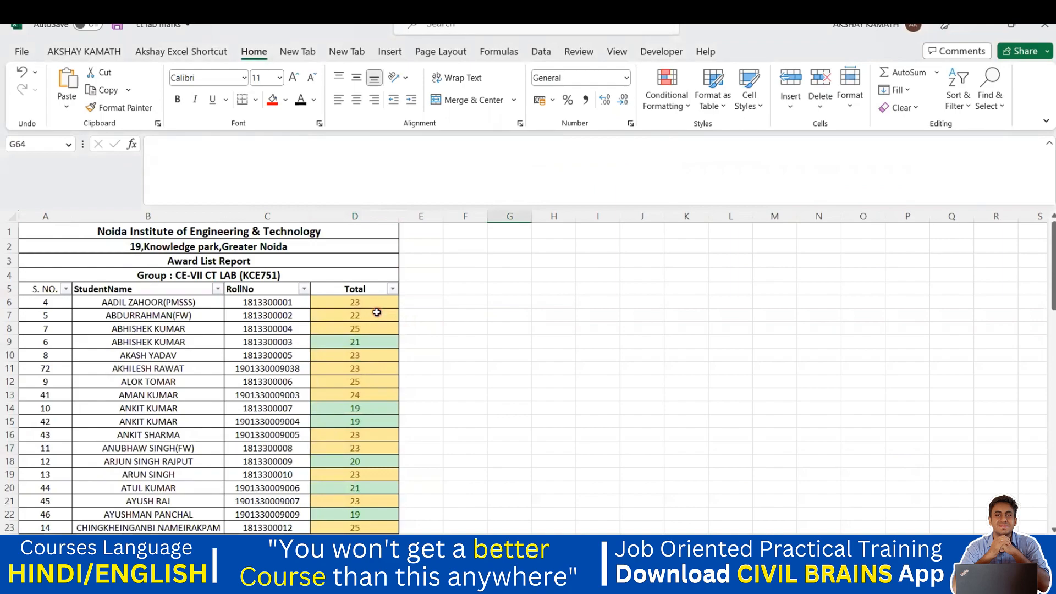
scroll(377, 312, "down", 2)
scroll(373, 309, "up", 2)
key("ctrl+z")
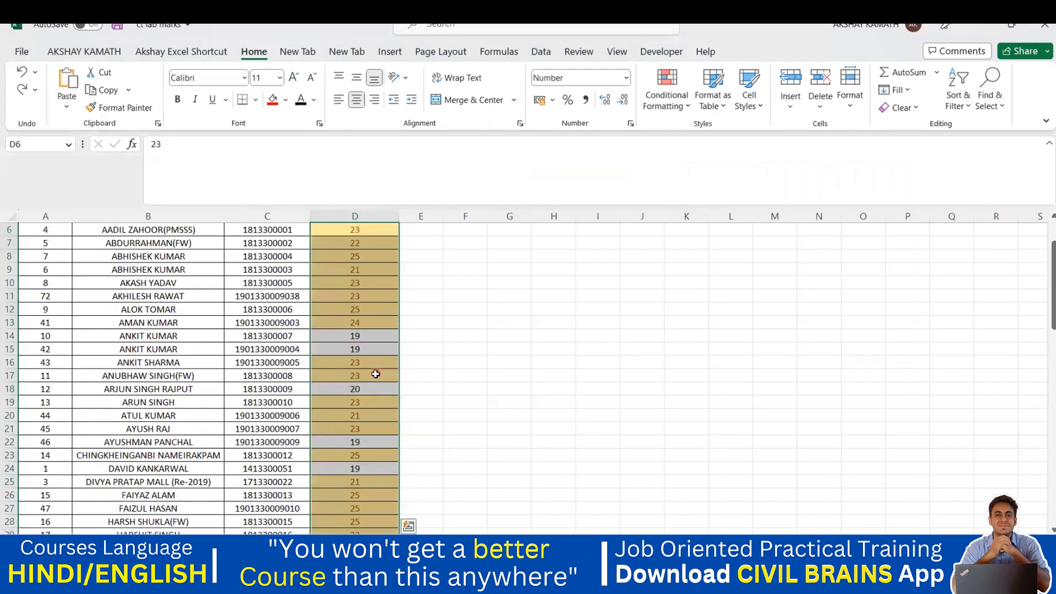
scroll(467, 413, "up", 2)
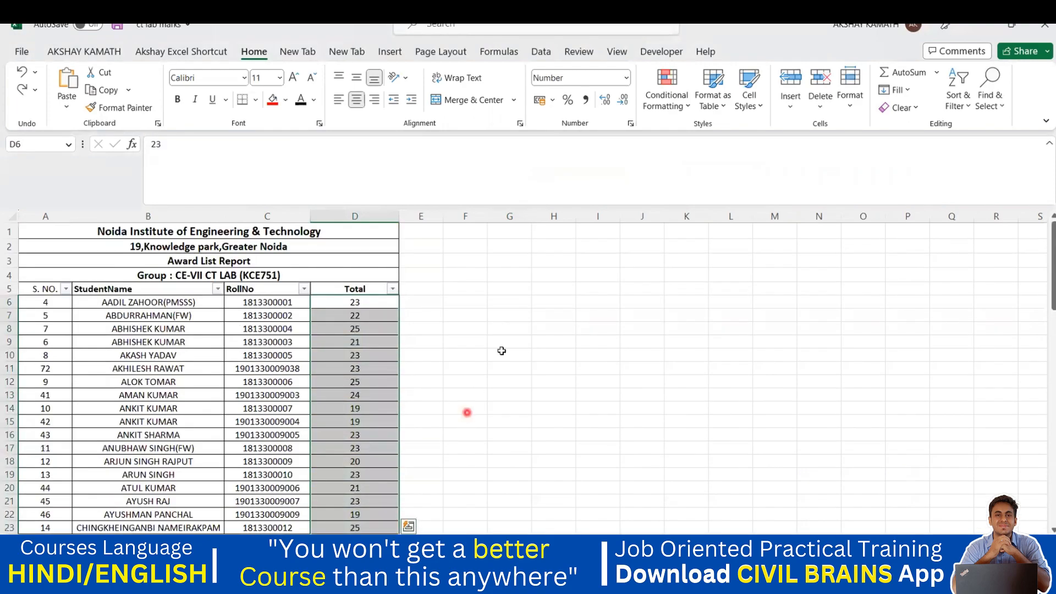
- Start a new conditional formatting rule for the Total marks that formats only cells with values greater than or equal to 23
left_click(664, 105)
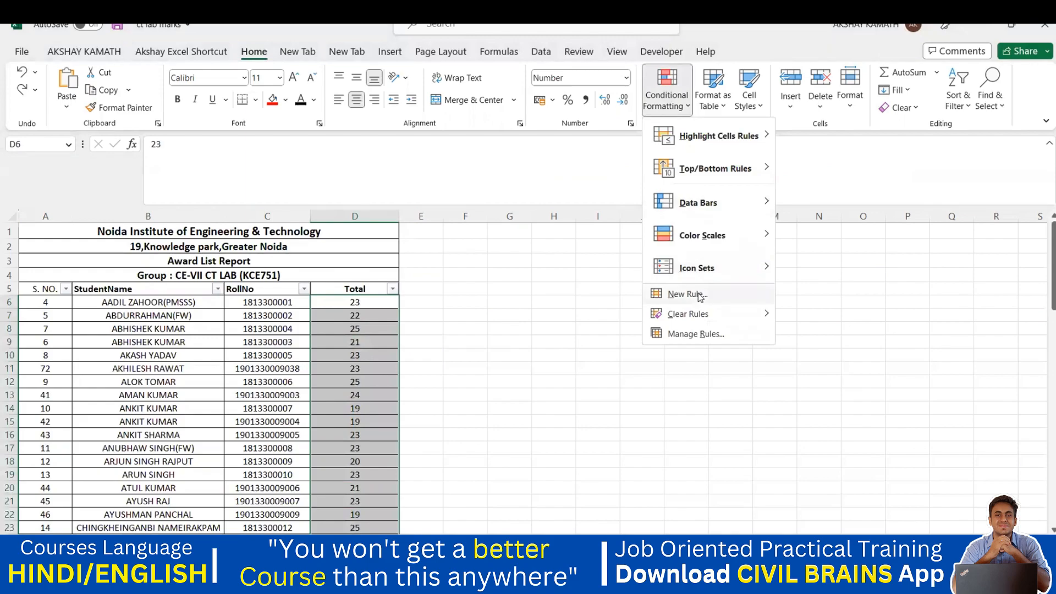
left_click(700, 297)
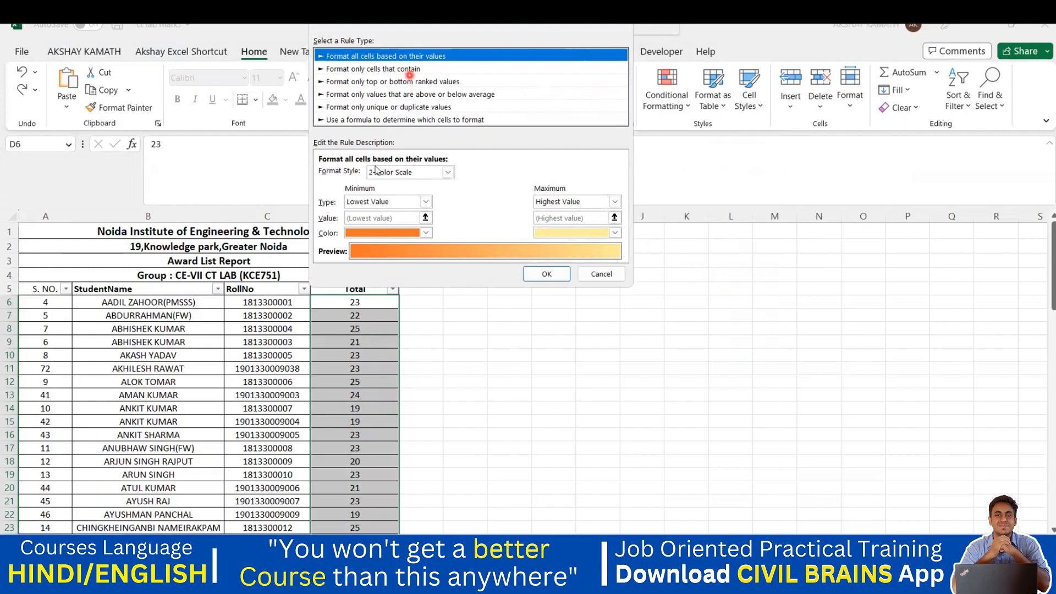
left_click(364, 69)
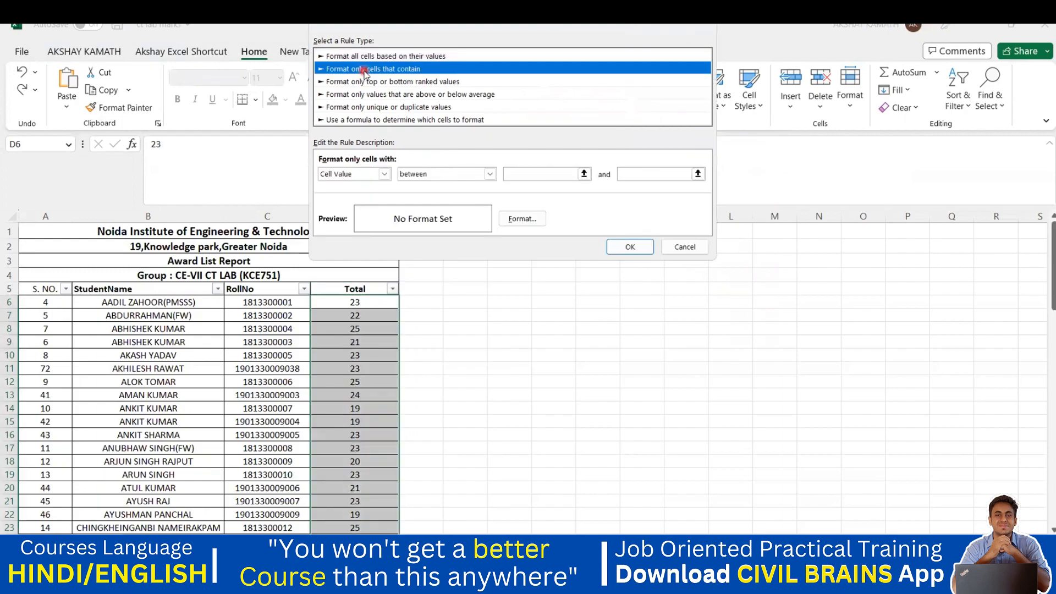
left_click(520, 179)
left_click(489, 174)
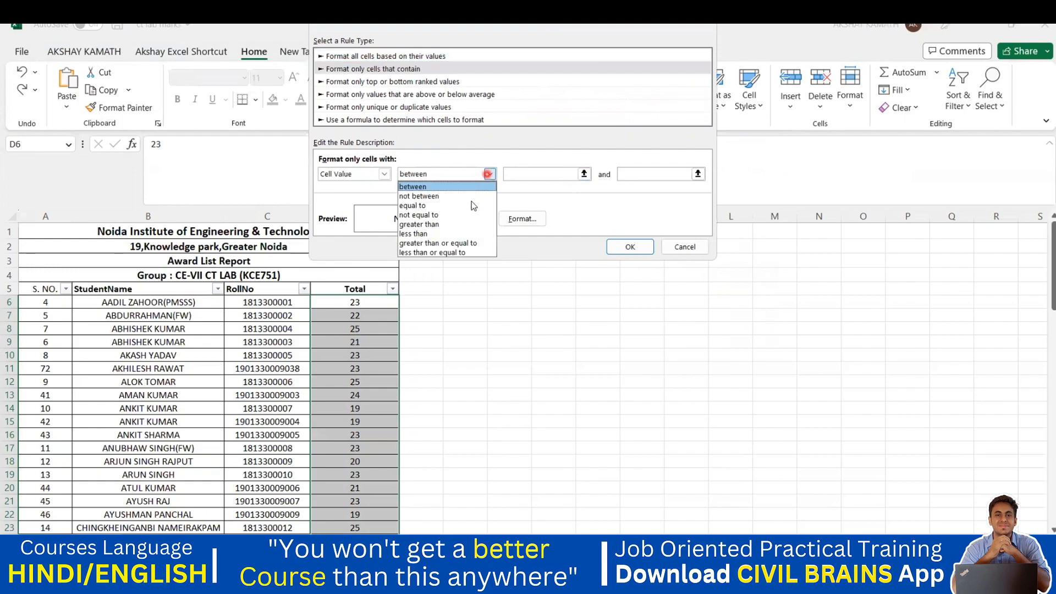
left_click(447, 243)
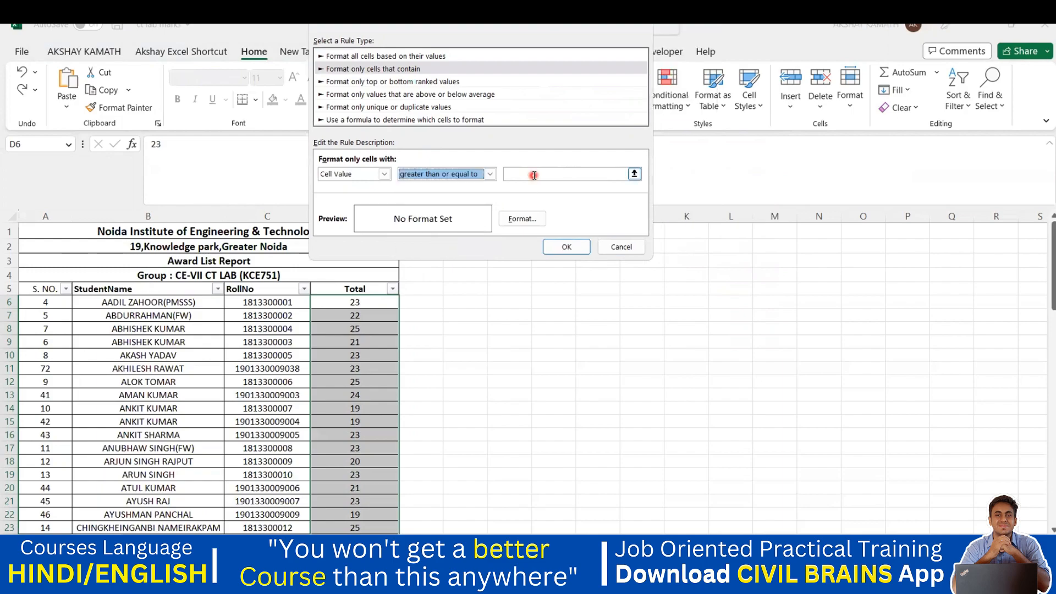
left_click(534, 175)
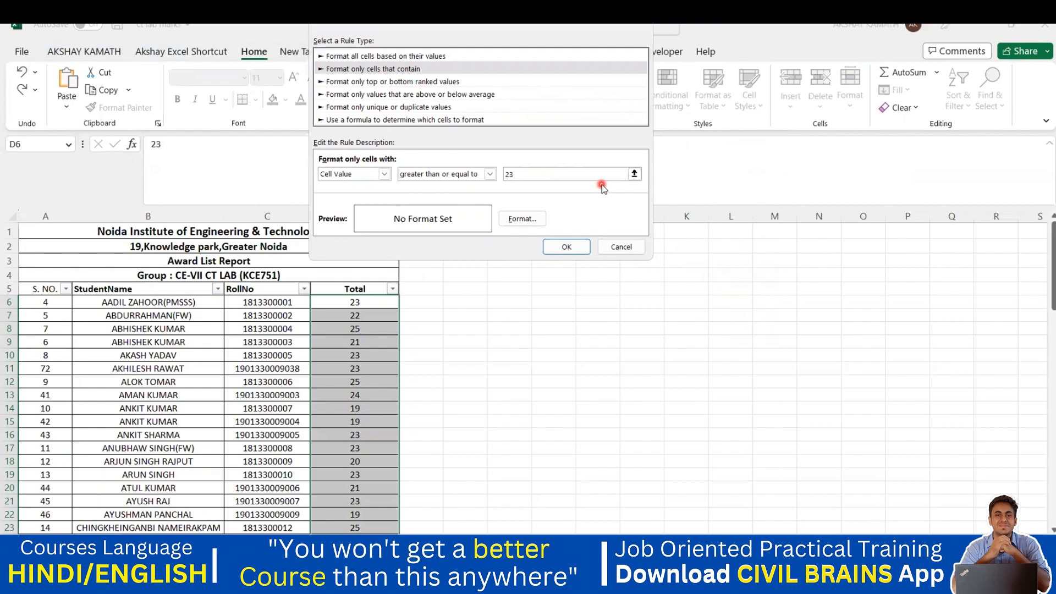
- Give the rule a light green fill, apply it to the Total marks and deselect the range
left_click(529, 220)
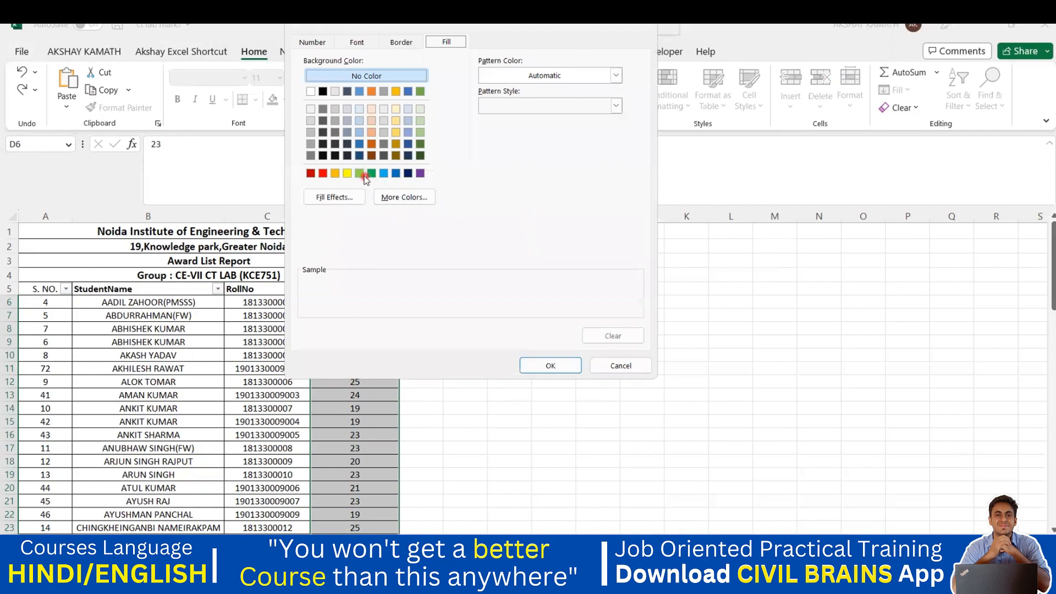
left_click(359, 173)
left_click(548, 374)
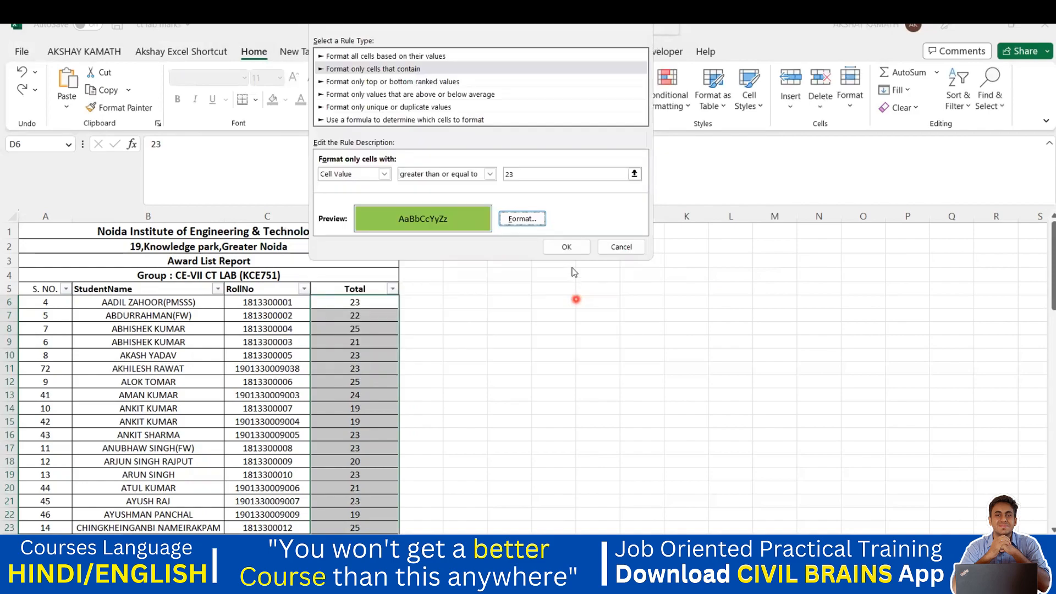
left_click(570, 248)
left_click(508, 340)
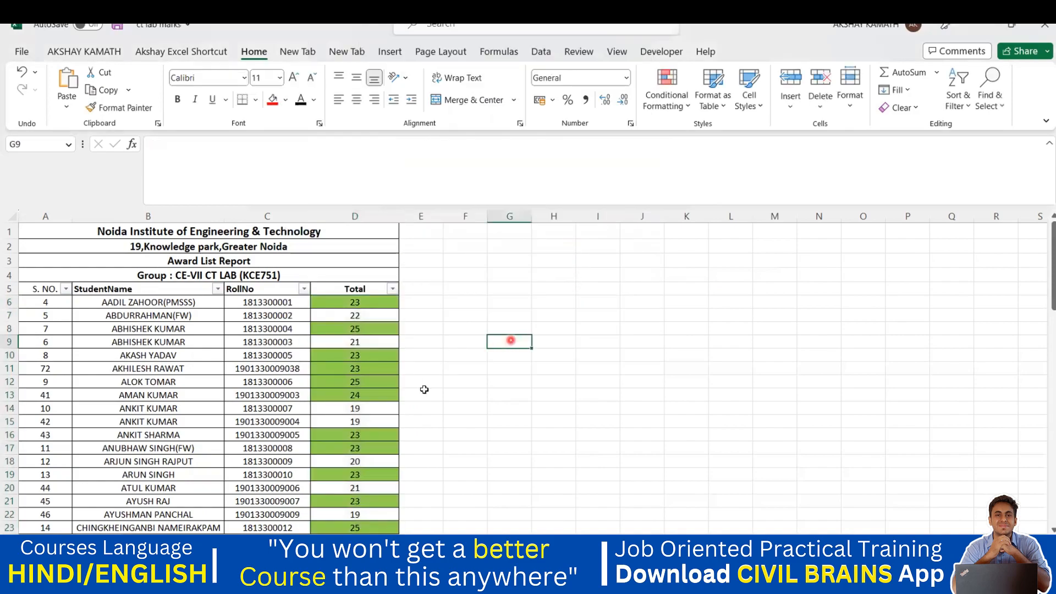
- Examine which marks in the Total column are filled green across the whole list
scroll(386, 337, "down", 1)
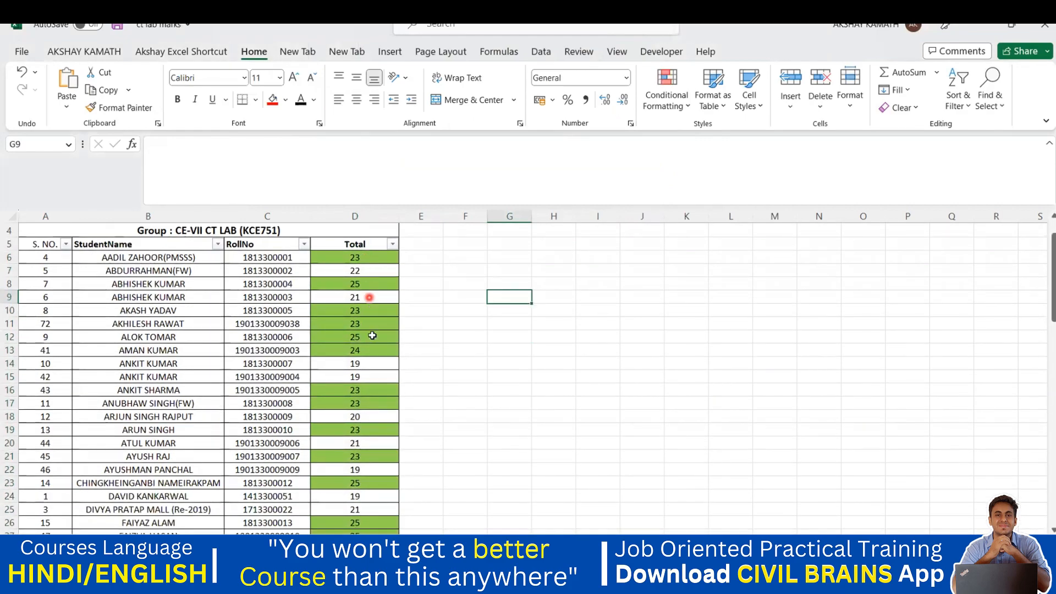
scroll(371, 334, "down", 8)
scroll(373, 434, "down", 13)
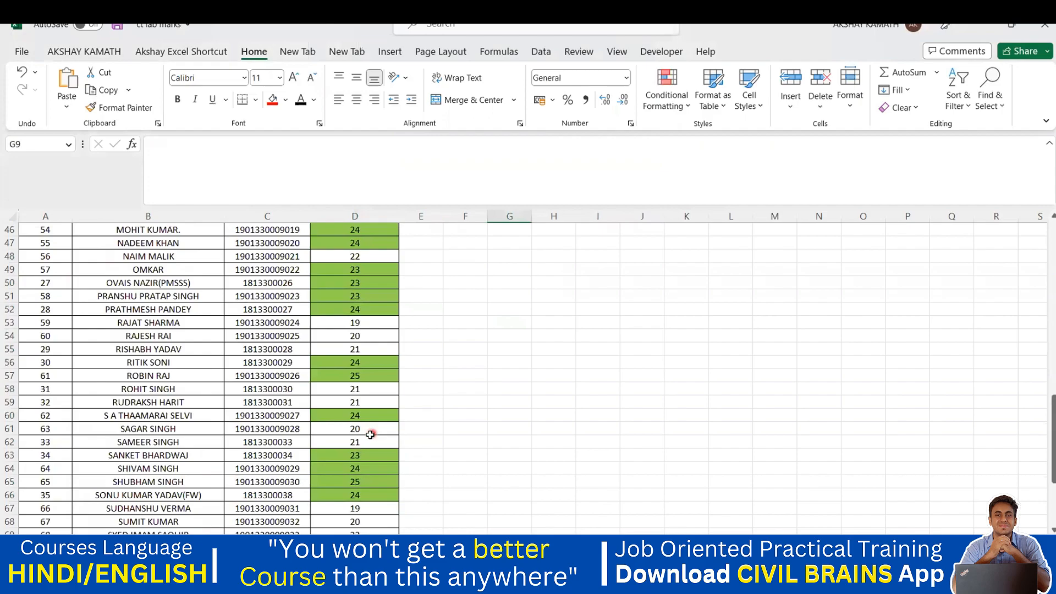
scroll(374, 432, "up", 2)
scroll(379, 420, "up", 20)
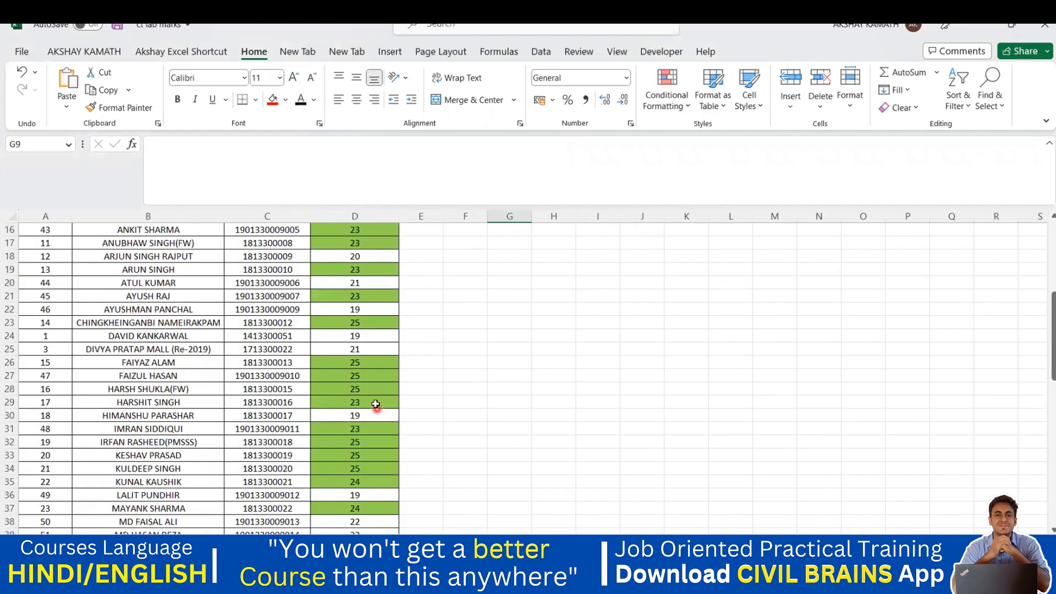
- Start another rule for the Total marks in D6:D77 that formats only cells with values less than 23
left_click_drag(371, 302, 359, 509)
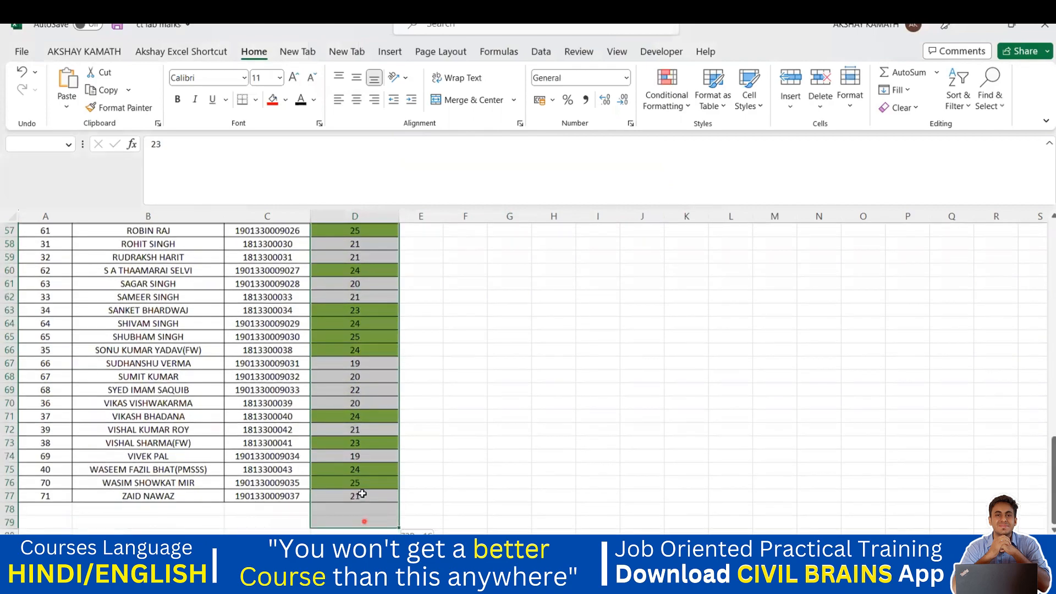
left_click(673, 89)
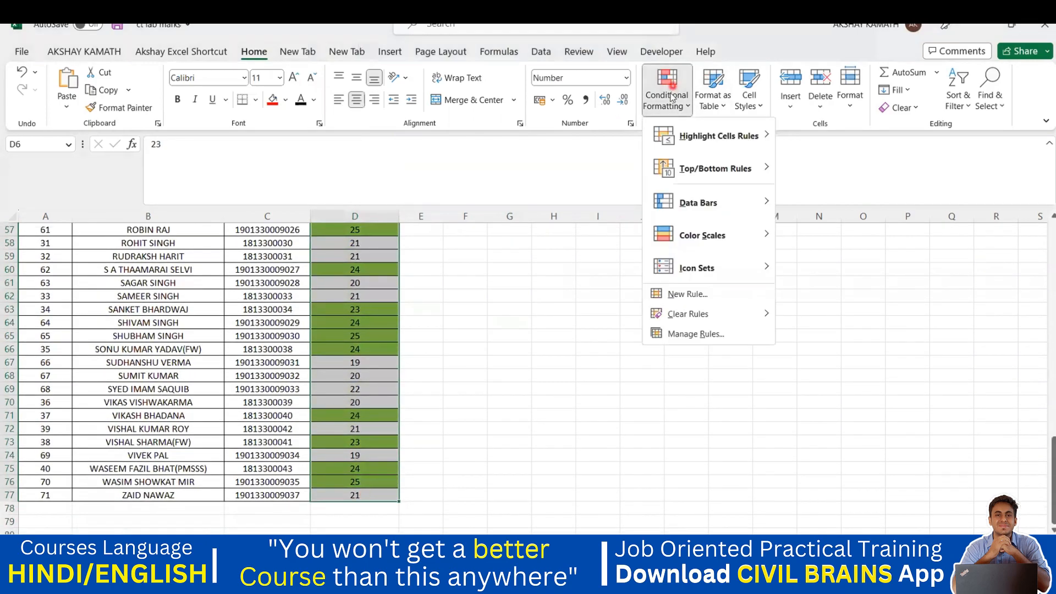
left_click(683, 295)
left_click(379, 69)
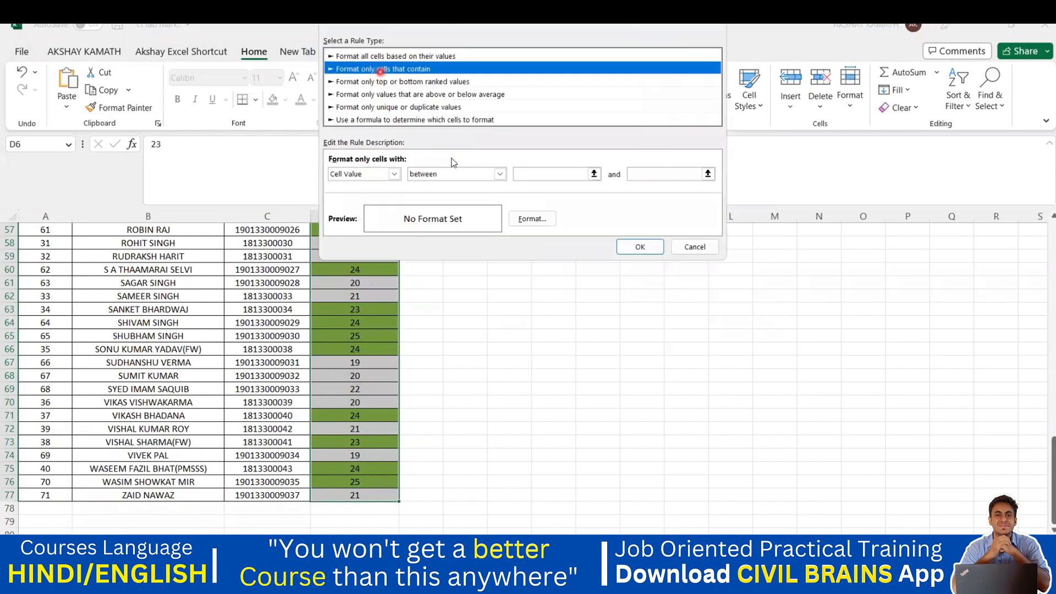
left_click(499, 175)
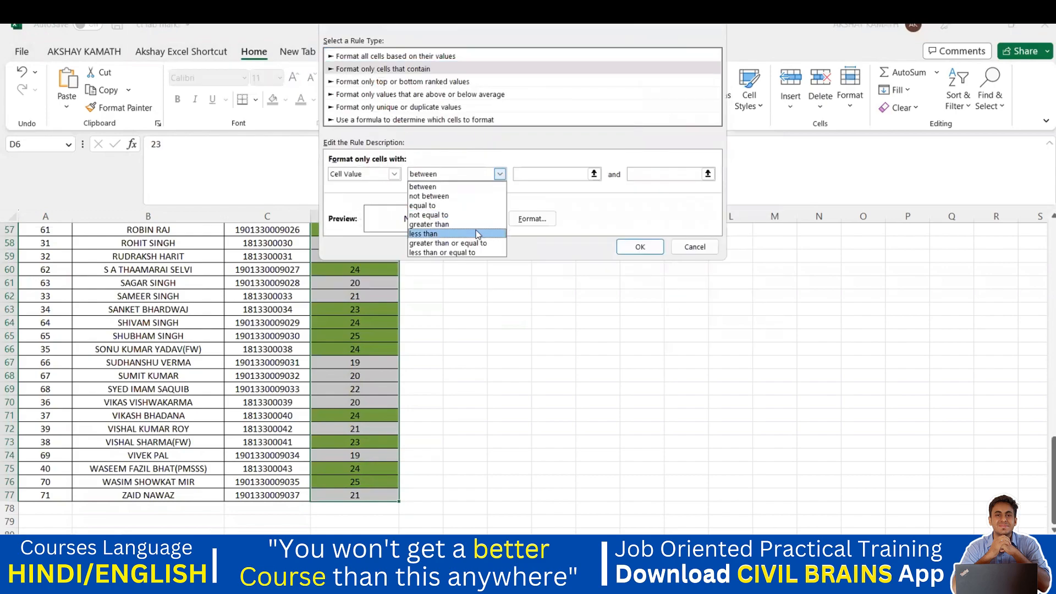
left_click(477, 235)
left_click(557, 173)
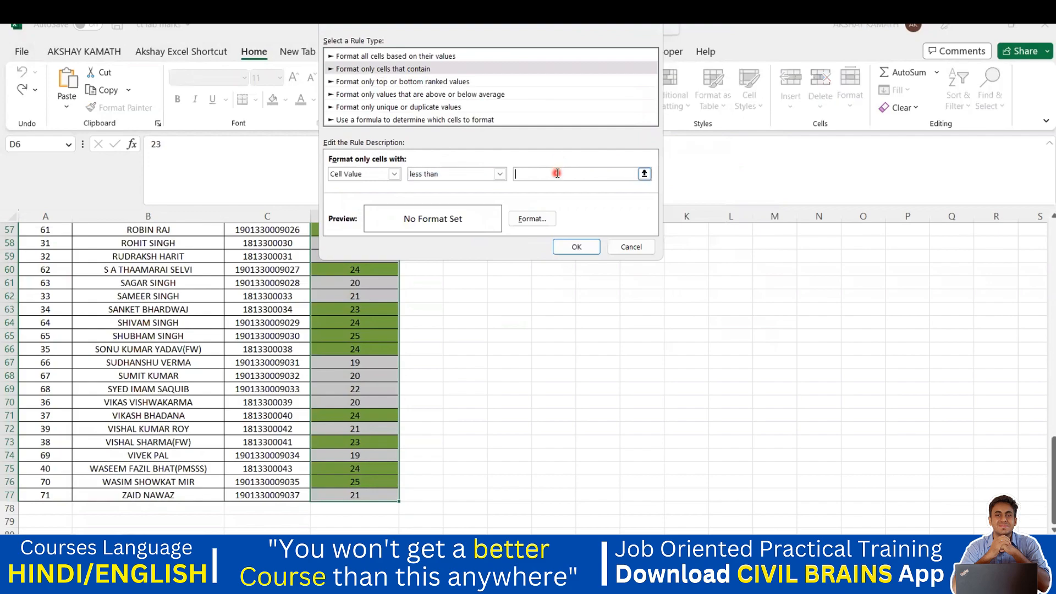
type("2")
- Give the less-than rule a red fill and apply it to the Total marks
left_click(517, 220)
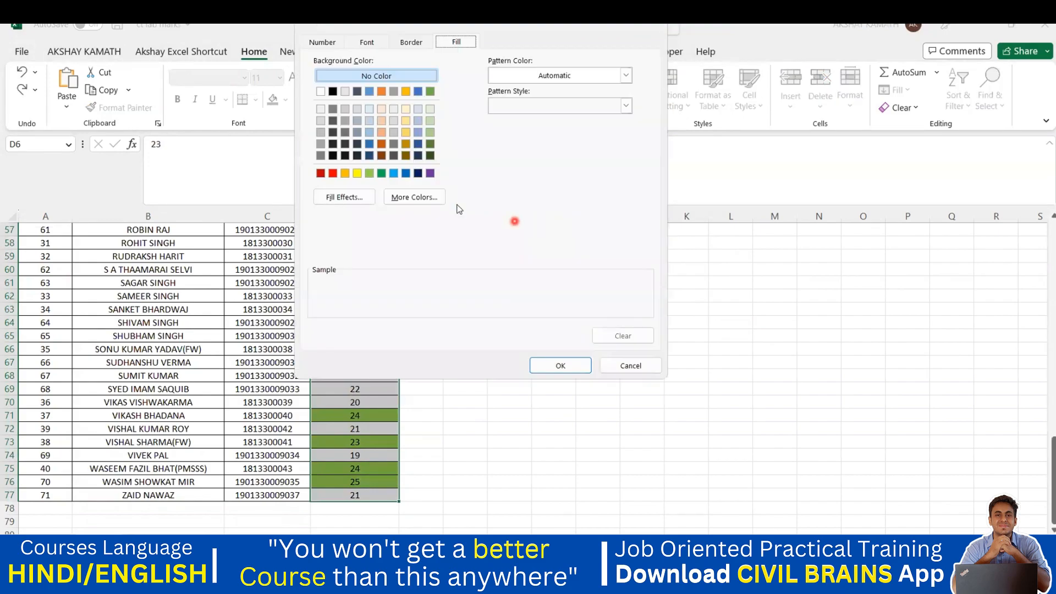
left_click(333, 173)
left_click(559, 370)
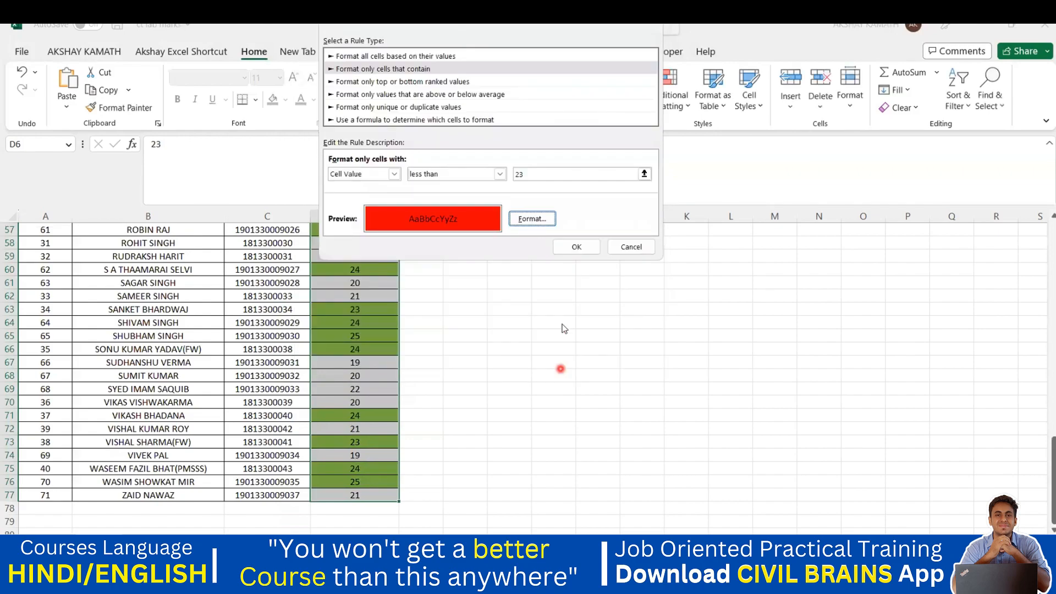
left_click(575, 252)
- Review the green and red highlighting of the Total marks from the end of the list to its start
scroll(498, 349, "up", 18)
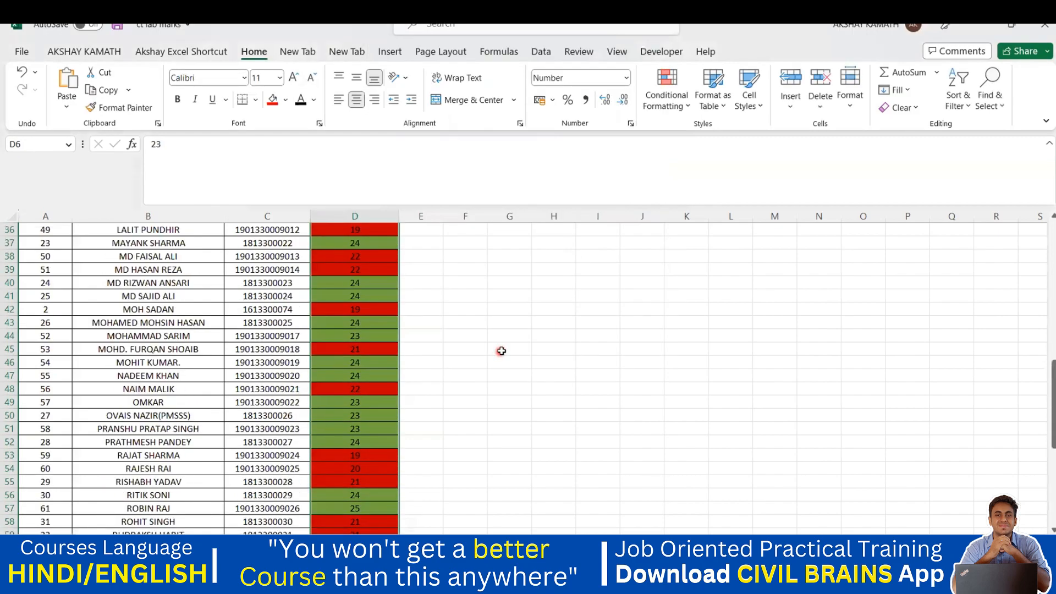
scroll(456, 359, "up", 1)
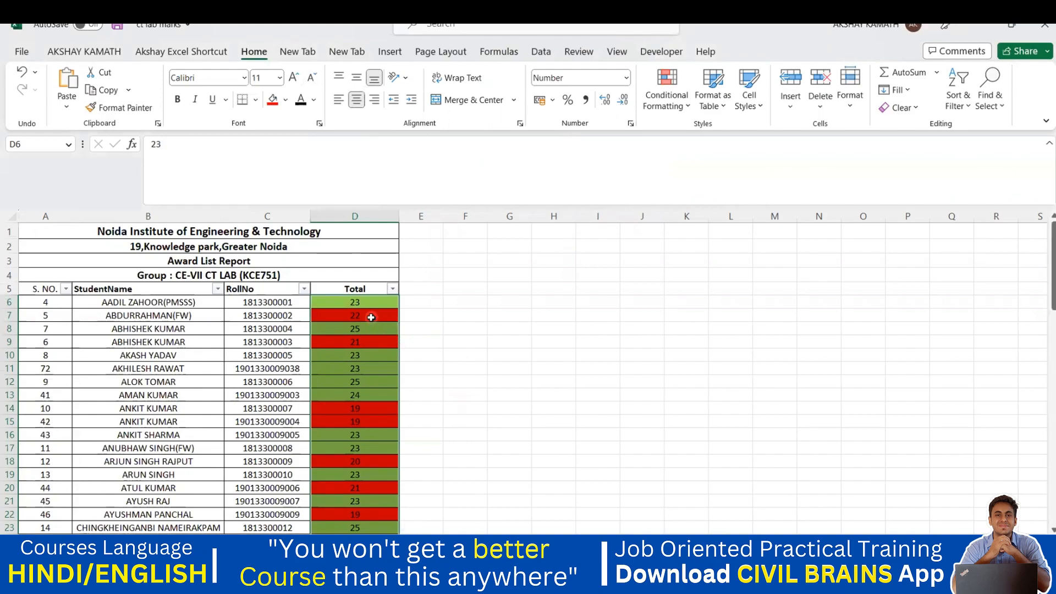
scroll(368, 346, "down", 1)
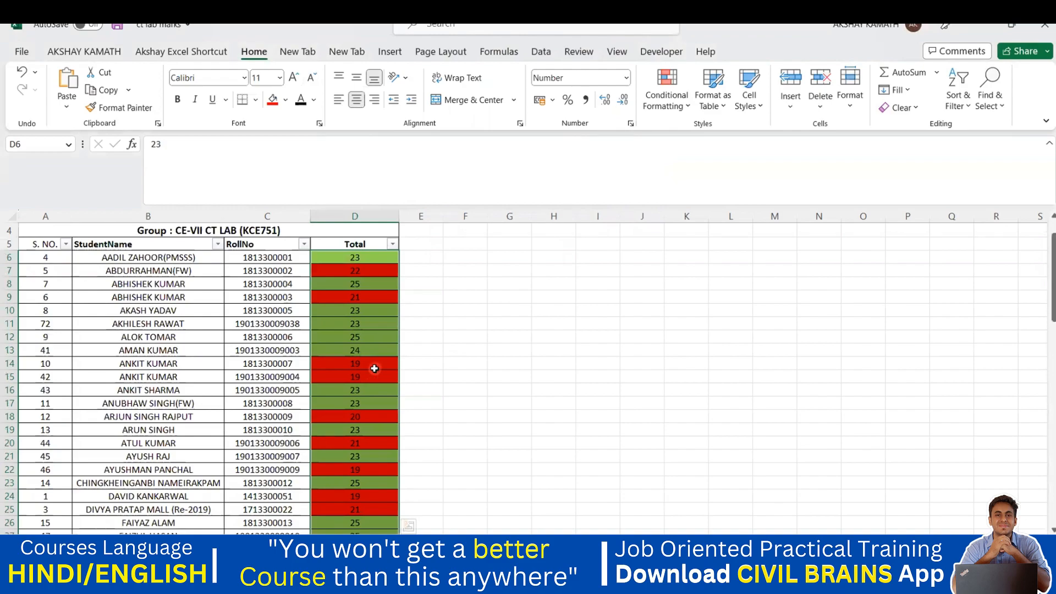
scroll(375, 377, "down", 6)
scroll(371, 430, "up", 7)
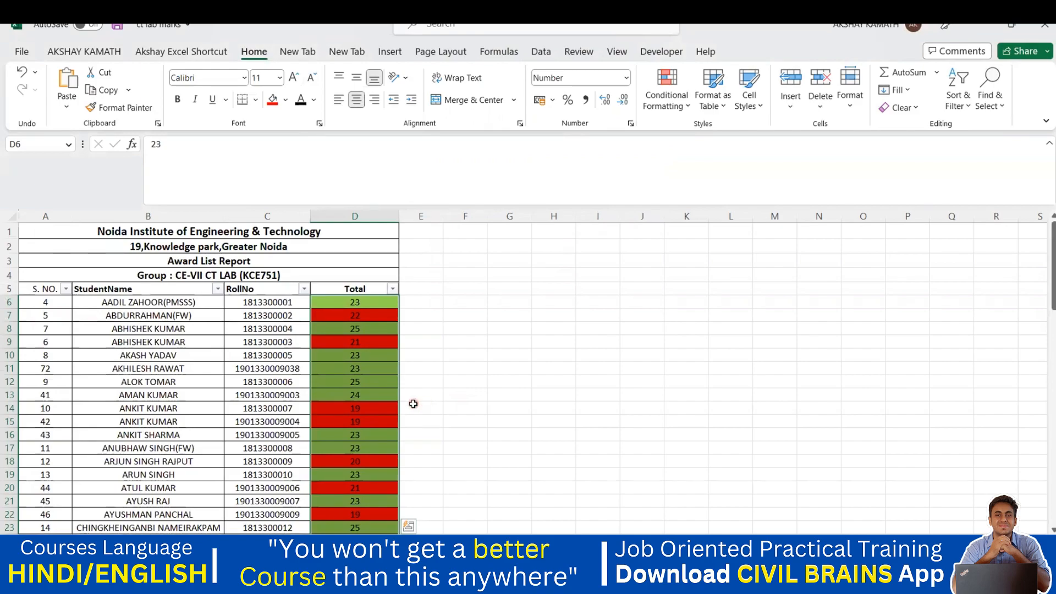
- Undo the green and red fill rules on the Total column and deselect the range
key("ctrl+z")
left_click(510, 406)
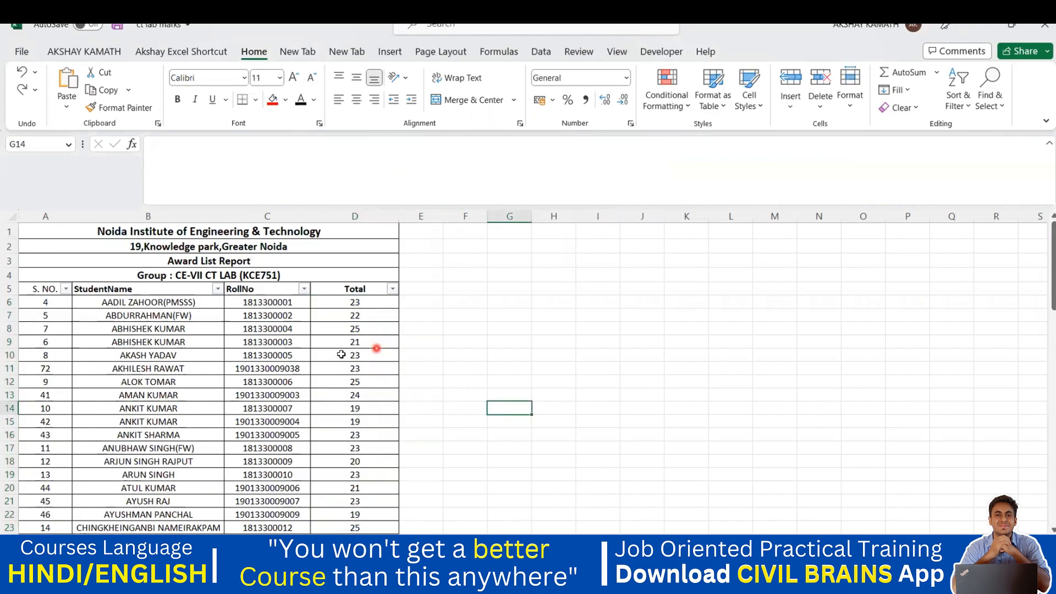
scroll(371, 338, "down", 1)
scroll(370, 343, "up", 1)
- Change the Total marks in D8 and D11 to 15
left_click(367, 330)
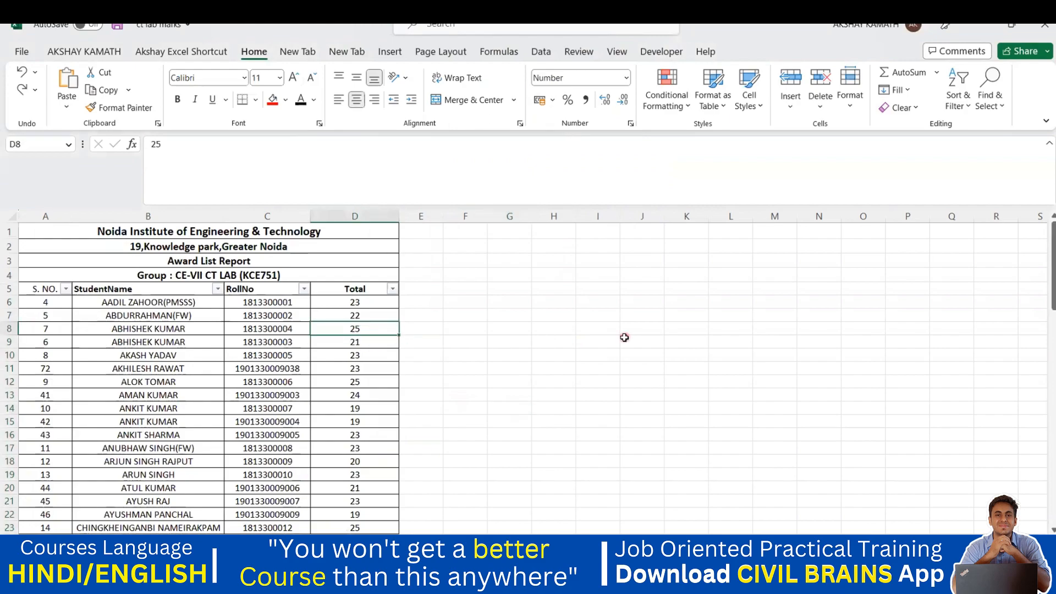
type("15")
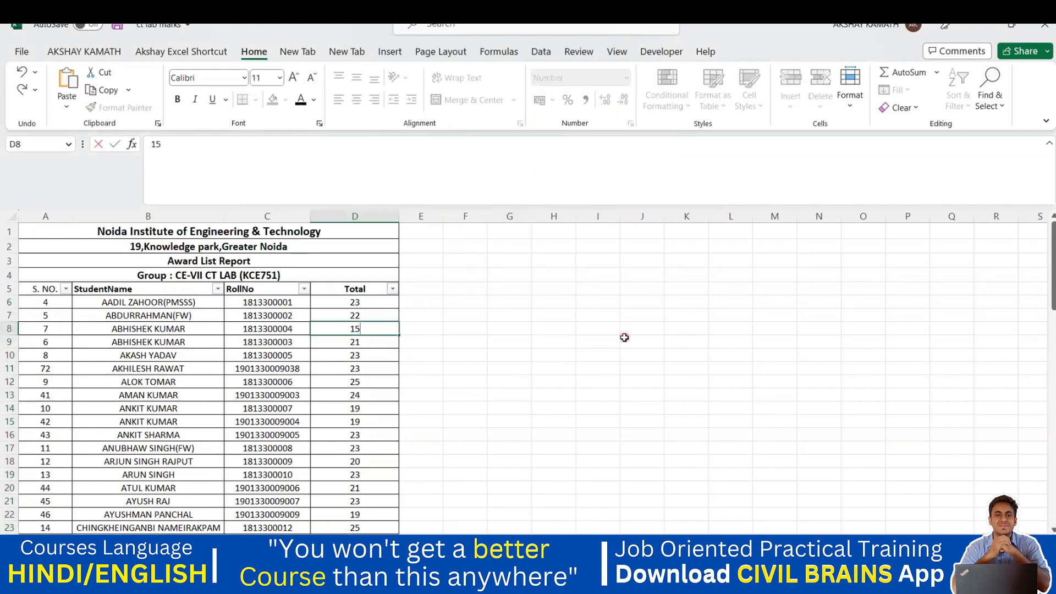
key("Return")
key("Return")
key("Return")
type("15")
key("Return")
- Change the Total mark in D16 to 15 and the one in D20 to 12
key("Return")
key("Return")
key("Return")
key("Return")
type("15")
key("Return")
key("Return")
key("Return")
key("Return")
type("15")
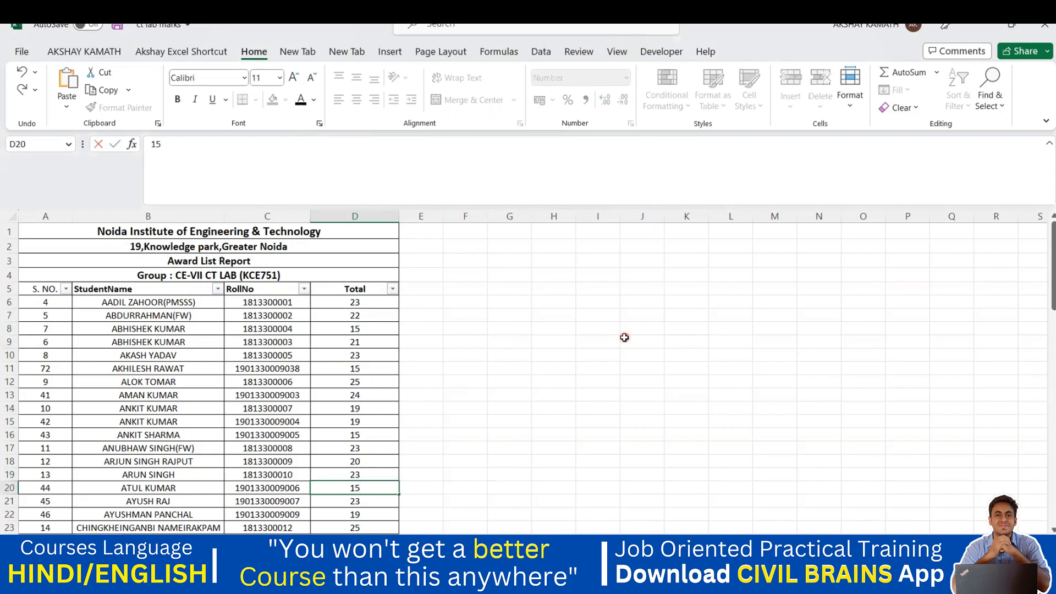
key("Return")
- Change the Total mark in D24 to 9 and the one in D30 to 11
scroll(618, 361, "down", 3)
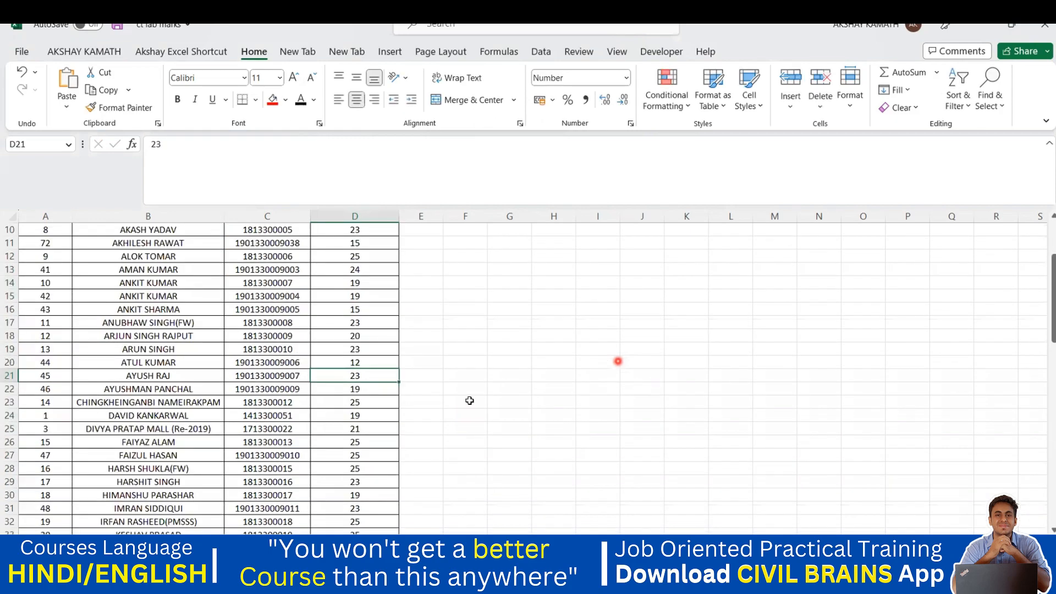
left_click(393, 414)
type("9")
key("Return")
left_click(360, 492)
type("11")
key("Return")
- Change the Total marks in D38 and D39 to 13 and the one in D41 to 14
scroll(360, 493, "down", 3)
left_click(358, 478)
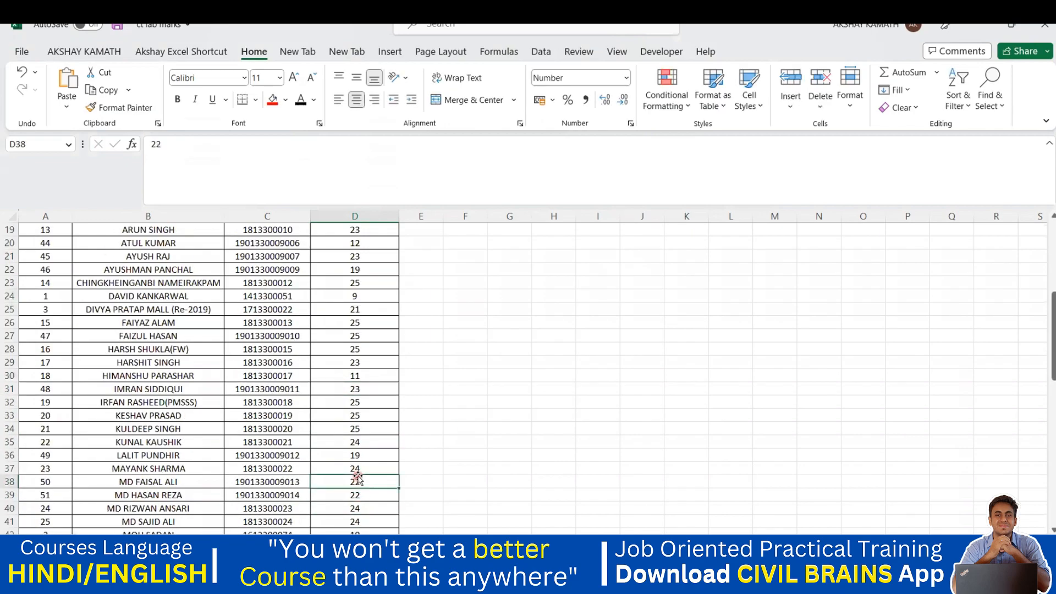
type("1")
type("3")
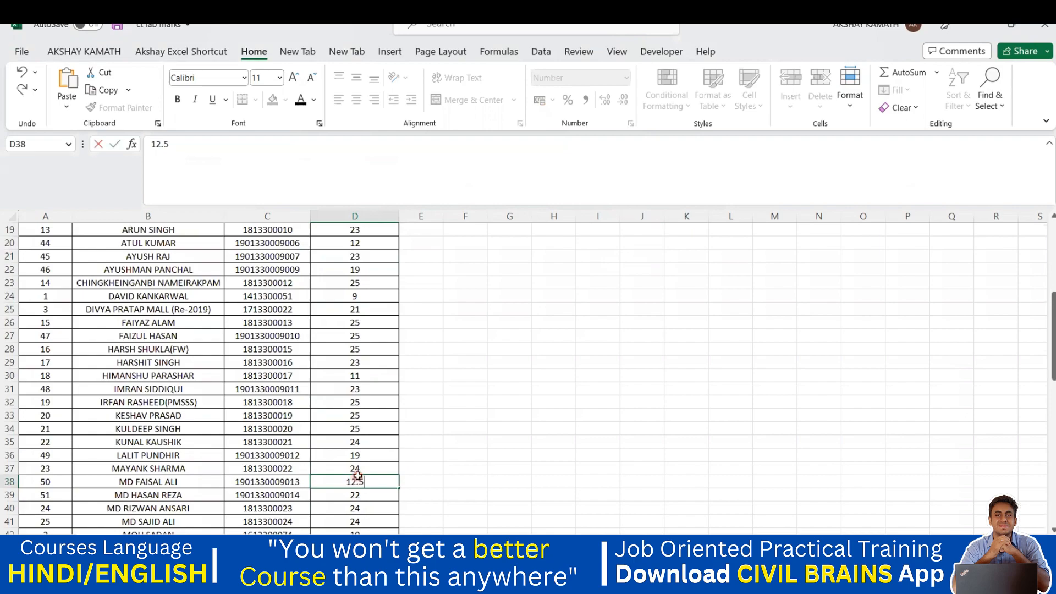
key("Return")
type("13")
key("Return")
key("Return")
type("14")
key("Return")
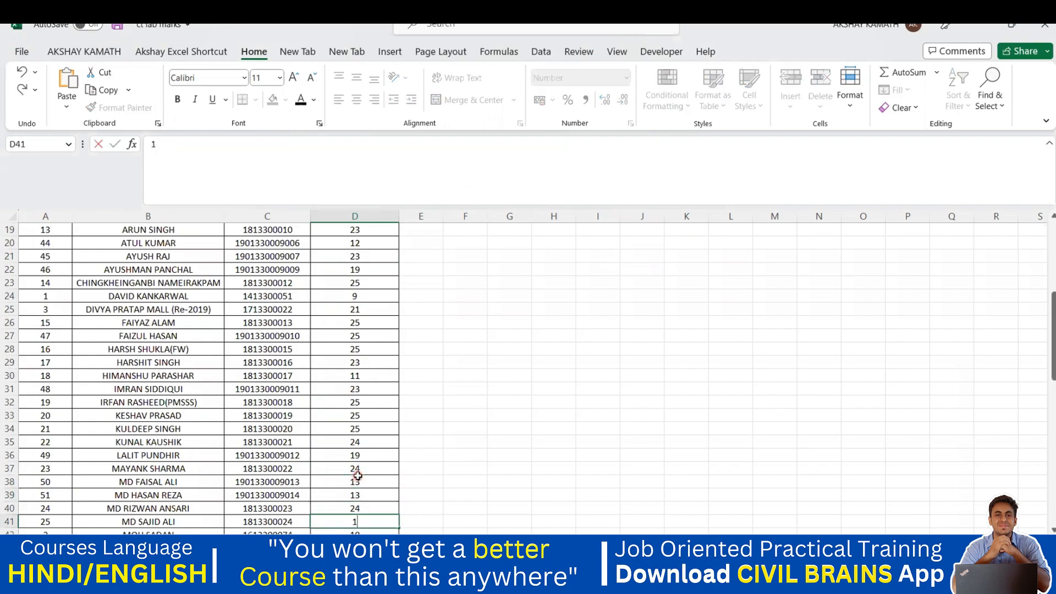
- Change the Total mark in D51 to 8 and the one in D53 to 12
scroll(357, 476, "down", 4)
left_click(364, 483)
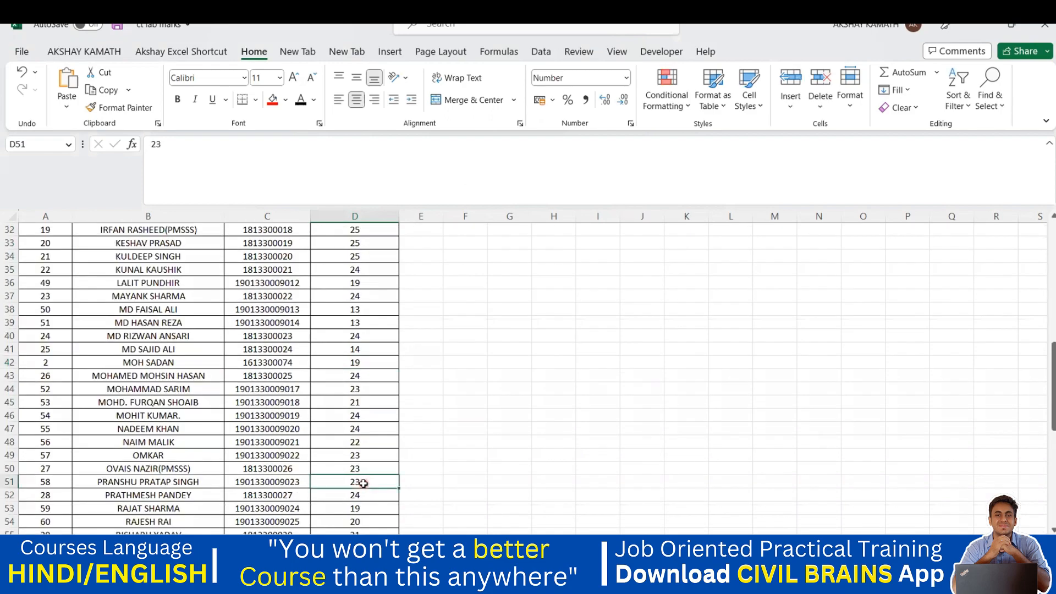
type("8")
key("Return")
key("Return")
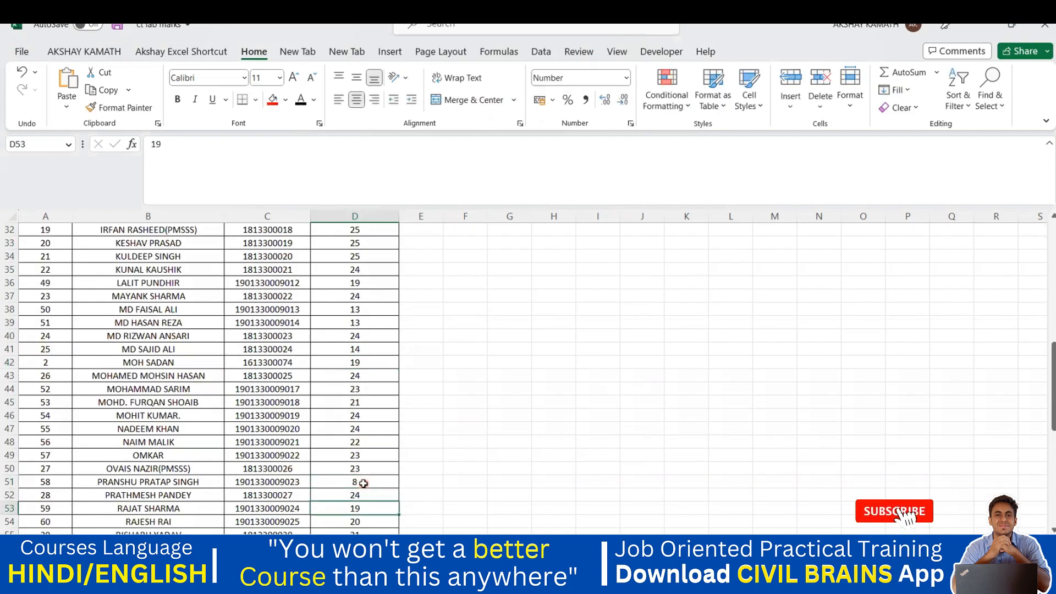
type("12")
key("Return")
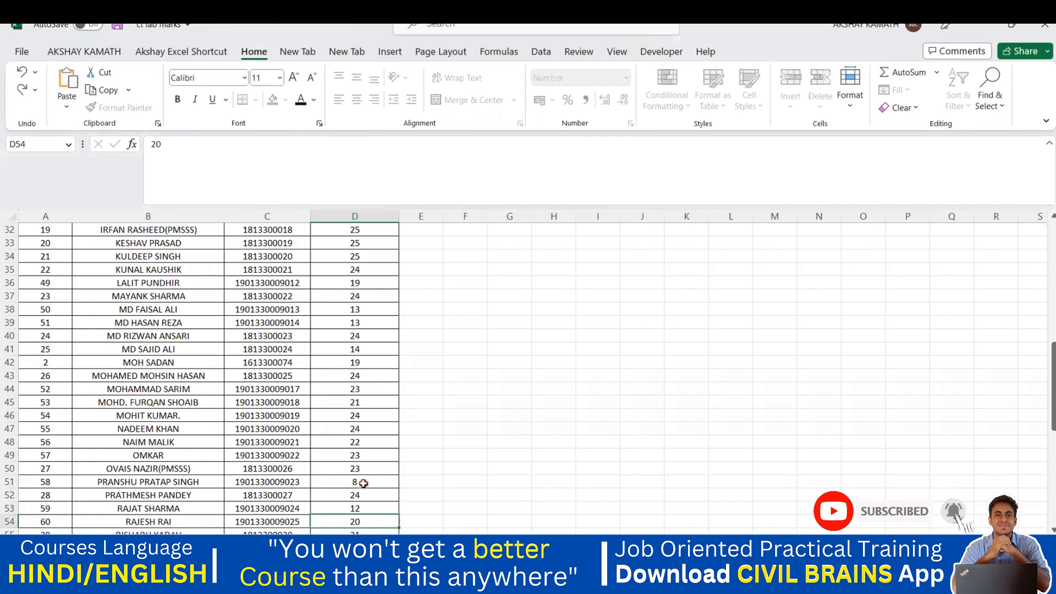
- Change the Total mark in D70 to 13, the one in D73 to 9 and the one in D74 to 7
scroll(385, 457, "down", 7)
left_click(375, 456)
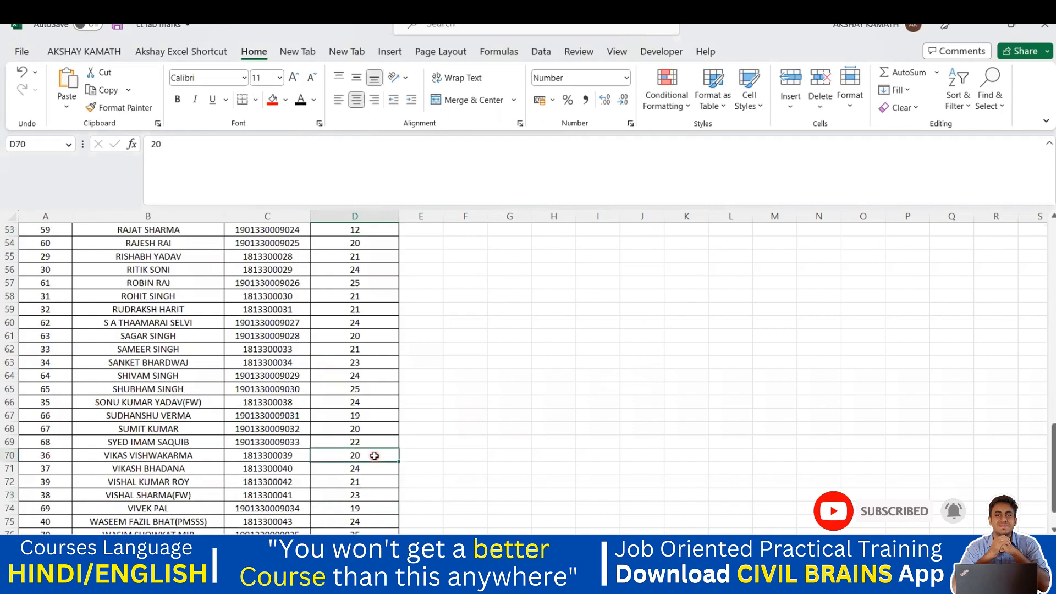
type("13")
key("Return")
key("Return")
key("Return")
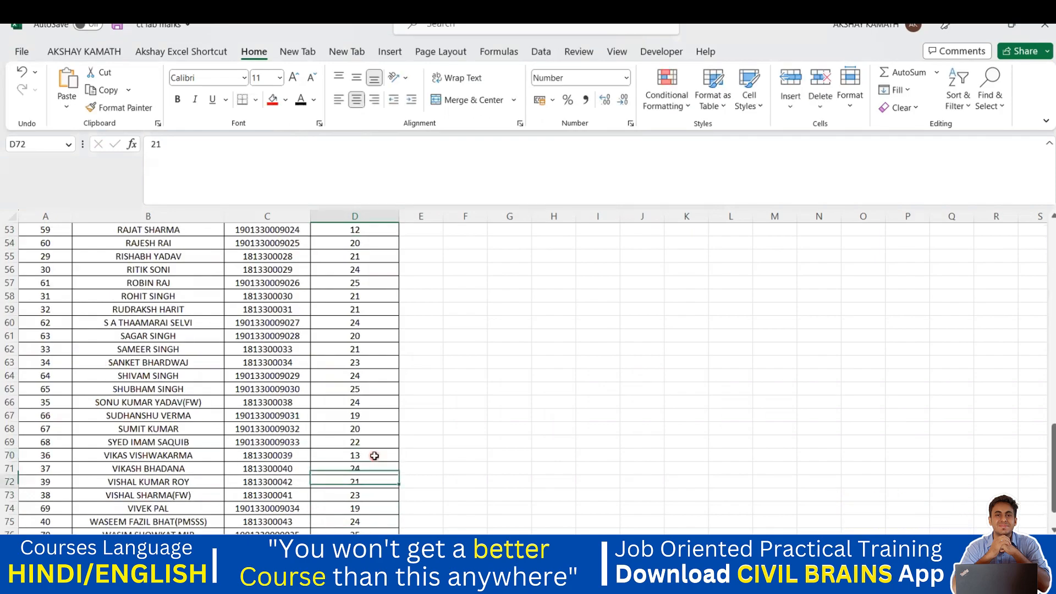
type("9")
key("Return")
type("7")
key("Return")
key("Return")
- Look over the Total marks in the award list from its end back to the first students
scroll(380, 452, "down", 4)
scroll(379, 453, "up", 17)
scroll(377, 452, "up", 5)
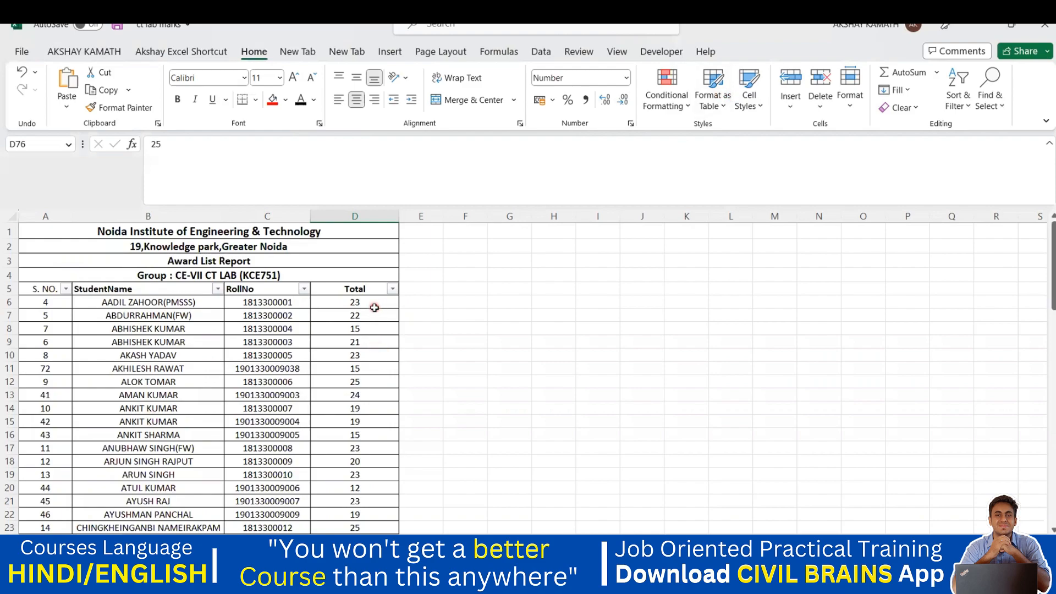
scroll(374, 307, "down", 2)
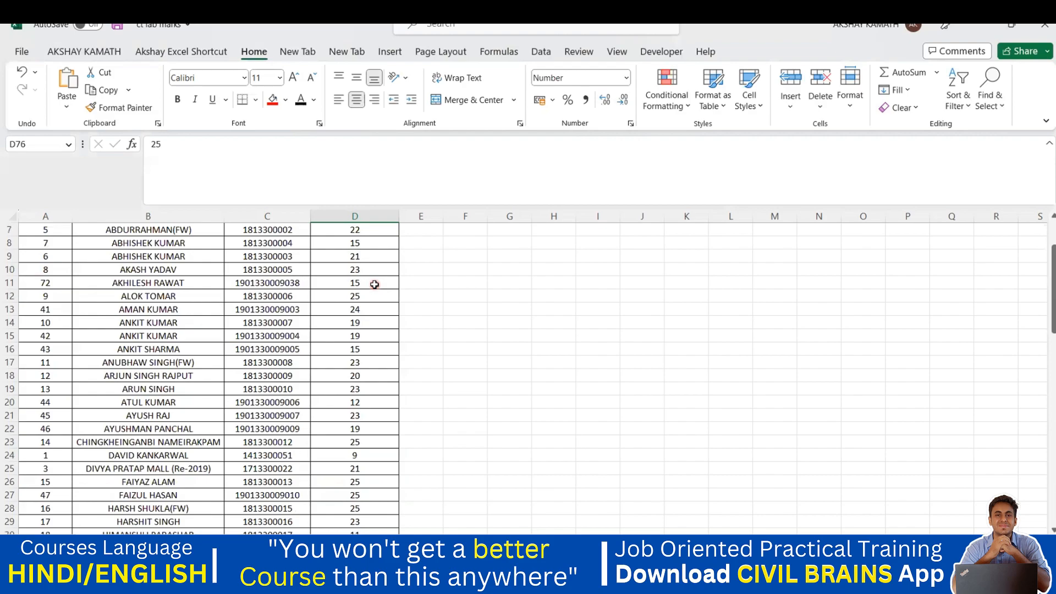
scroll(374, 284, "up", 2)
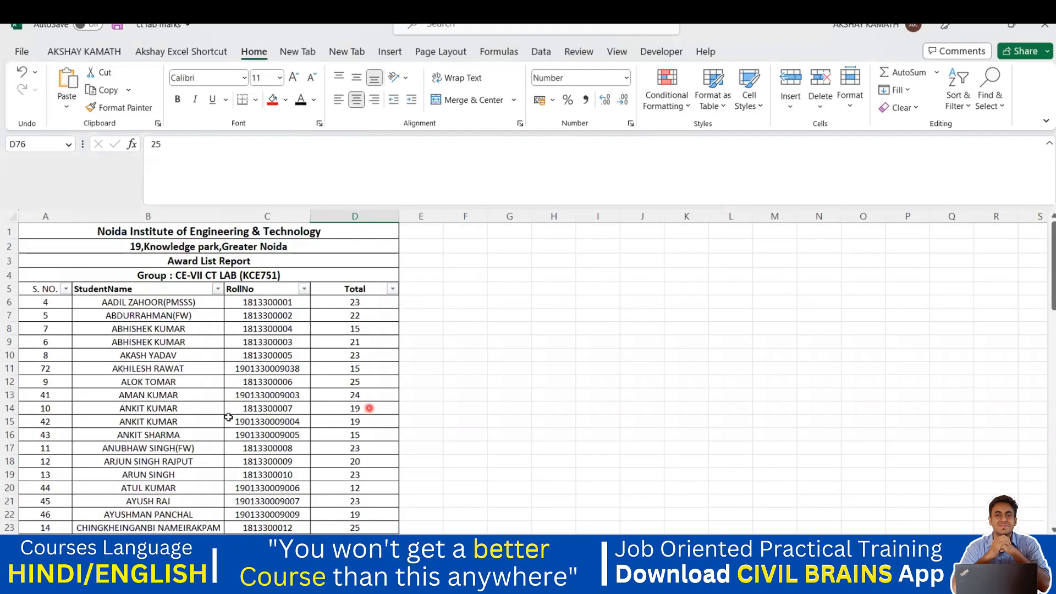
scroll(158, 327, "down", 3)
scroll(153, 324, "up", 3)
scroll(455, 328, "down", 1)
left_click(455, 329)
scroll(454, 327, "up", 1)
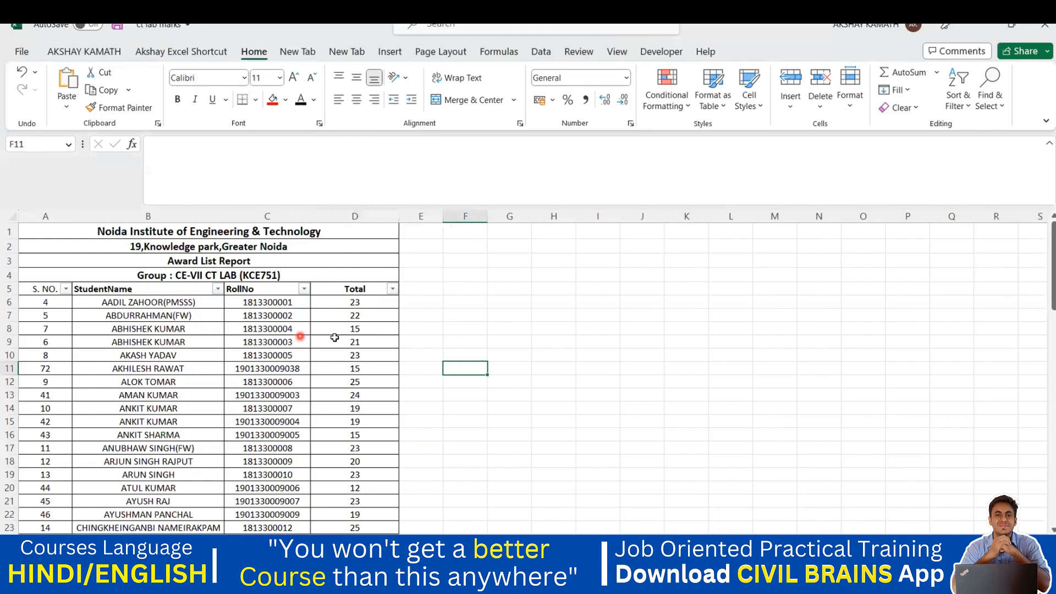
- Start a formula-based conditional formatting rule for student name cell B6 with the condition =$D$6<=15
left_click(166, 302)
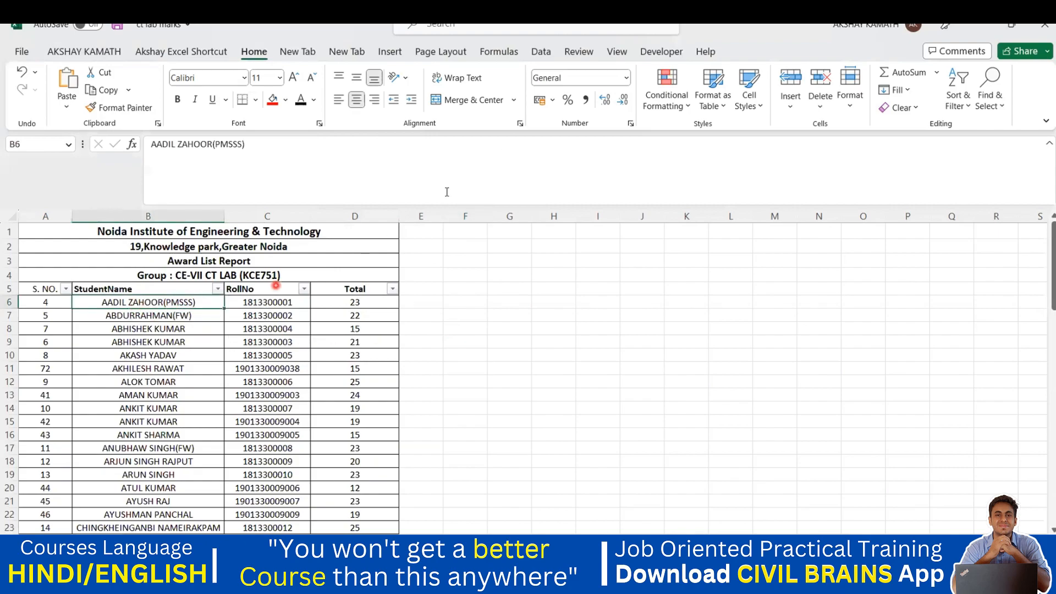
left_click(672, 102)
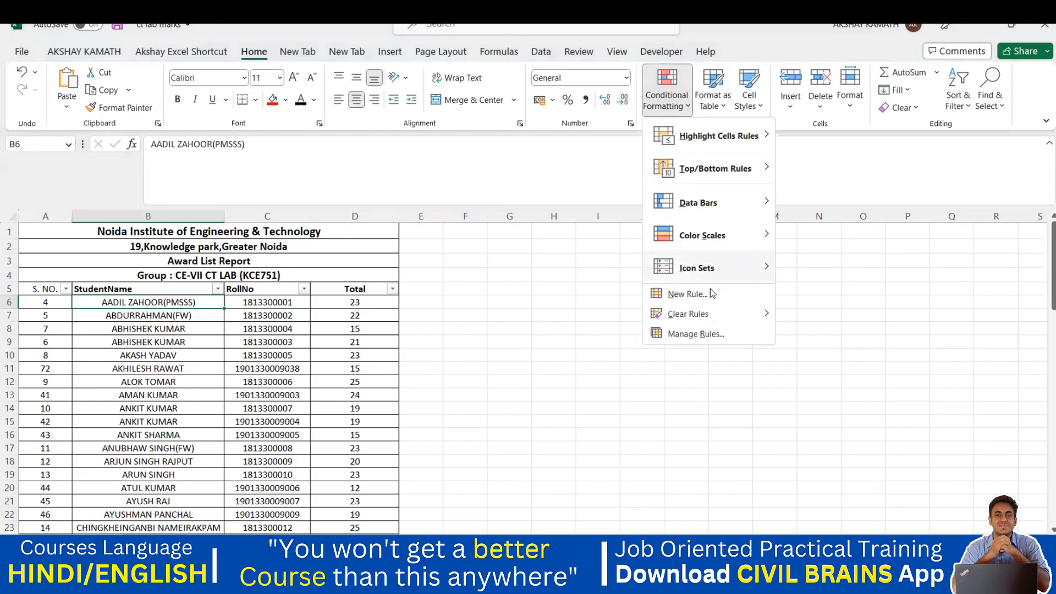
left_click(687, 294)
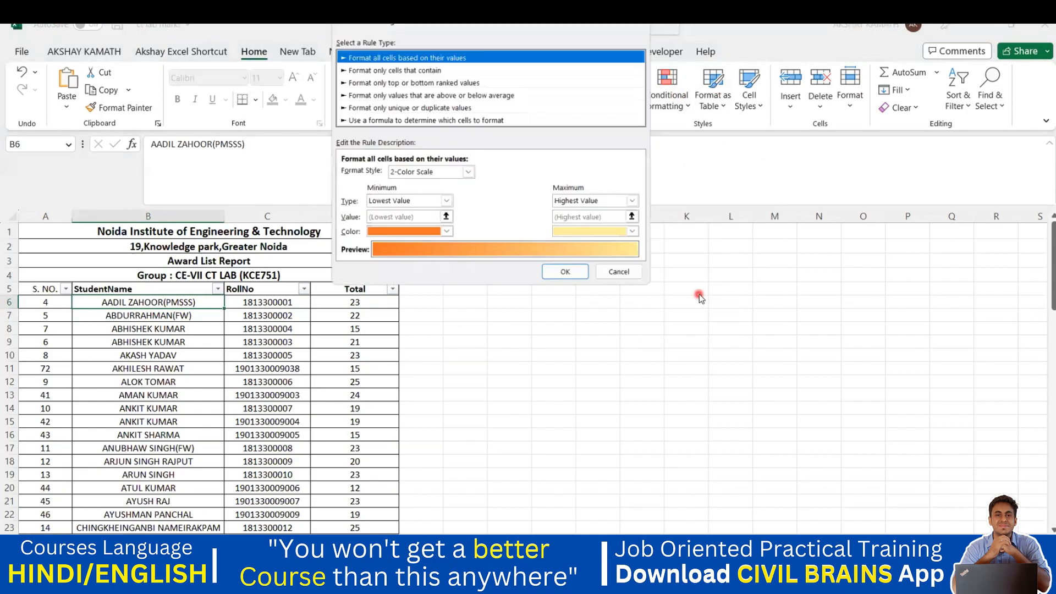
left_click(408, 121)
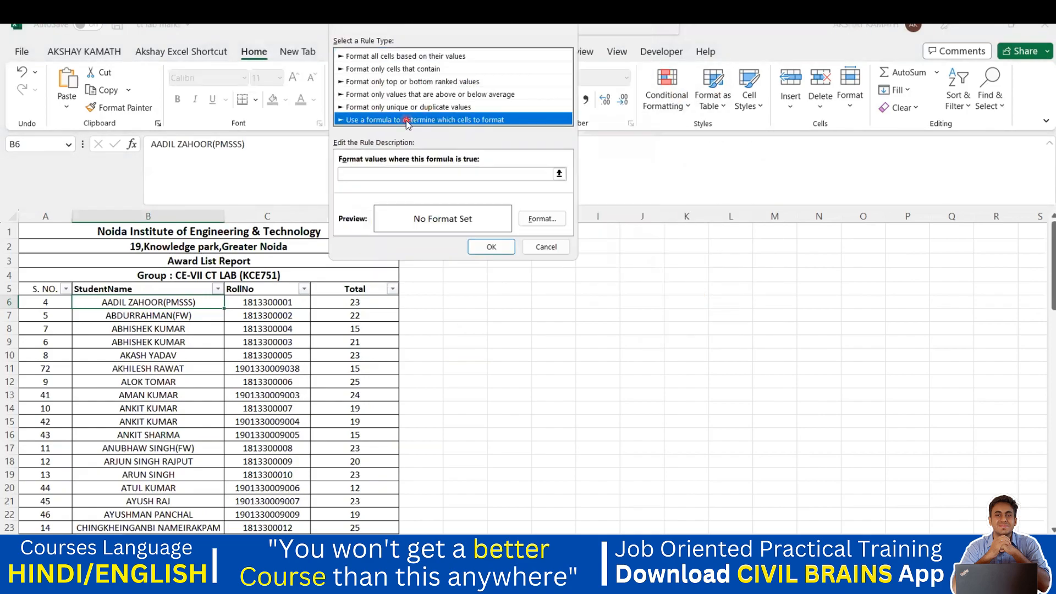
left_click(459, 174)
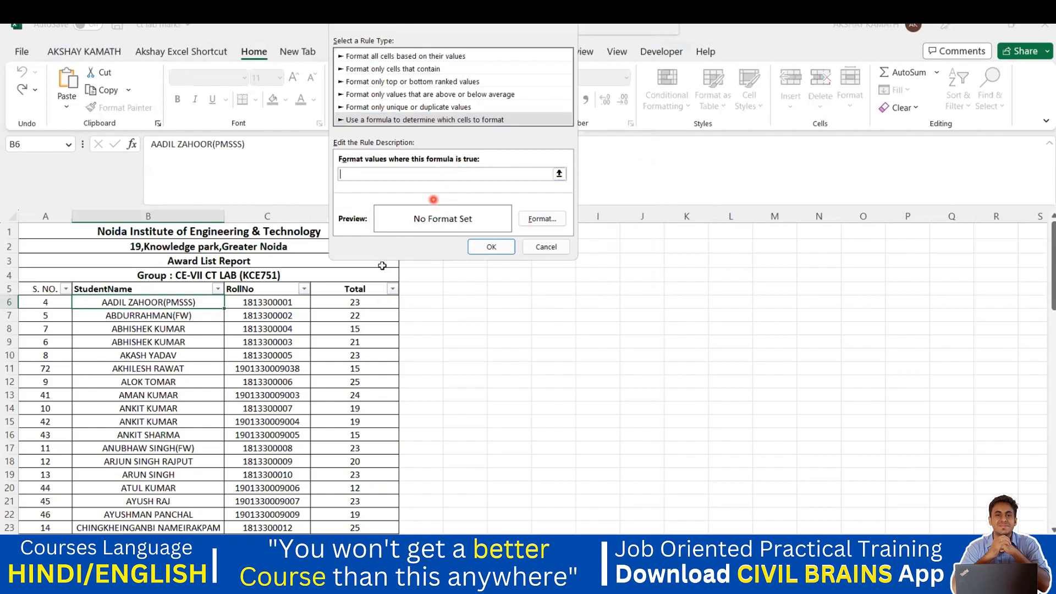
left_click(369, 303)
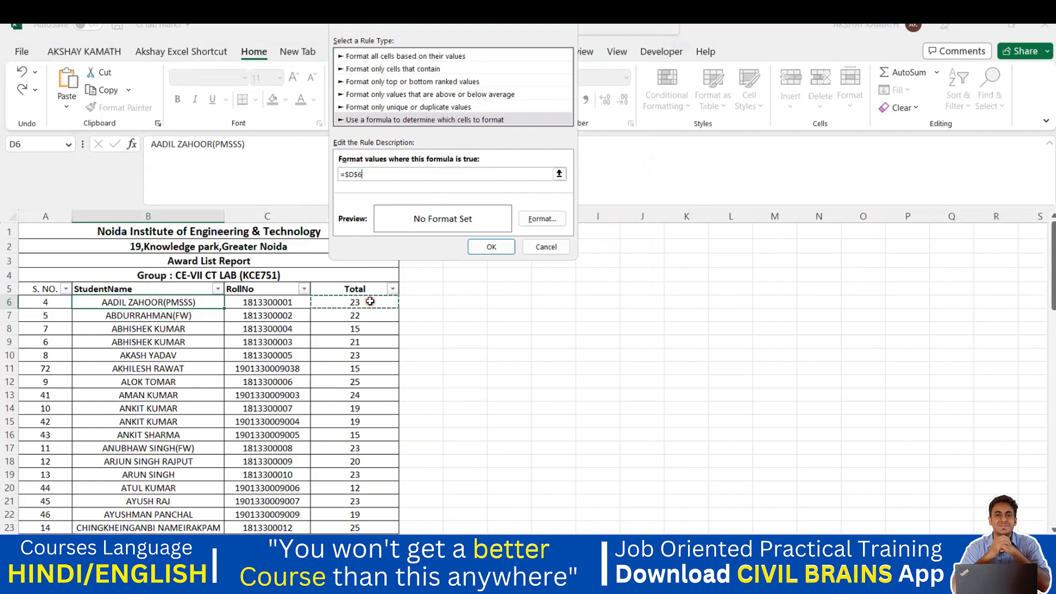
type("<=15")
- Make the cell reference in the rule formula relative so the condition reads =D6<=15
left_click(366, 209)
key("BackSpace")
left_click(359, 175)
left_click(356, 175)
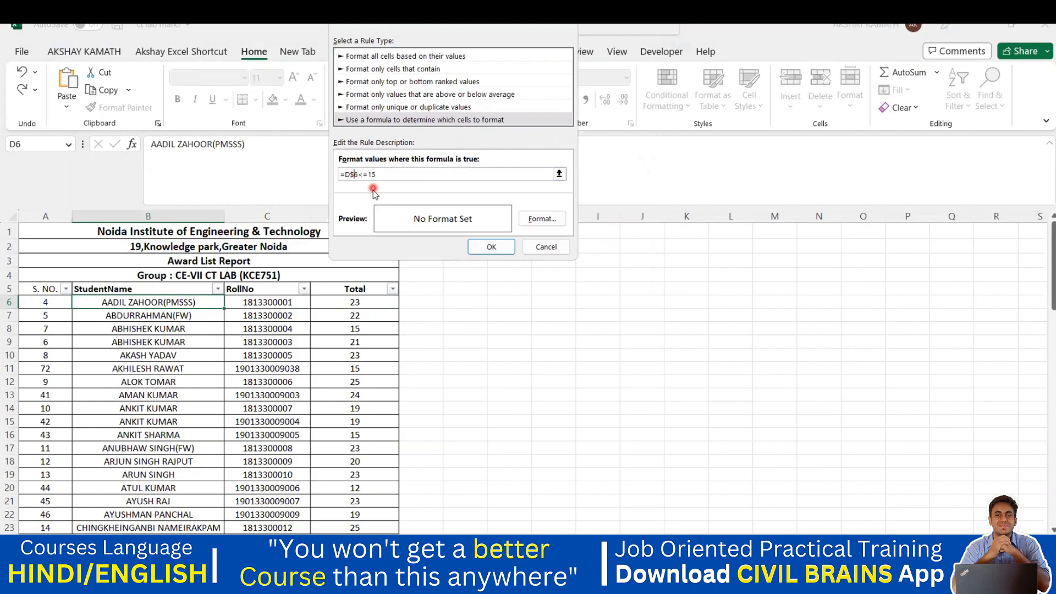
key("BackSpace")
left_click(372, 175)
- Give the rule a red background fill and apply it to B6
left_click(549, 219)
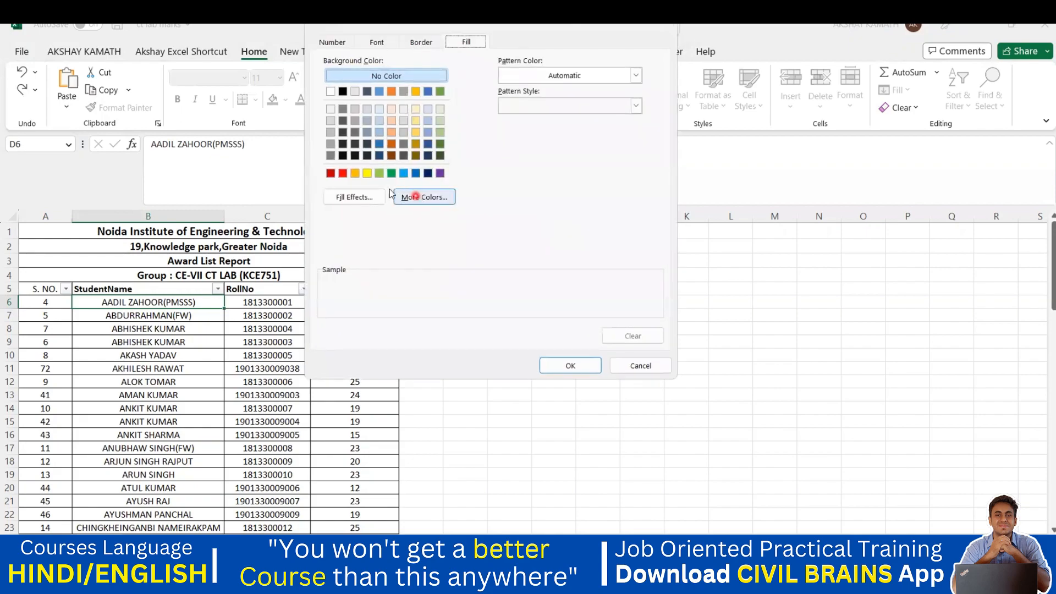
left_click(343, 174)
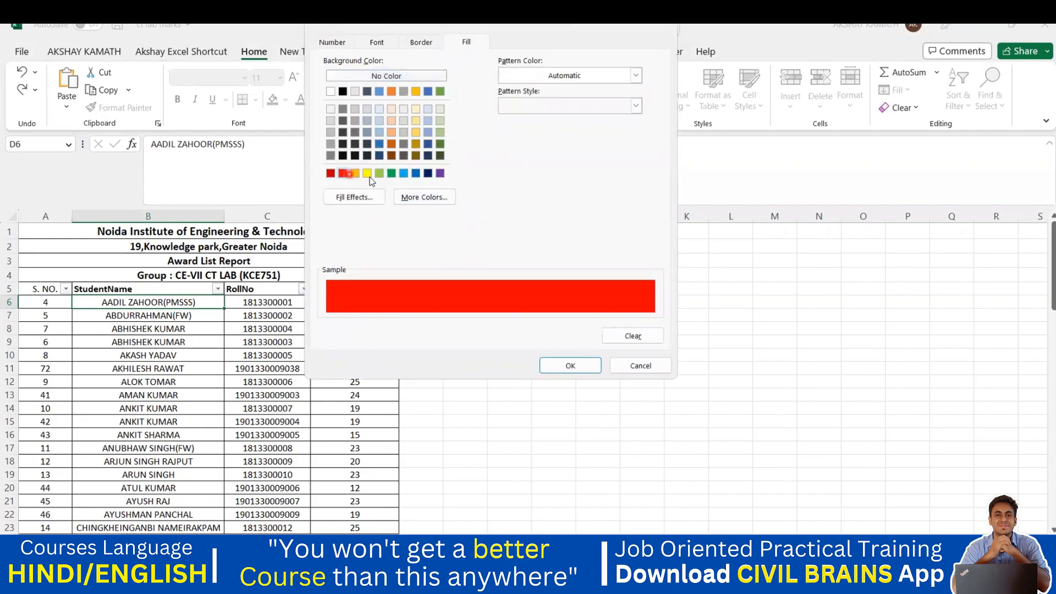
left_click(545, 365)
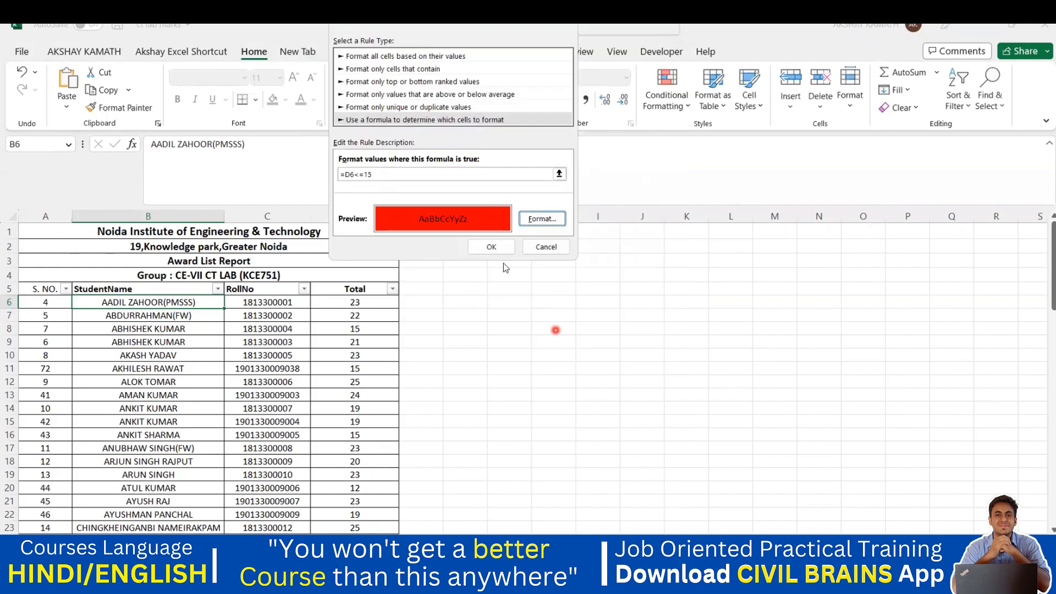
left_click(495, 248)
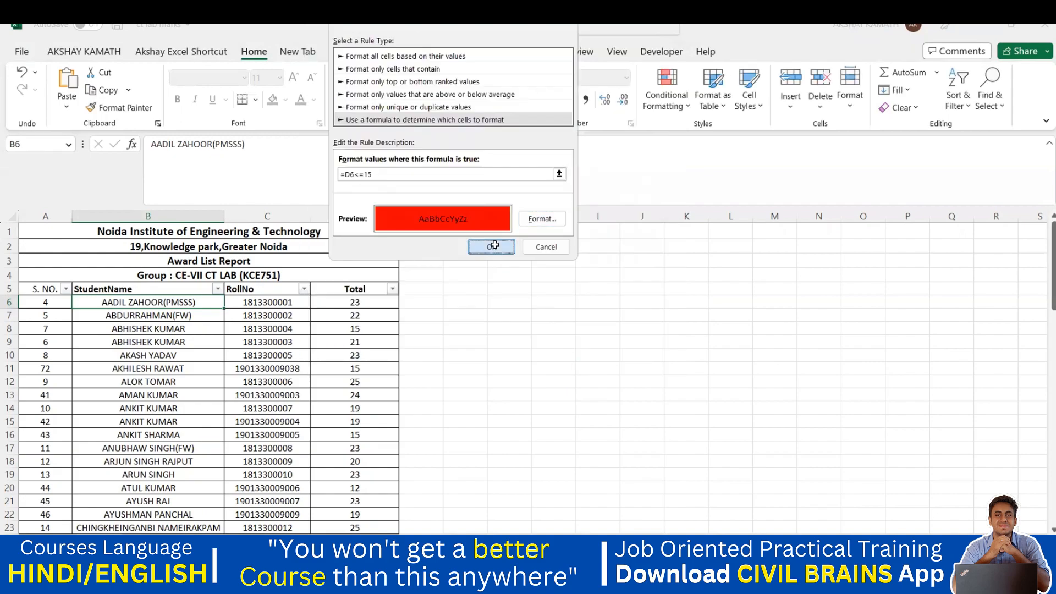
left_click(439, 337)
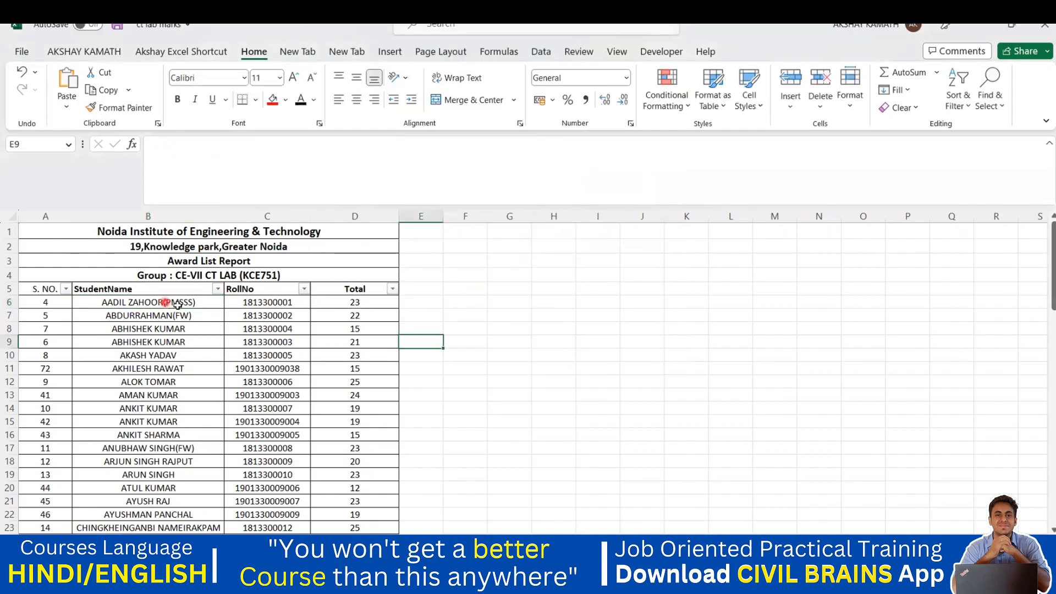
- Test the B6 rule by changing the Total mark in D6 to 12 and to 15
left_click(366, 302)
type("12")
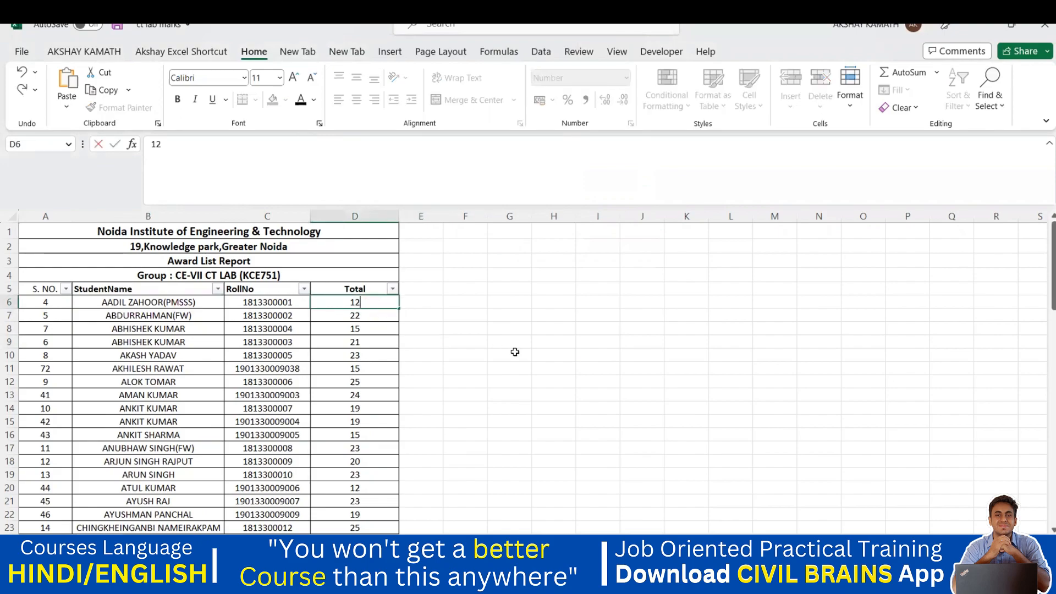
left_click(514, 353)
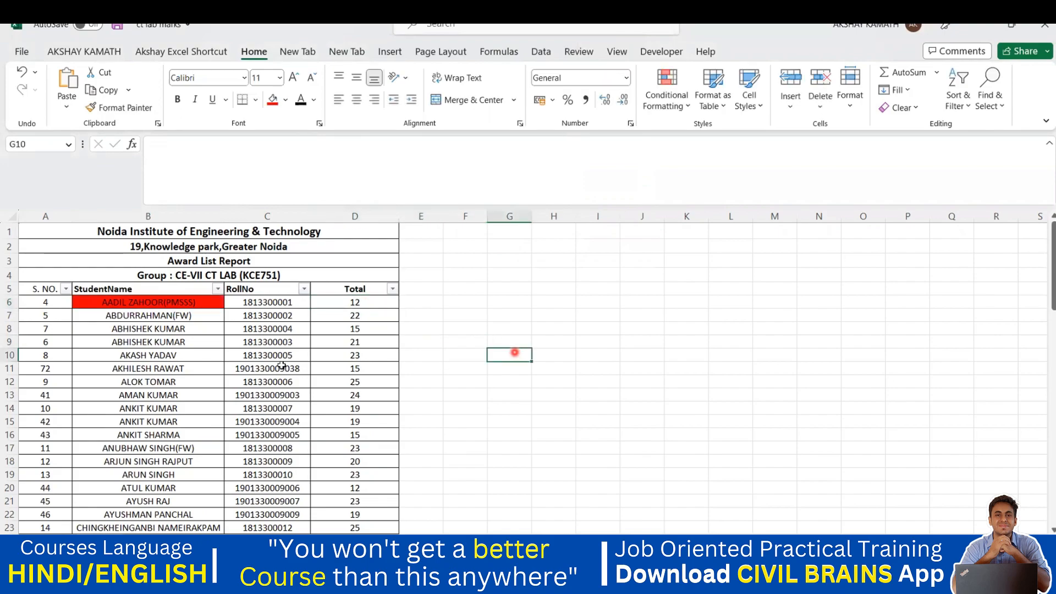
left_click(352, 303)
type("15")
left_click(469, 365)
- Set the Total mark in D6 to 16 to test the rule above its limit
left_click(376, 304)
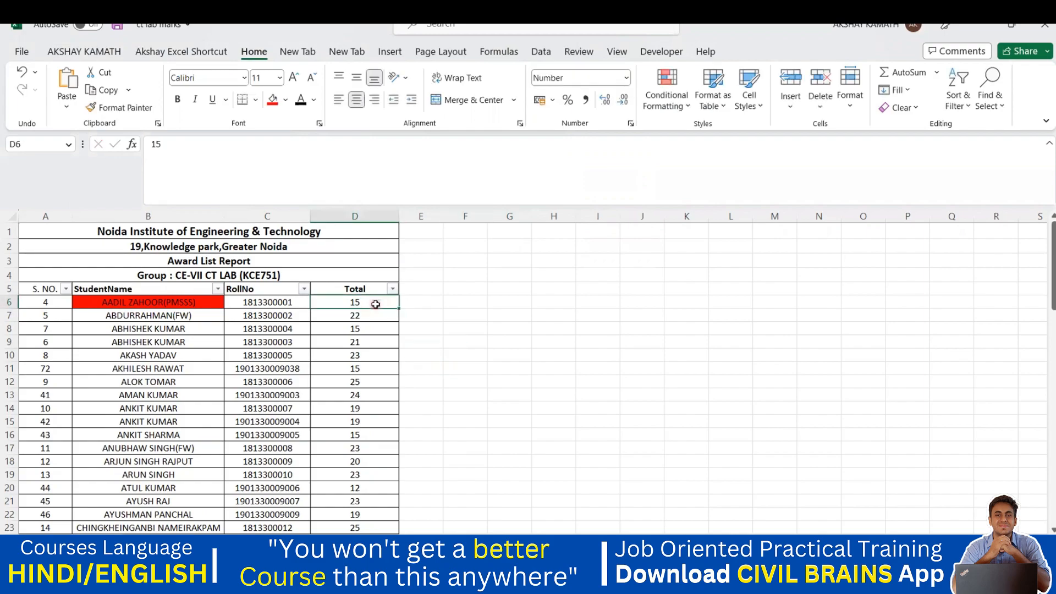
type("16")
left_click(431, 355)
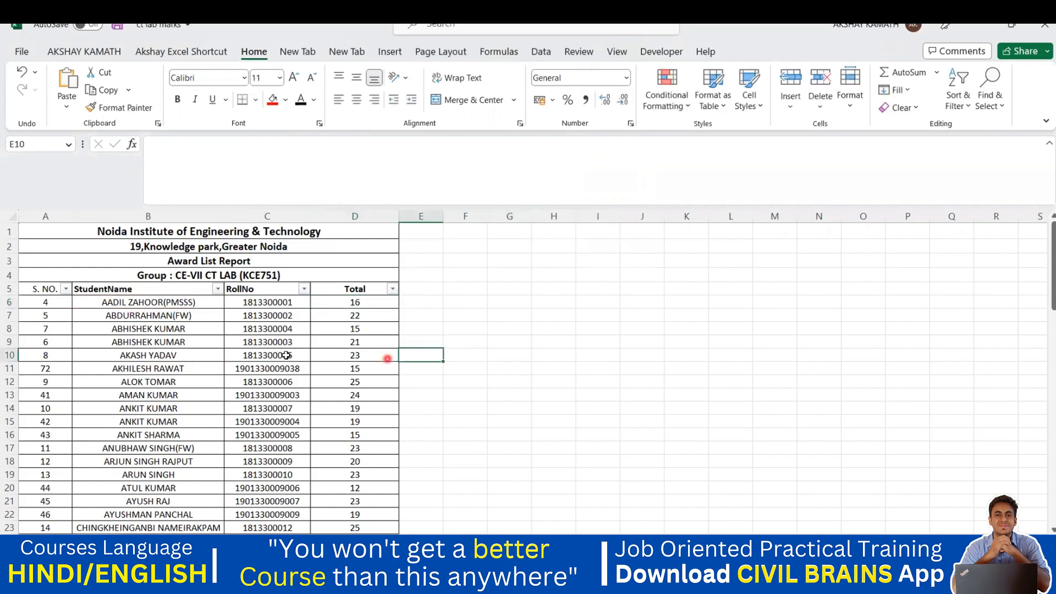
- Copy B6 and paste only its formats onto the remaining student names in B7:B77 with Paste Special
left_click(194, 302)
scroll(193, 331, "down", 3)
scroll(195, 358, "up", 3)
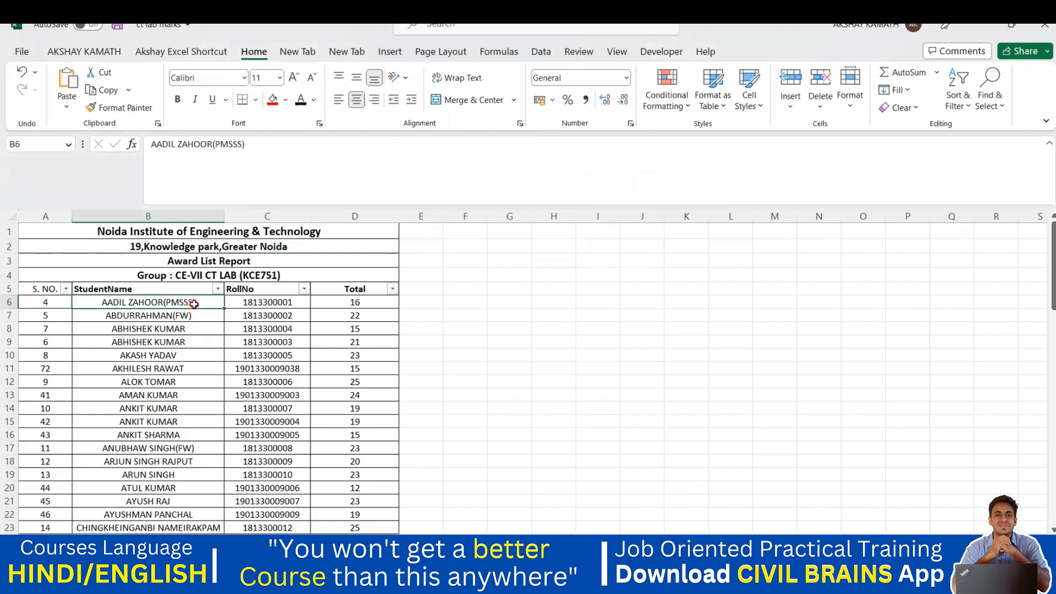
left_click_drag(194, 317, 170, 508)
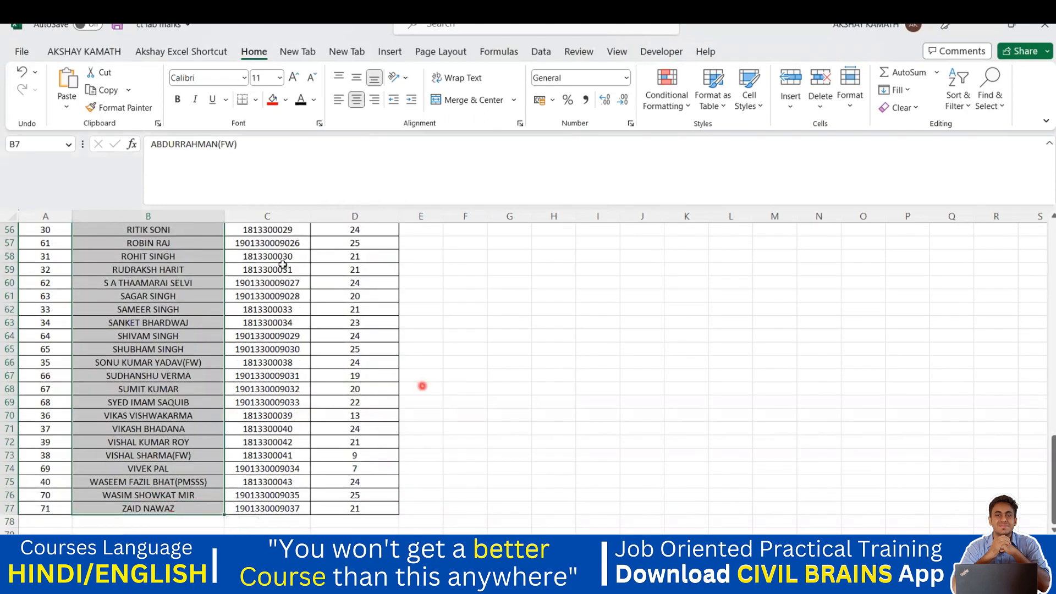
left_click(70, 112)
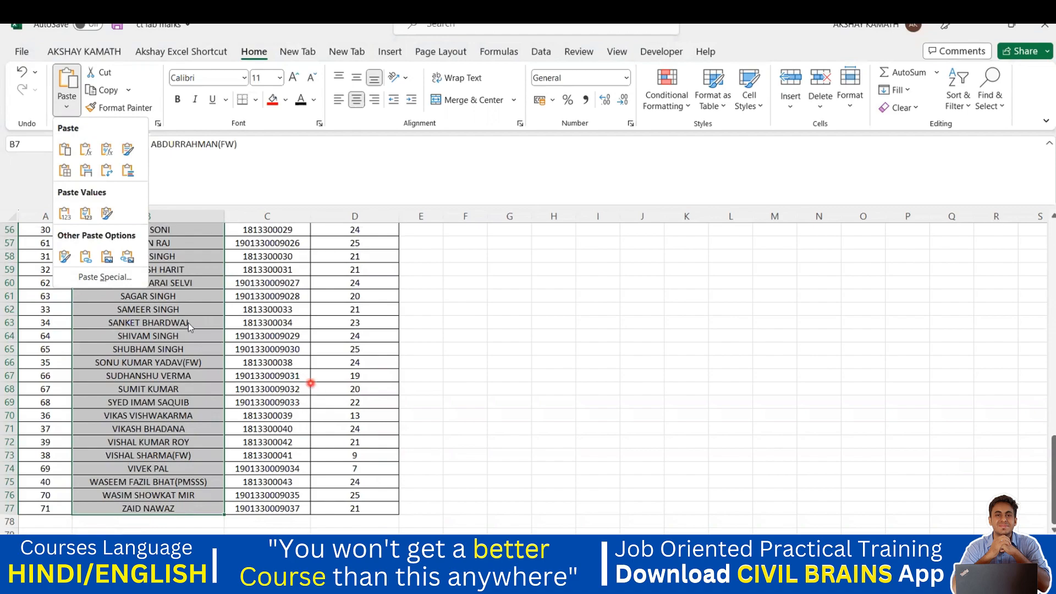
left_click(103, 280)
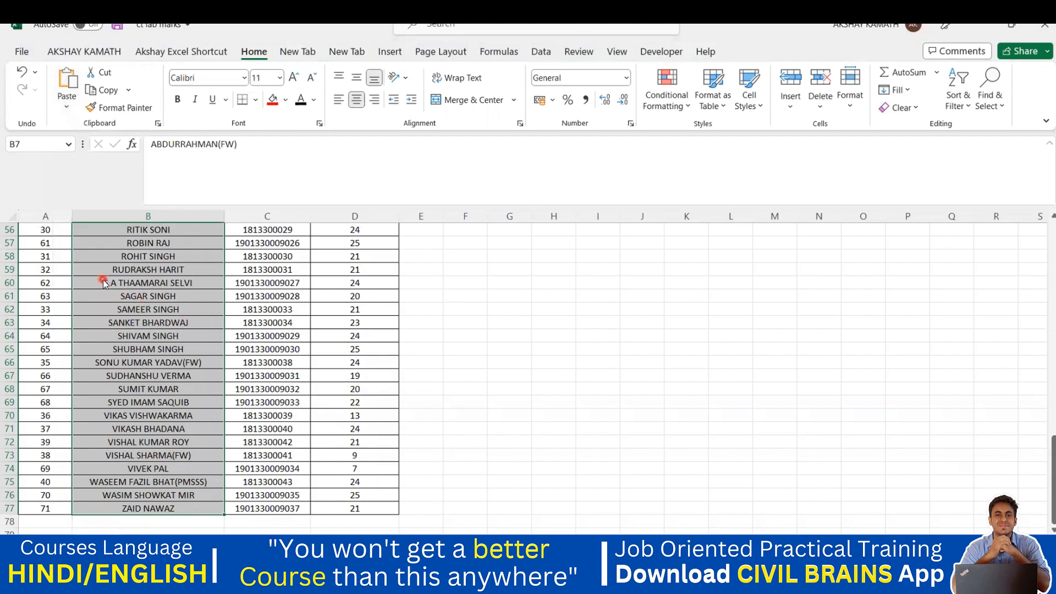
left_click(337, 107)
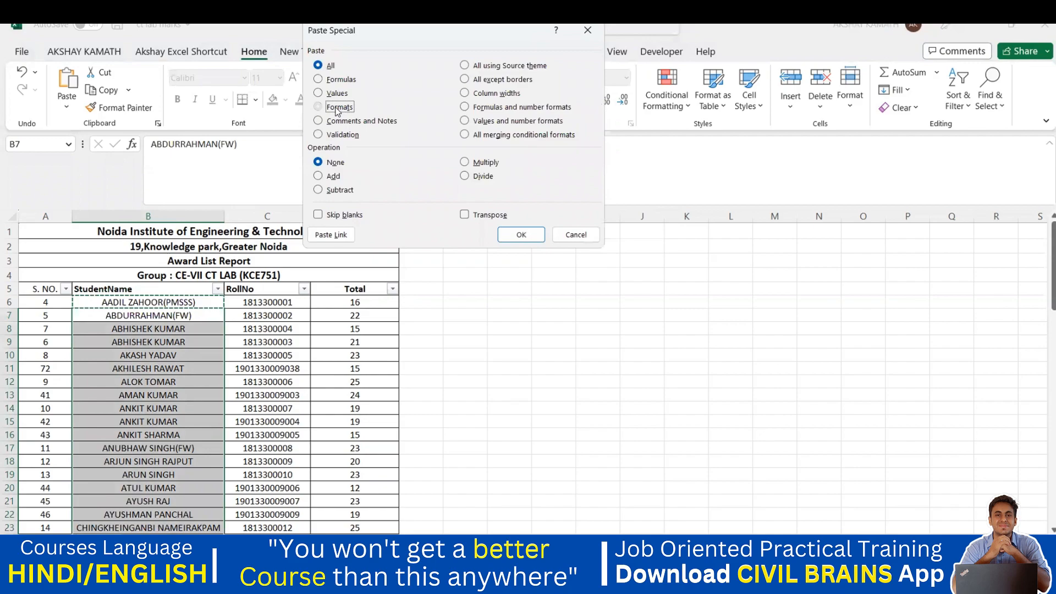
left_click(515, 235)
left_click(498, 343)
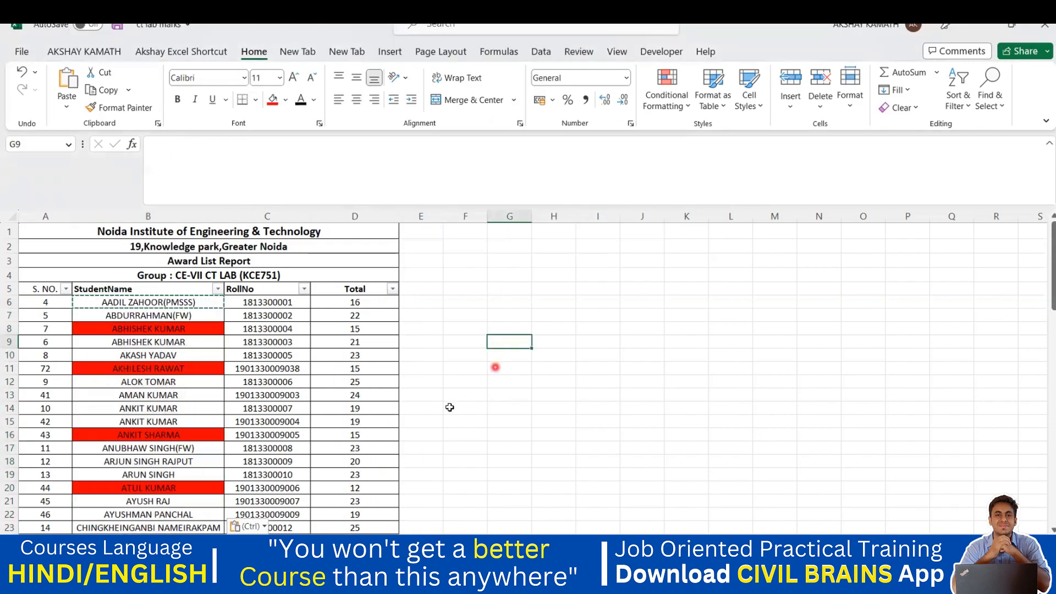
key("Escape")
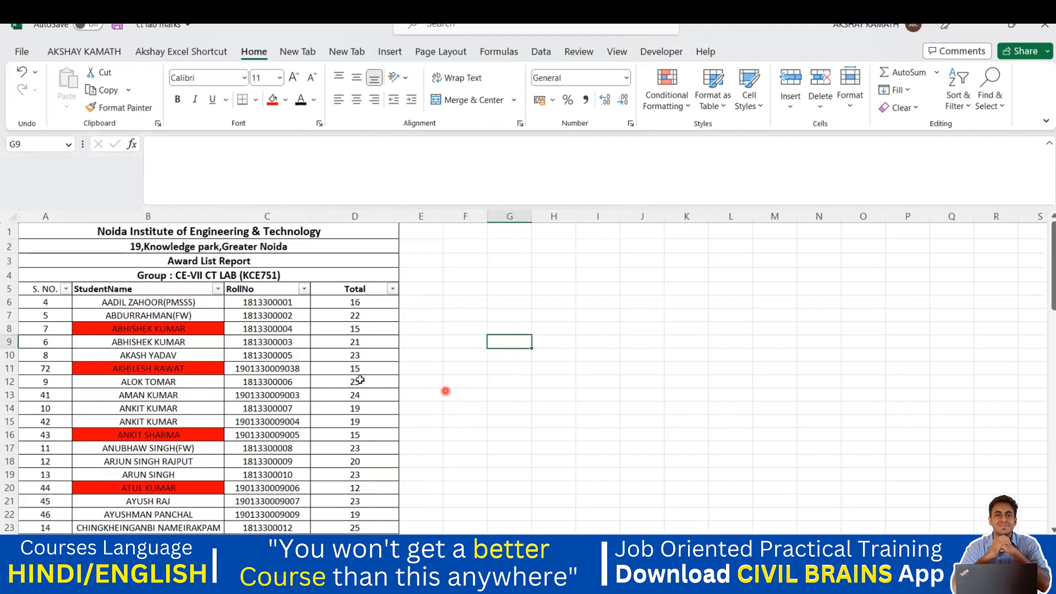
- Examine the red-highlighted student names against their Total marks down the whole list to row 77
scroll(143, 336, "down", 1)
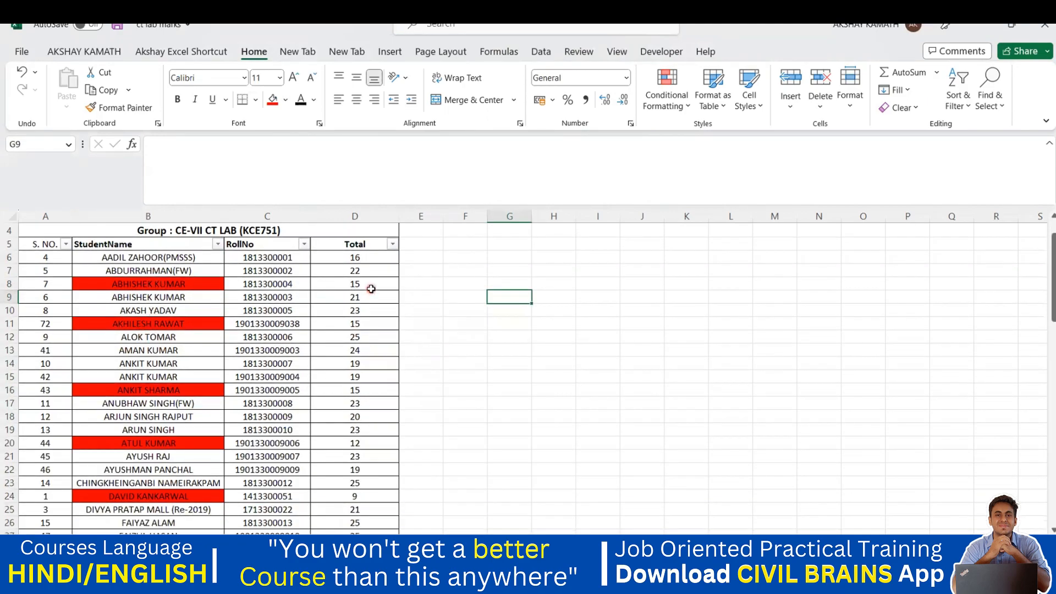
left_click(165, 290)
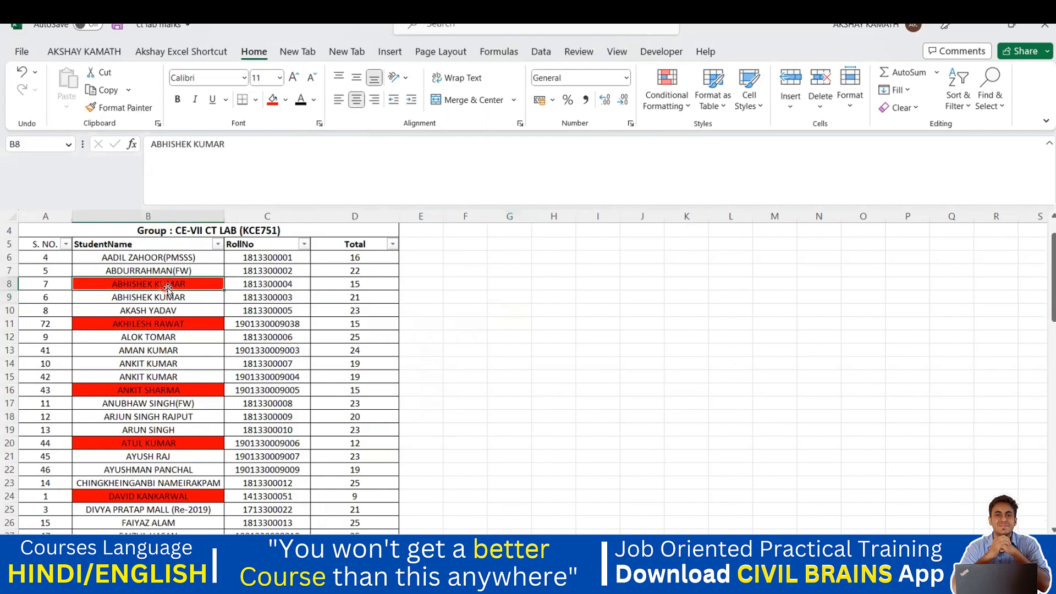
left_click(376, 285)
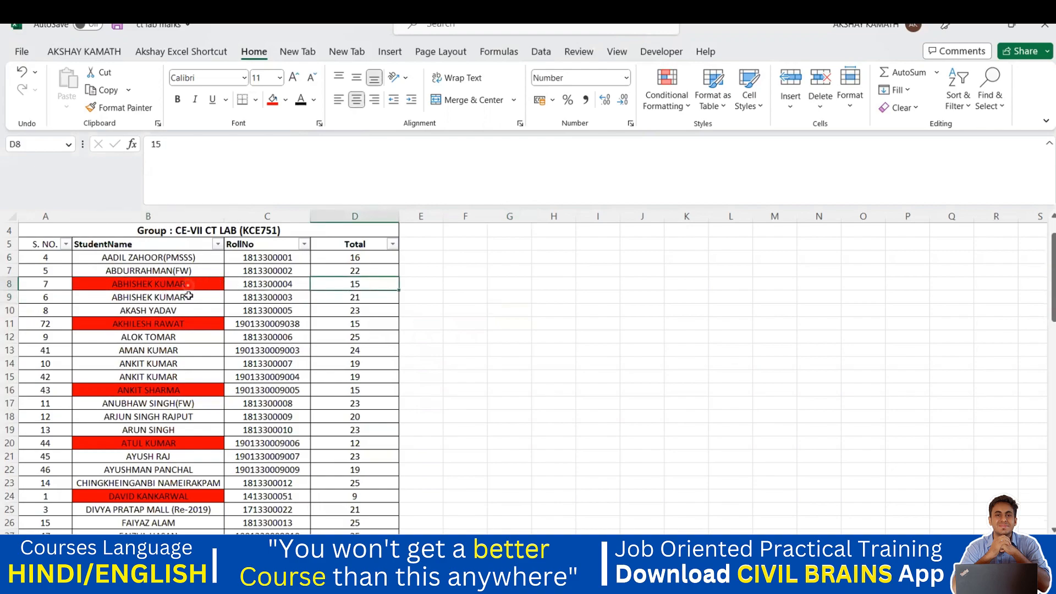
left_click(188, 284)
left_click(194, 325)
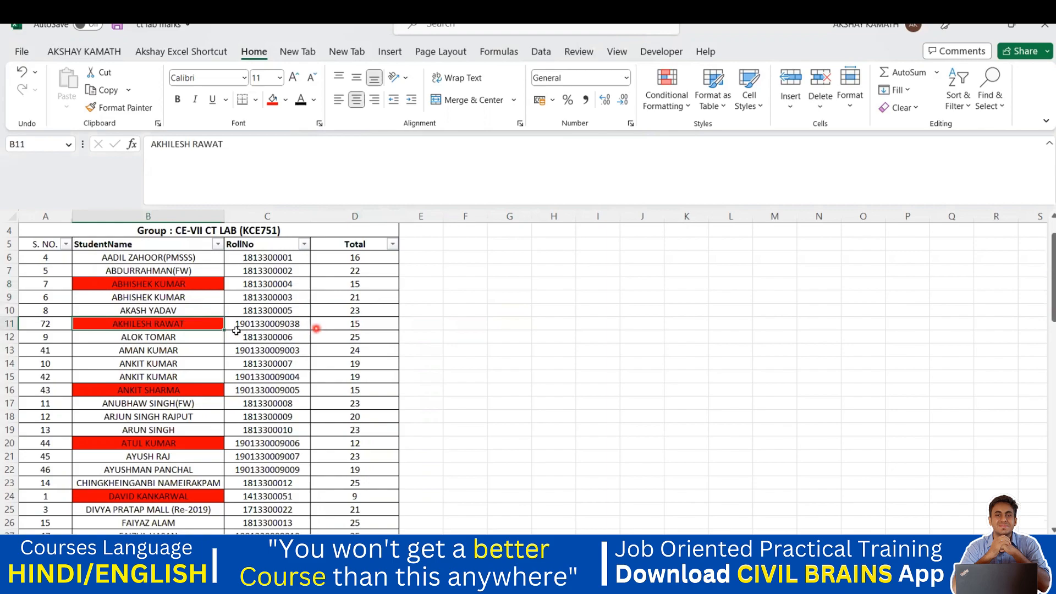
scroll(197, 333, "down", 1)
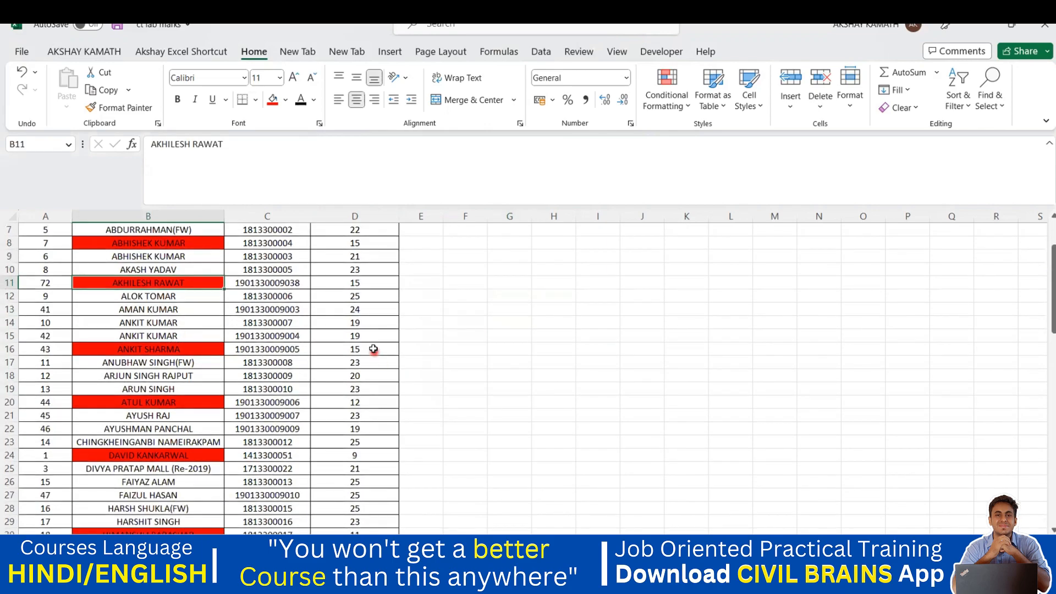
scroll(374, 350, "down", 2)
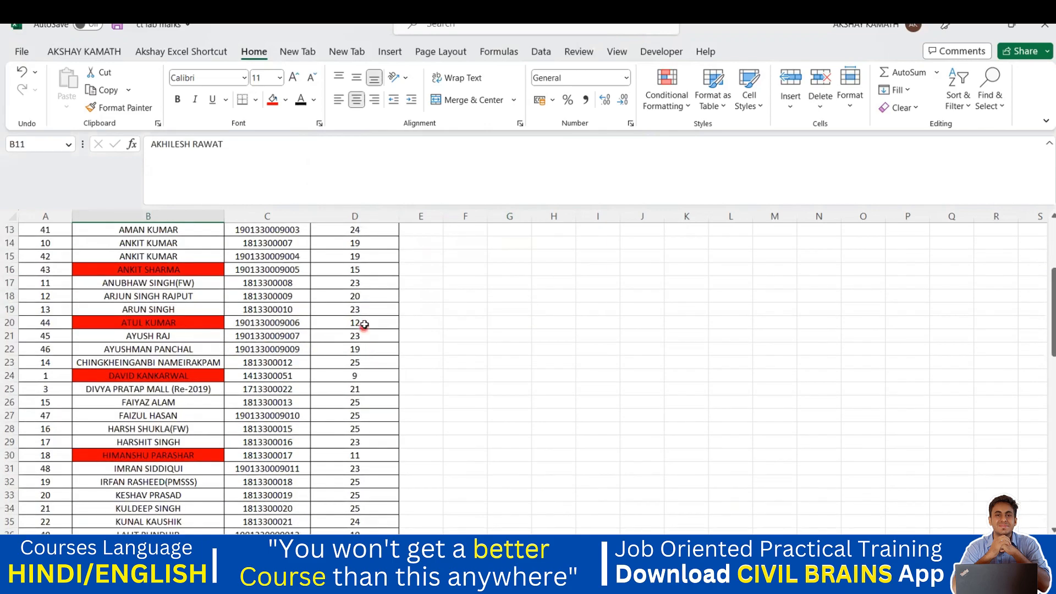
left_click(364, 325)
left_click(193, 325)
scroll(194, 330, "down", 2)
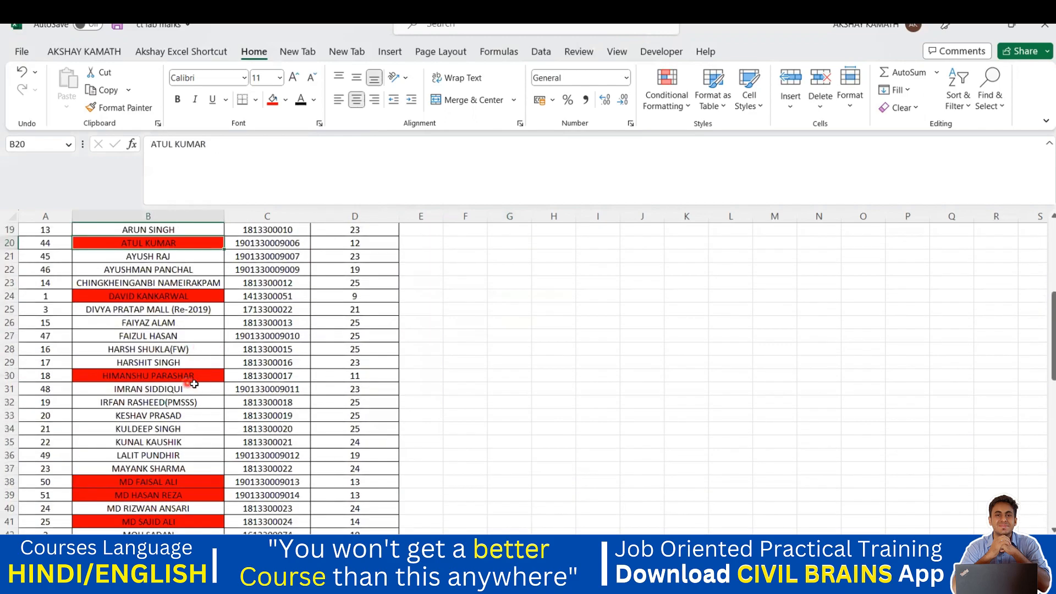
left_click(373, 378)
left_click(358, 375)
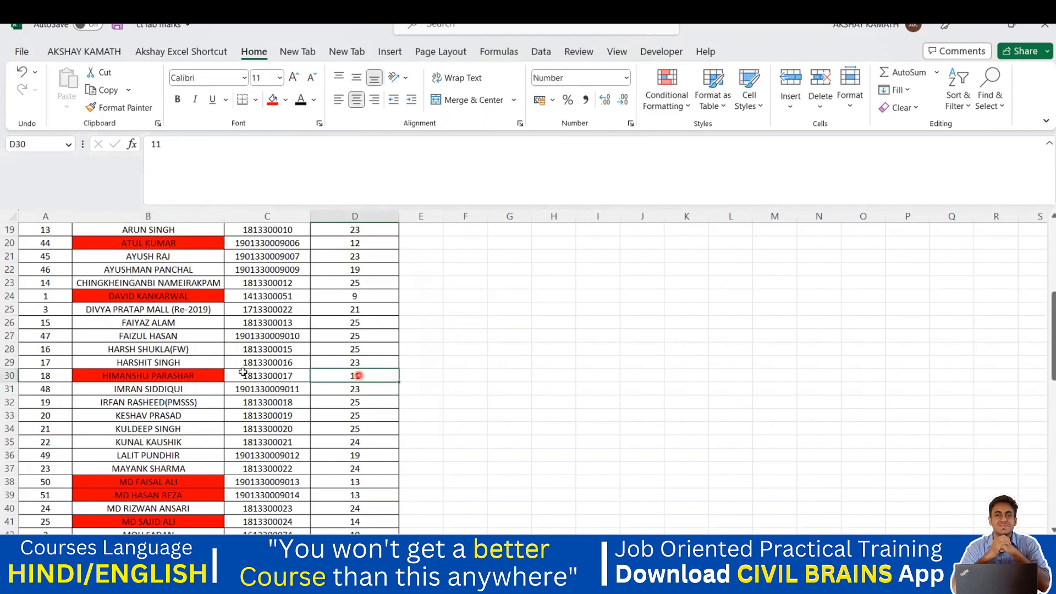
scroll(173, 376, "down", 8)
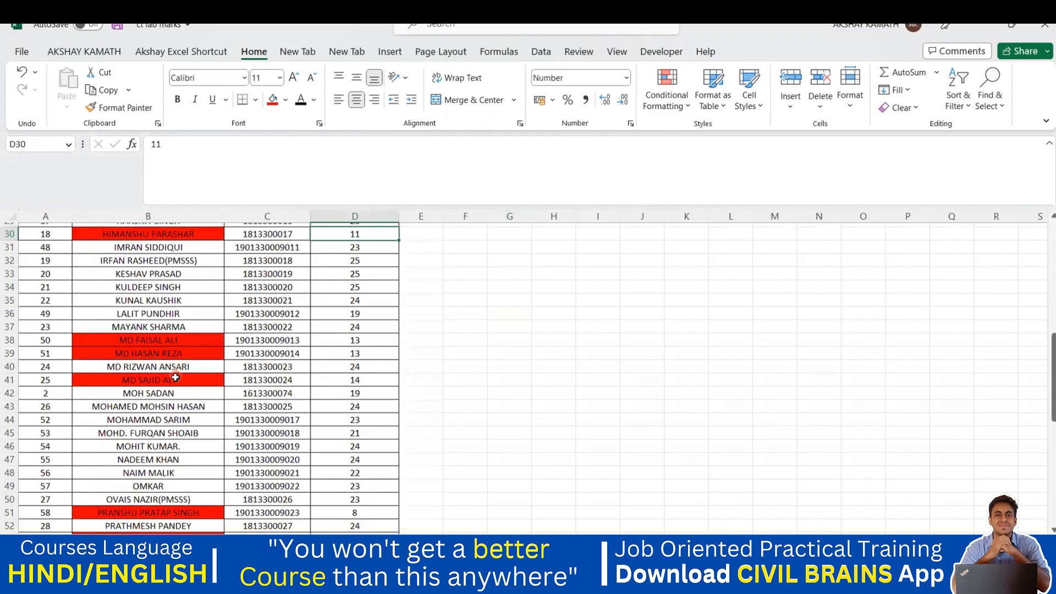
scroll(180, 403, "down", 7)
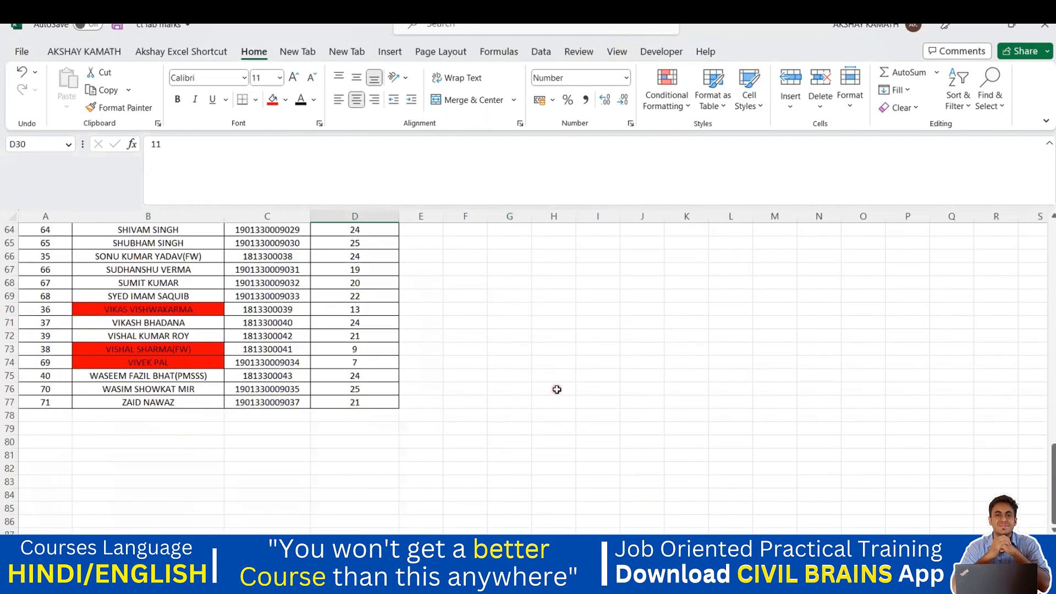
scroll(465, 429, "up", 4)
scroll(465, 429, "up", 16)
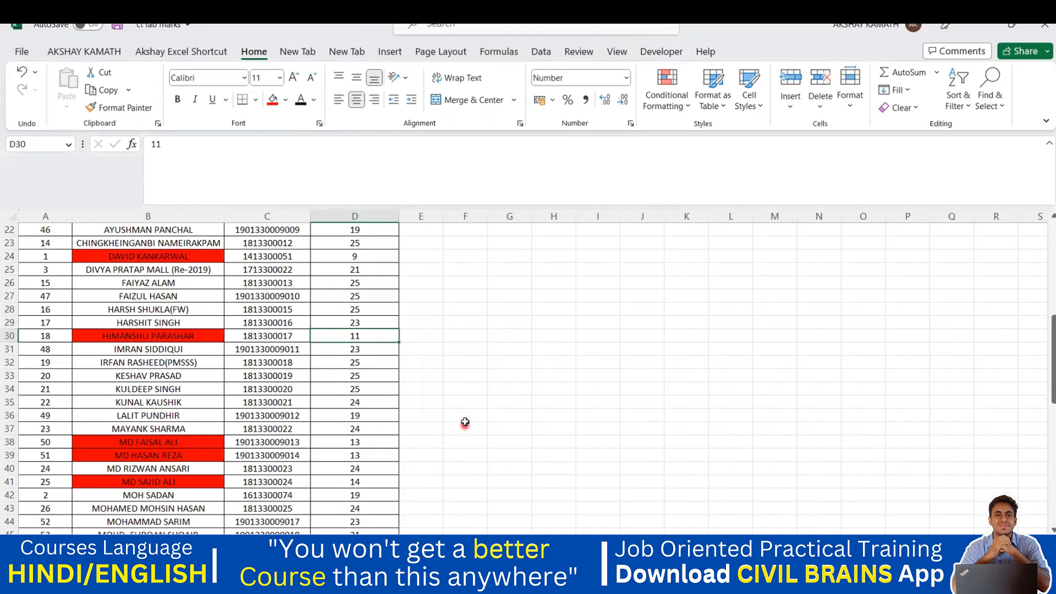
scroll(303, 351, "up", 1)
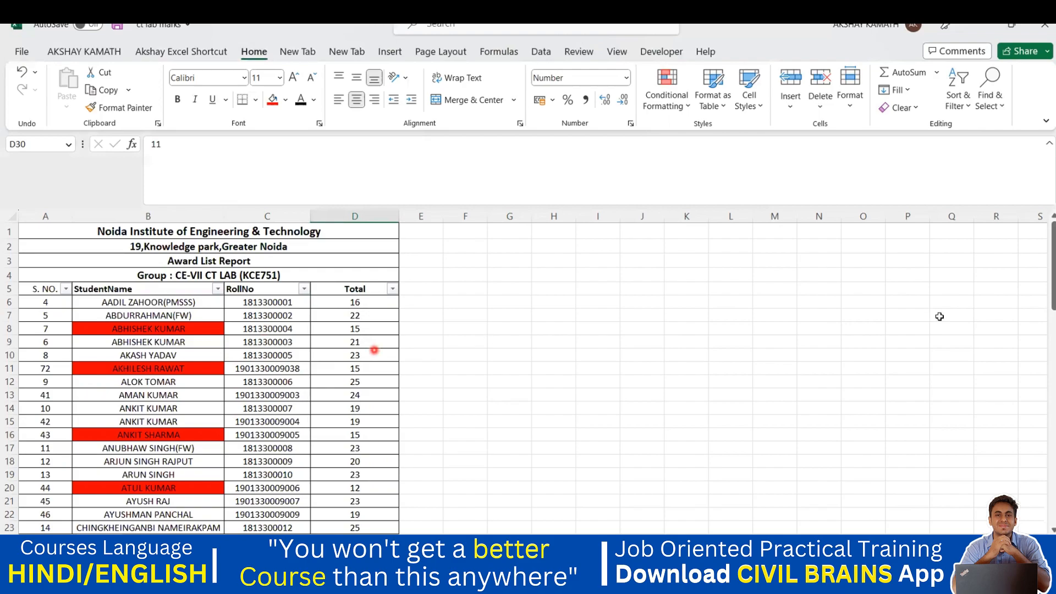
- Switch to the Excel Sructural workbook and review the singly reinforced beam design sheet from its title down to the Ast Provided block
mouse_move(744, 583)
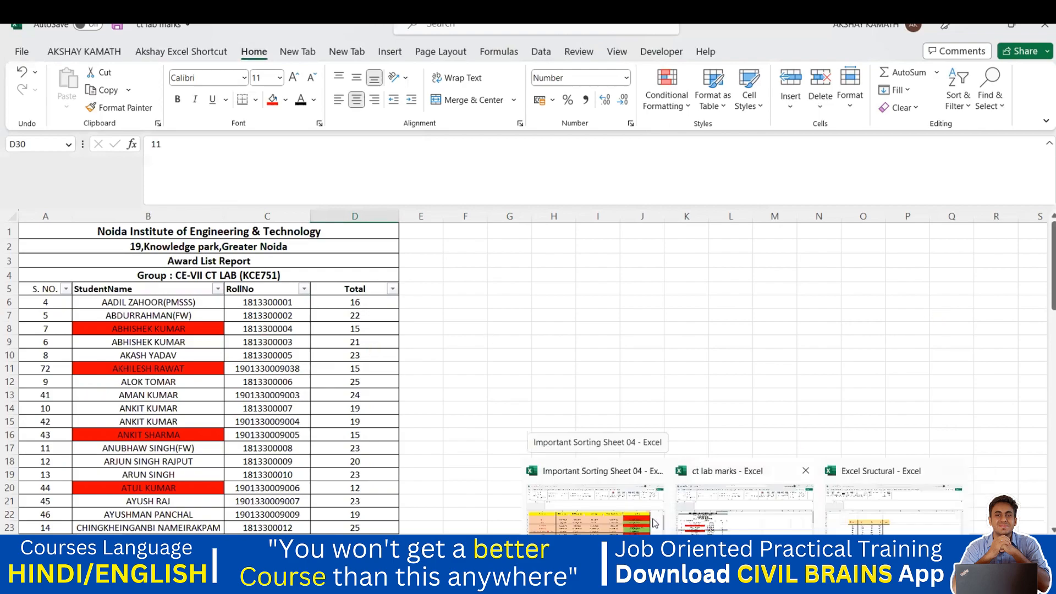
left_click(862, 520)
scroll(457, 465, "up", 8)
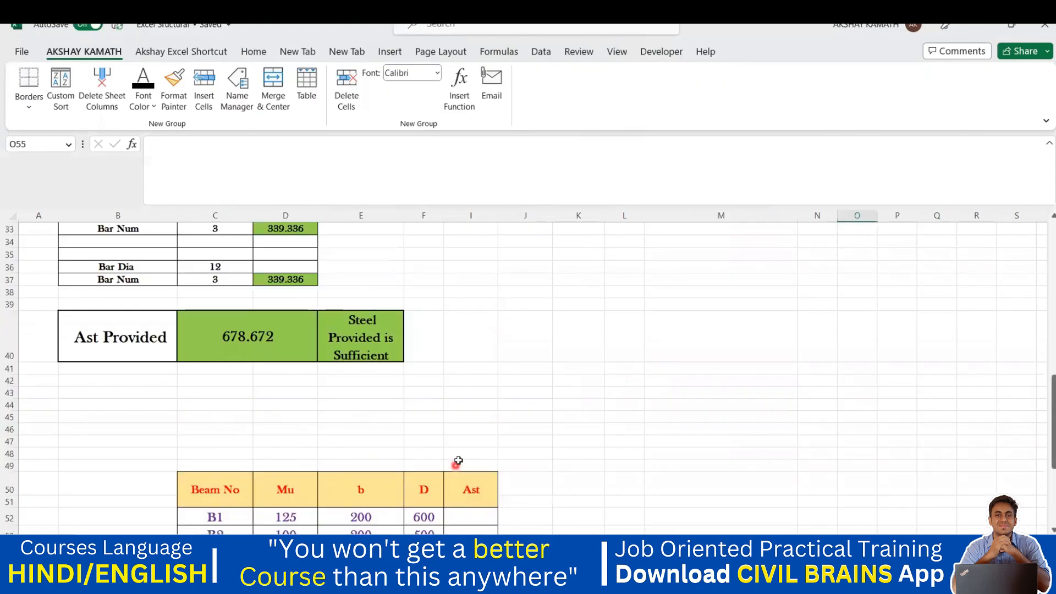
scroll(459, 461, "up", 1)
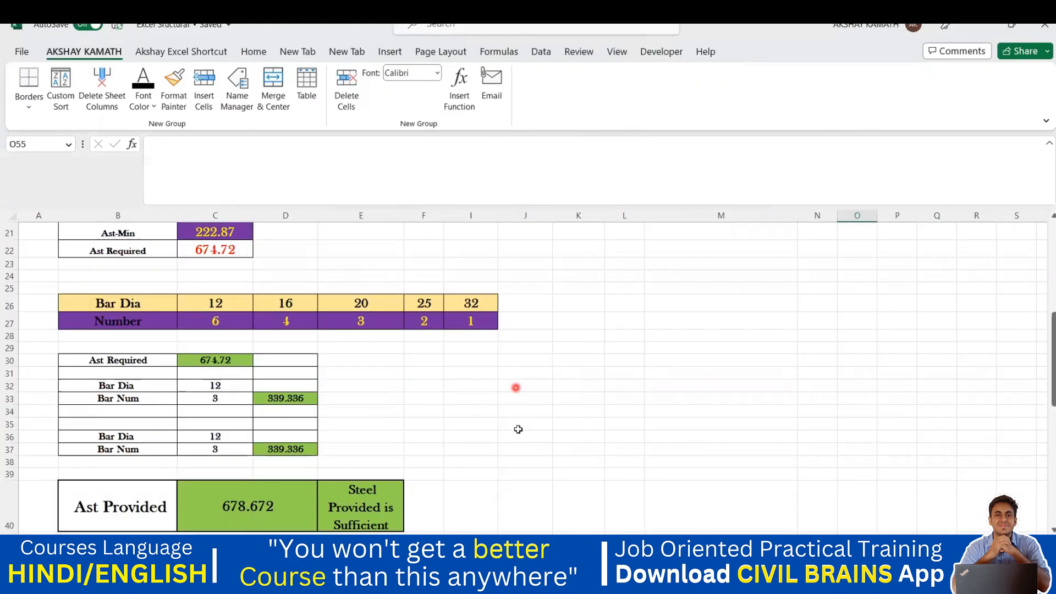
scroll(518, 429, "up", 3)
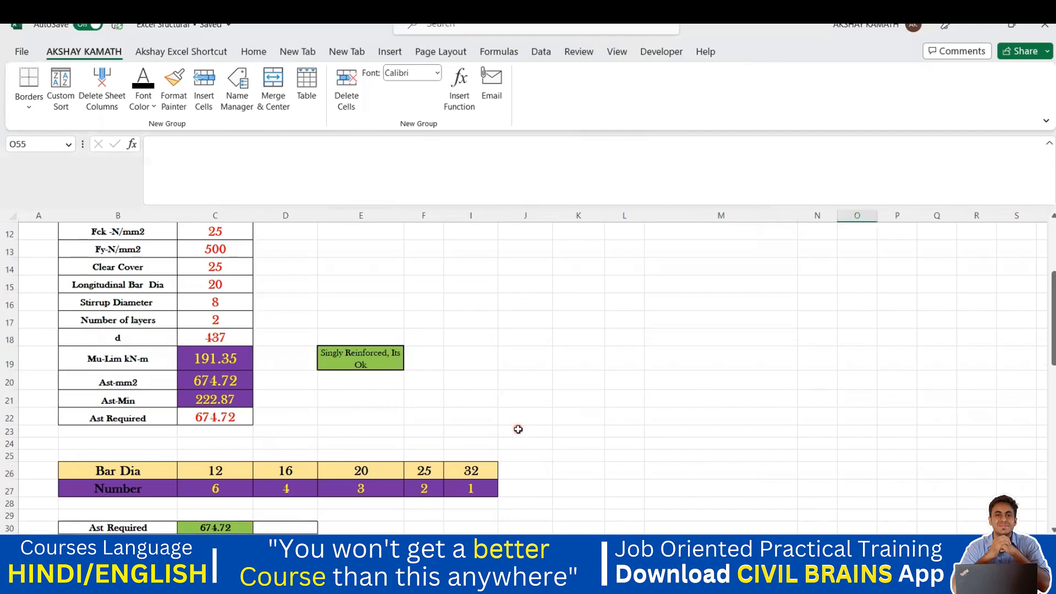
scroll(519, 429, "up", 3)
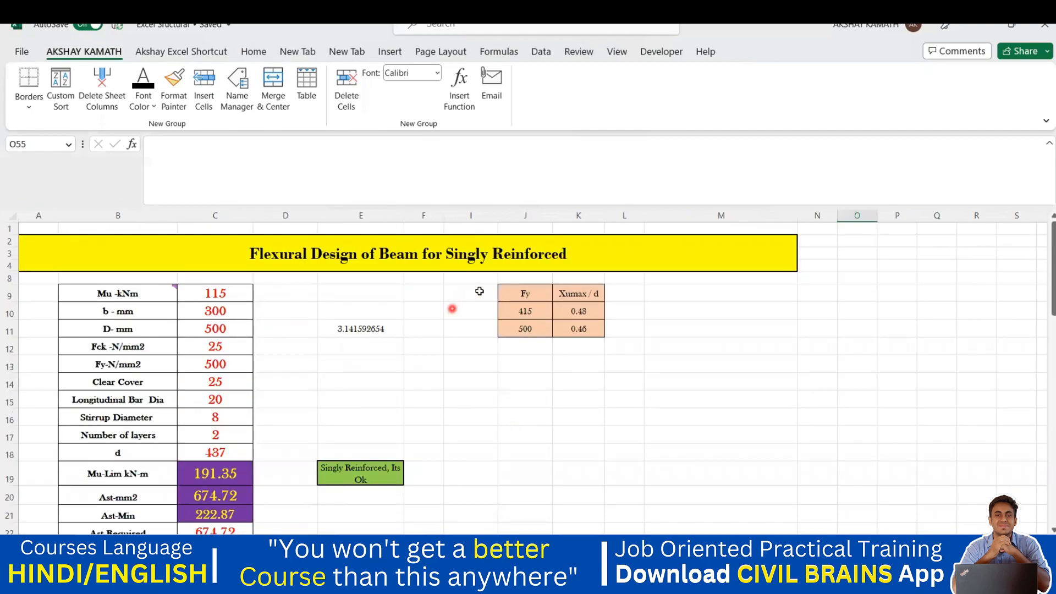
scroll(484, 297, "down", 4)
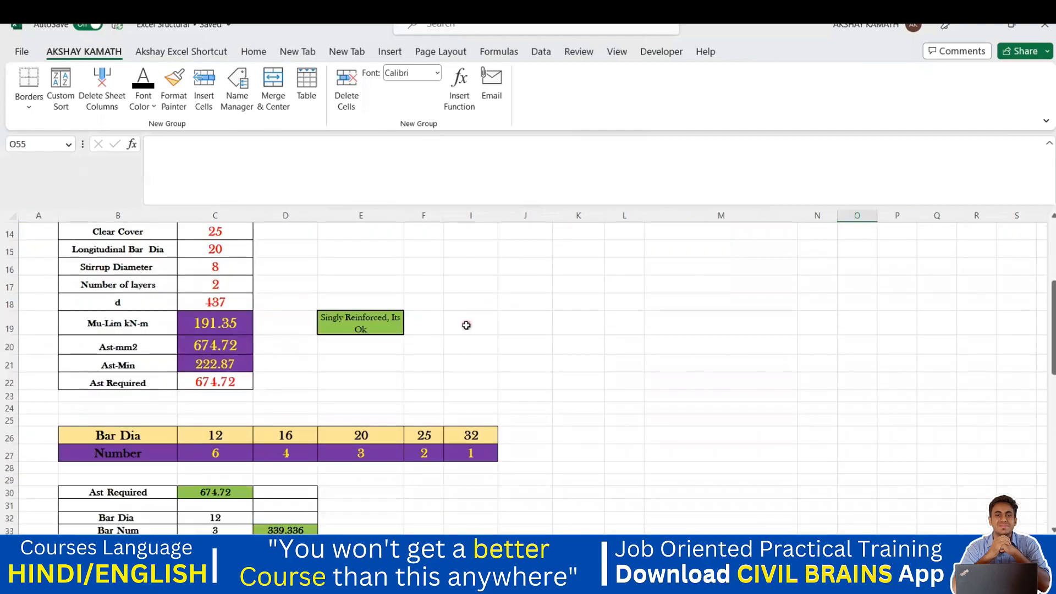
scroll(466, 325, "down", 1)
scroll(300, 438, "down", 2)
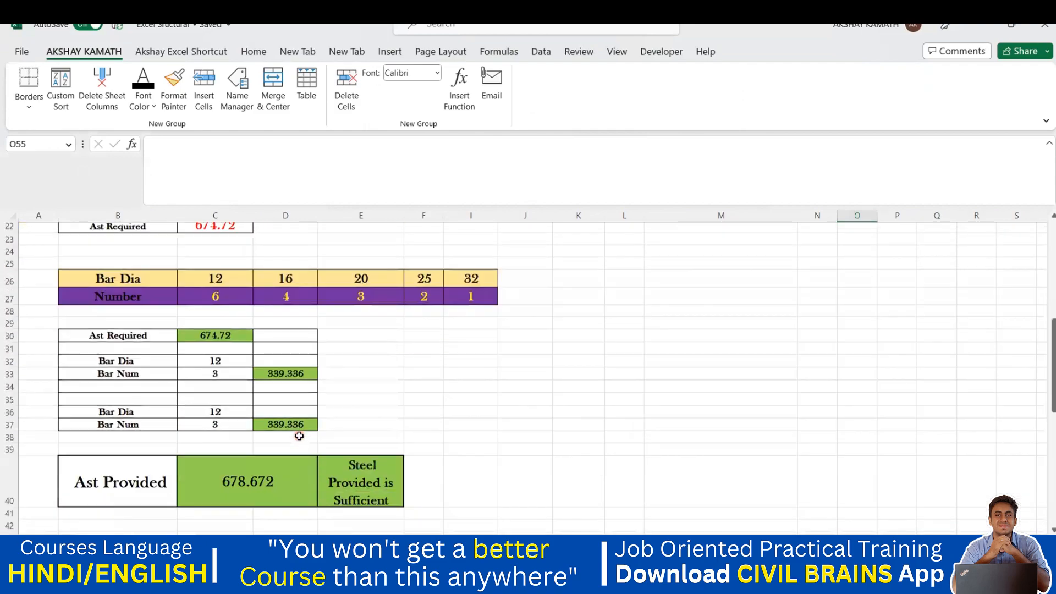
- Inspect the formulas behind Ast Provided and the steel sufficiency check in row 40
left_click(374, 467)
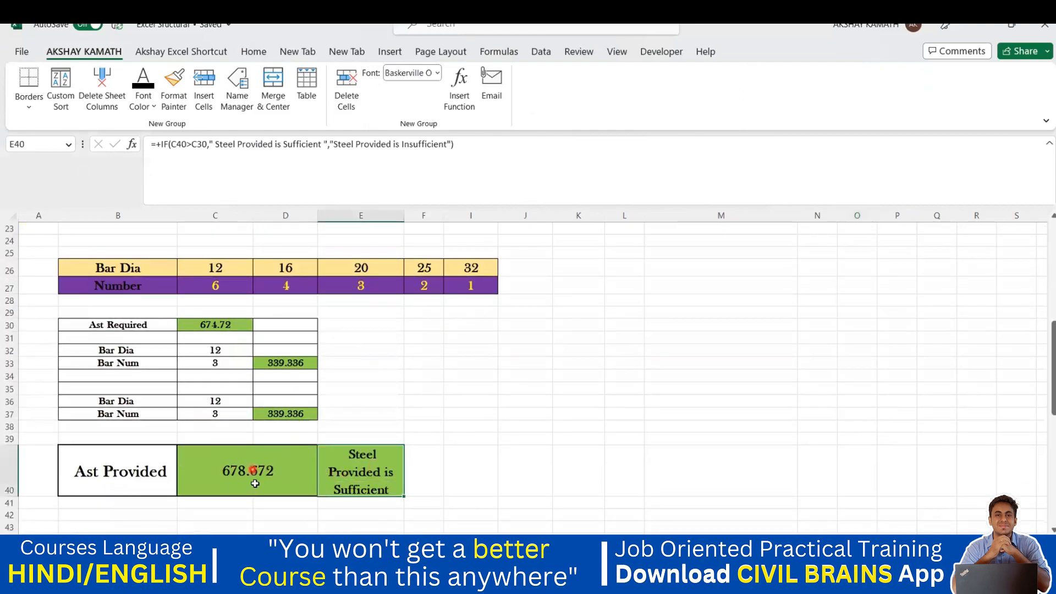
left_click(228, 475)
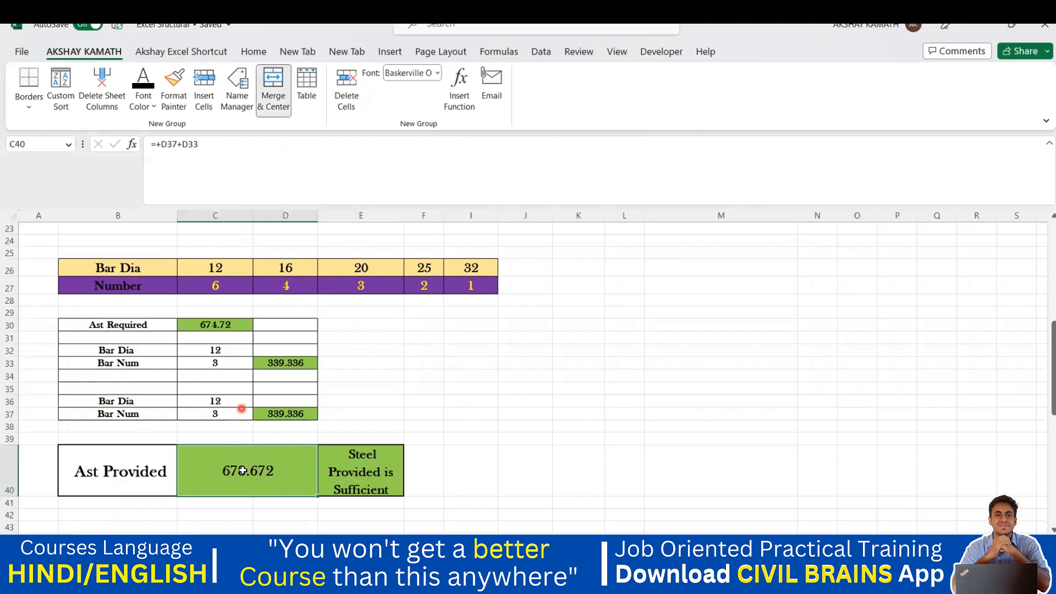
left_click(530, 402)
scroll(495, 413, "up", 3)
scroll(495, 414, "down", 2)
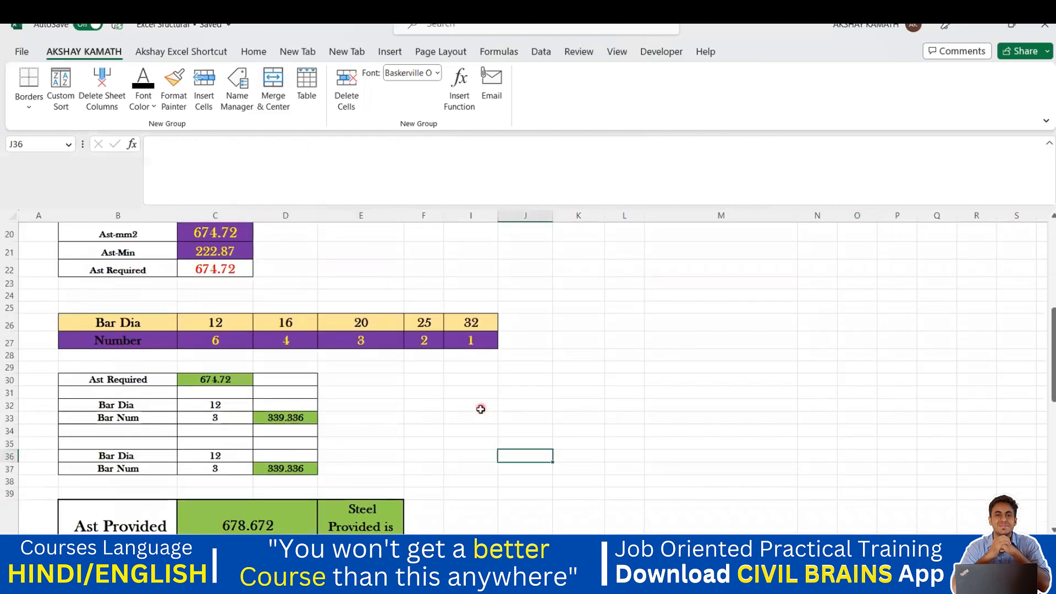
- Examine Ast Required in row 22 and the Ast Required, Bar Dia and Bar Num entries in C30:C33
scroll(486, 414, "up", 1)
left_click_drag(164, 331, 228, 330)
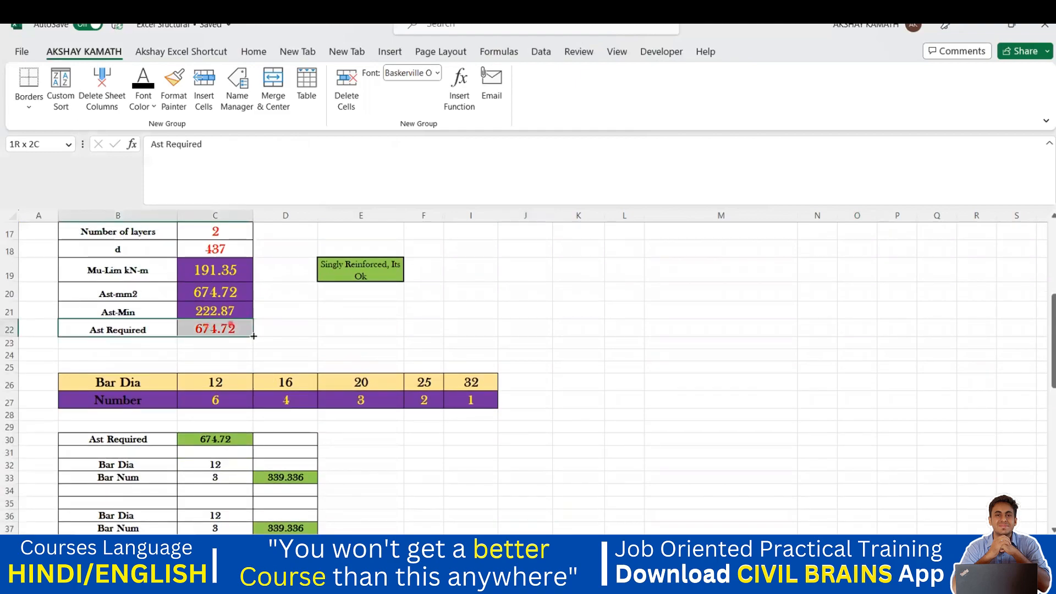
scroll(354, 365, "up", 4)
scroll(309, 372, "down", 2)
scroll(290, 380, "down", 3)
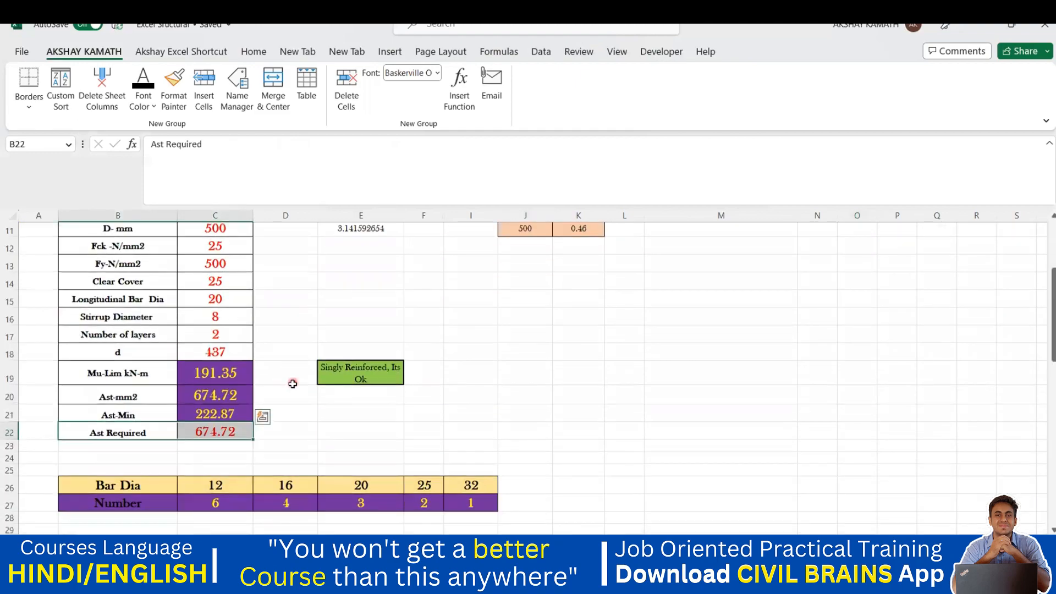
left_click(258, 467)
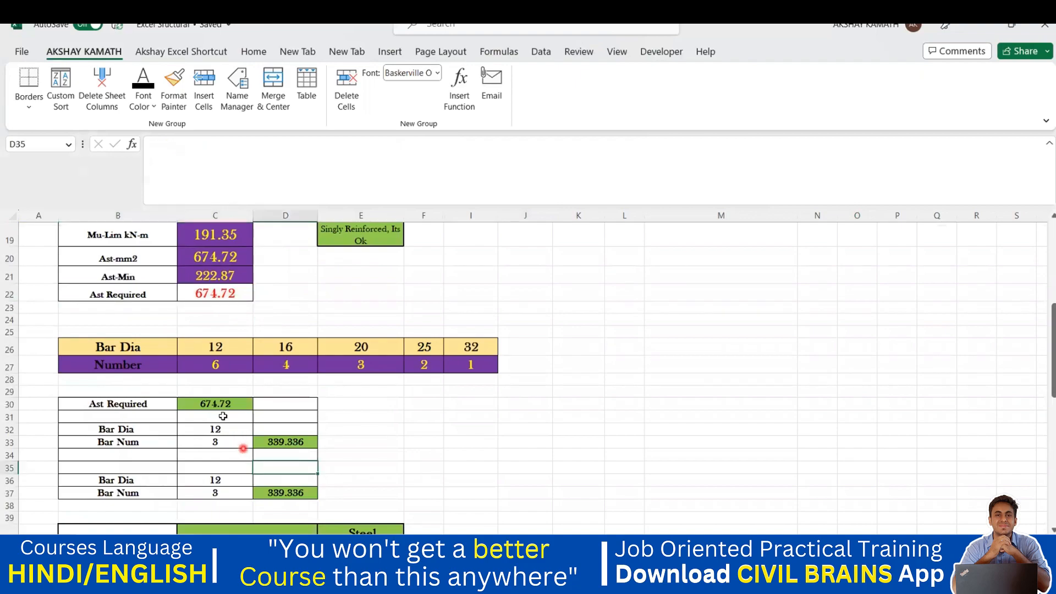
left_click(218, 407)
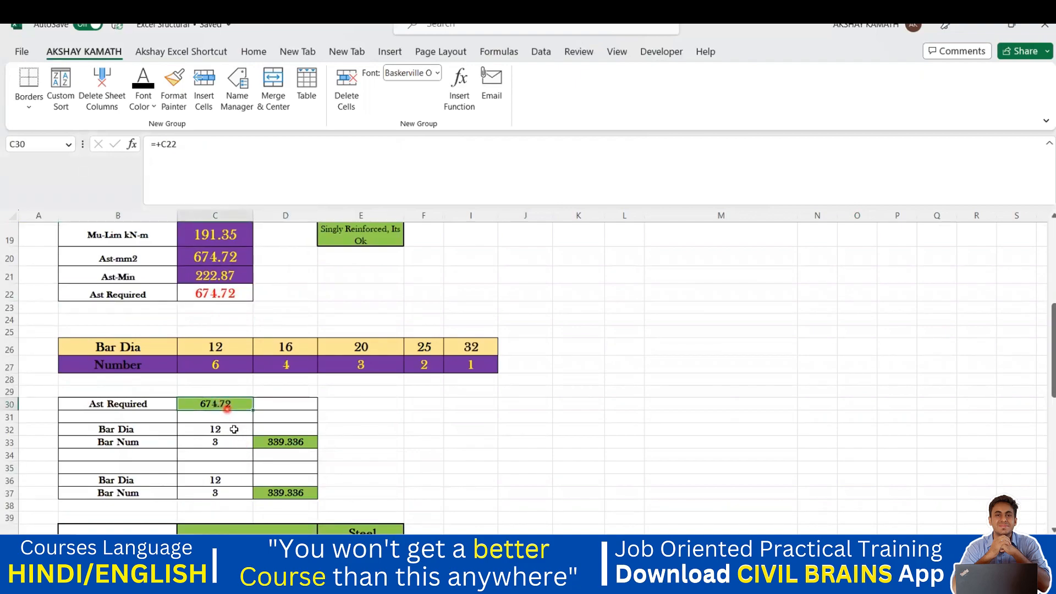
left_click(234, 431)
left_click(231, 443)
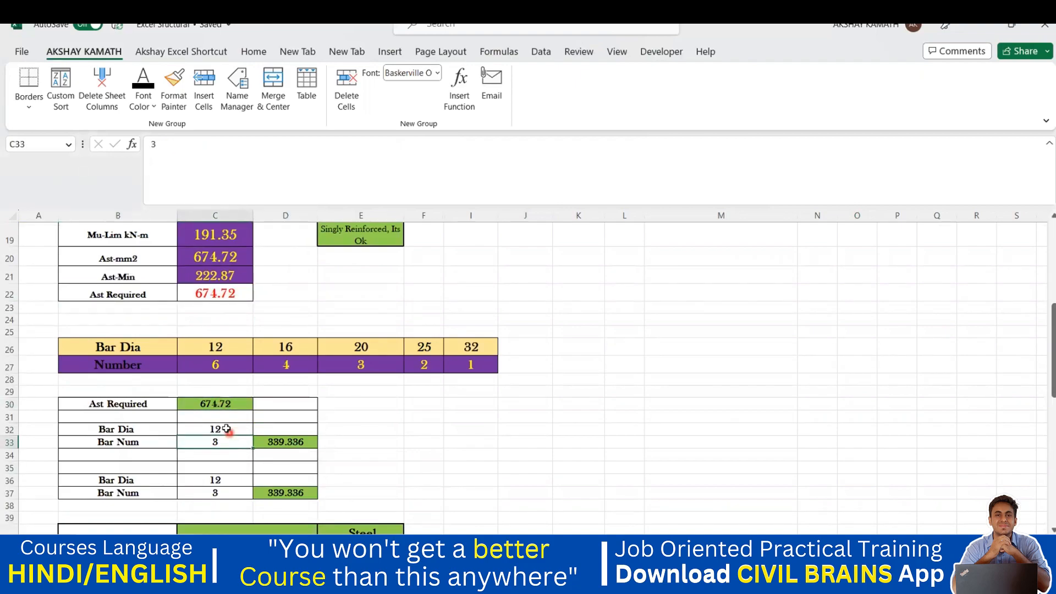
left_click(282, 458)
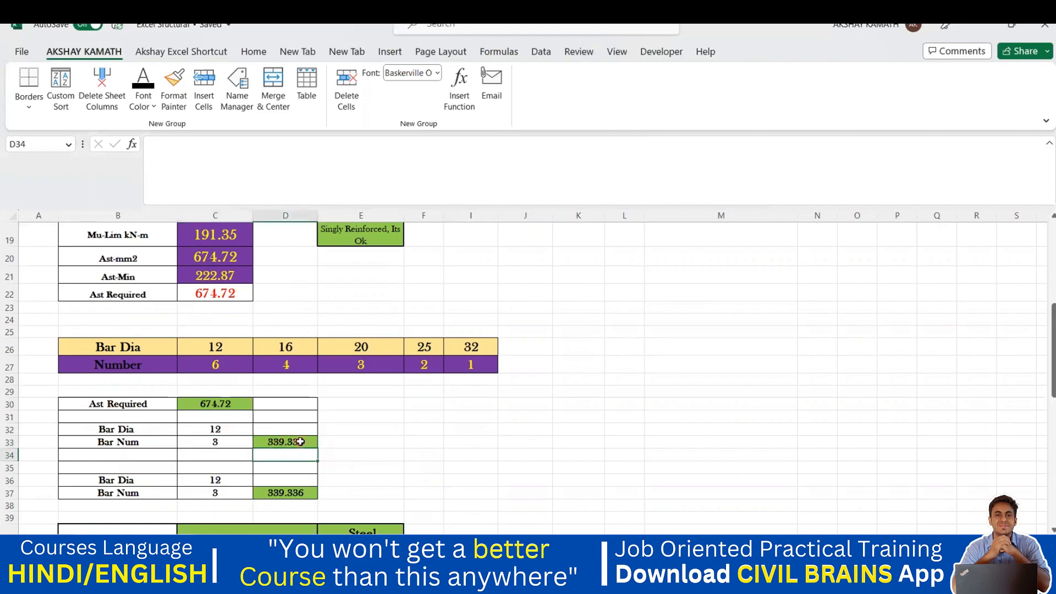
- Set the first Bar Num in C33 to 2 and check the conditional formatting of Ast Provided in row 40
scroll(300, 442, "down", 1)
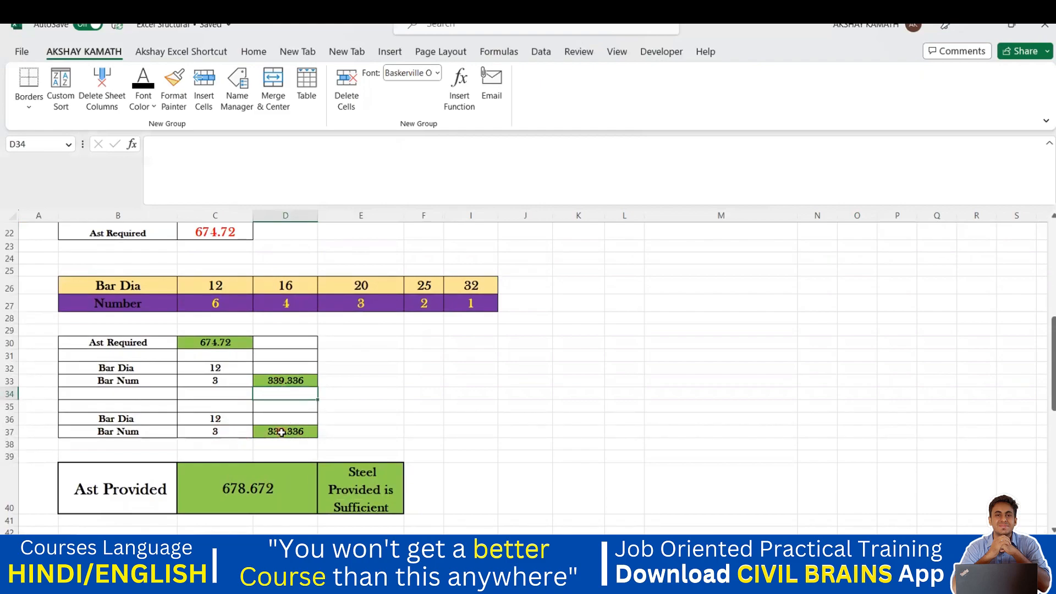
scroll(255, 500, "up", 2)
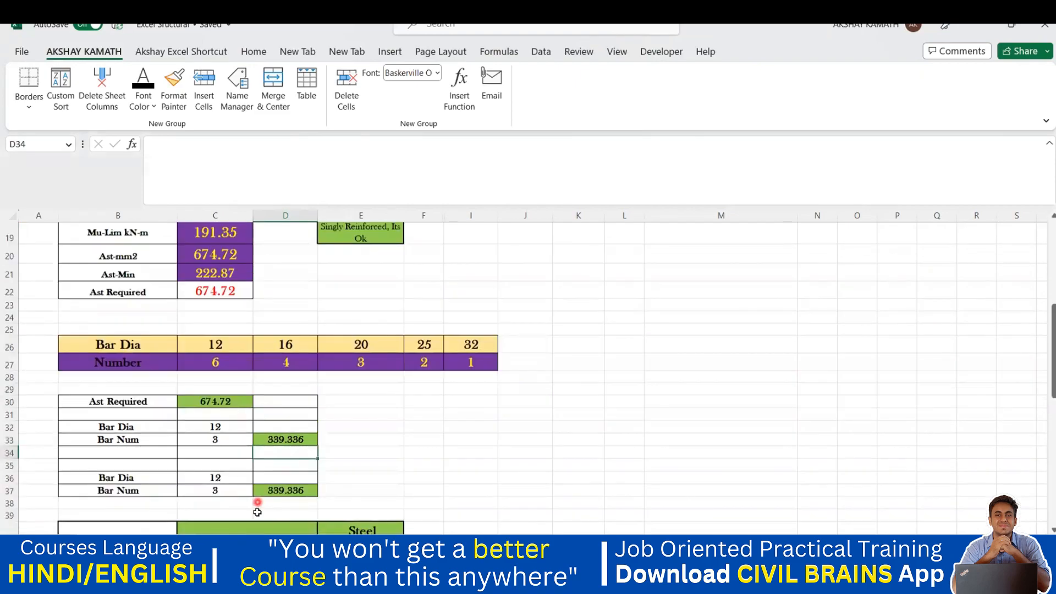
scroll(248, 503, "down", 2)
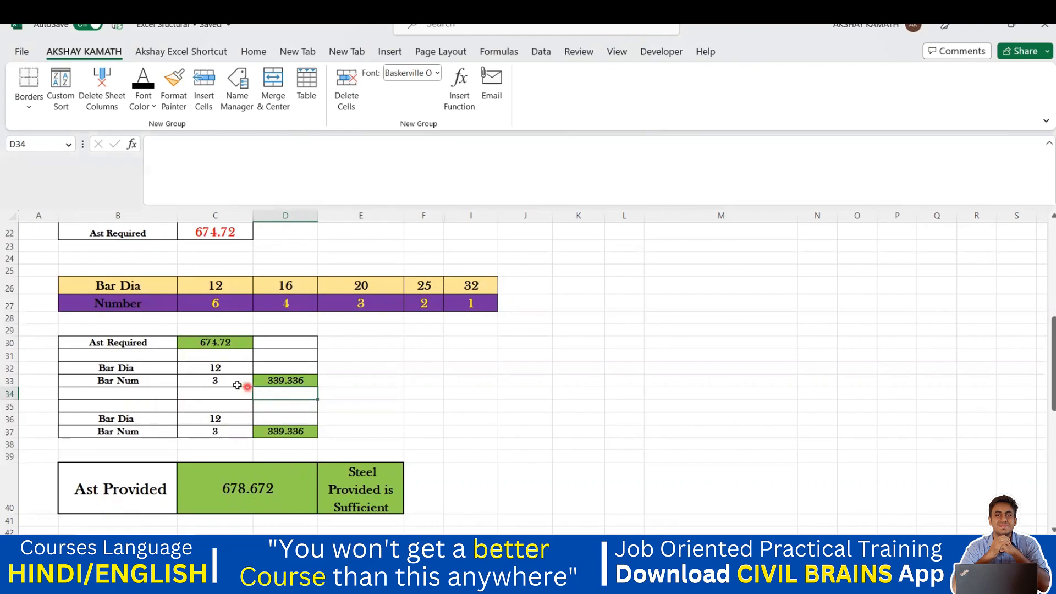
left_click(240, 384)
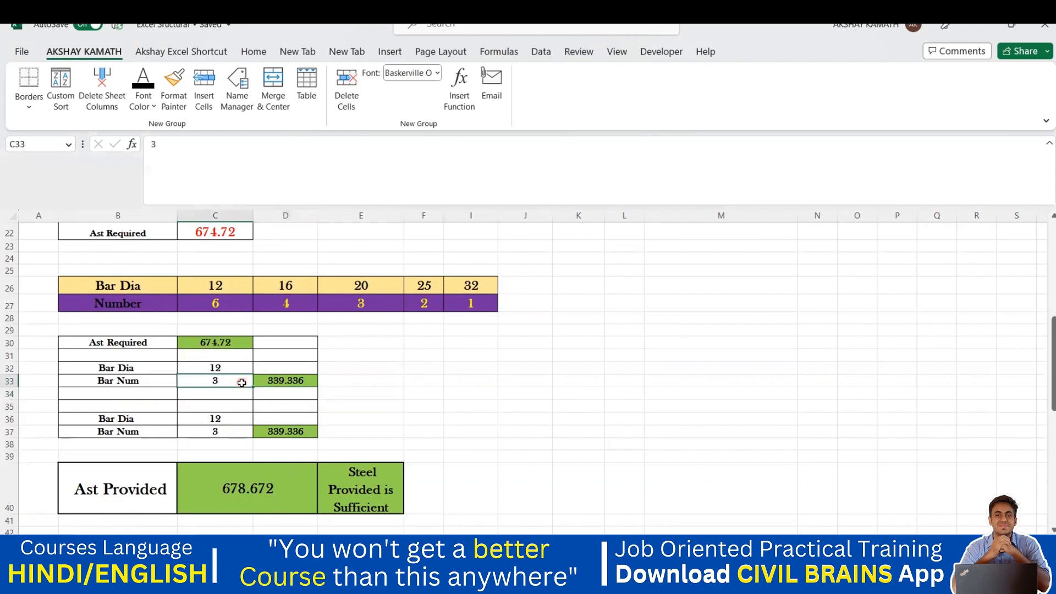
double_click(242, 383)
key("BackSpace")
type("2")
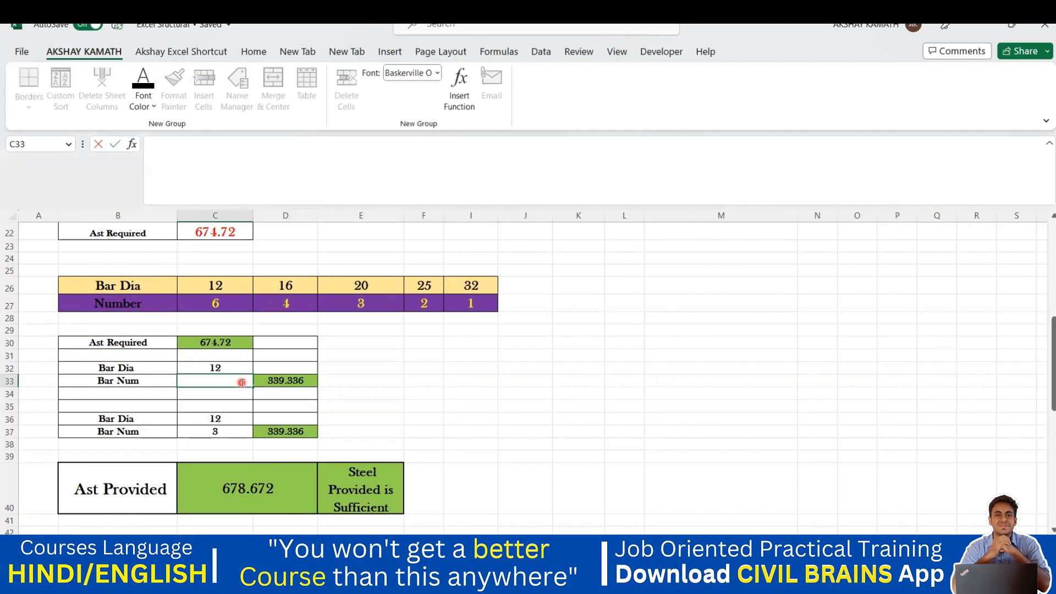
left_click(386, 394)
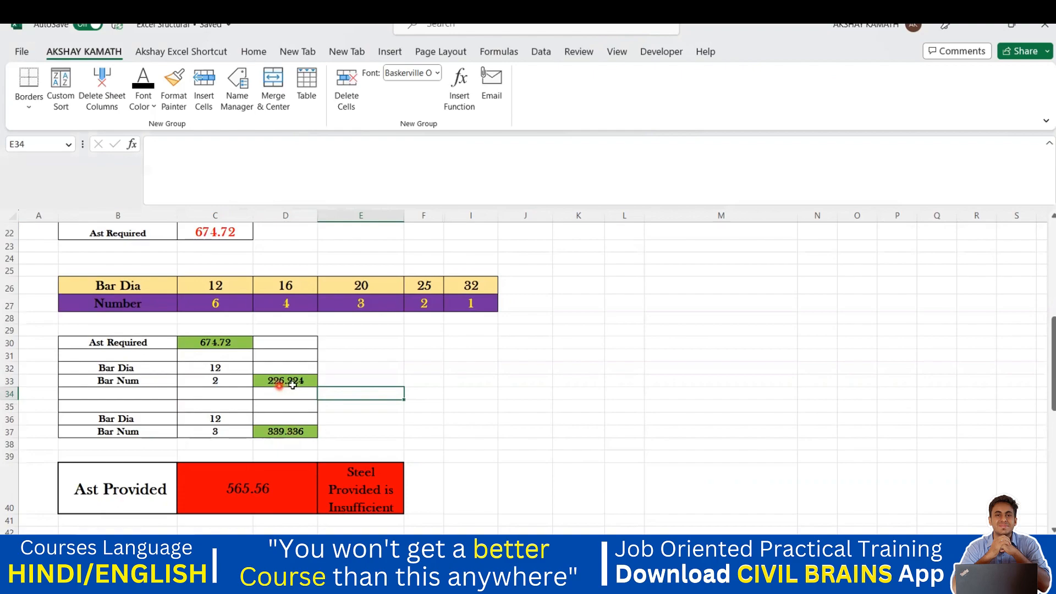
left_click(263, 496)
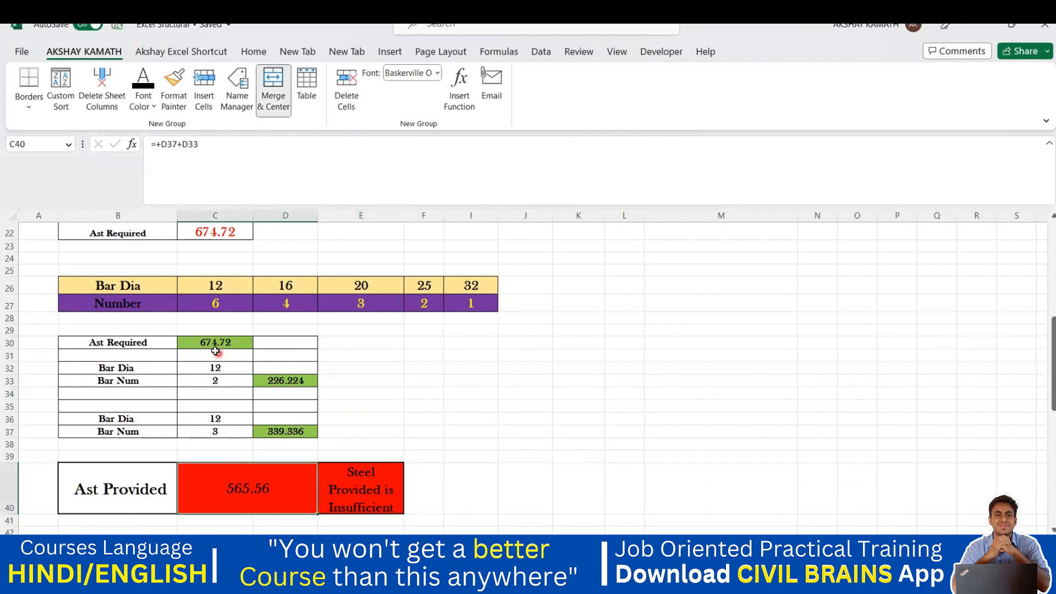
left_click(511, 445)
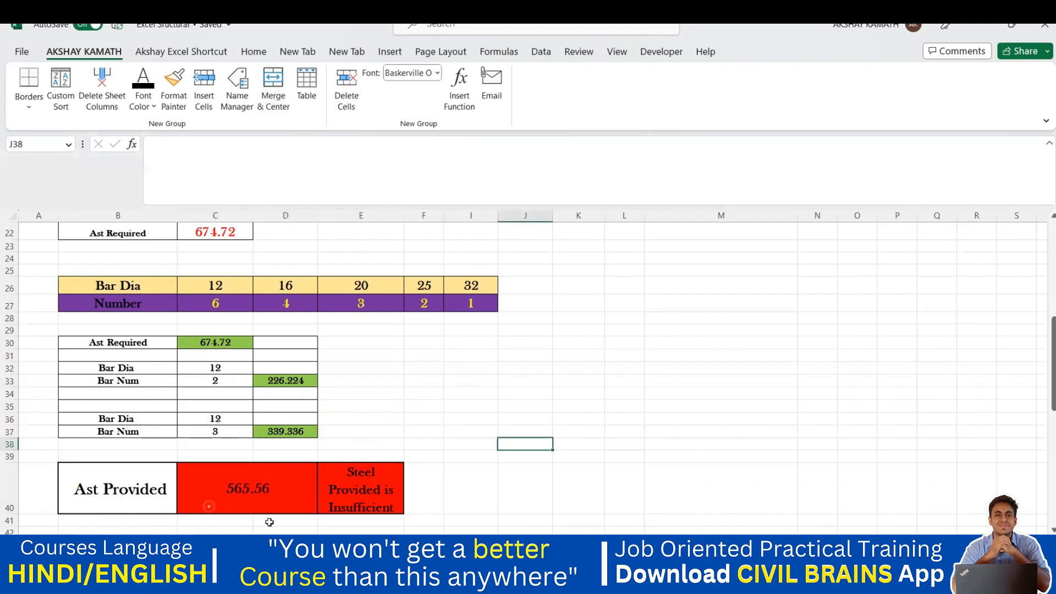
left_click(458, 391)
left_click(305, 483)
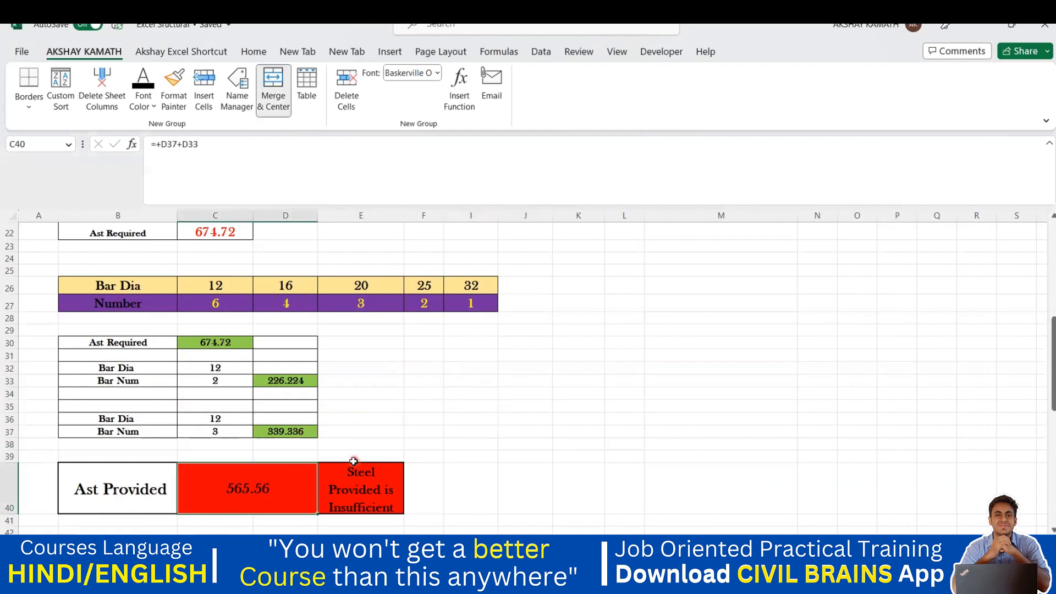
left_click(424, 406)
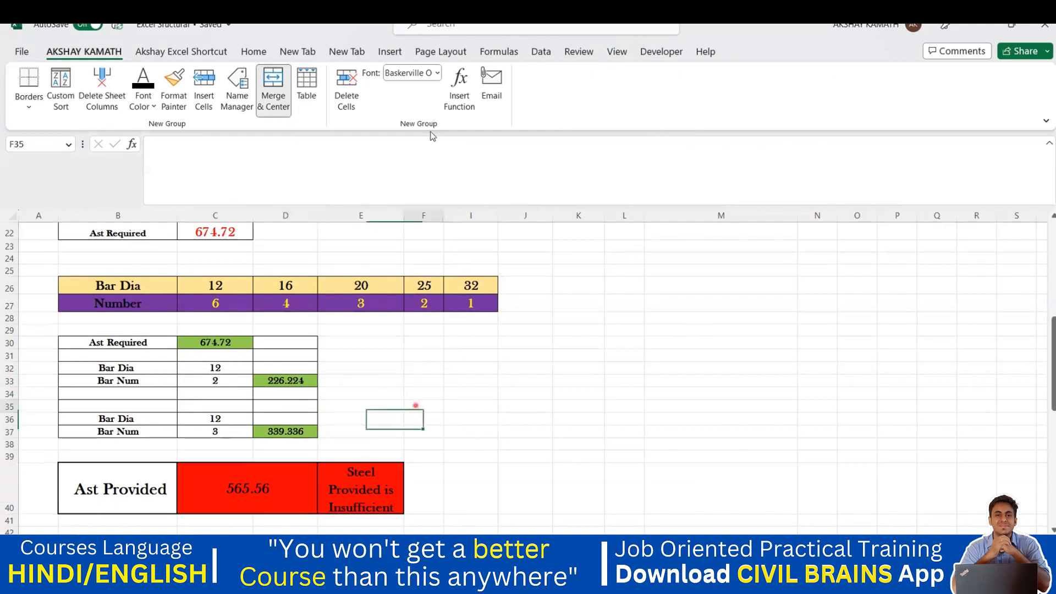
left_click(280, 486)
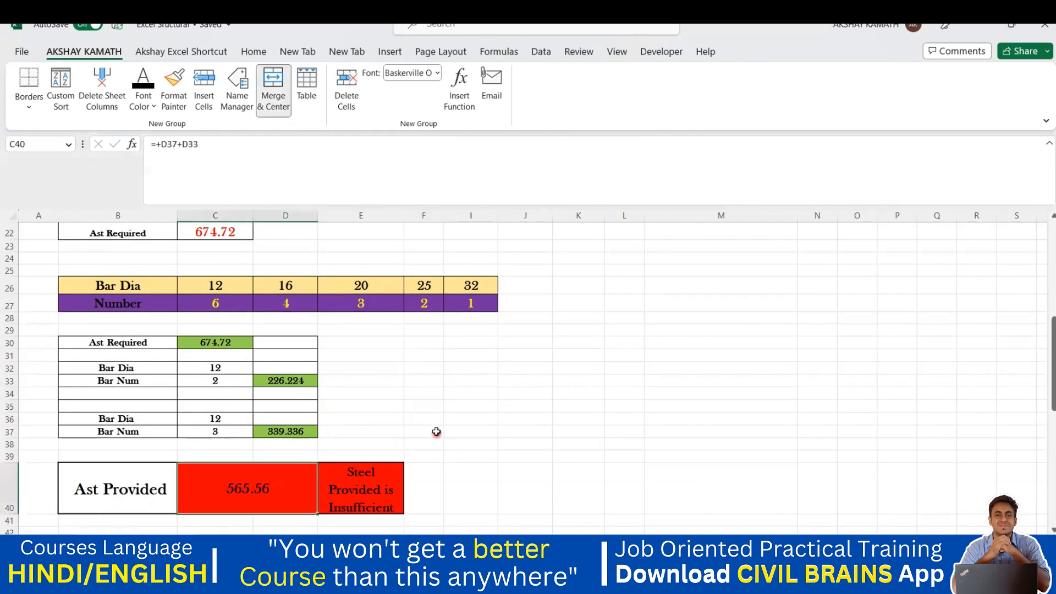
left_click(436, 432)
- Merge and center E34:I36 for a label and J34:L35 beside it for a value
left_click_drag(366, 406, 452, 422)
left_click(456, 419)
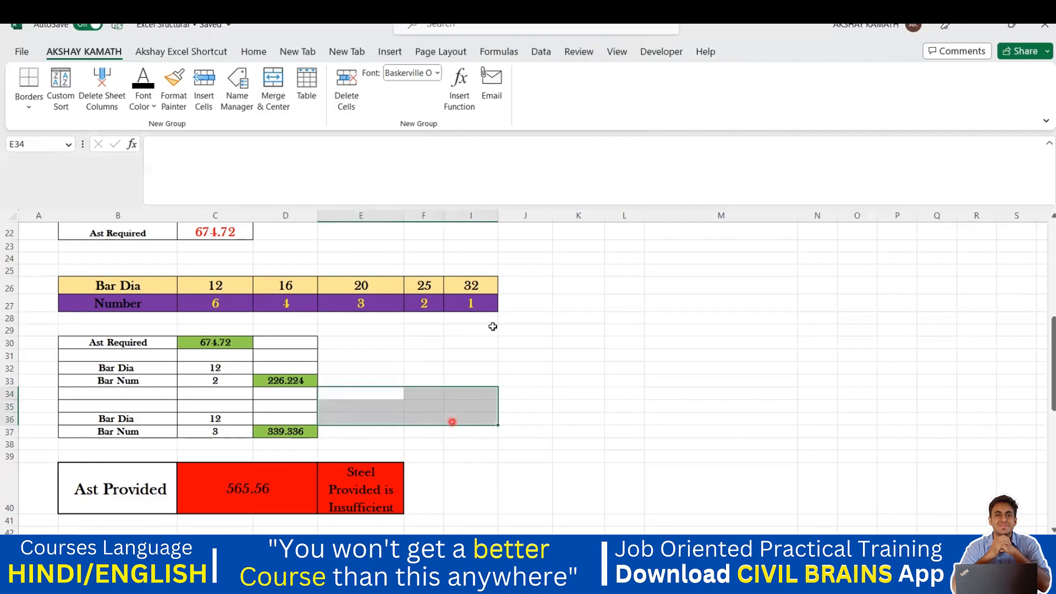
left_click(255, 52)
left_click(479, 102)
left_click(542, 449)
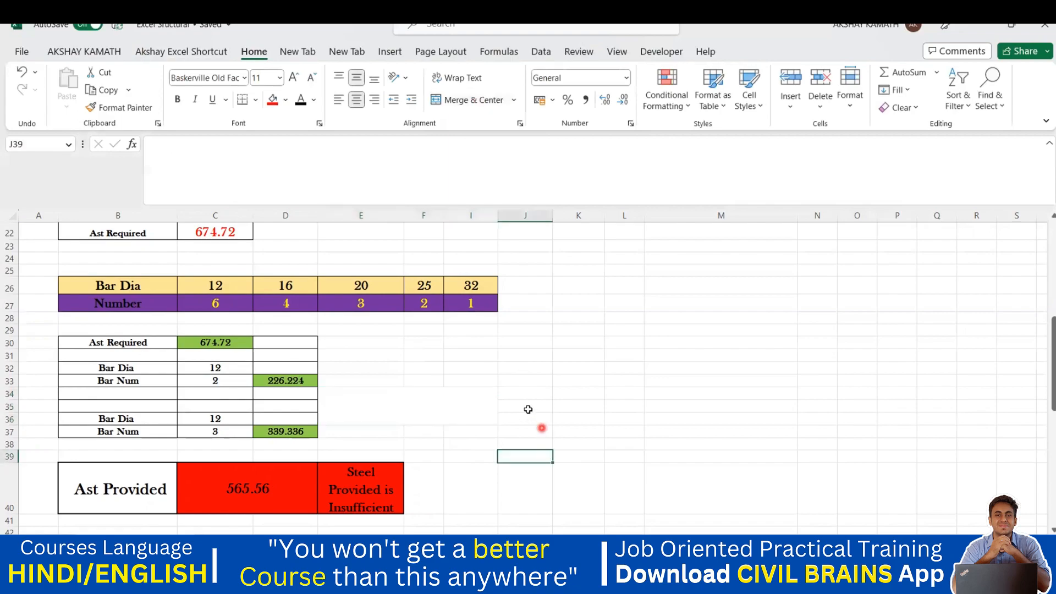
left_click_drag(521, 396, 630, 405)
left_click(473, 100)
- Enter the label "Ast Provided" in the merged block E34:I36
left_click(445, 400)
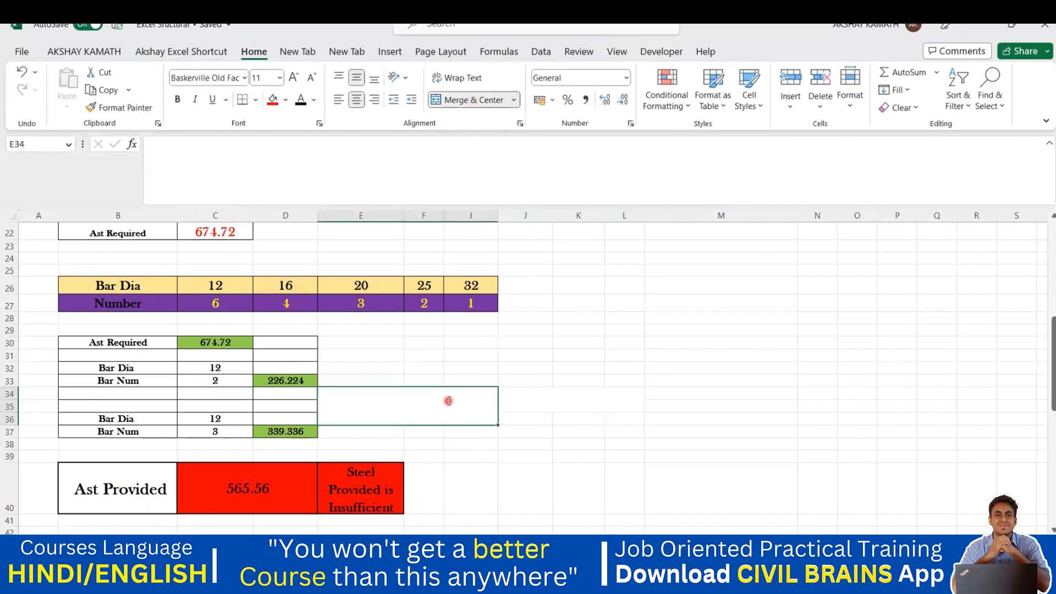
type("ASt Provided")
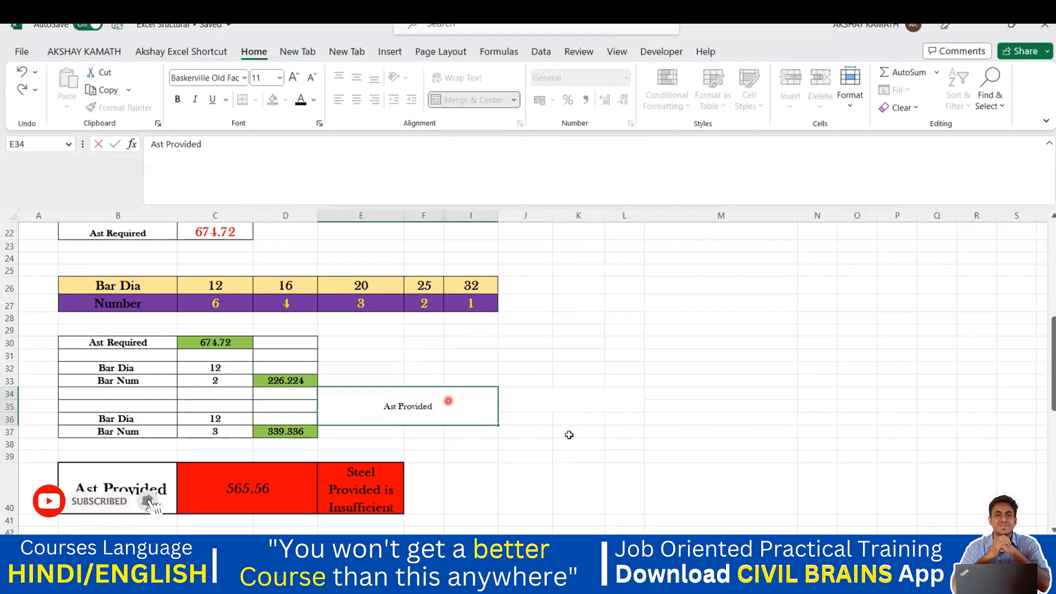
left_click(568, 432)
- Extend the merged value block beside the label to cover J34:L36
left_click(530, 396)
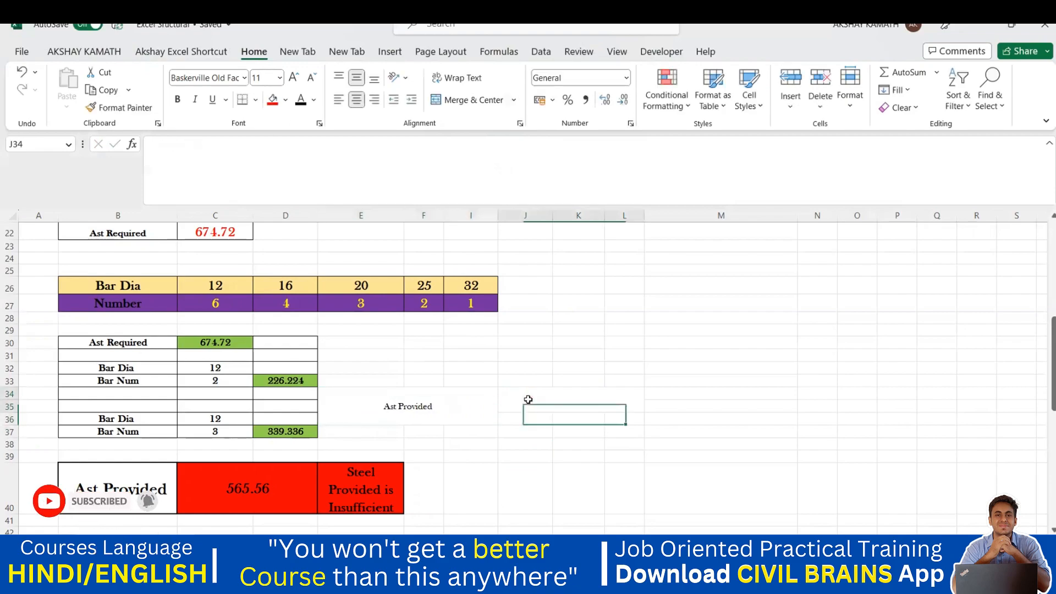
left_click(432, 404)
left_click(524, 401, "ctrl")
left_click(524, 410)
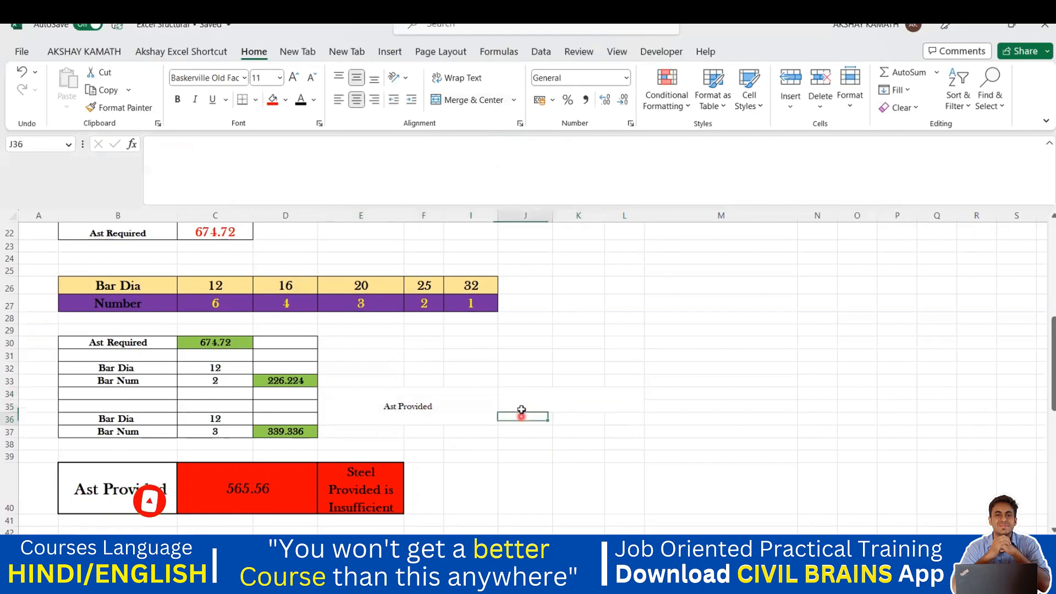
left_click_drag(521, 397, 538, 418)
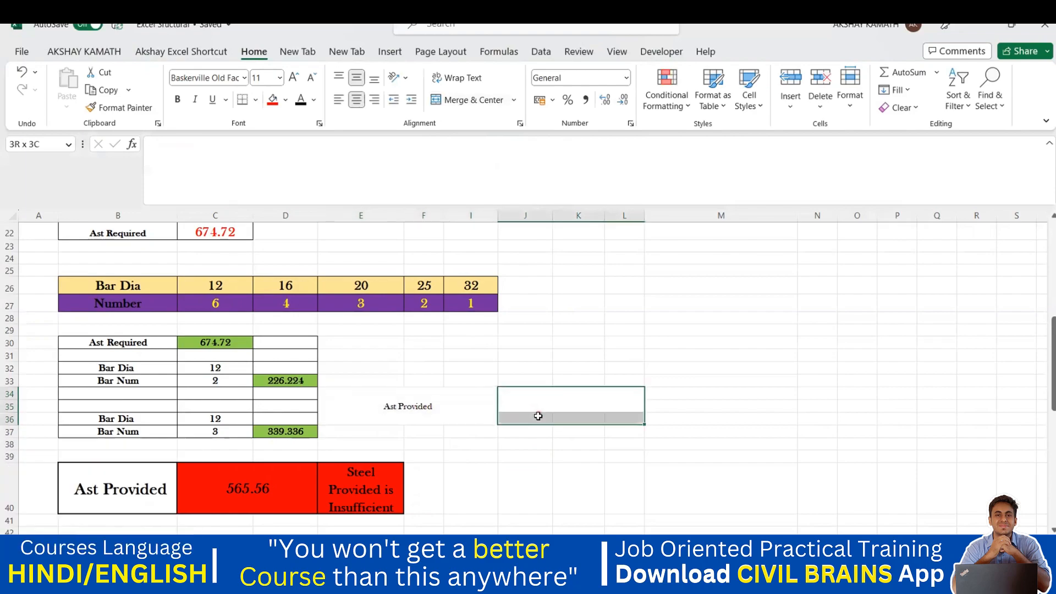
left_click(457, 104)
- Apply thick outside borders to the new Ast Provided label block and the value block beside it
left_click(479, 401)
left_click(557, 415, "ctrl")
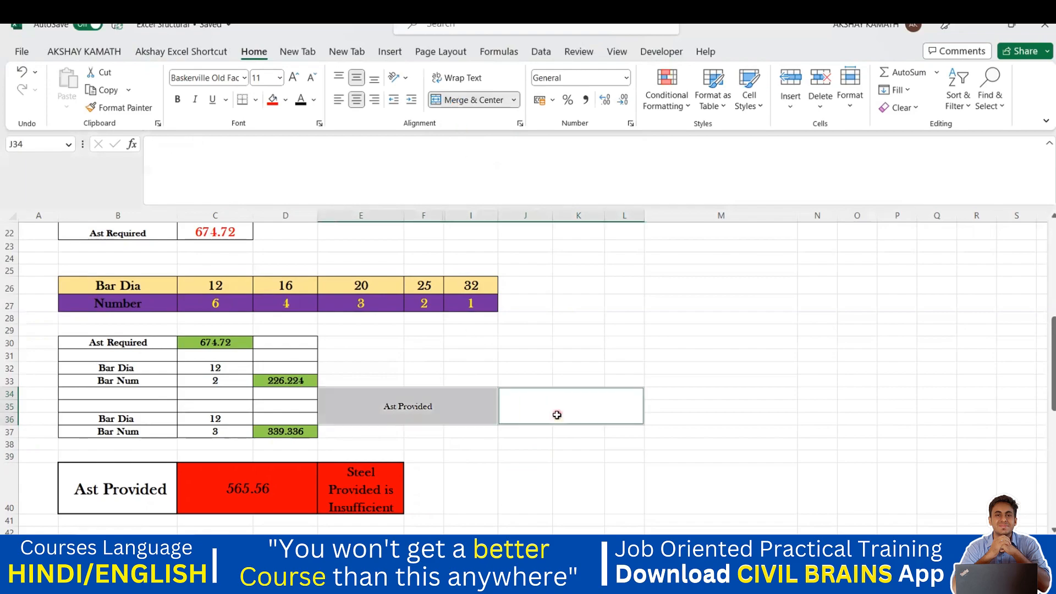
left_click(257, 101)
left_click(330, 281)
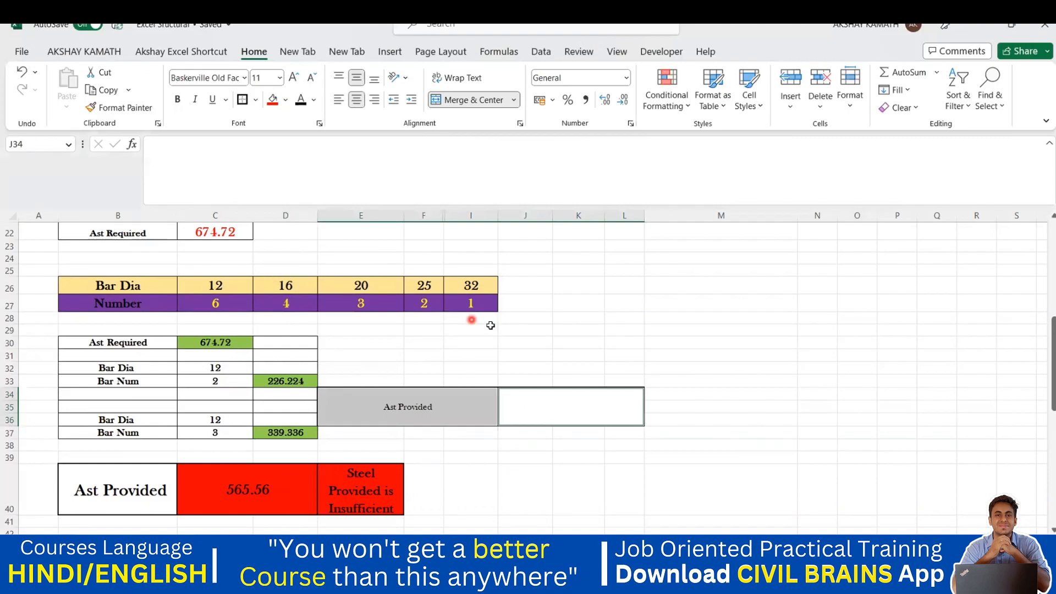
left_click(597, 341)
left_click(677, 340)
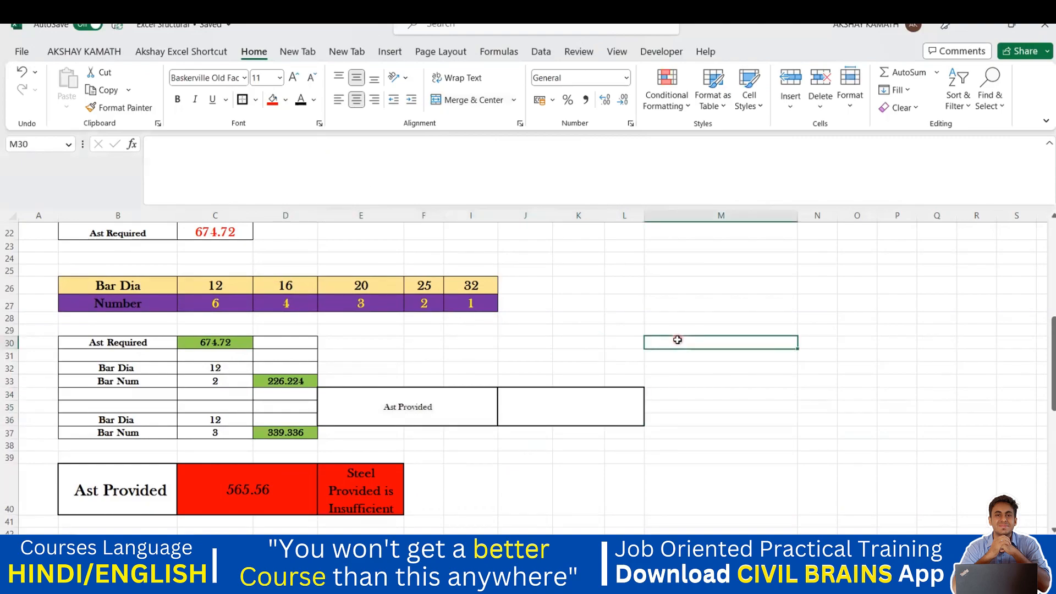
double_click(580, 407)
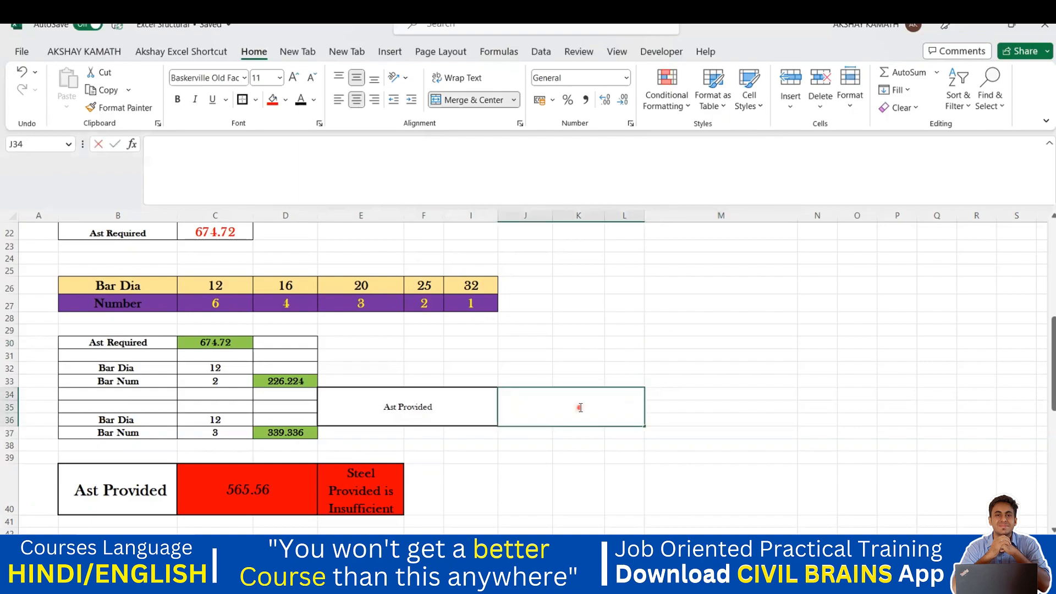
left_click(659, 385)
left_click(580, 405)
left_click(666, 91)
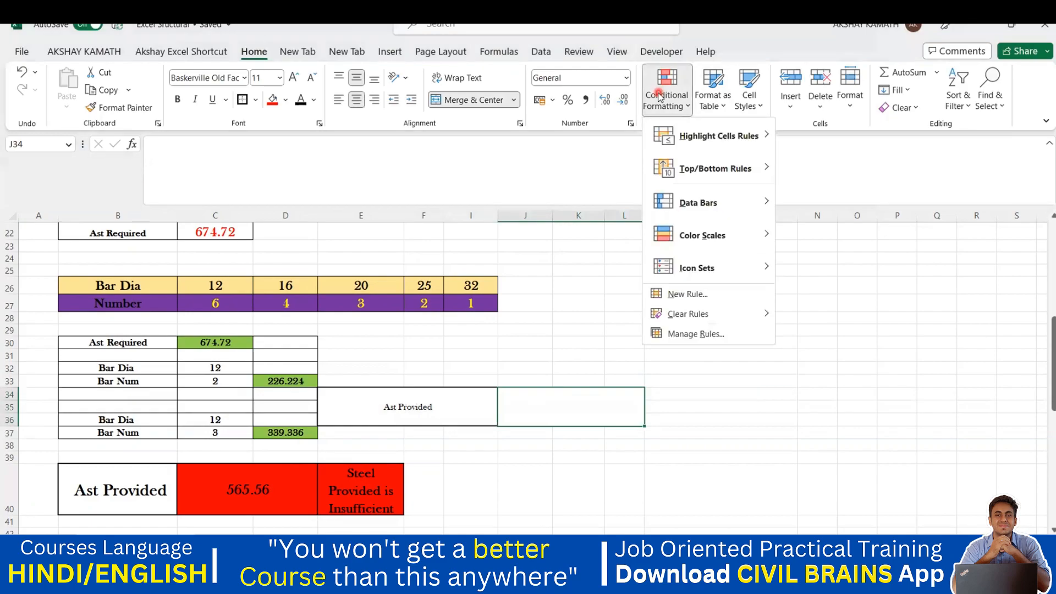
left_click(688, 294)
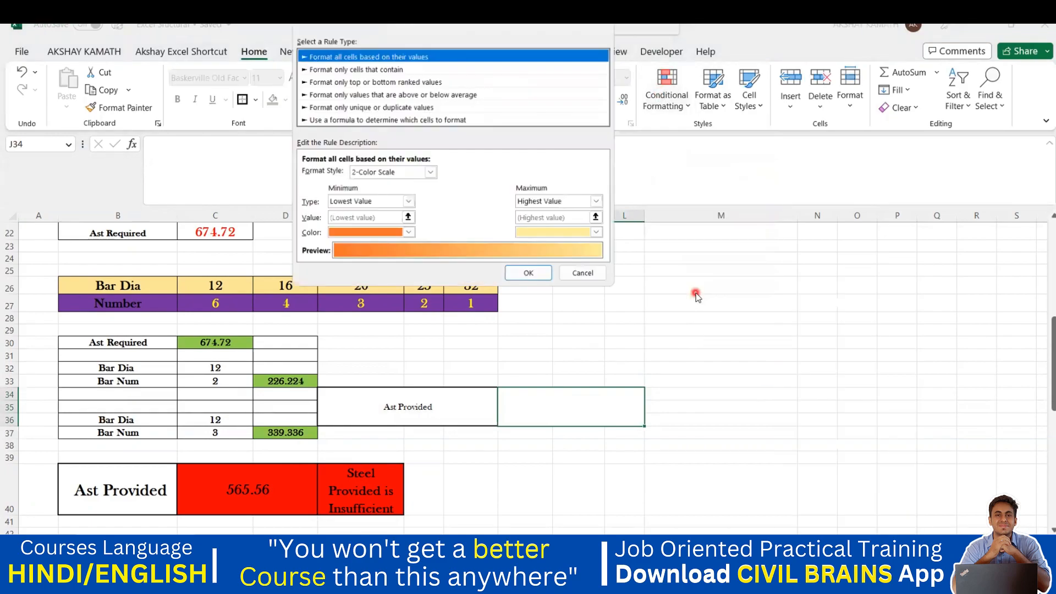
left_click(367, 120)
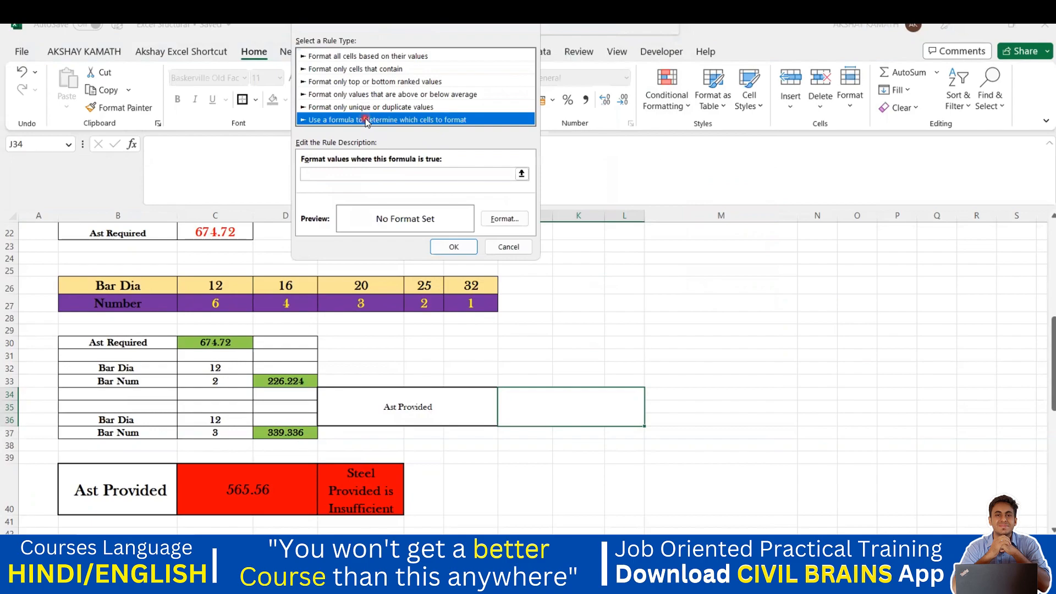
left_click(373, 173)
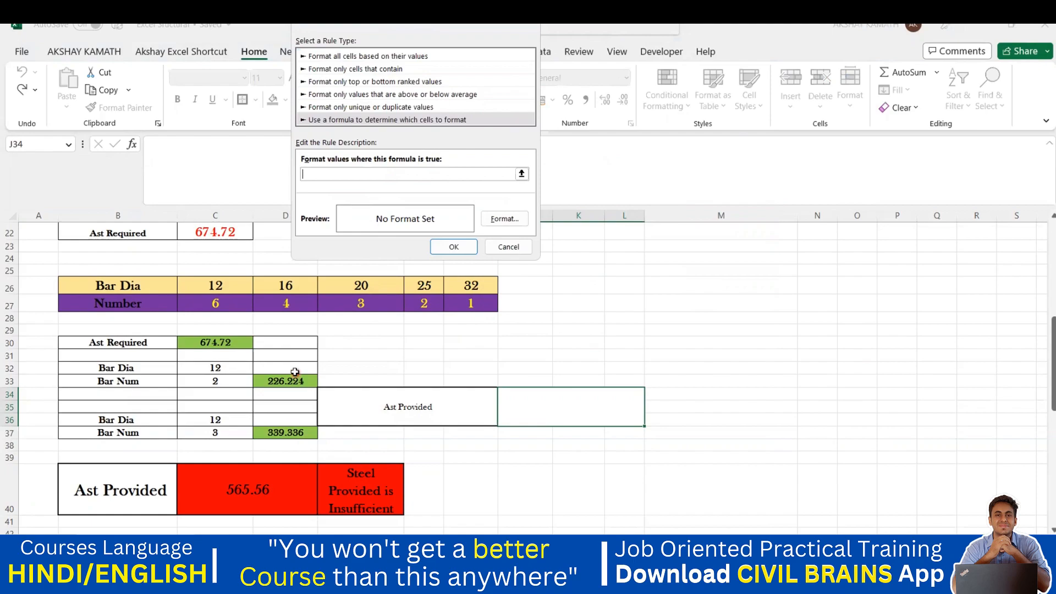
left_click(255, 489)
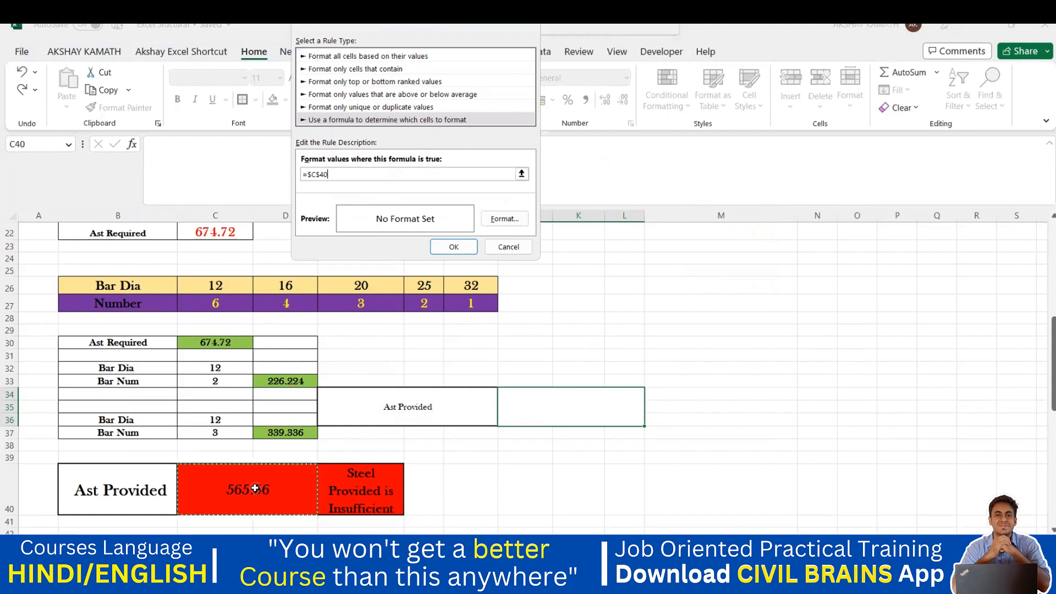
type(">")
left_click(221, 350)
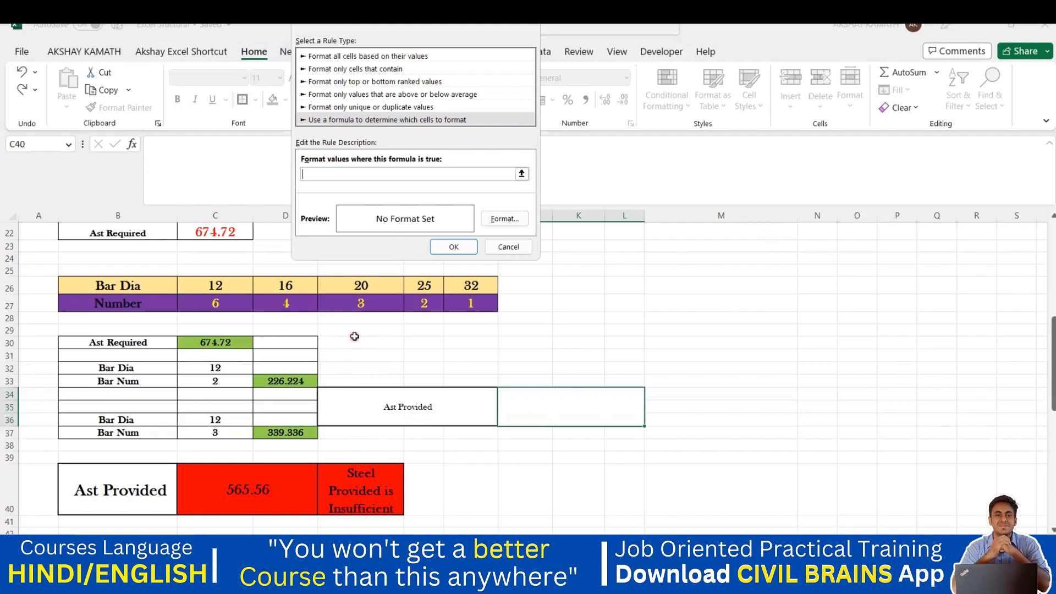
left_click(516, 247)
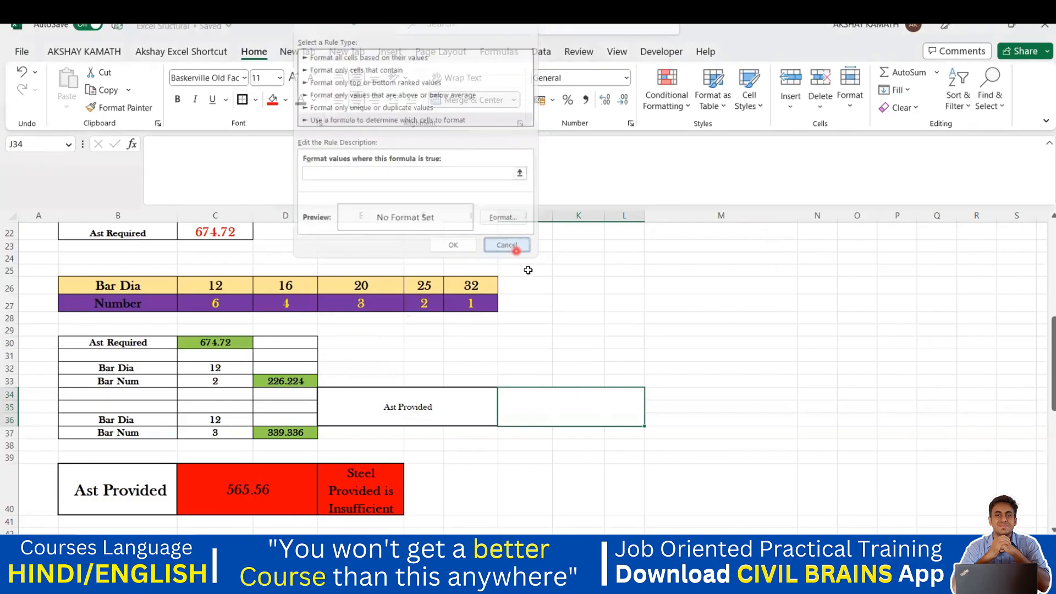
left_click(537, 287)
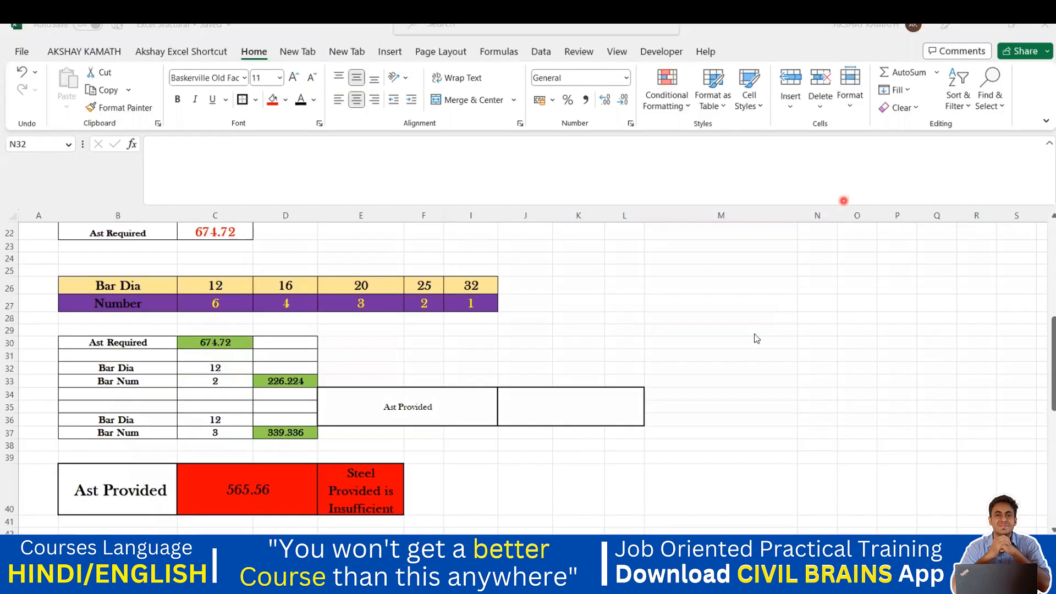
- Enter the formula =+D33+D37 in J34 for the new Ast Provided value and compare it with Ast Required in C30
left_click(551, 407)
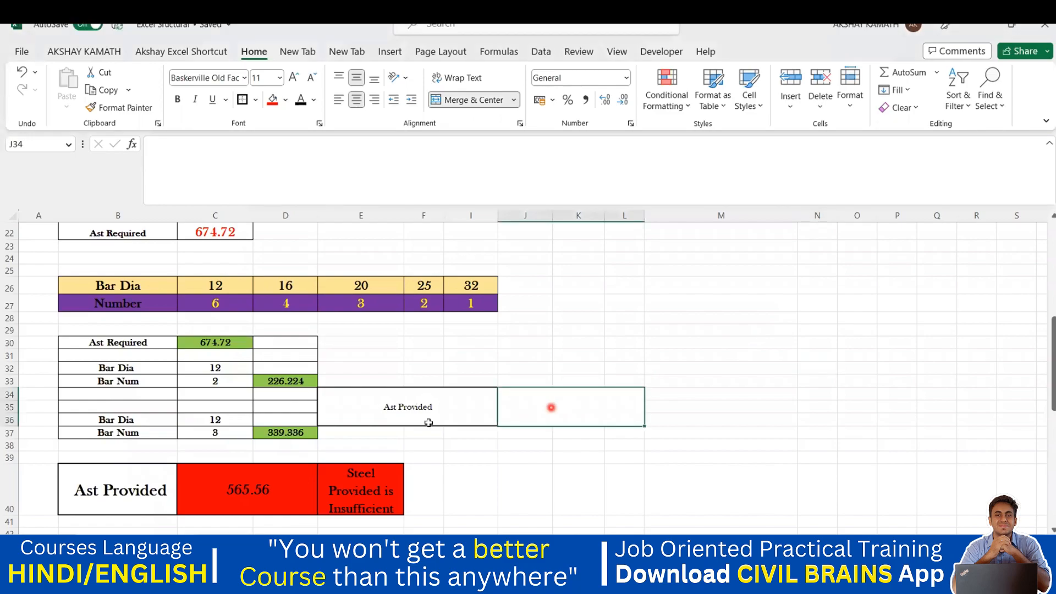
double_click(552, 411)
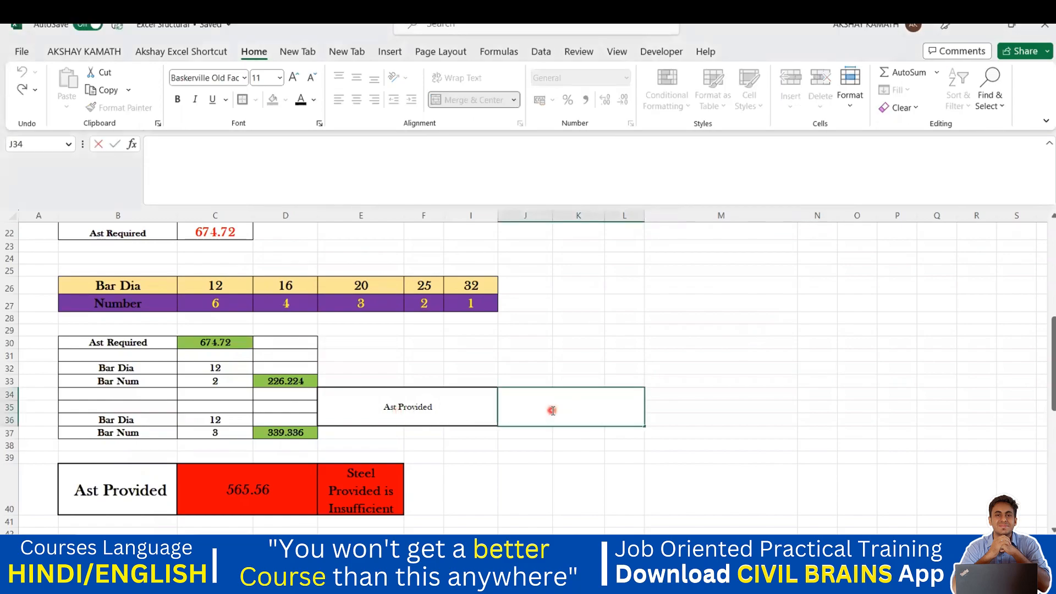
type("+")
left_click(291, 381)
type("+")
left_click(288, 430)
key("Return")
left_click(715, 394)
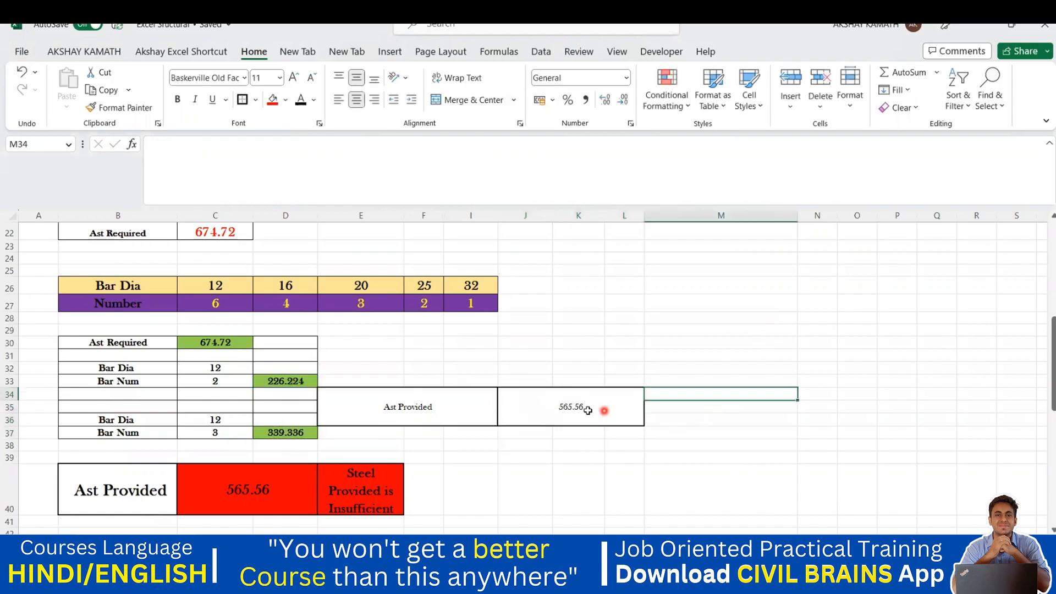
left_click(588, 410)
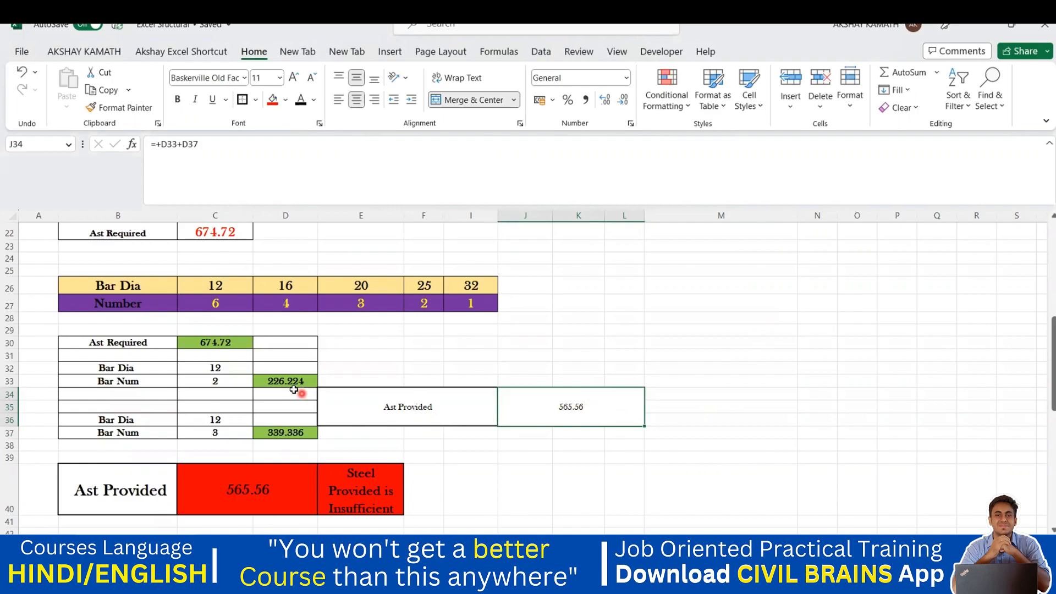
left_click(212, 345)
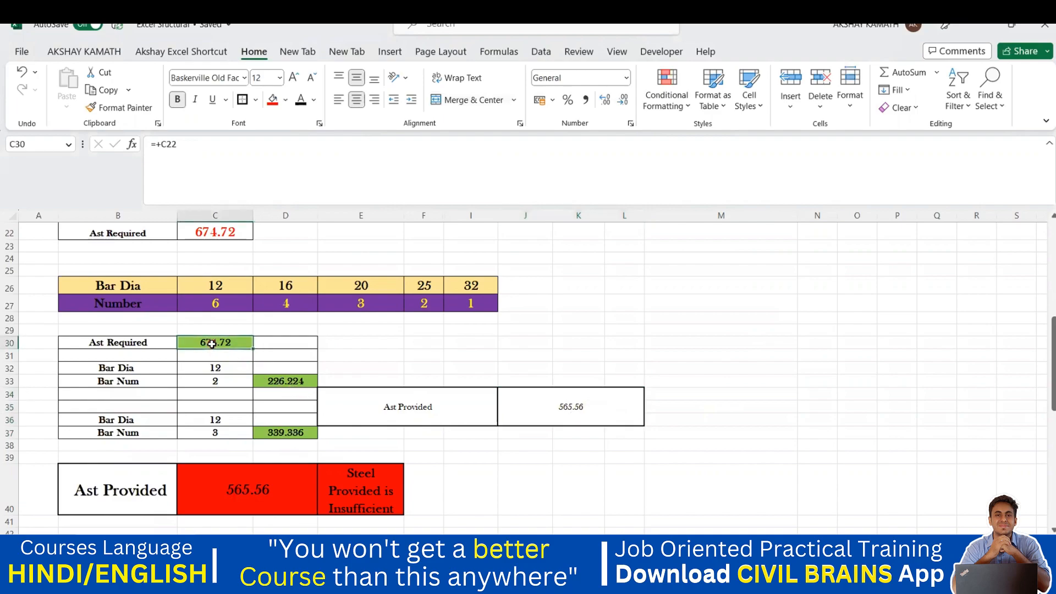
left_click(476, 340)
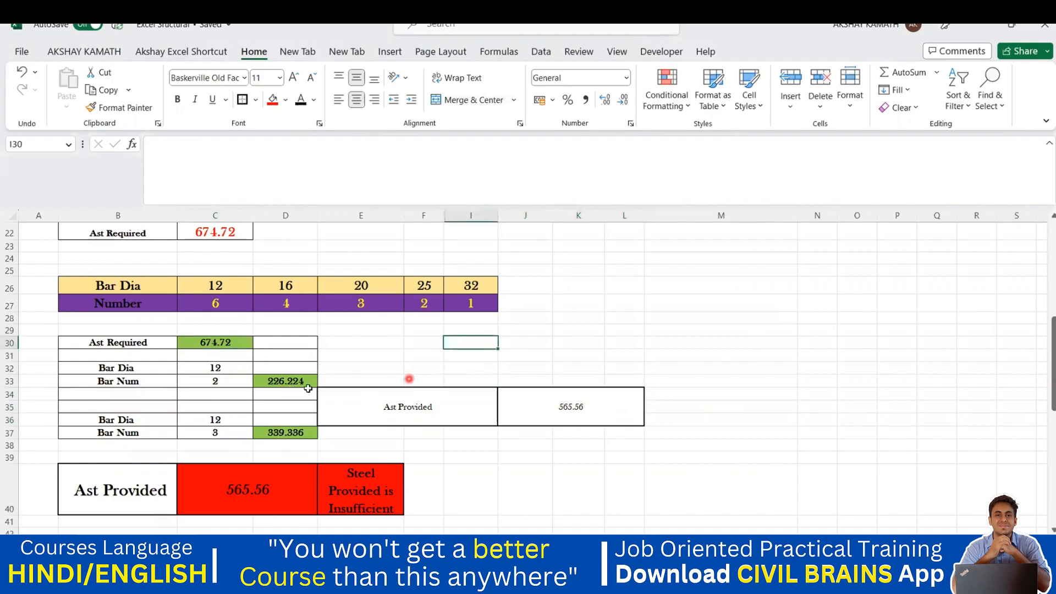
- Create a formula-based conditional formatting rule on the new Ast Provided value in J34 using =$J$34>$C$30
left_click(610, 407)
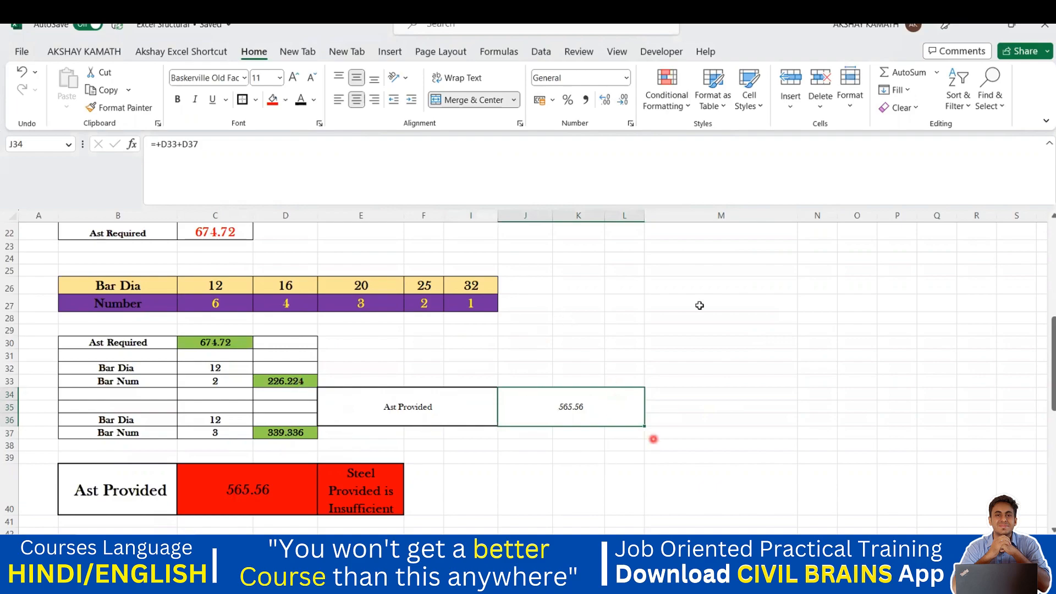
left_click(680, 101)
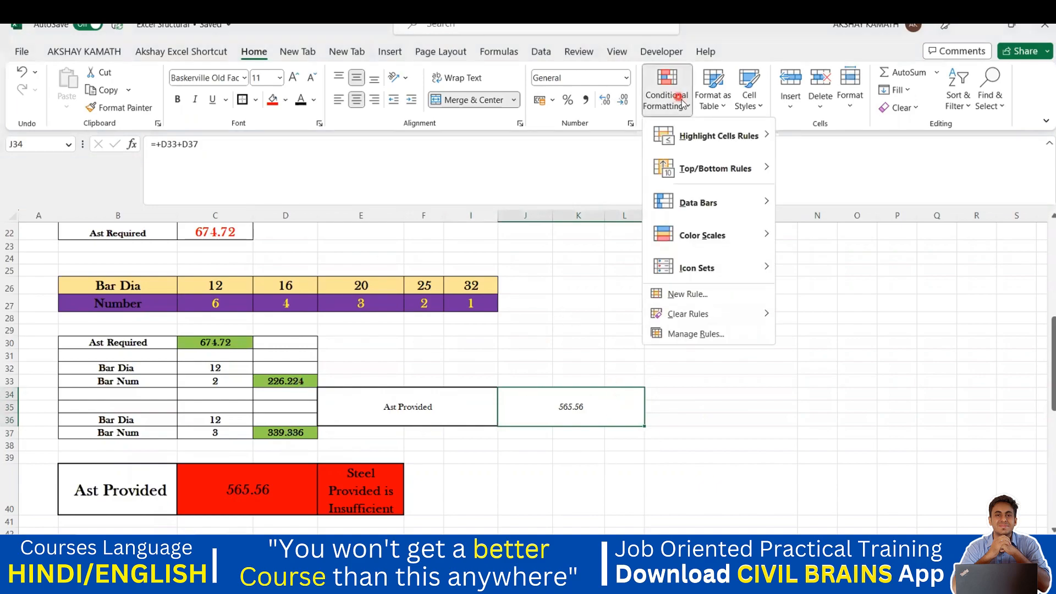
left_click(690, 294)
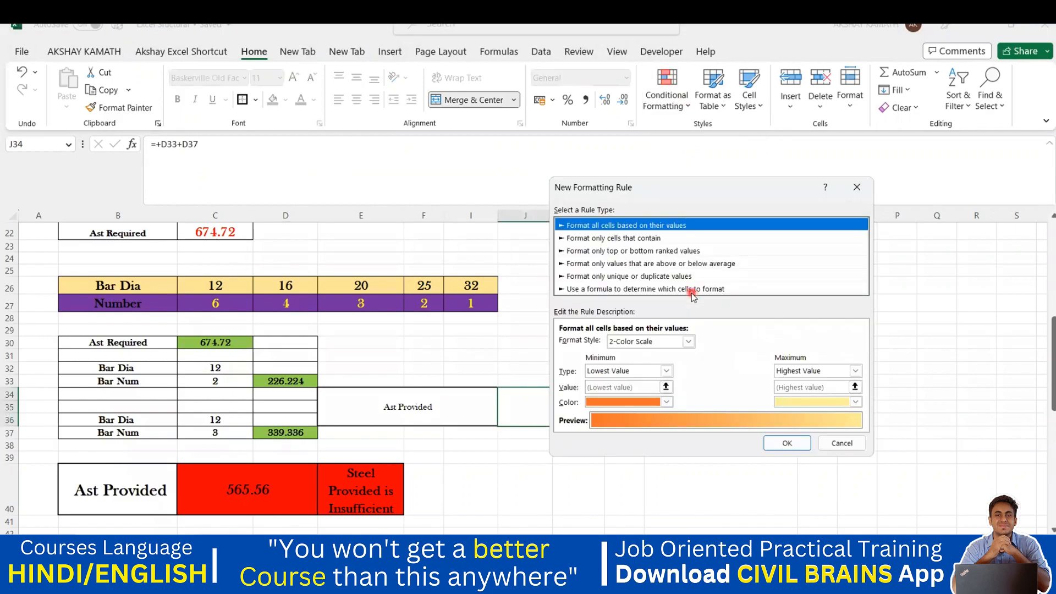
left_click(633, 289)
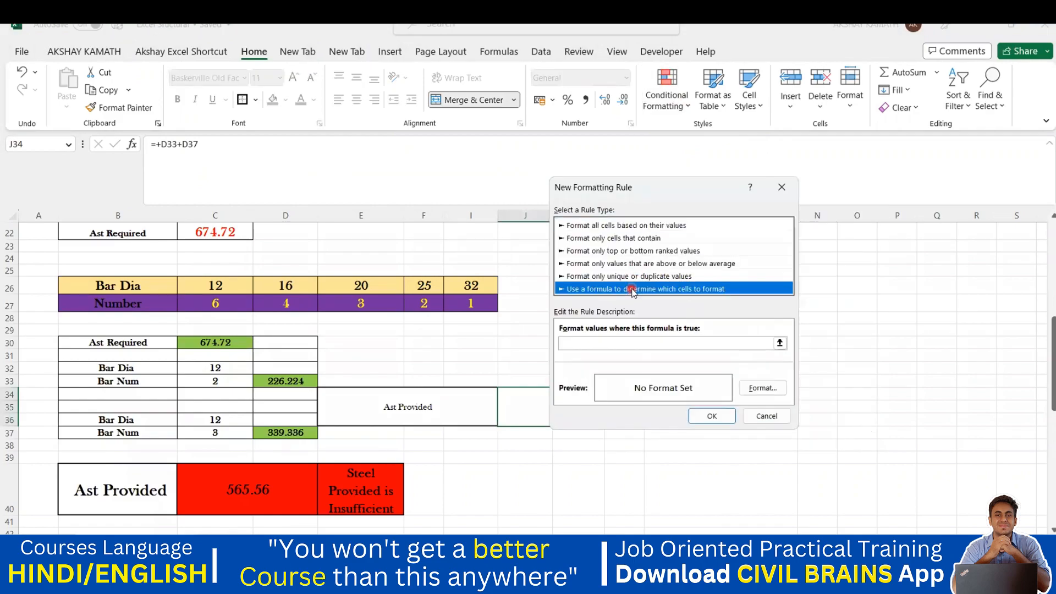
left_click(620, 343)
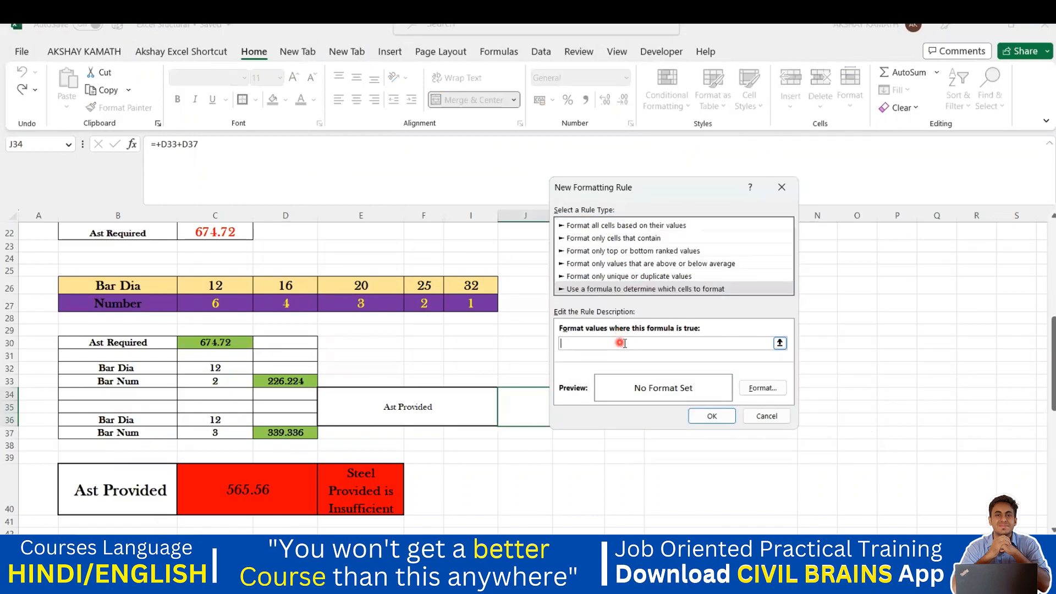
left_click(512, 412)
type(">")
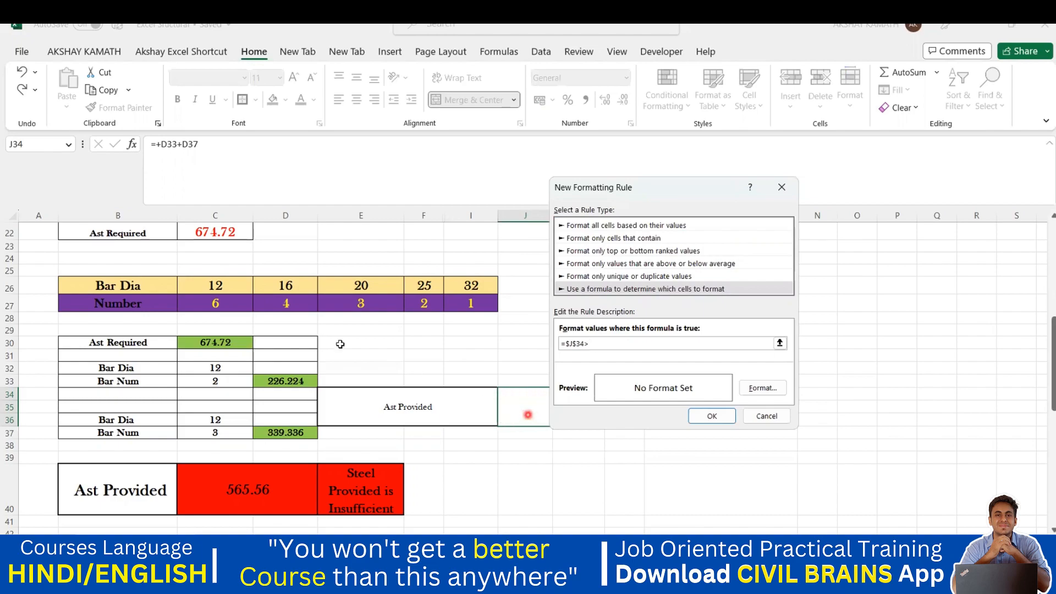
left_click(226, 343)
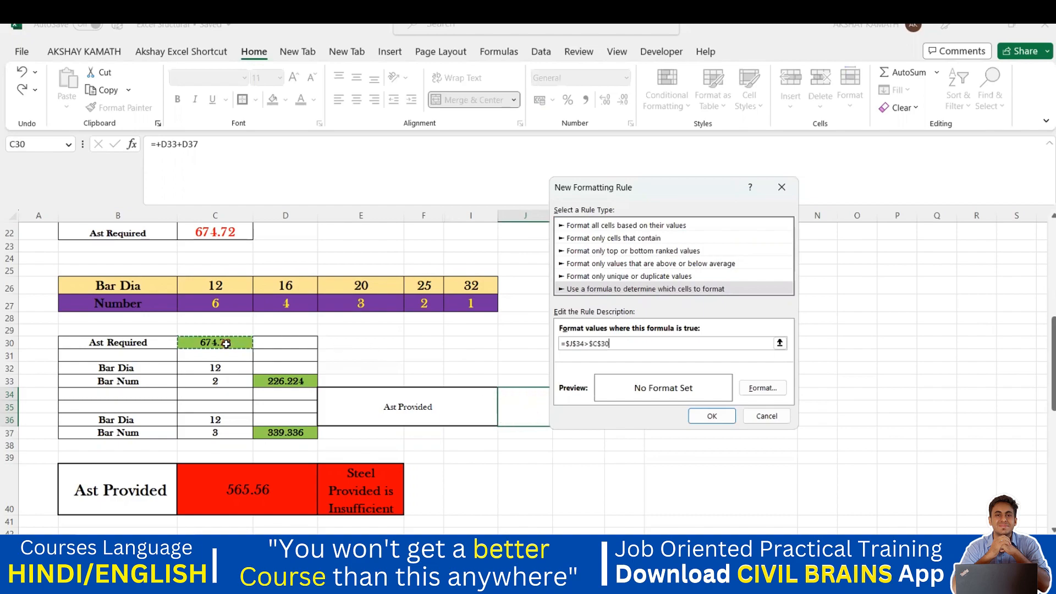
- Give the greater-than rule a light green fill and apply it to J34
left_click(762, 389)
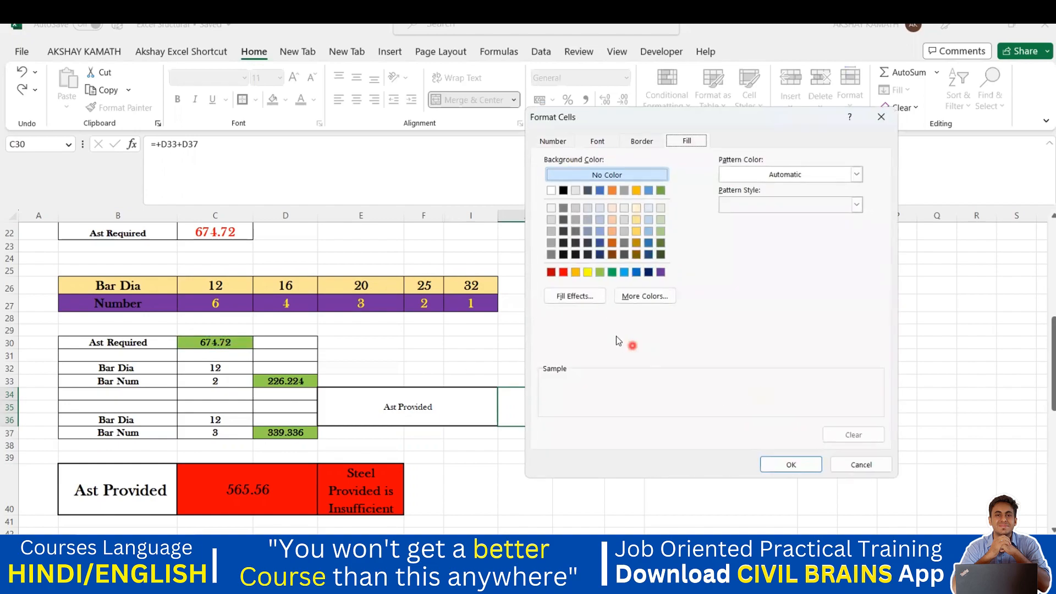
left_click(600, 272)
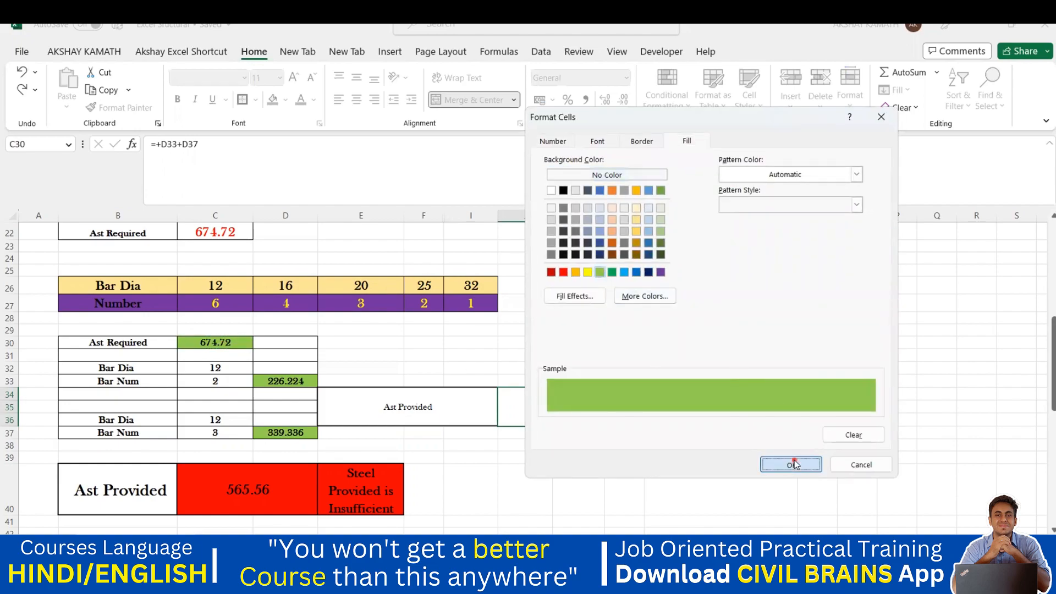
left_click(791, 465)
left_click(713, 417)
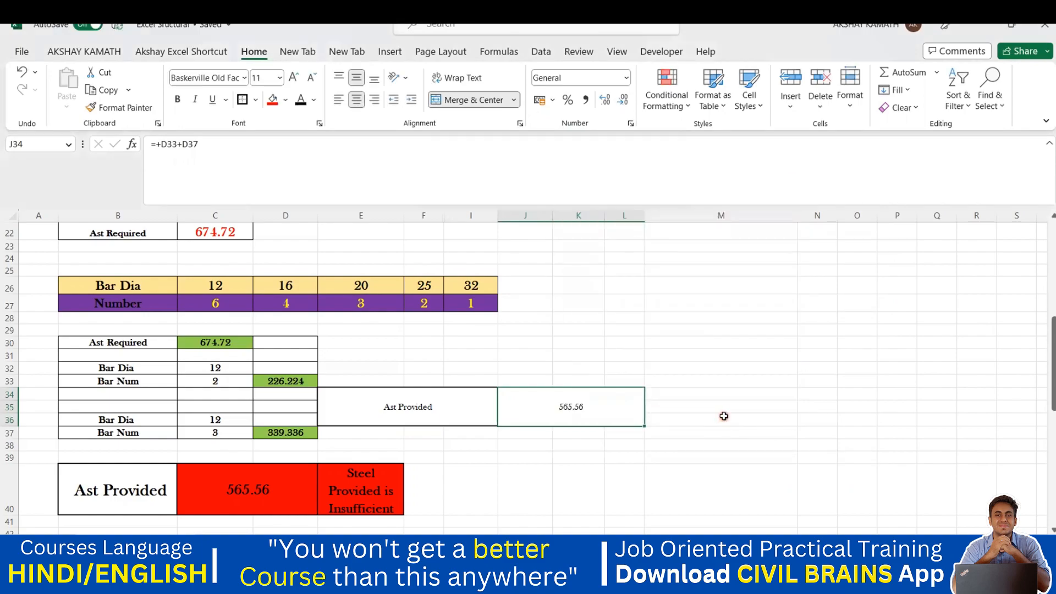
left_click(724, 417)
left_click(598, 416)
left_click(567, 446)
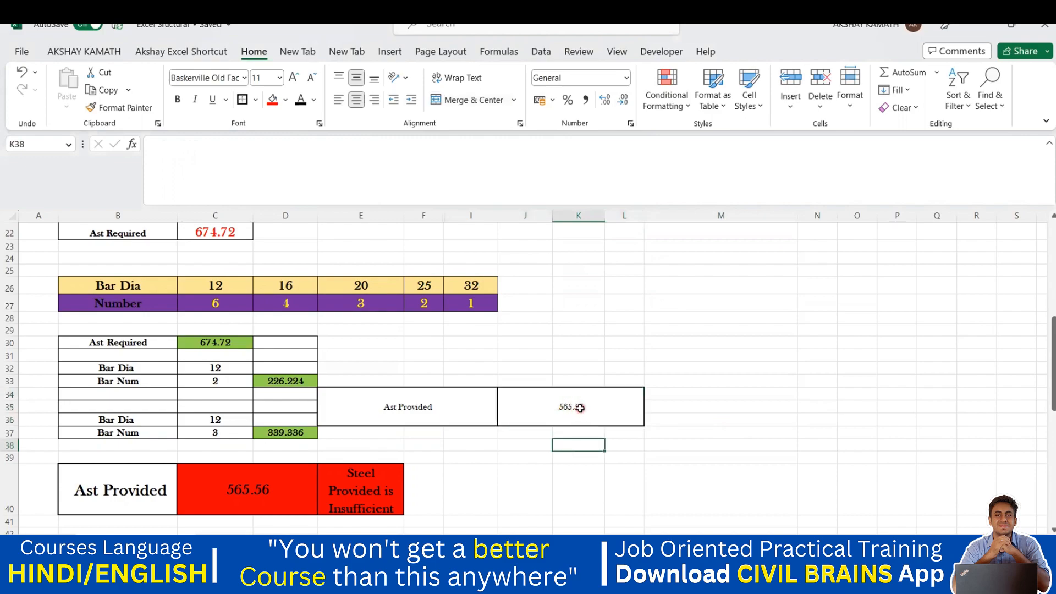
- Test the green rule by setting the first Bar Num in C33 to 3 and returning it to 2
left_click(599, 406)
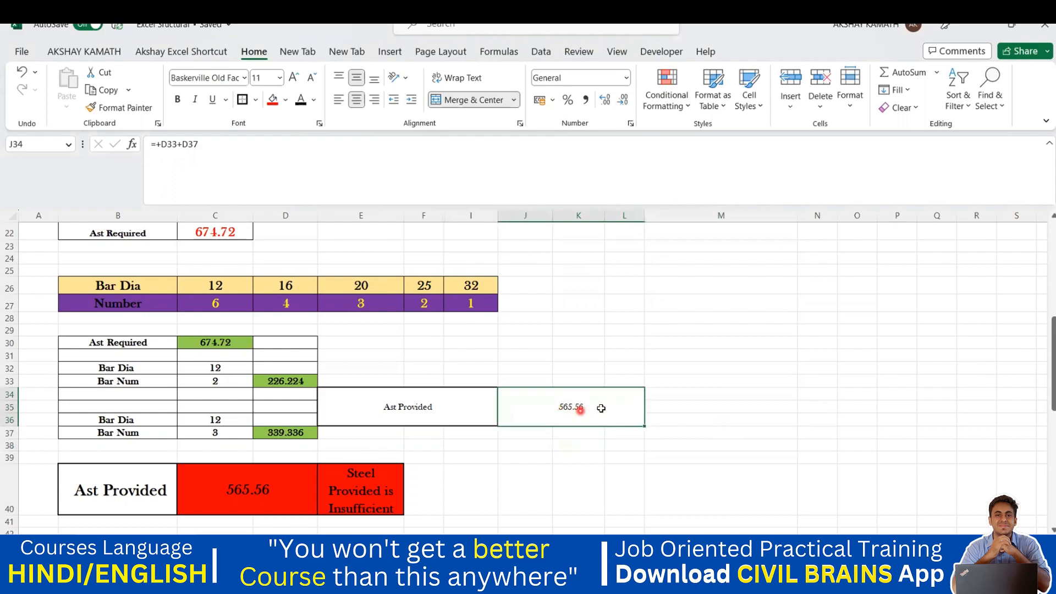
left_click(229, 383)
type("3")
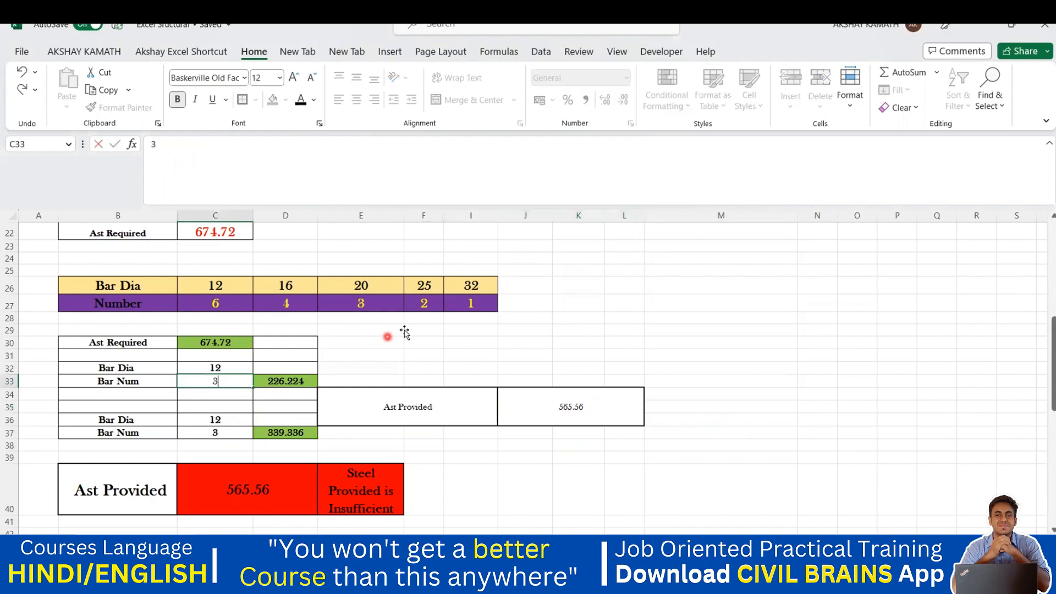
left_click(406, 330)
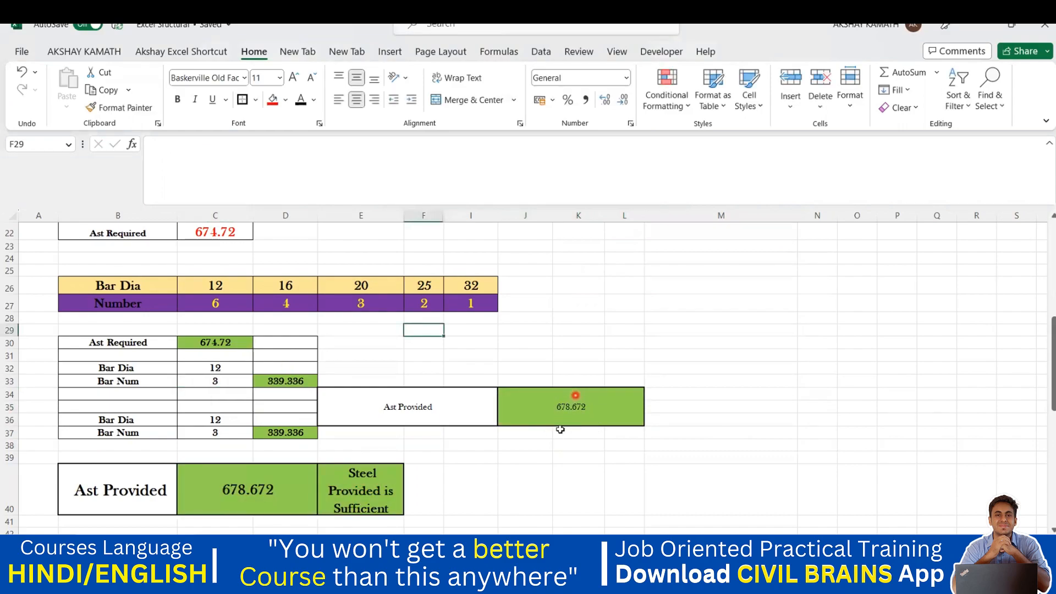
left_click(229, 381)
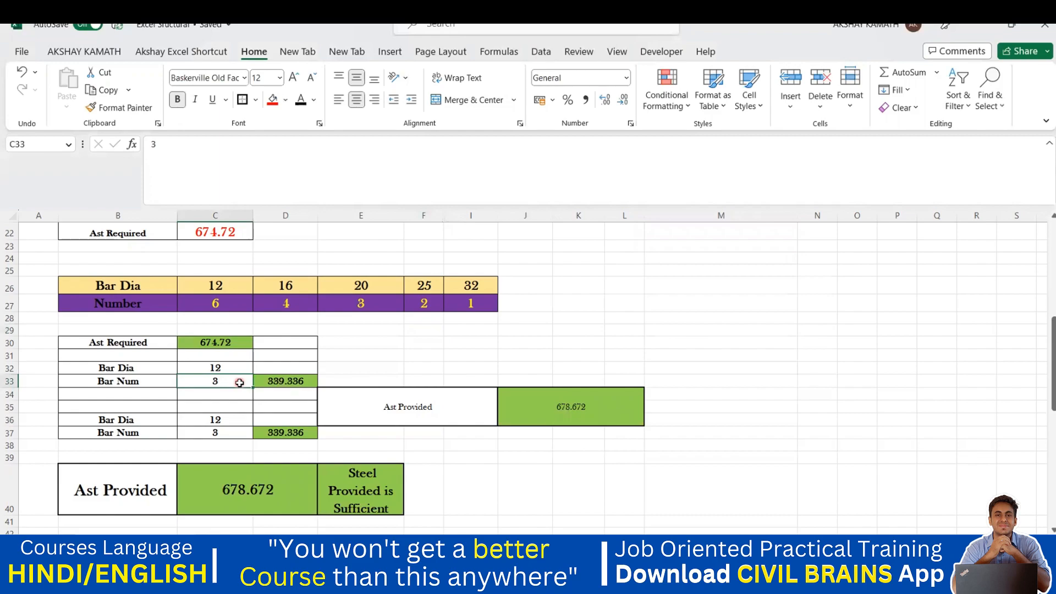
type("2")
left_click(435, 360)
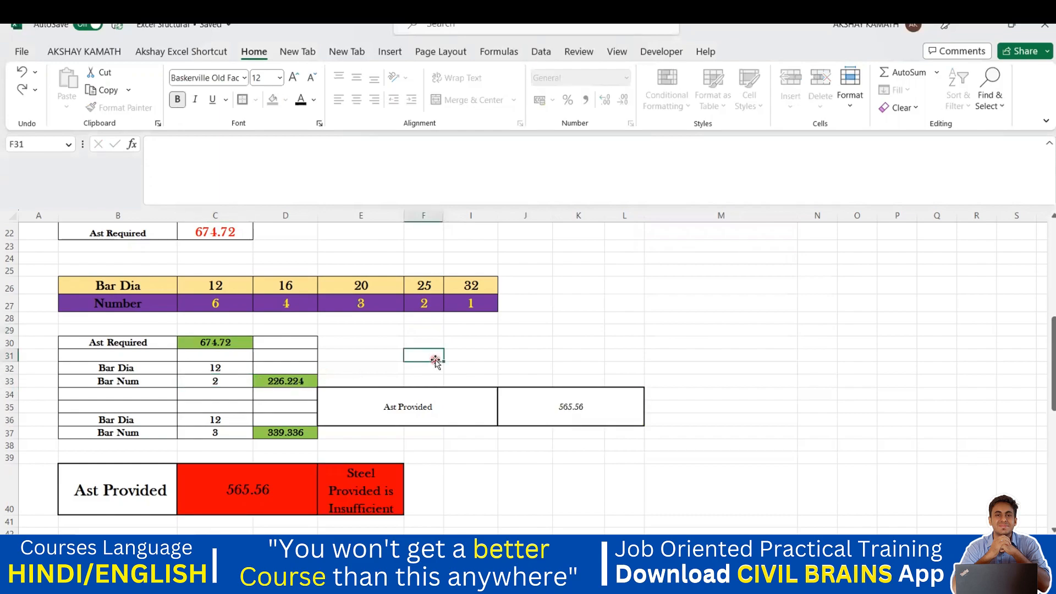
- Create a second formula-based conditional formatting rule on J34 using =$J$34<$C$30
left_click(572, 410)
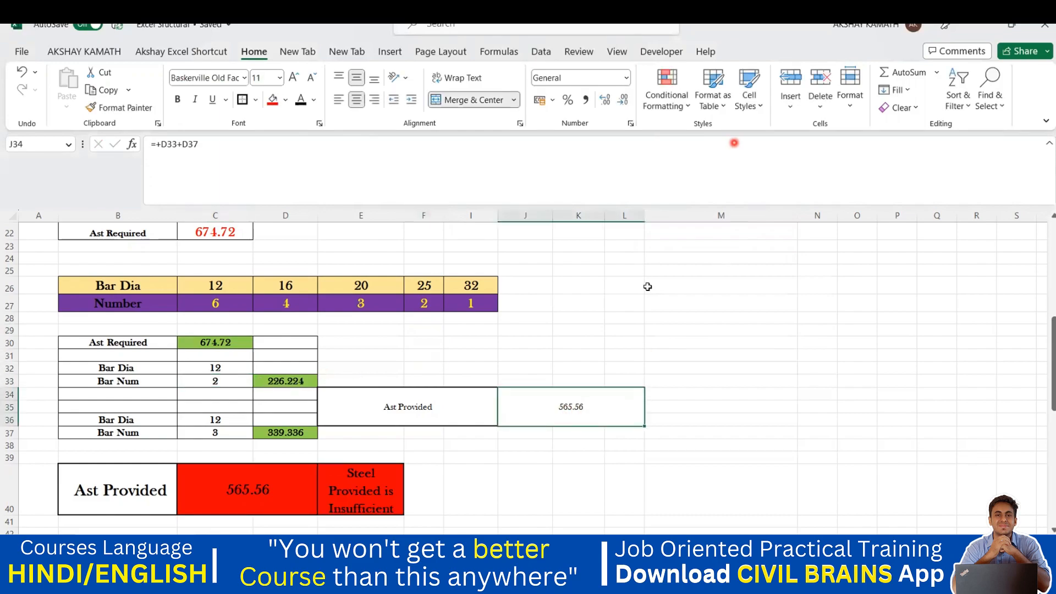
left_click(667, 100)
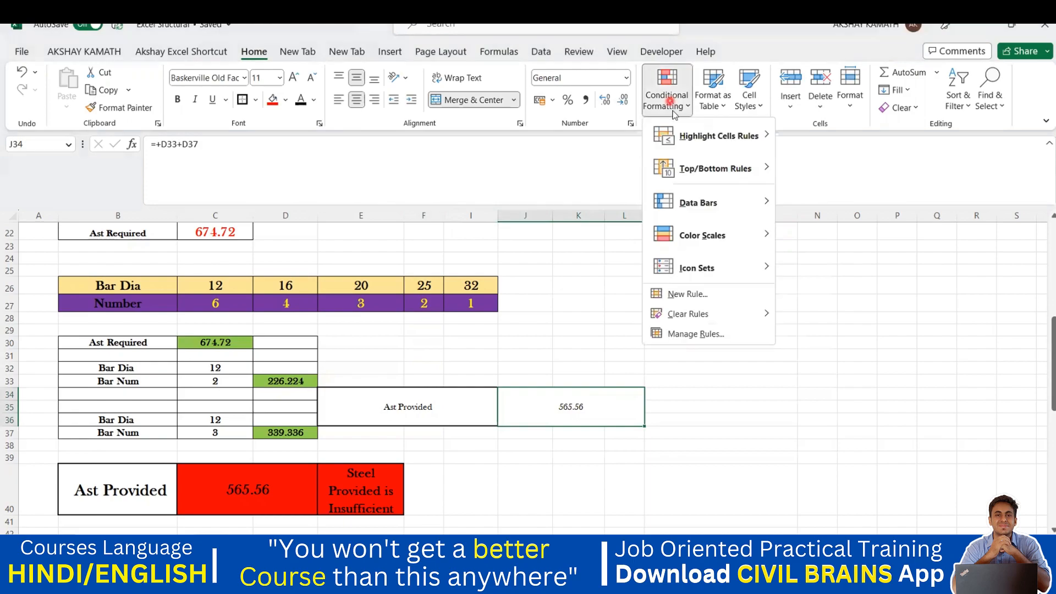
left_click(704, 298)
left_click(600, 277)
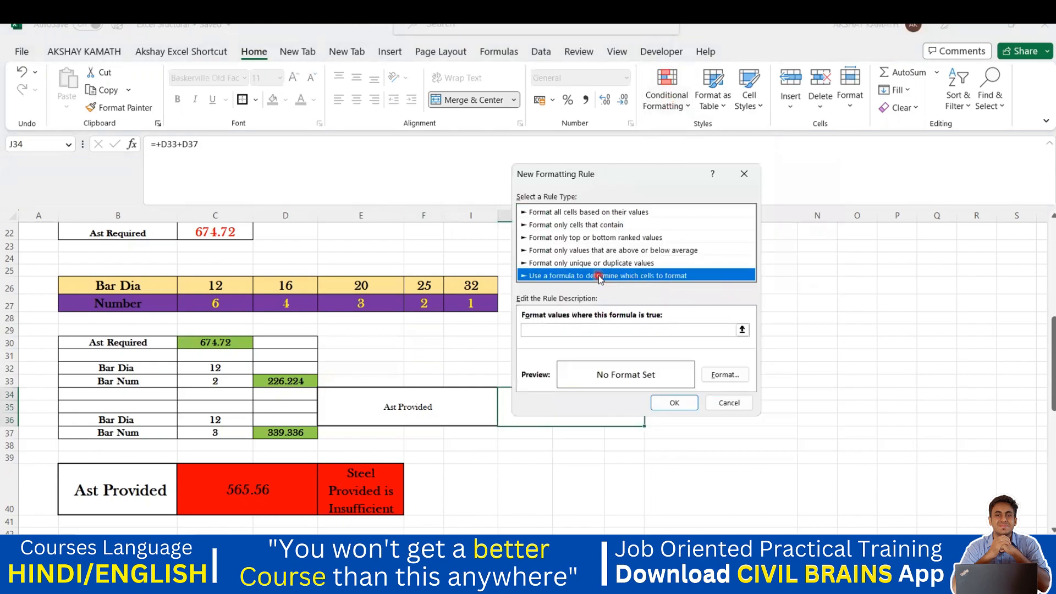
left_click(579, 330)
left_click(506, 409)
type("<")
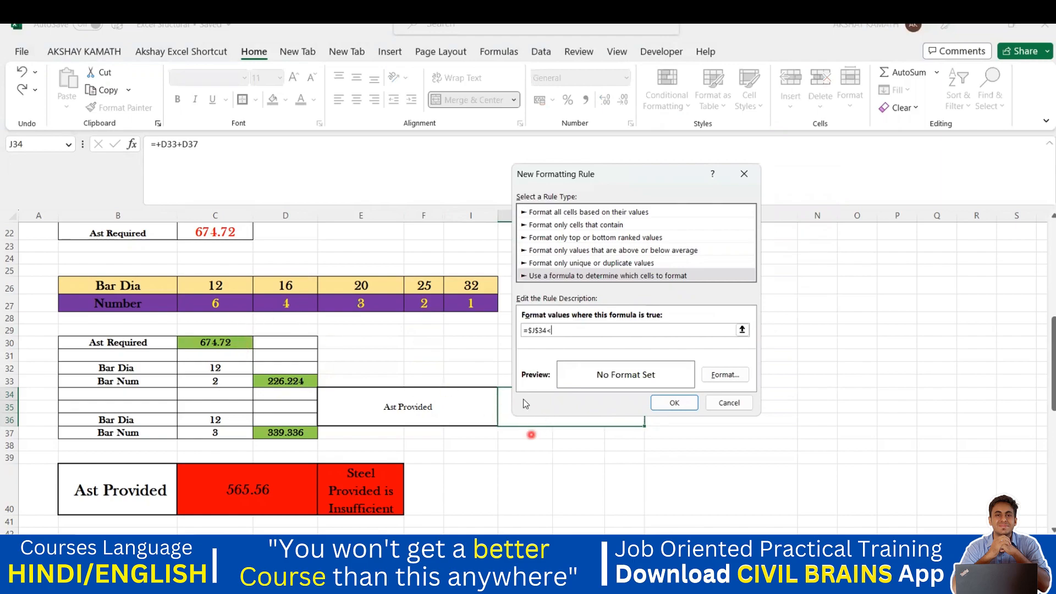
left_click(237, 345)
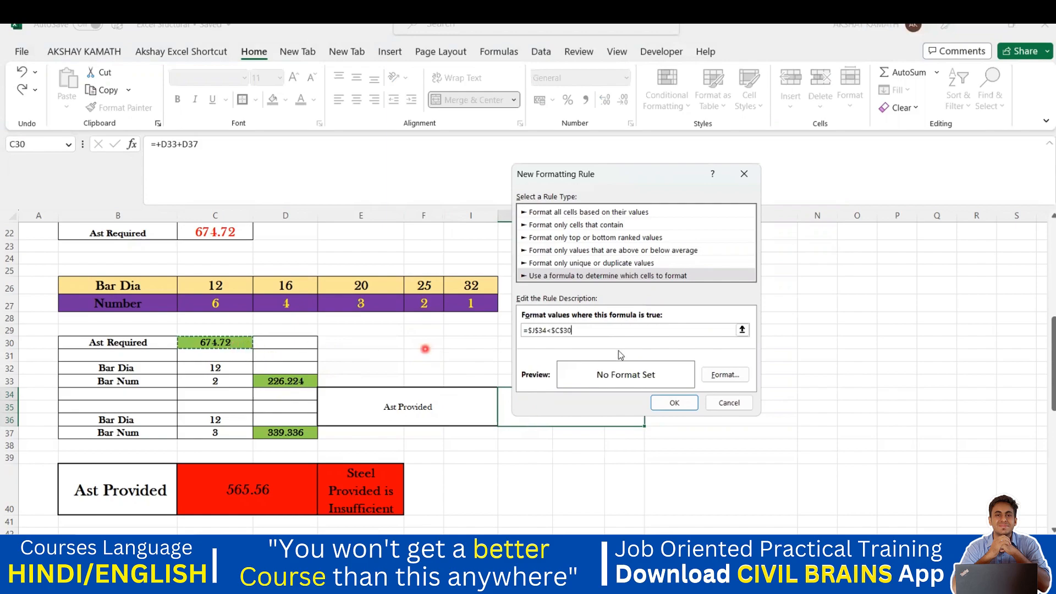
- Give the less-than rule a red fill and apply it to J34
left_click(725, 374)
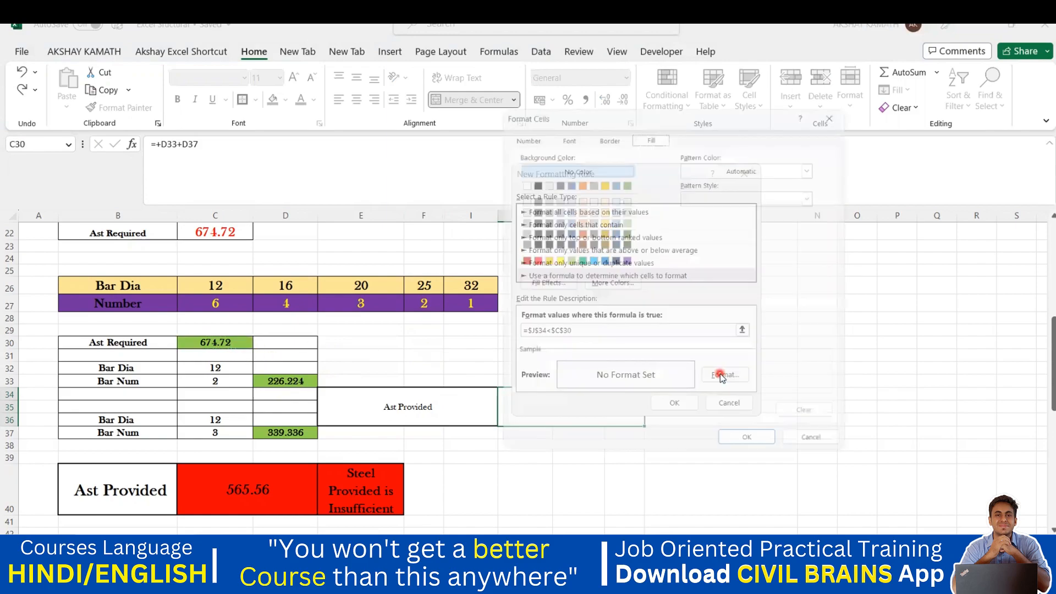
left_click(528, 262)
left_click(752, 450)
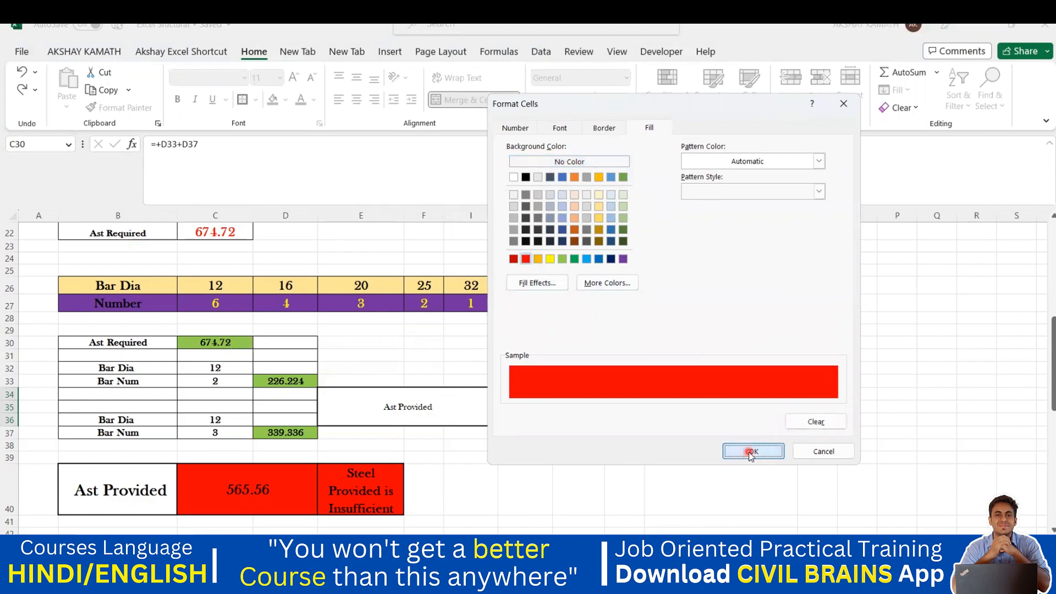
left_click(675, 402)
left_click(677, 409)
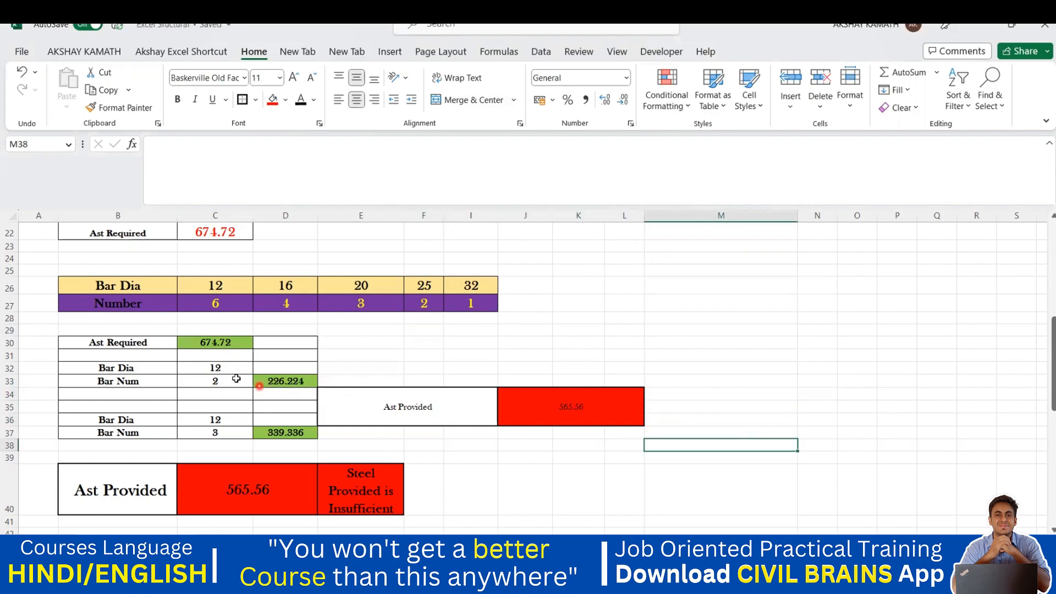
- Test both colour rules by setting the first Bar Num in C33 to 3 and the second in C37 to 2
left_click(250, 386)
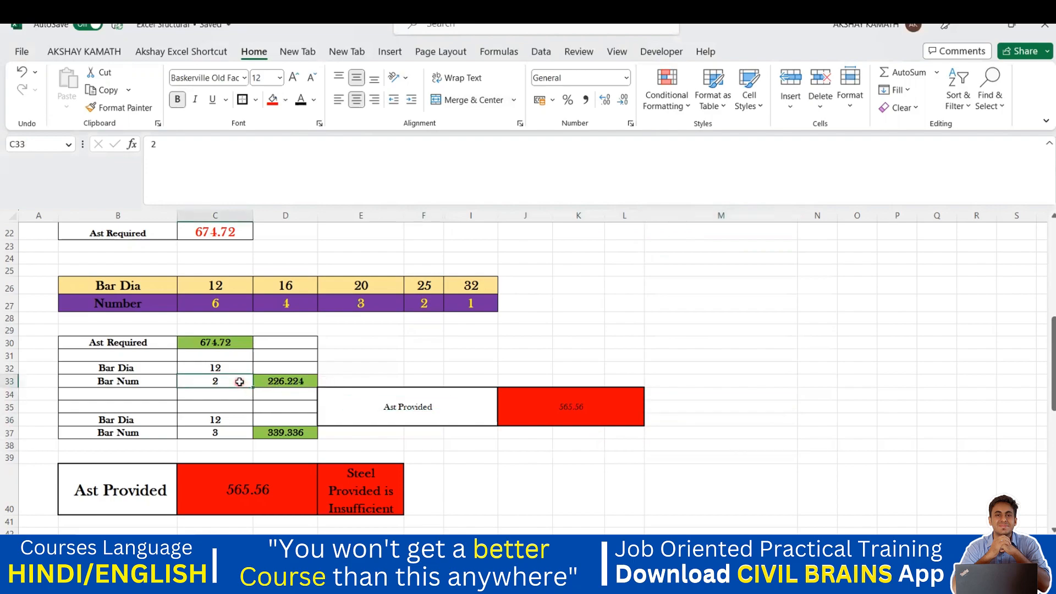
type("3")
left_click(514, 343)
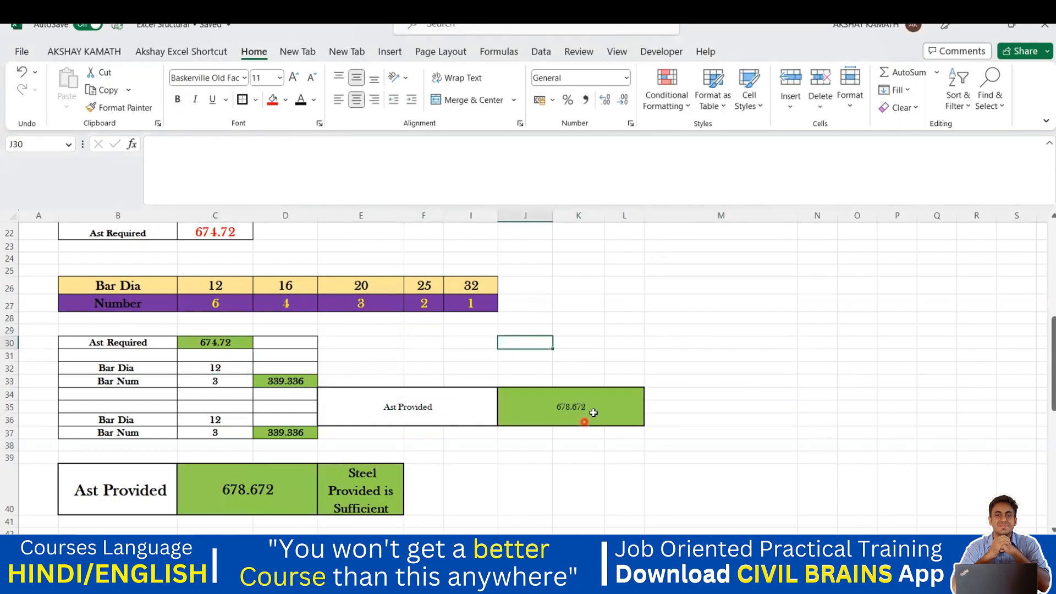
left_click(240, 435)
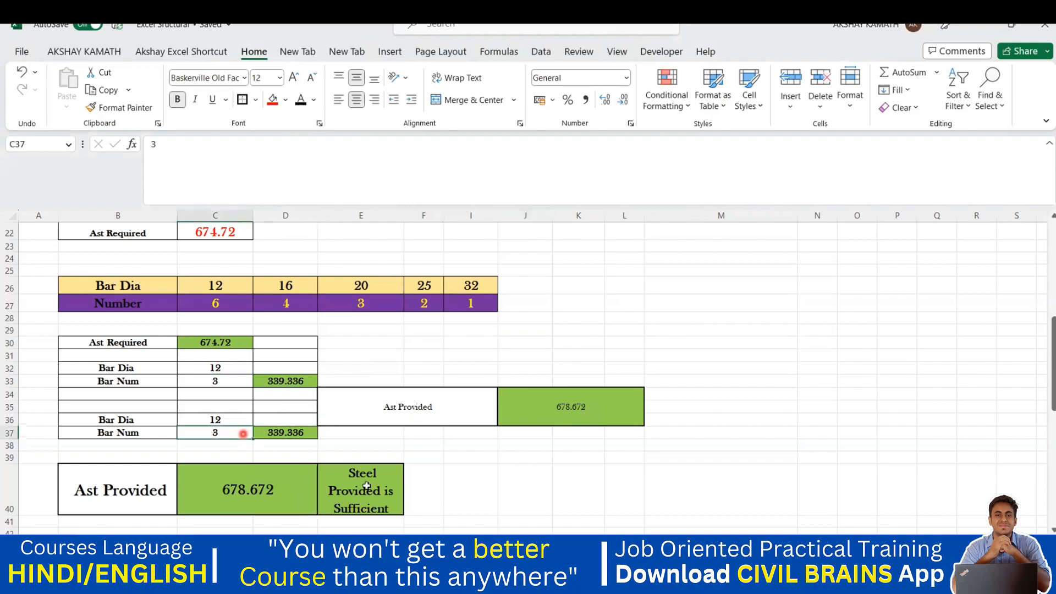
type("2")
left_click(484, 473)
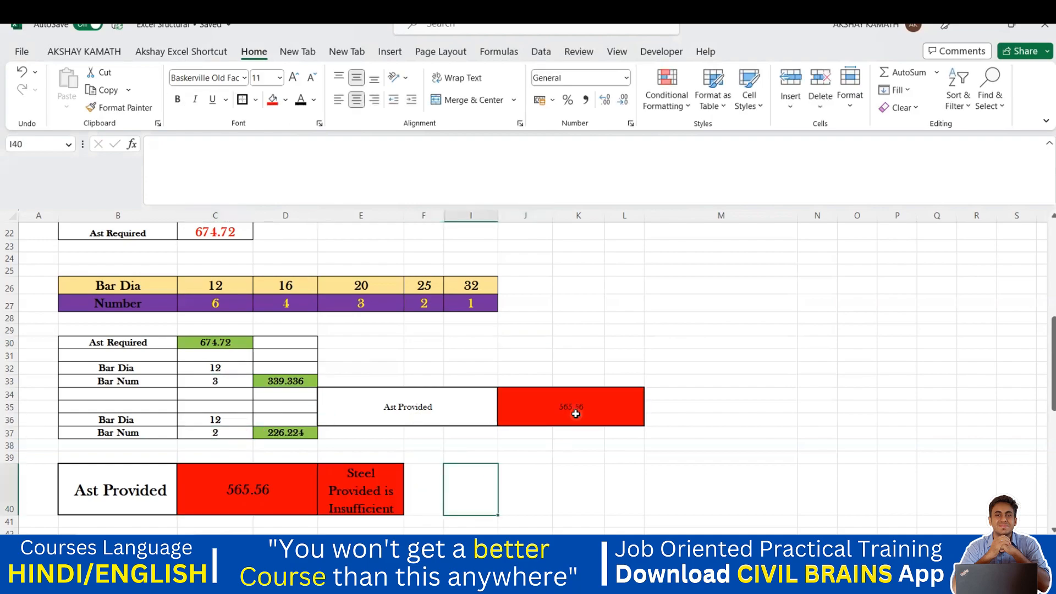
scroll(575, 409, "up", 7)
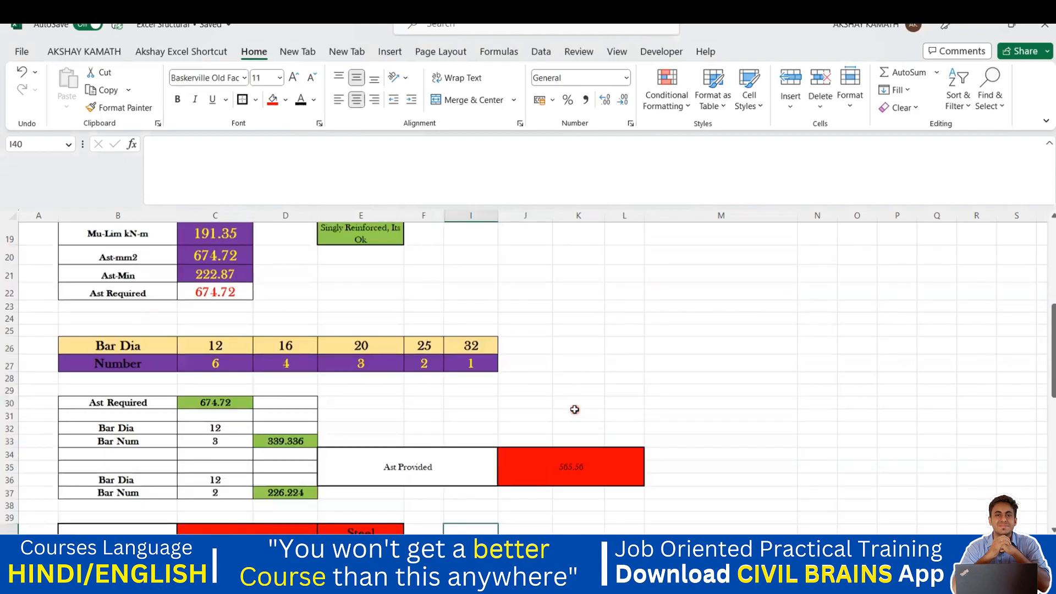
scroll(526, 422, "down", 6)
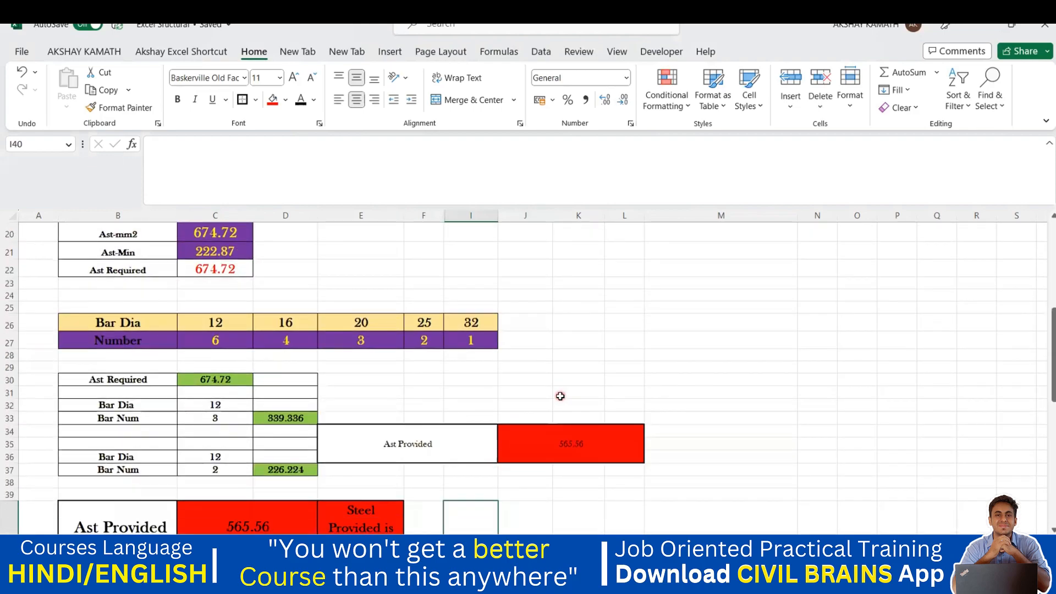
scroll(560, 396, "down", 1)
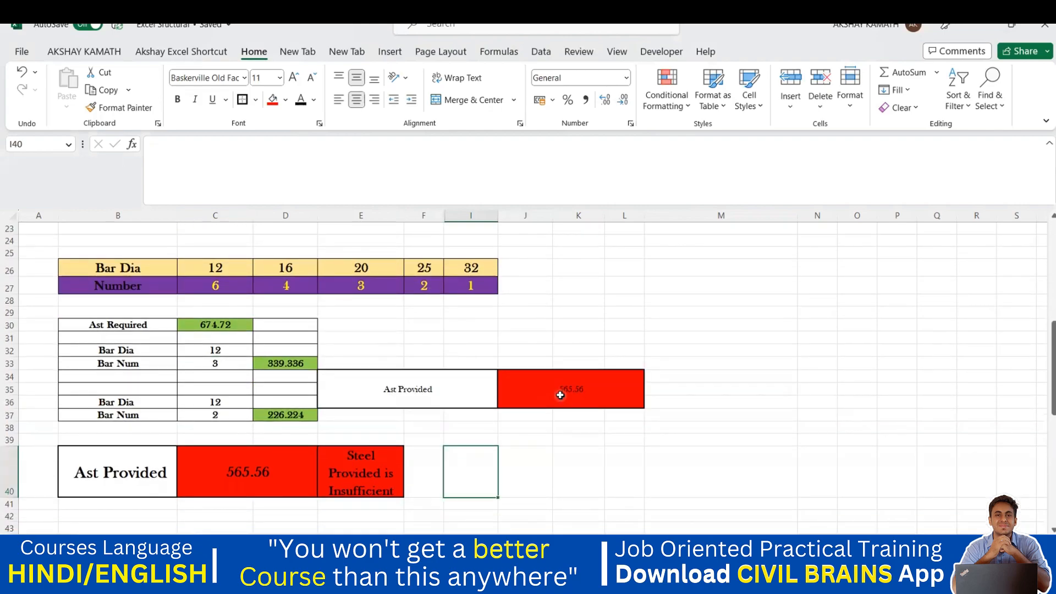
scroll(560, 395, "up", 5)
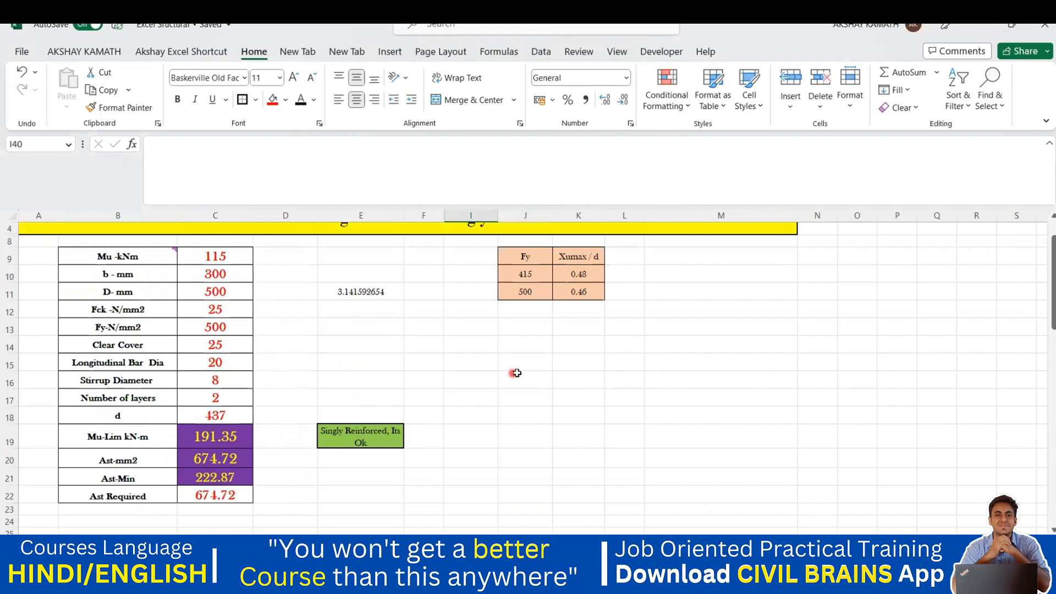
scroll(517, 371, "down", 3)
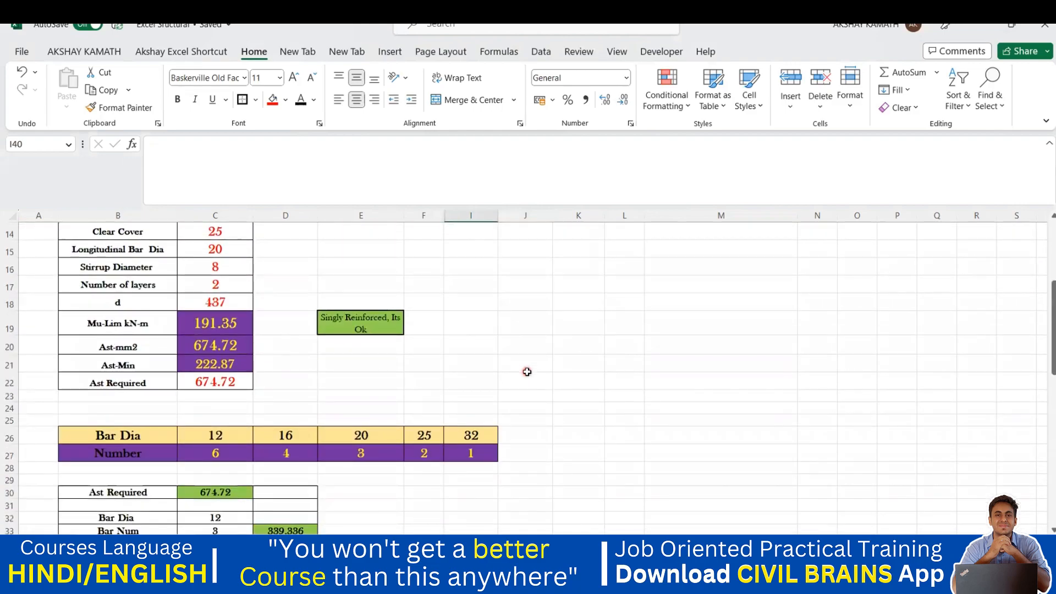
scroll(527, 372, "down", 2)
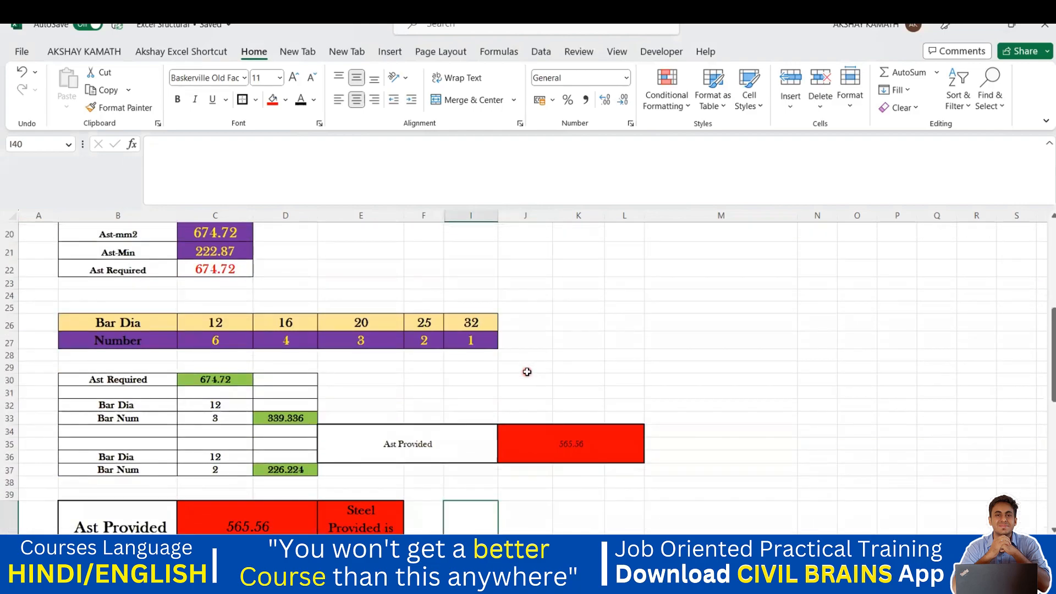
scroll(527, 372, "down", 1)
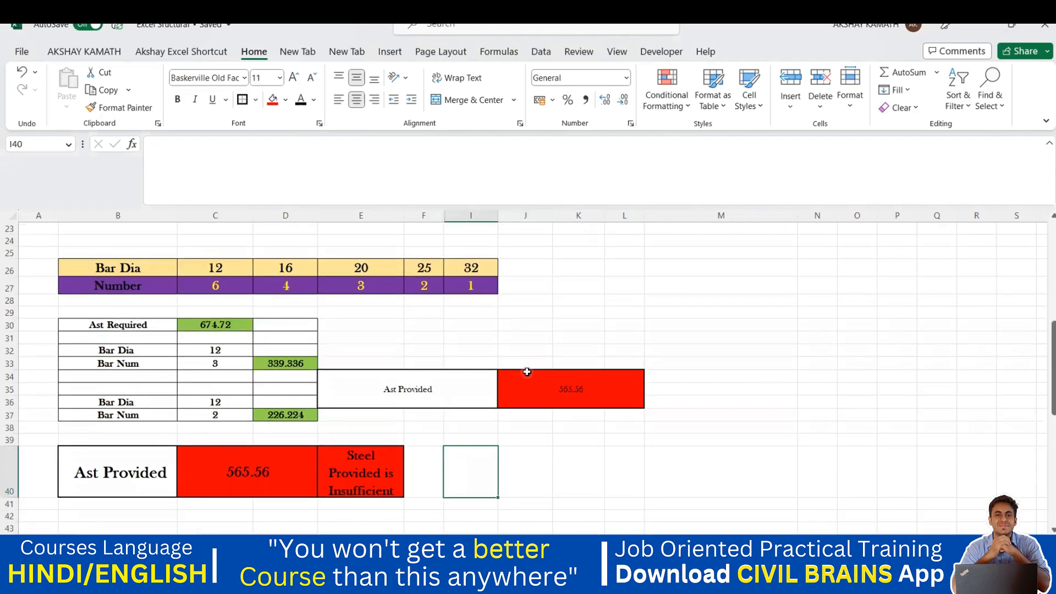
- Examine the IF formula behind the steel sufficiency message in E40 and the Ast Provided sum in J34
left_click(446, 438)
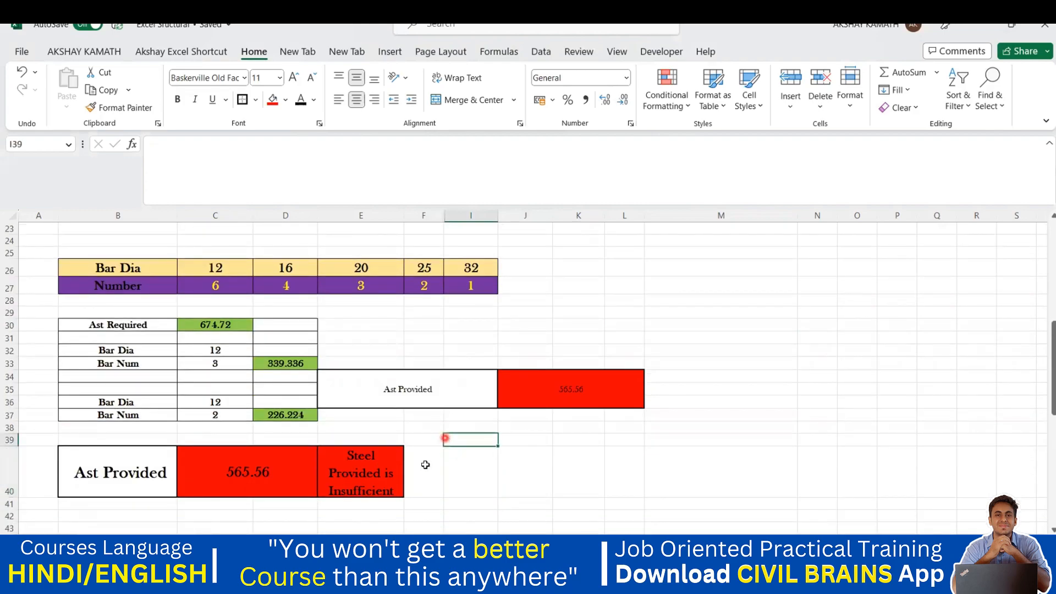
left_click(400, 481)
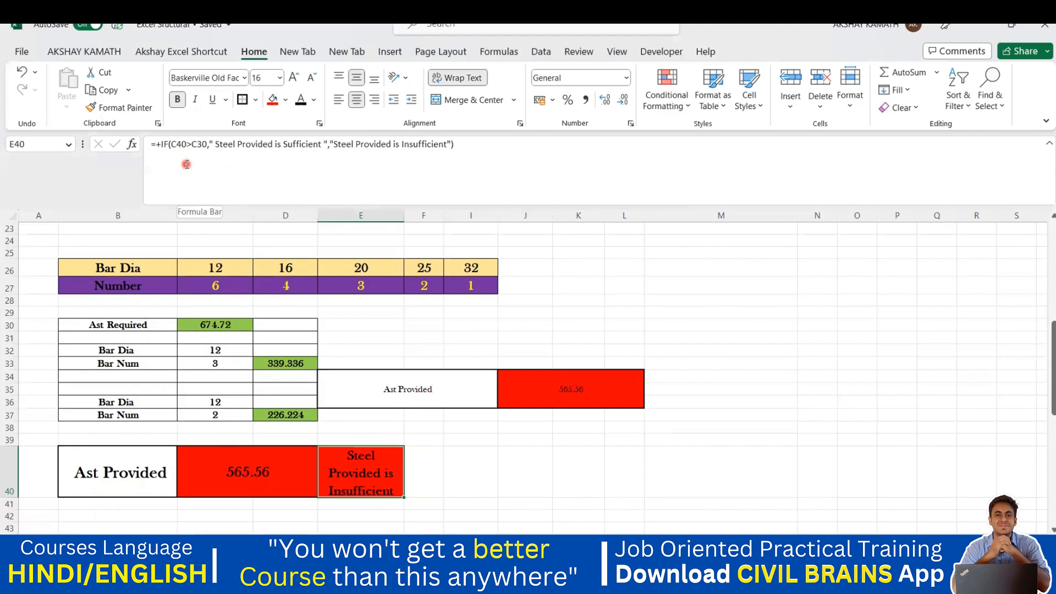
left_click(457, 464)
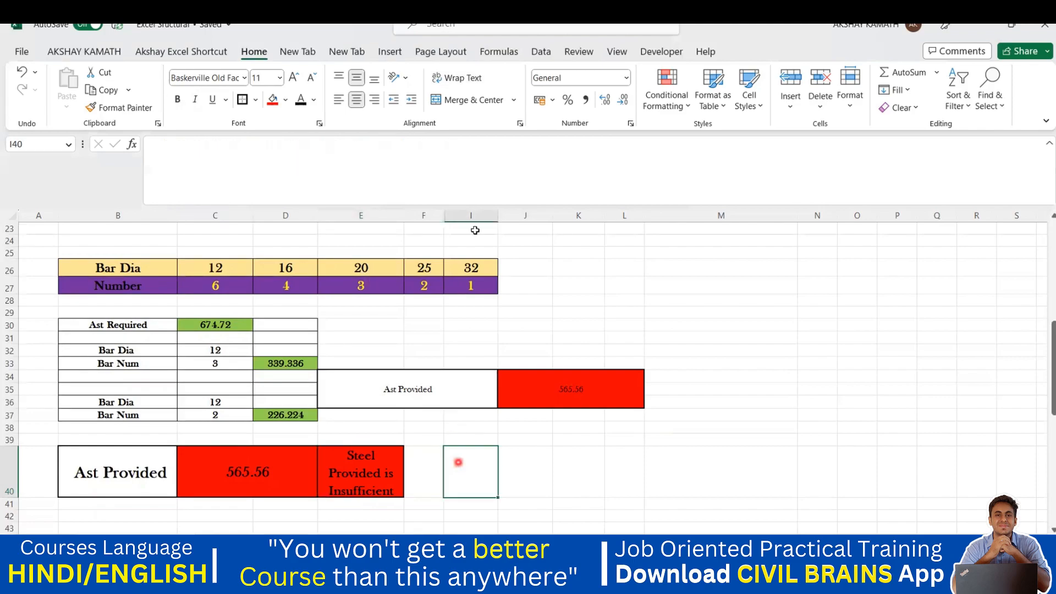
left_click(580, 404)
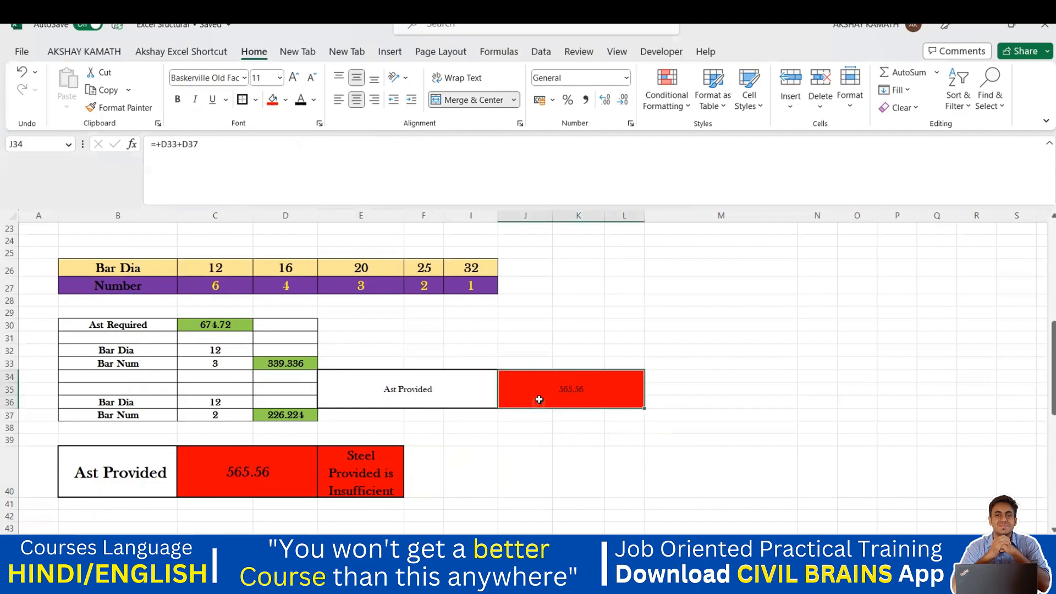
left_click(515, 465)
left_click(365, 479)
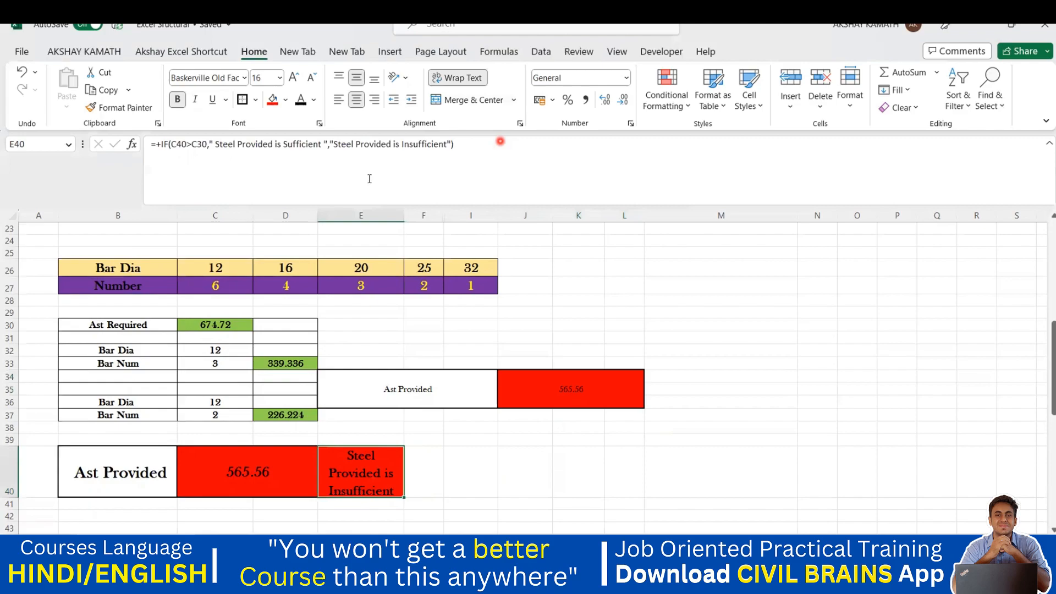
left_click(452, 145)
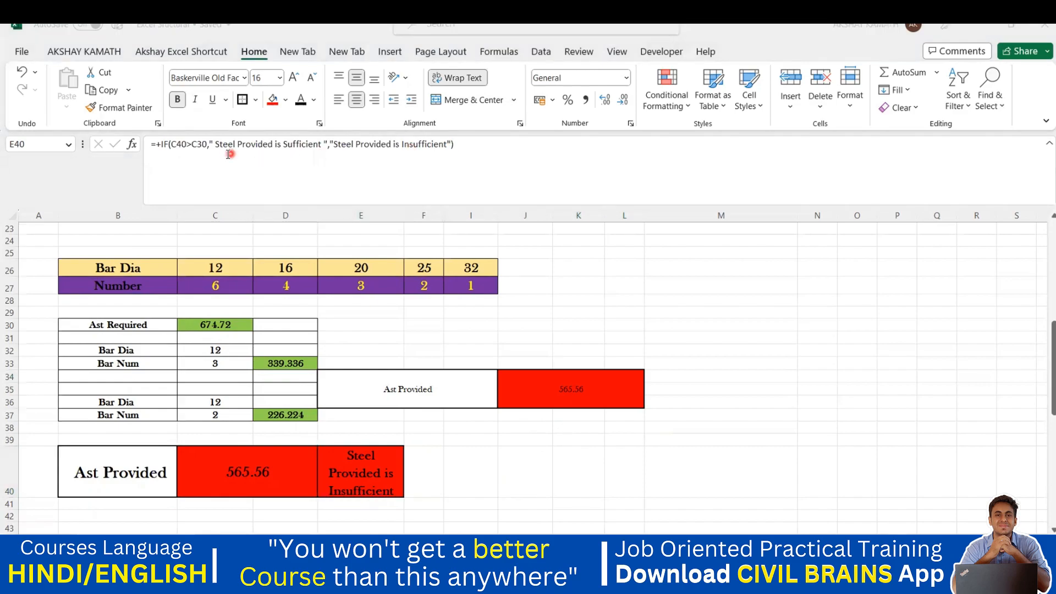
left_click(422, 506)
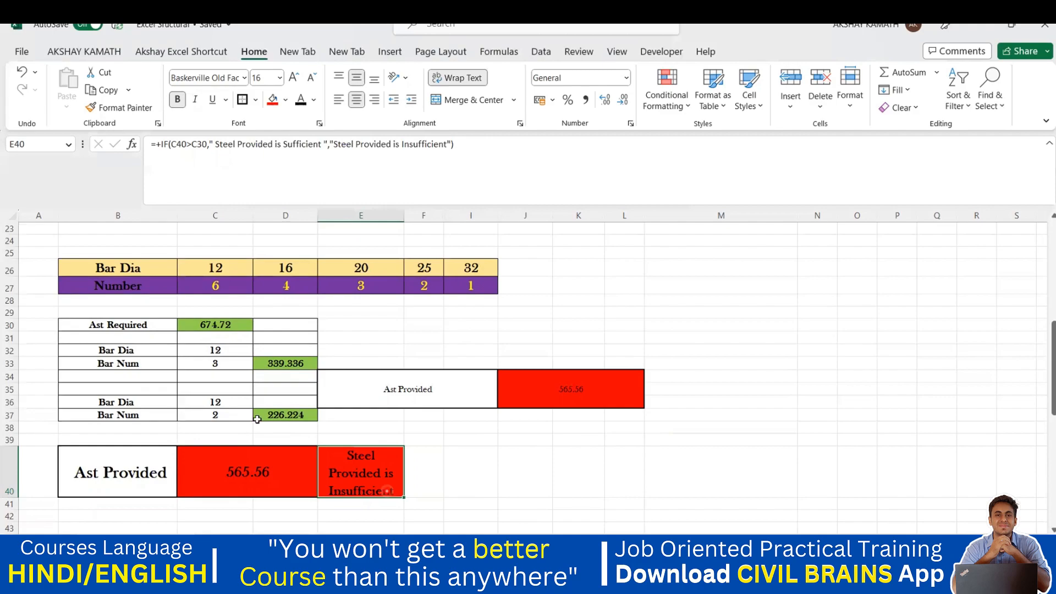
- Set the second Bar Num in C37 to 3 and check the sufficiency message and its IF formula in E40
left_click(237, 418)
left_click(371, 482)
left_click(233, 412)
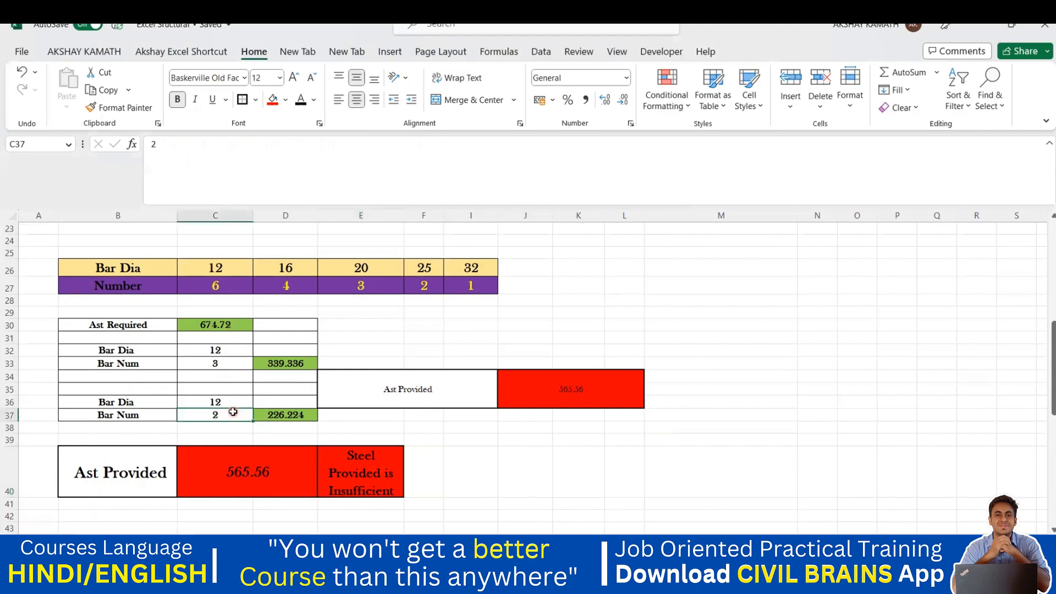
type("33")
key("BackSpace")
left_click(434, 462)
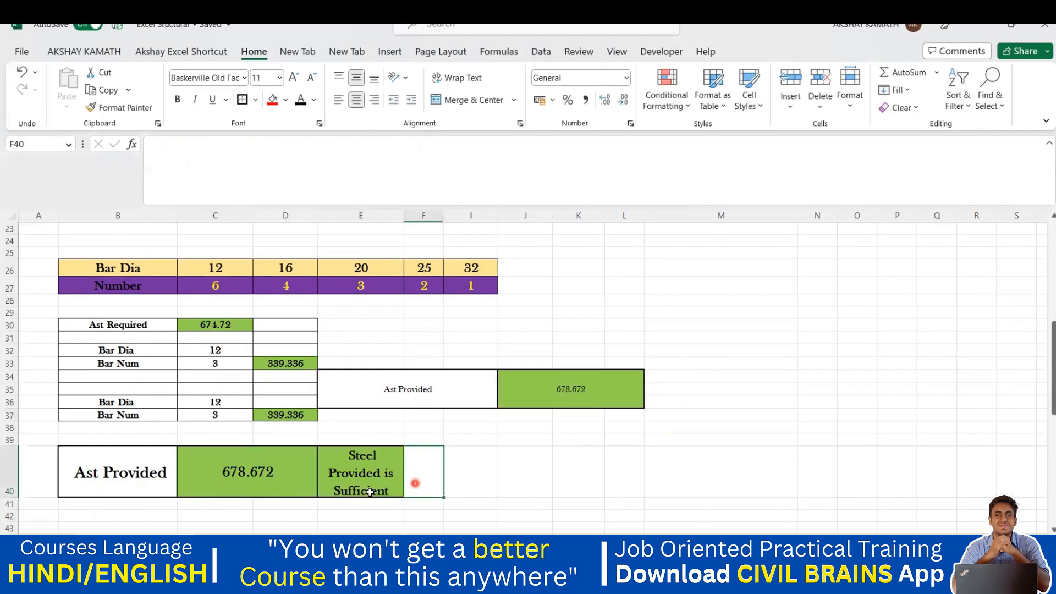
left_click(372, 489)
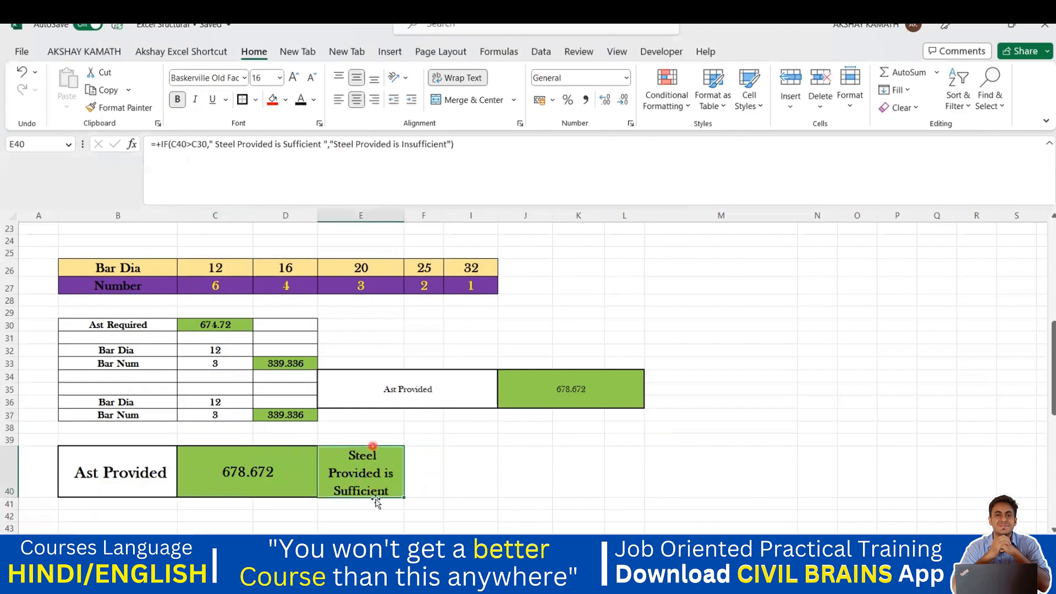
left_click(172, 188)
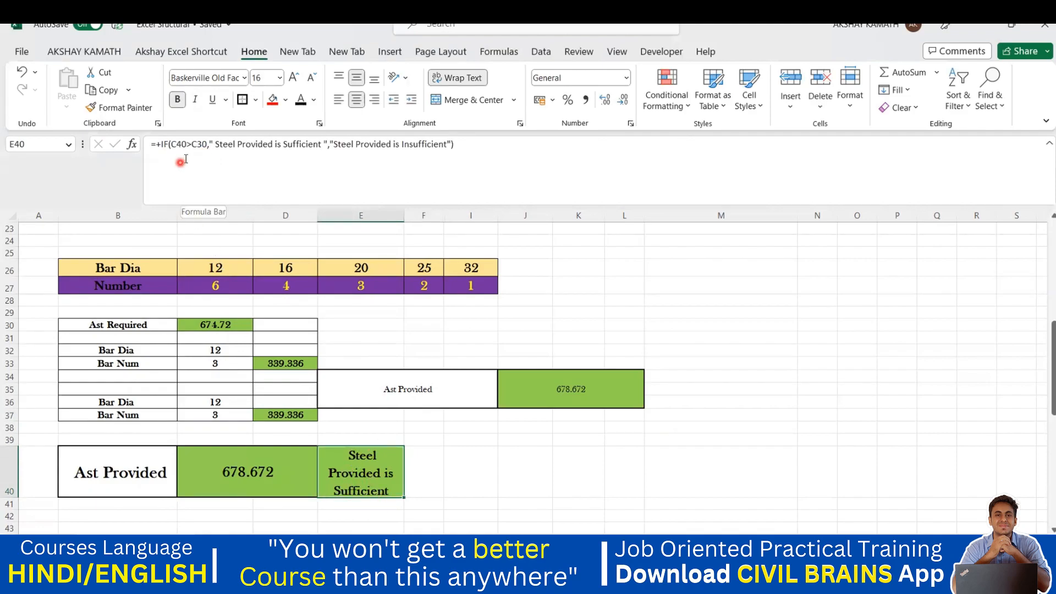
left_click(881, 360)
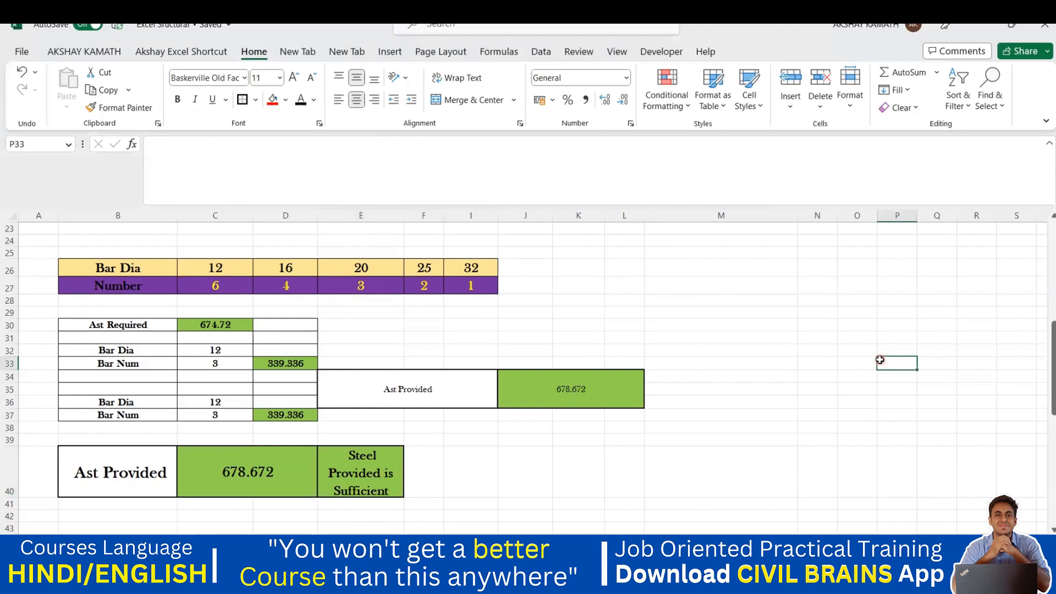
- Switch to the Important Sorting Sheet 04 workbook and view its contractor cost table
mouse_move(745, 581)
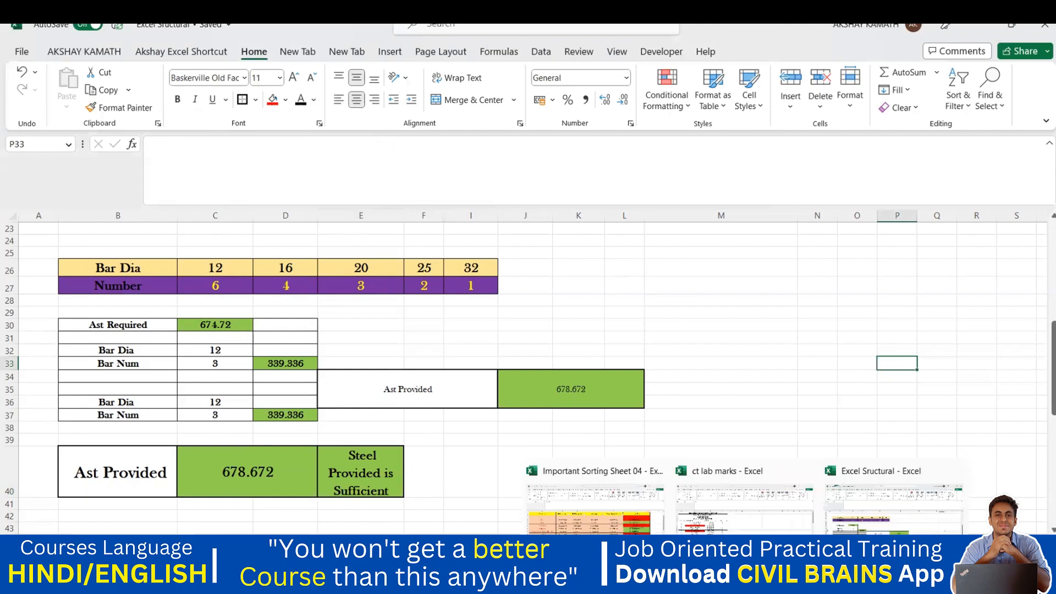
left_click(609, 530)
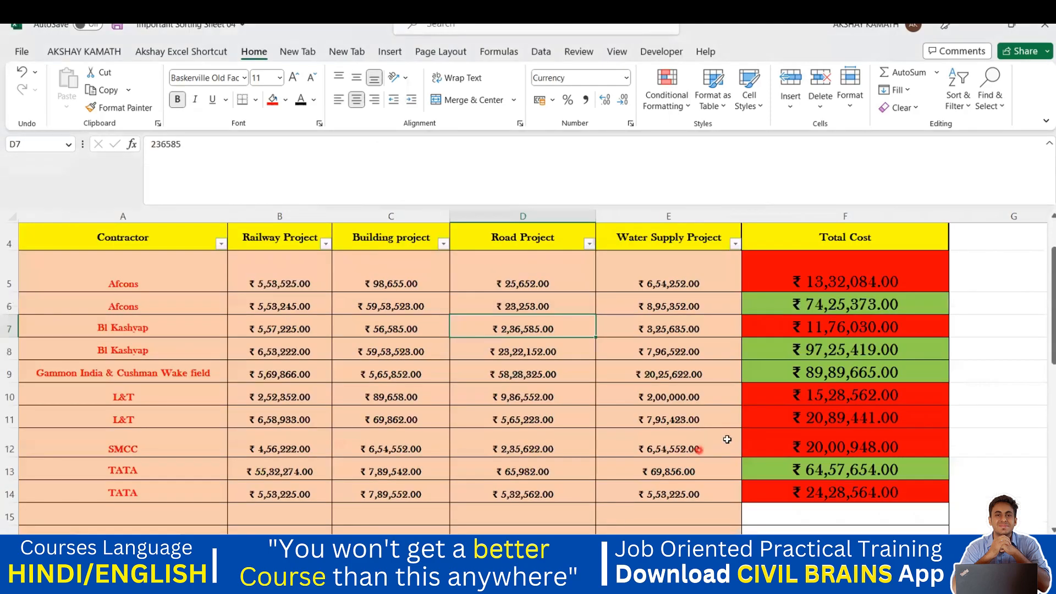
scroll(724, 443, "up", 1)
scroll(883, 448, "down", 1)
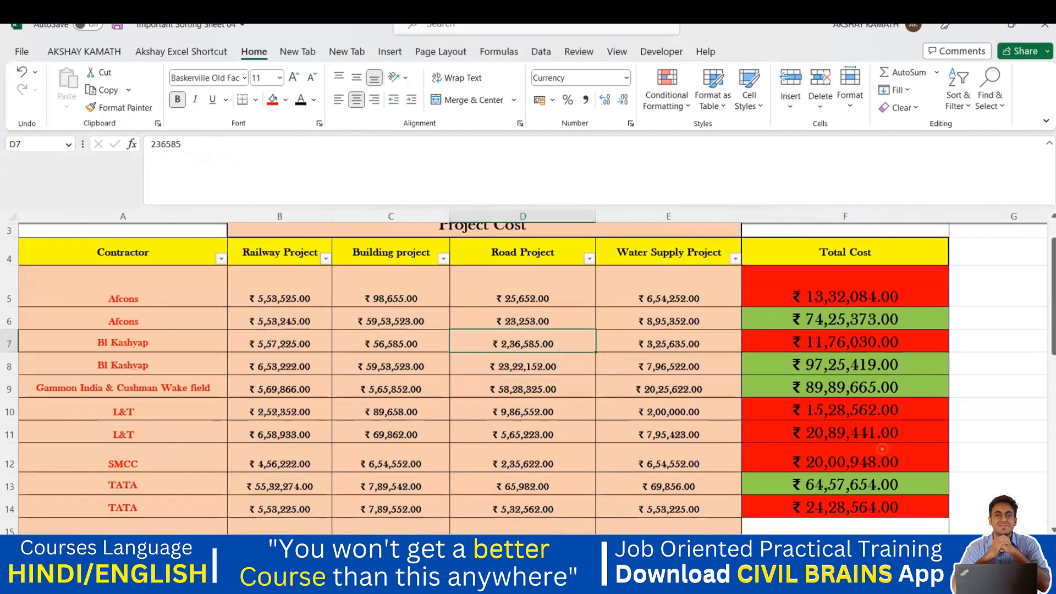
- View the award list in the ct lab marks workbook and return to Important Sorting Sheet 04
mouse_move(745, 581)
left_click(758, 532)
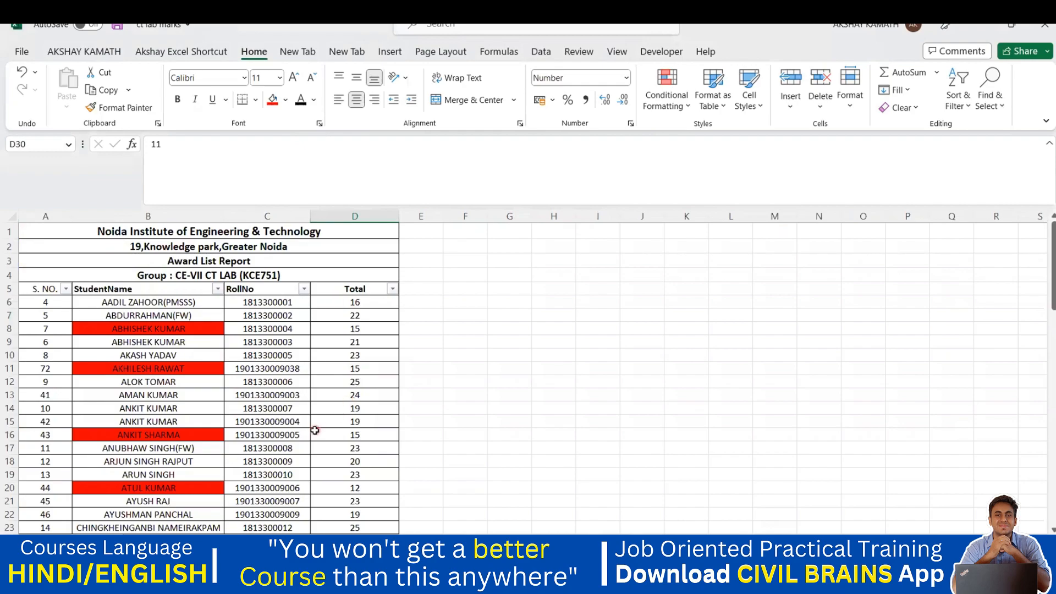
mouse_move(745, 581)
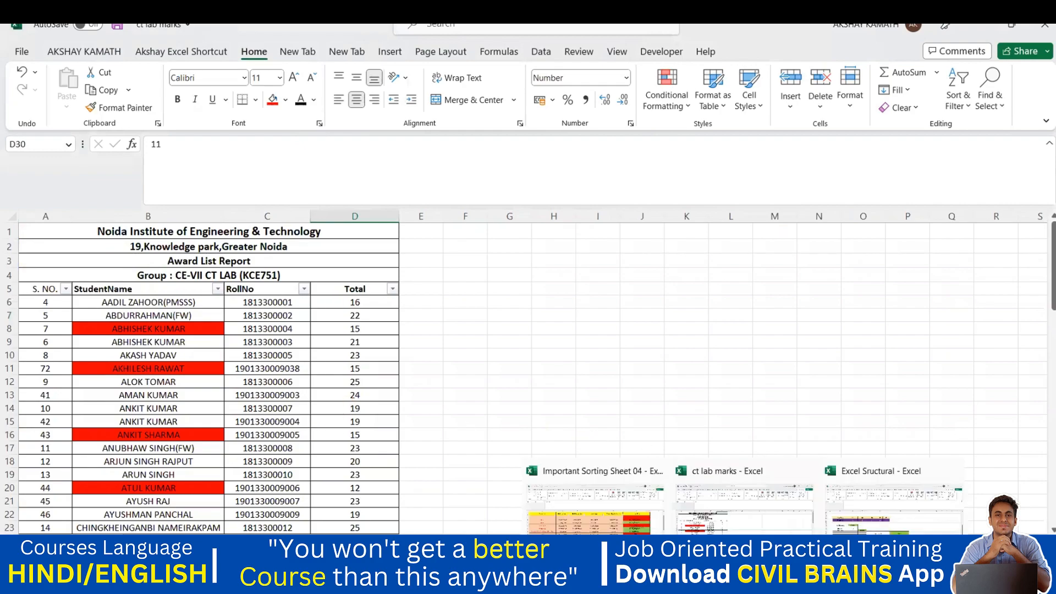
left_click(598, 521)
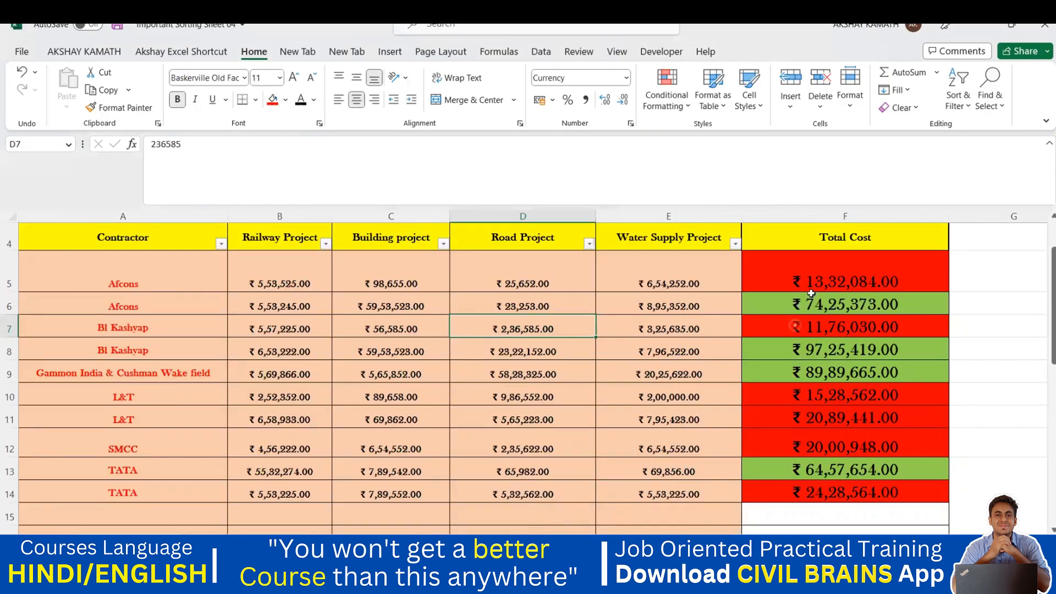
- Clear the conditional formatting rules from the entire contractor cost sheet
left_click_drag(815, 279, 819, 491)
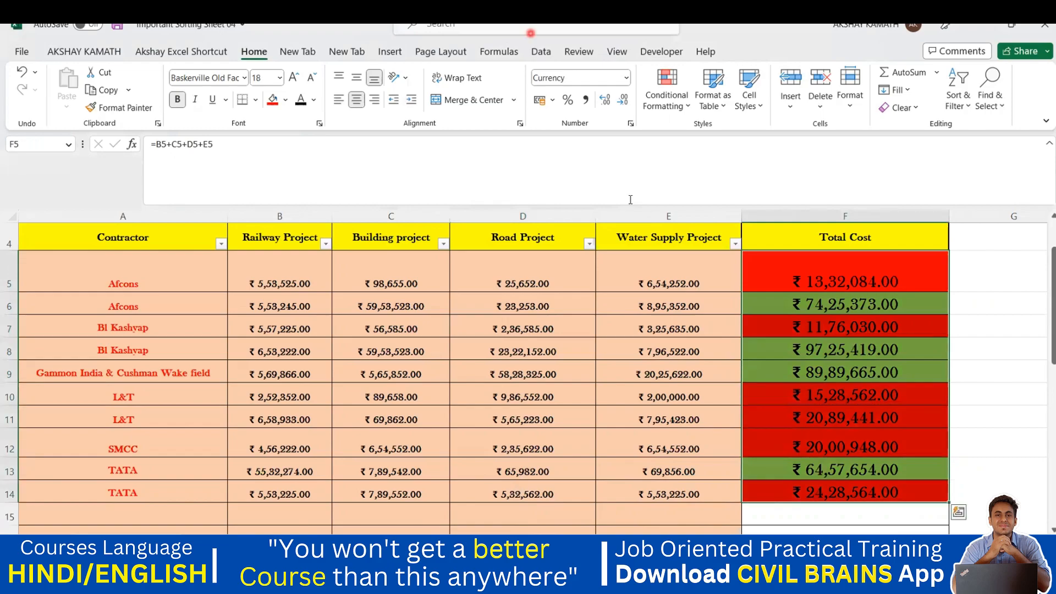
left_click_drag(913, 284, 887, 487)
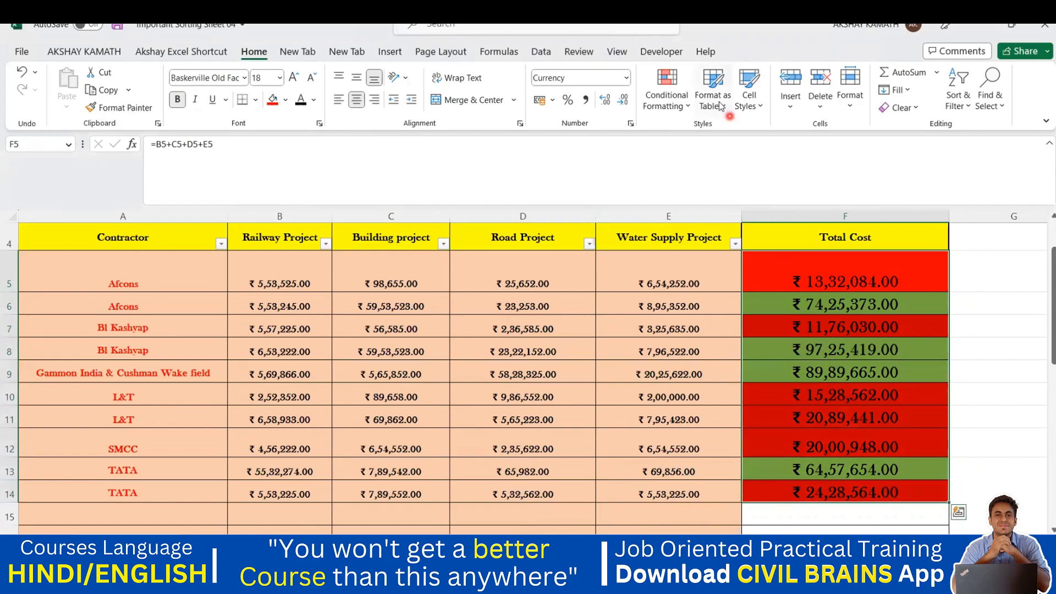
left_click(667, 97)
mouse_move(697, 315)
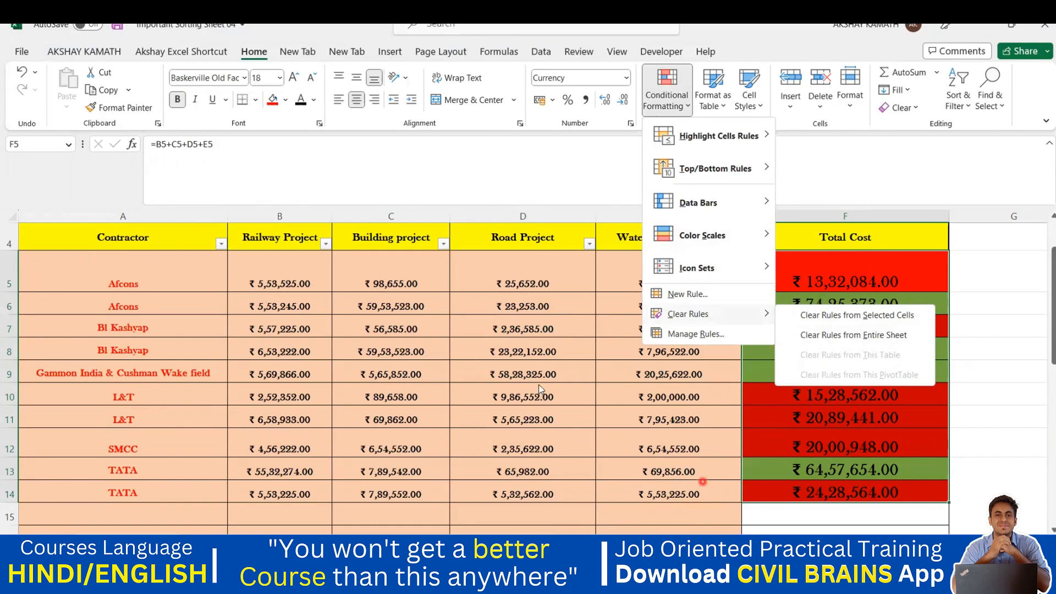
left_click(819, 336)
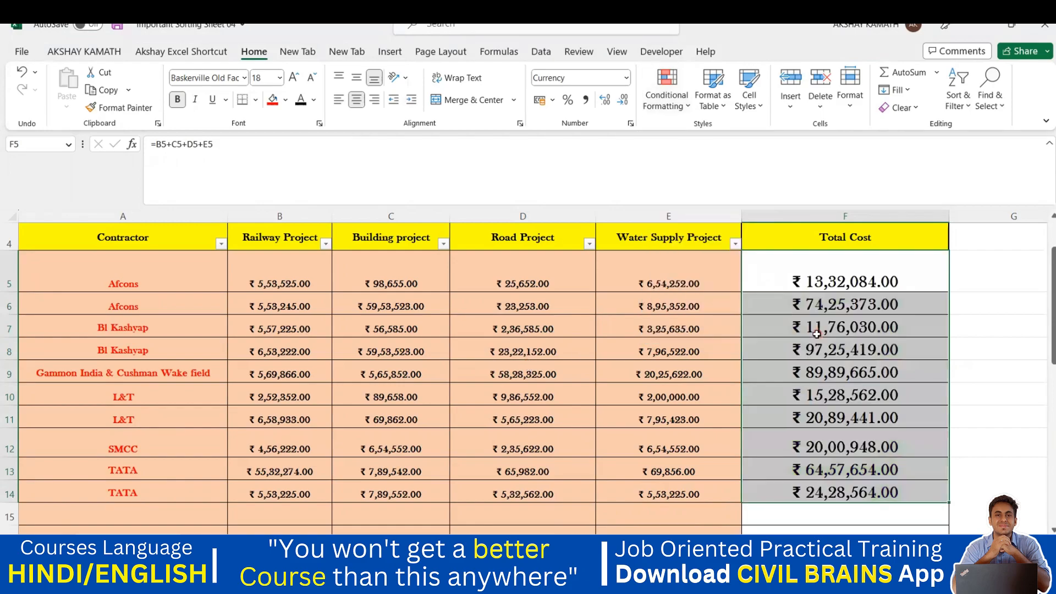
left_click(962, 352)
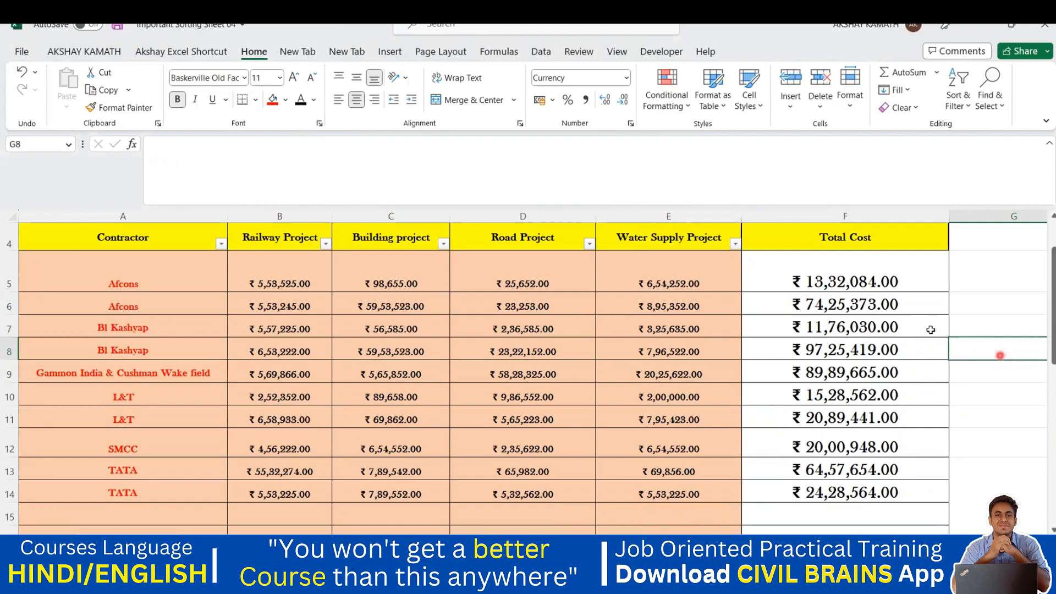
- Apply red gradient-fill data bars to the Total Cost values in F5:F14
left_click_drag(856, 285, 856, 492)
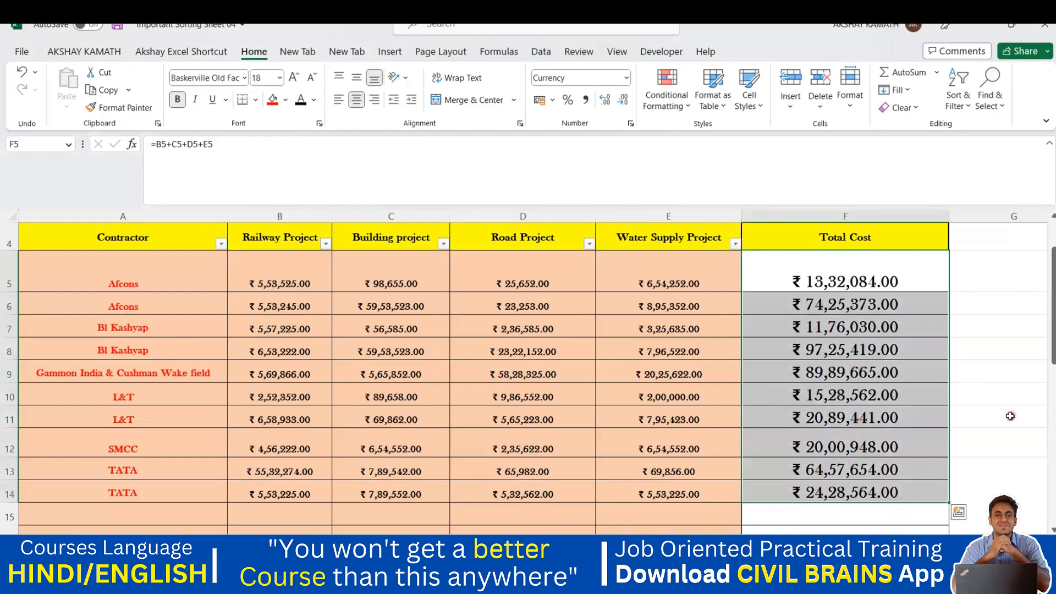
left_click_drag(861, 268, 882, 492)
left_click(666, 107)
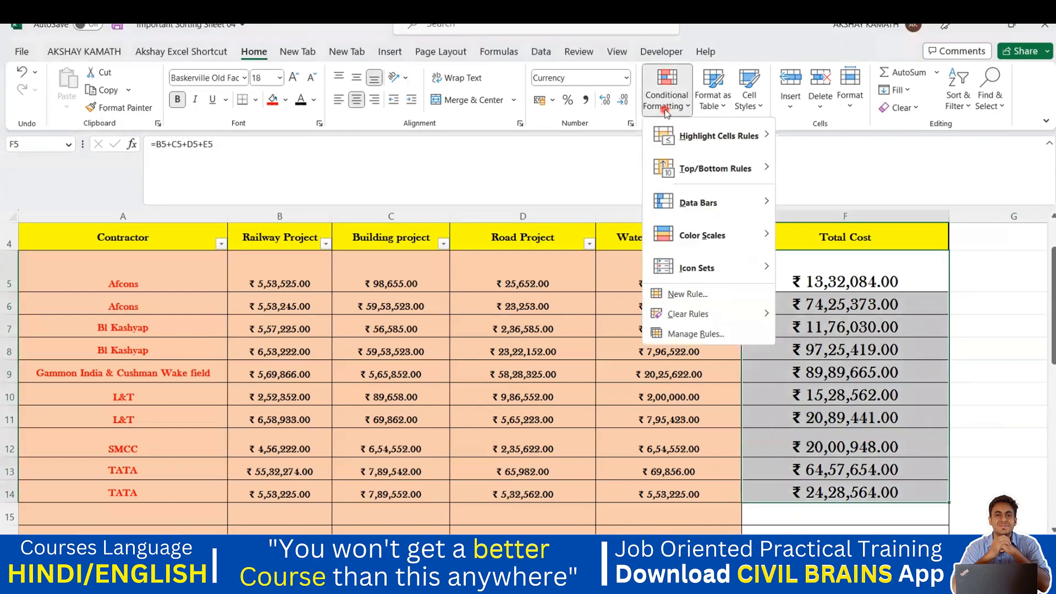
mouse_move(690, 210)
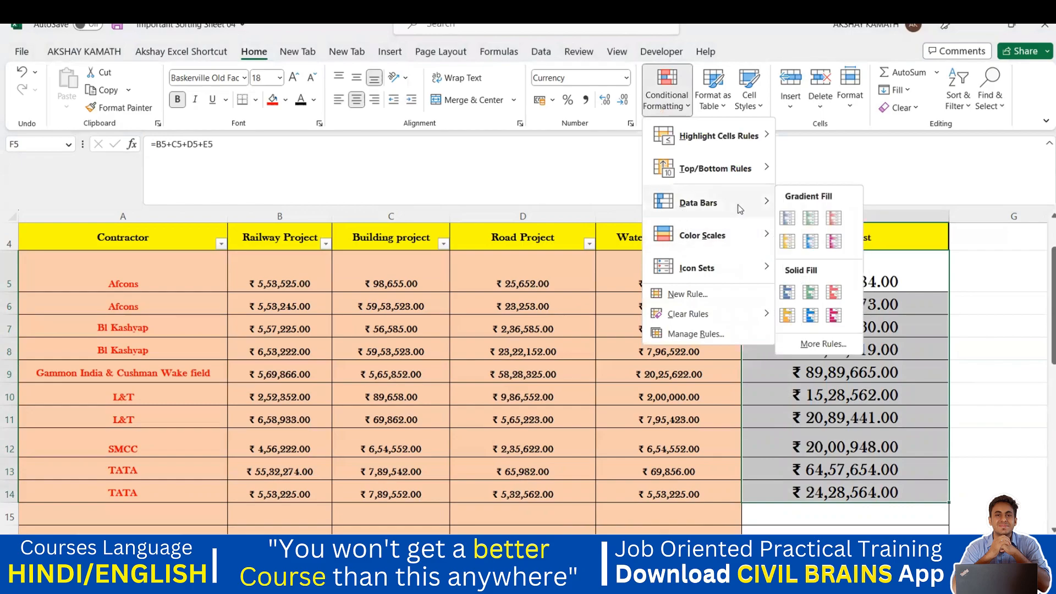
left_click(834, 219)
left_click(1016, 358)
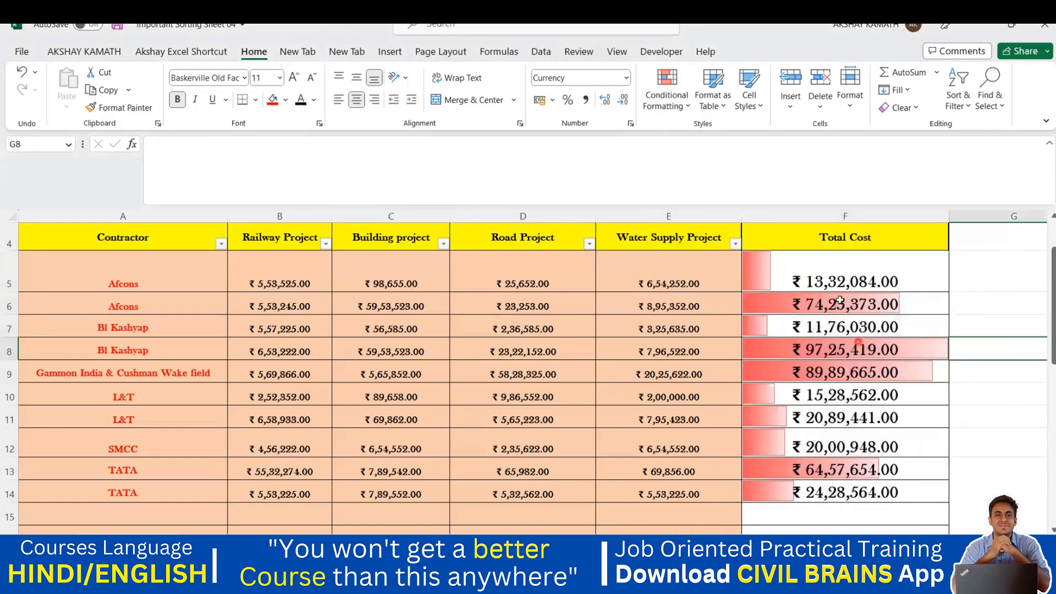
- Compare the data bar lengths in the Total Cost column across the contractors, including rows 6, 8, 9 and 13
left_click(996, 442)
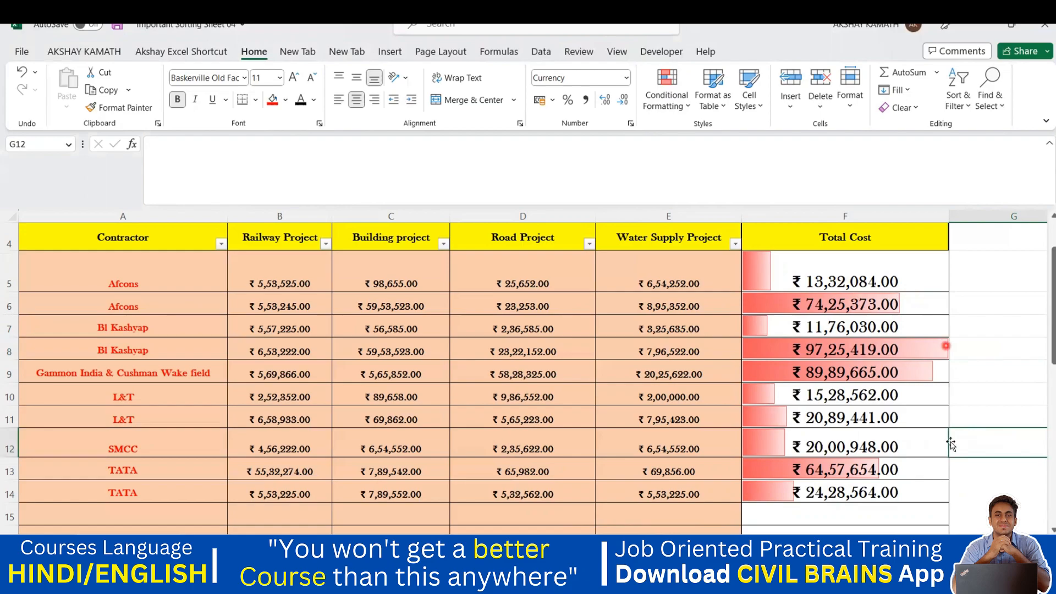
left_click(991, 371)
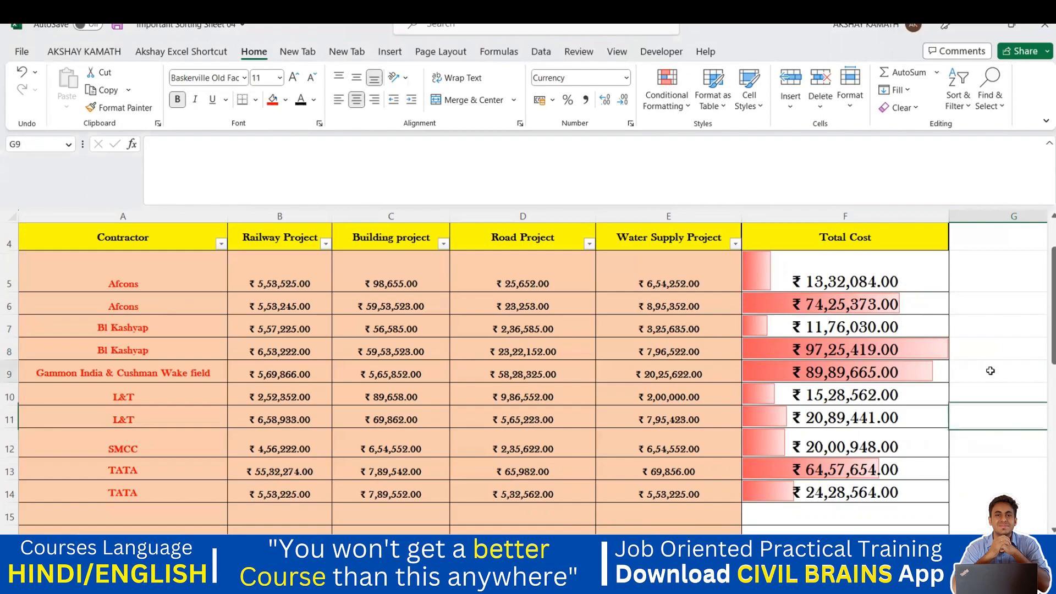
left_click(926, 353)
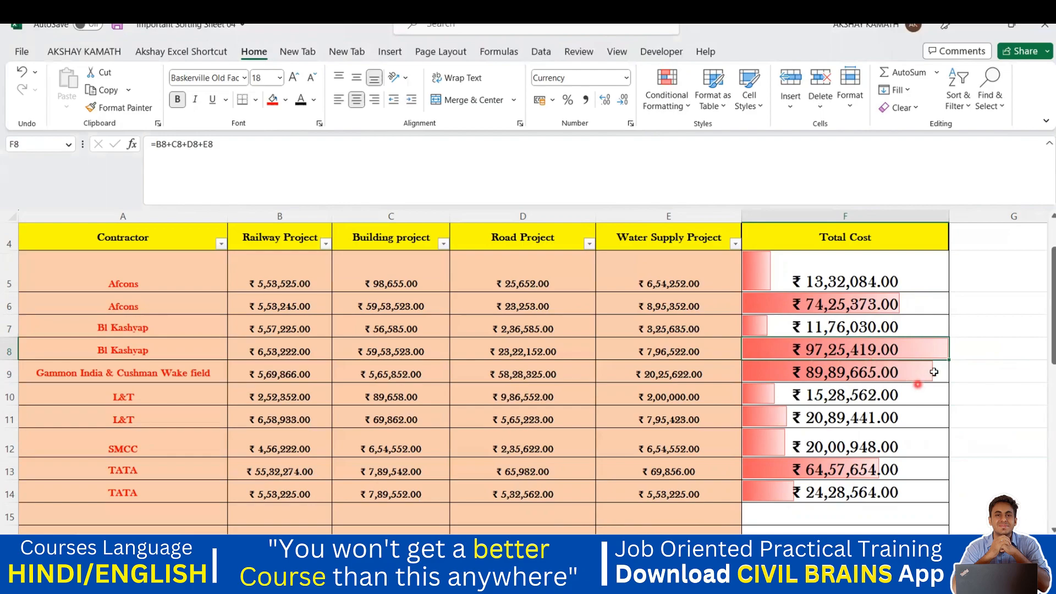
left_click(967, 365)
left_click(941, 347)
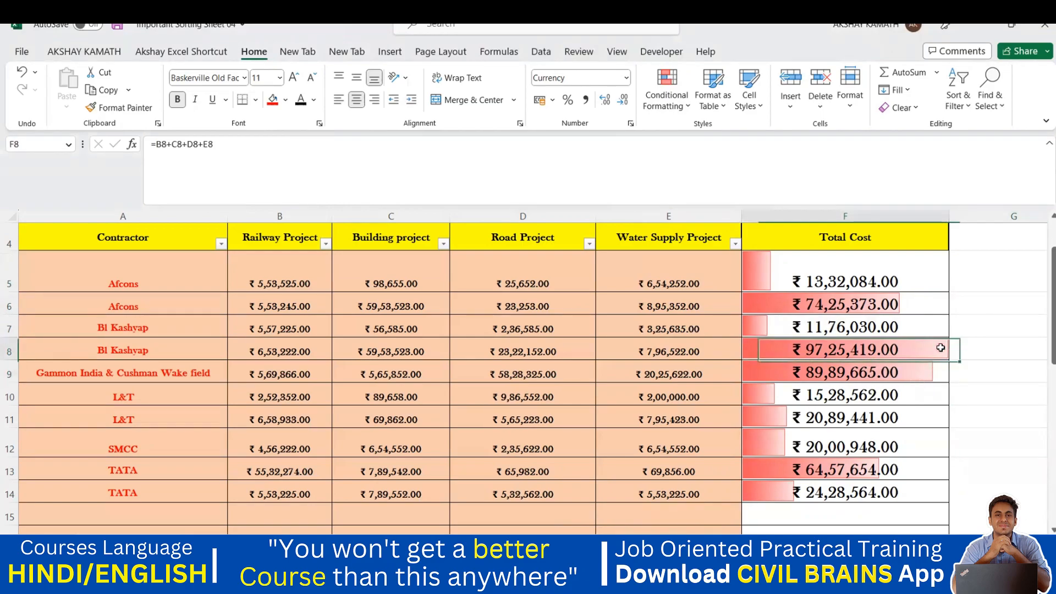
left_click(924, 372)
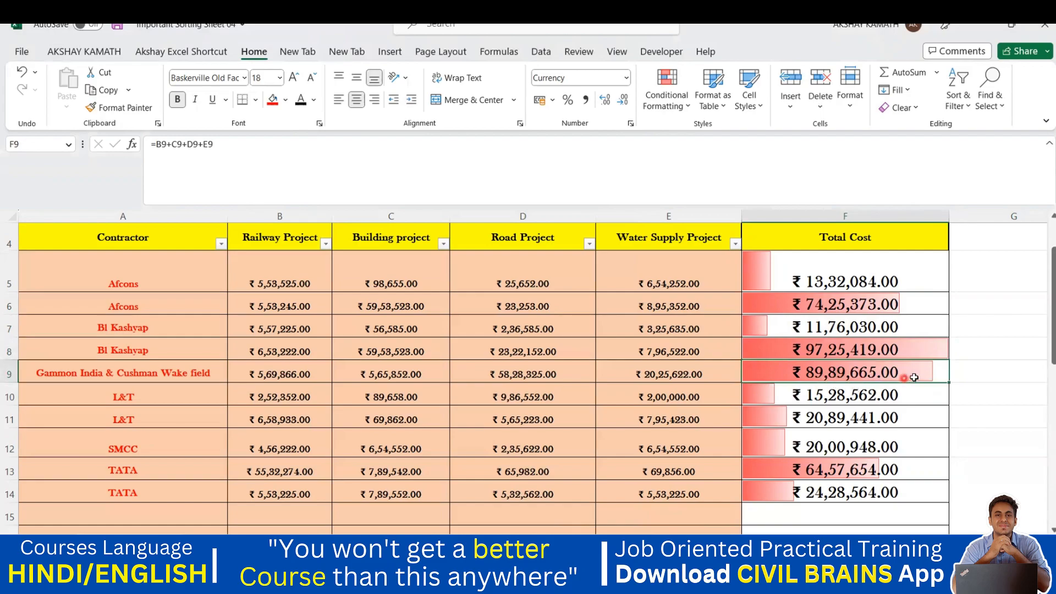
left_click(899, 302)
left_click(872, 472)
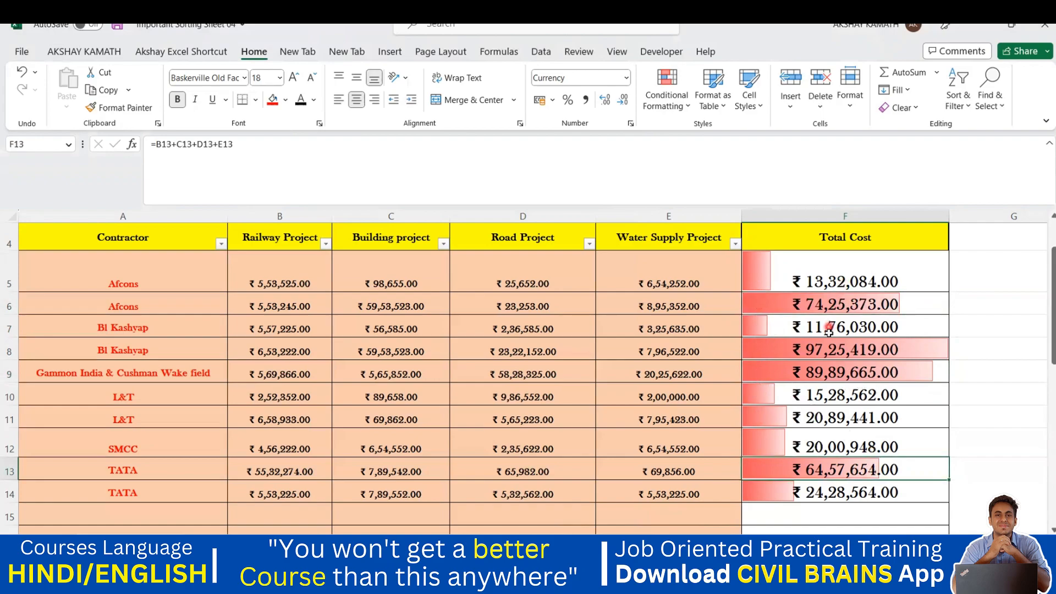
left_click(1005, 322)
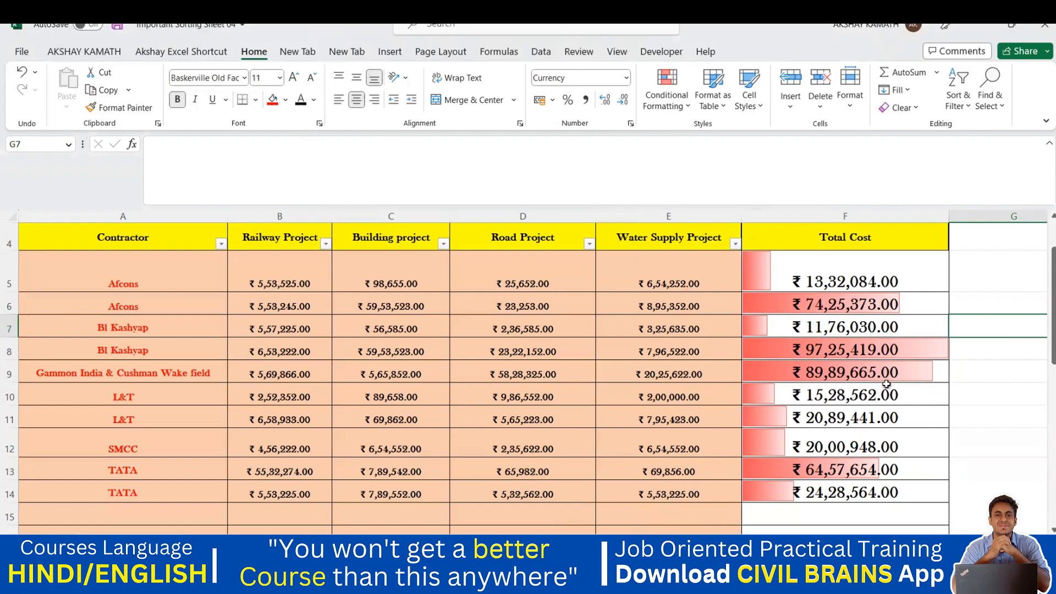
mouse_move(745, 581)
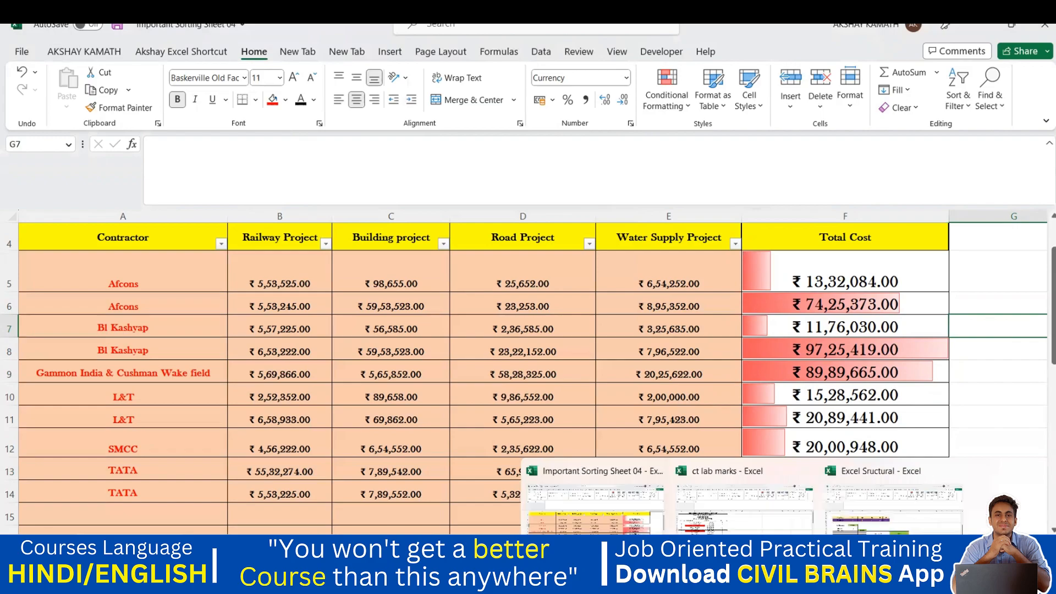
- Switch to the ct lab marks workbook and apply purple gradient-fill data bars to the Total marks in D6:D77
left_click(744, 500)
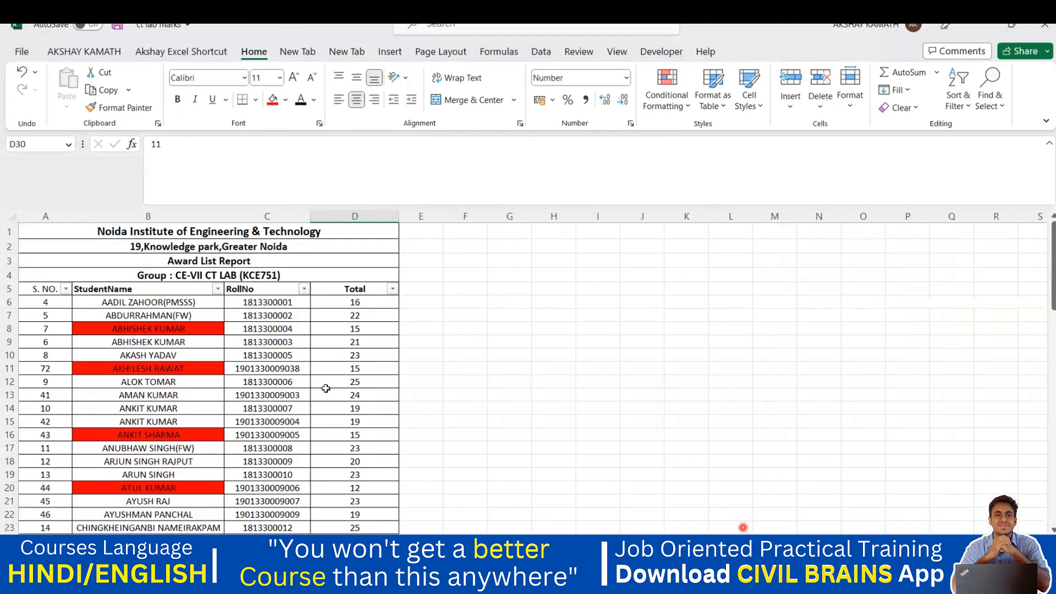
left_click_drag(362, 303, 370, 492)
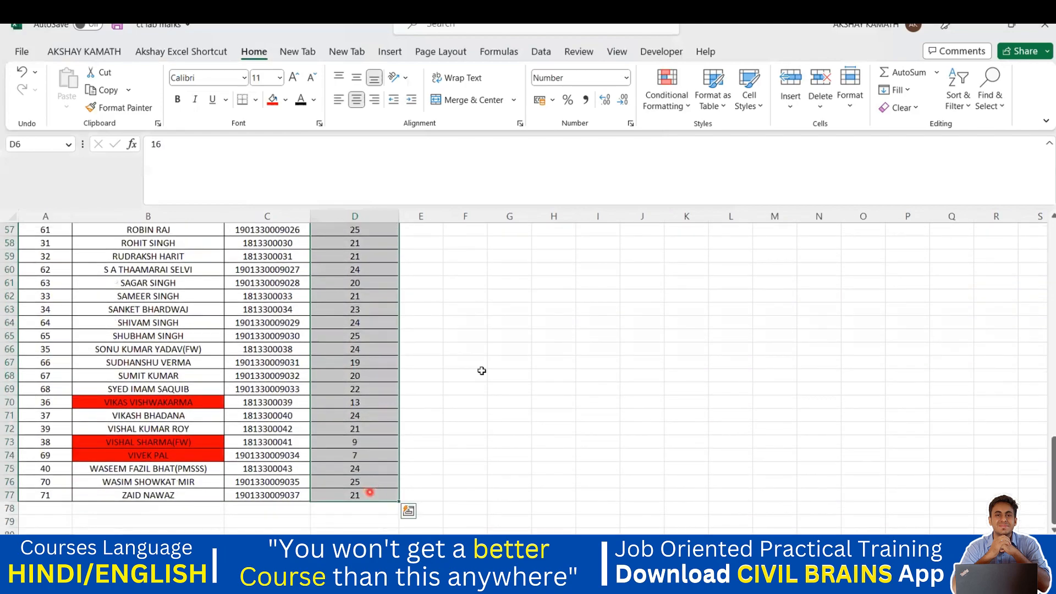
left_click(677, 106)
mouse_move(702, 203)
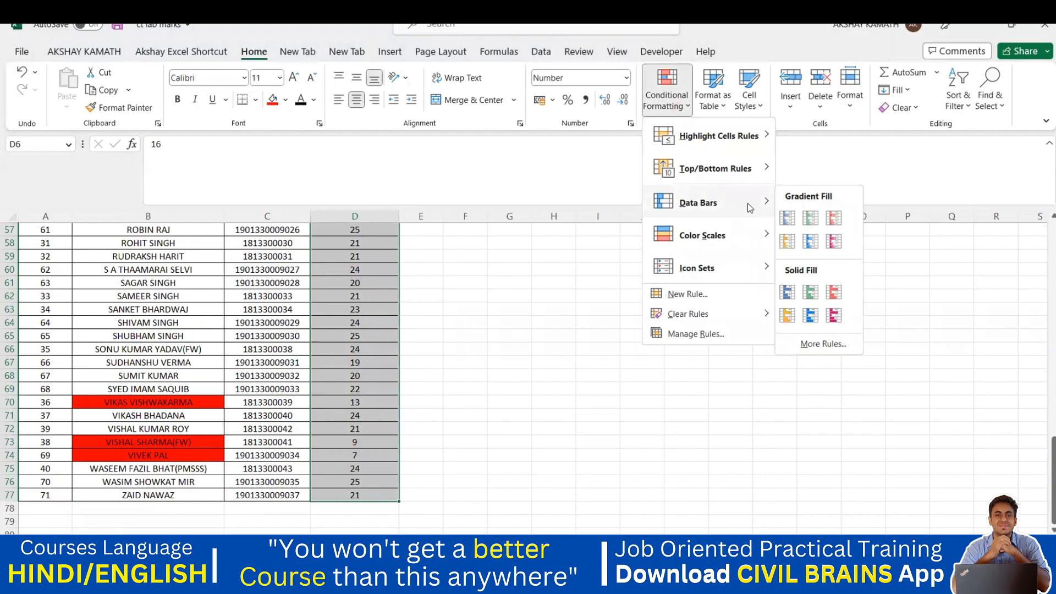
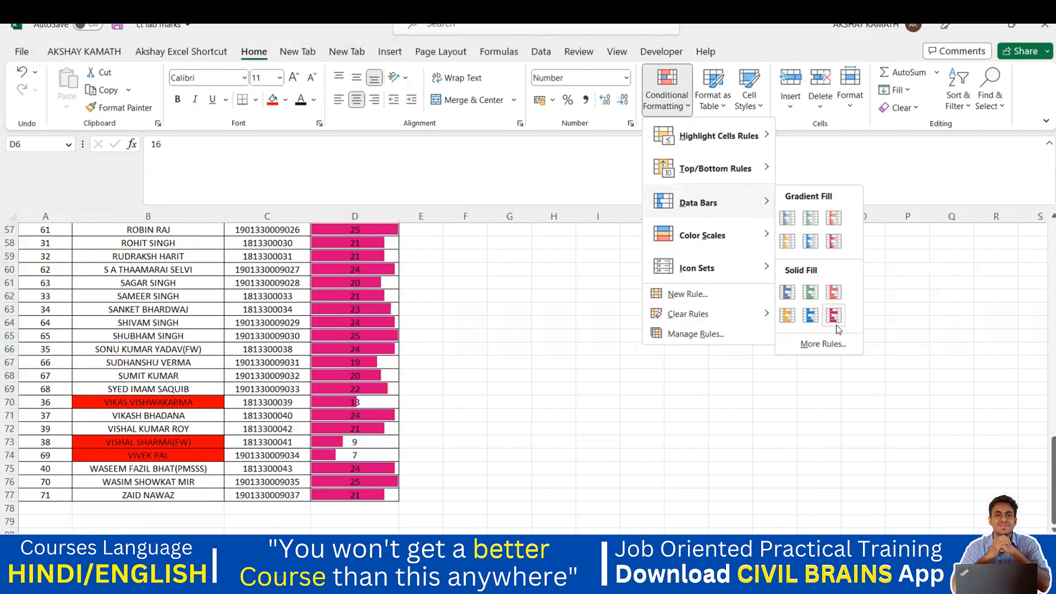
left_click(832, 246)
scroll(688, 352, "up", 2)
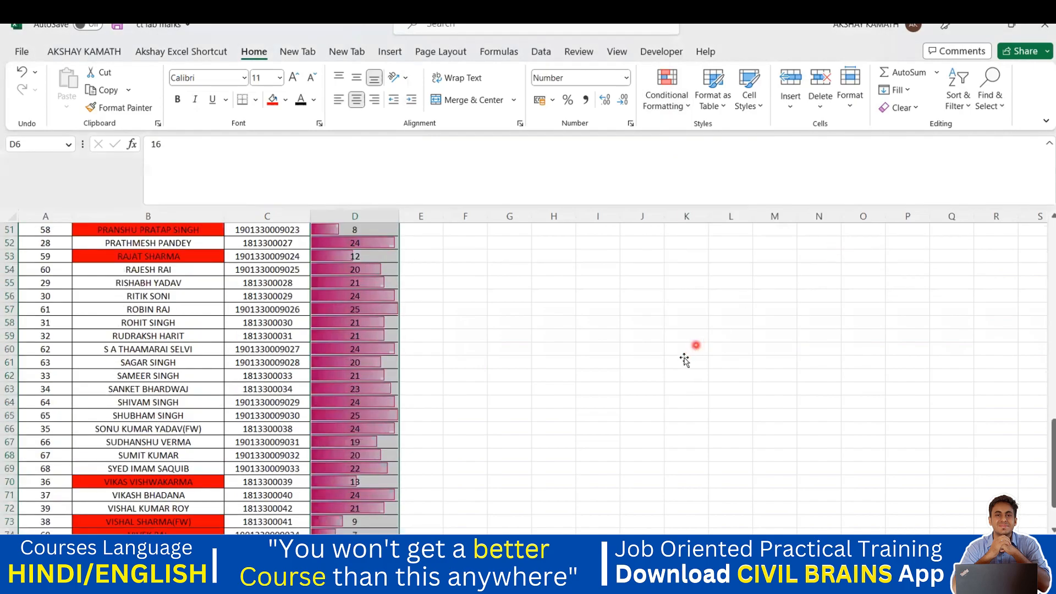
left_click(685, 355)
scroll(578, 385, "up", 17)
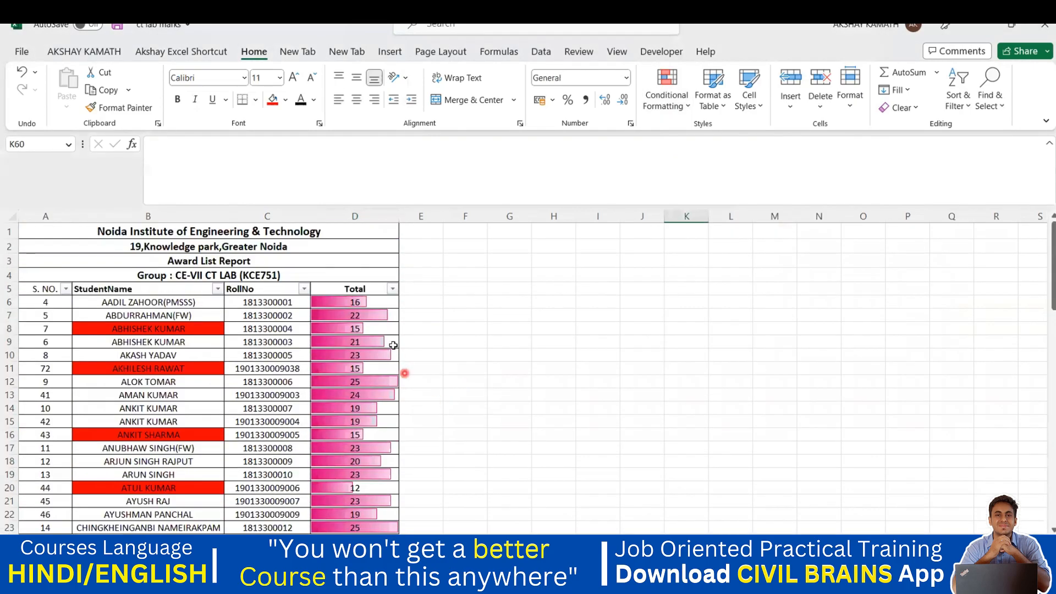
scroll(378, 330, "down", 1)
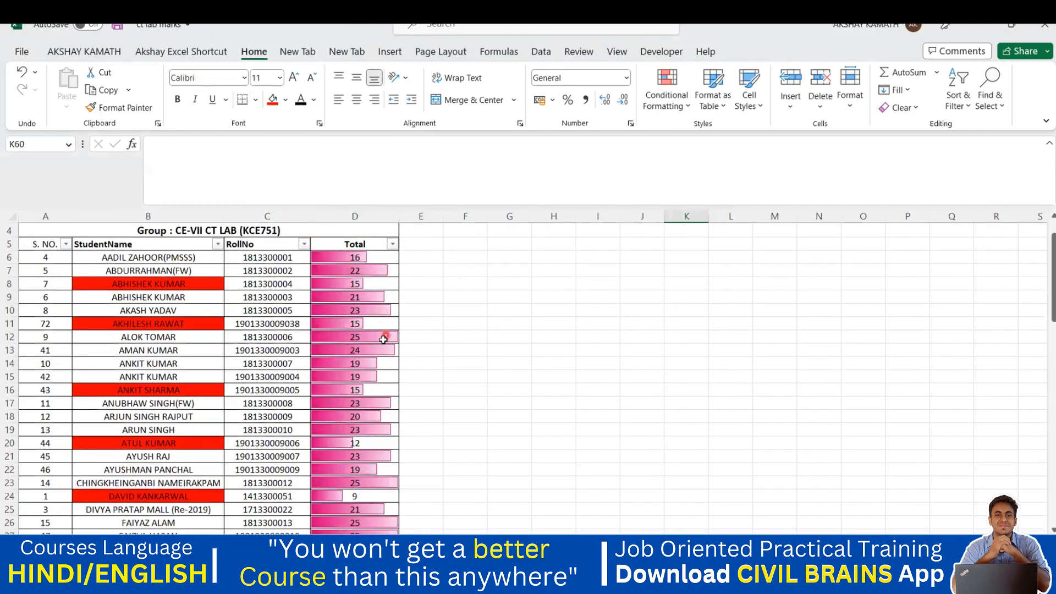
scroll(367, 342, "down", 3)
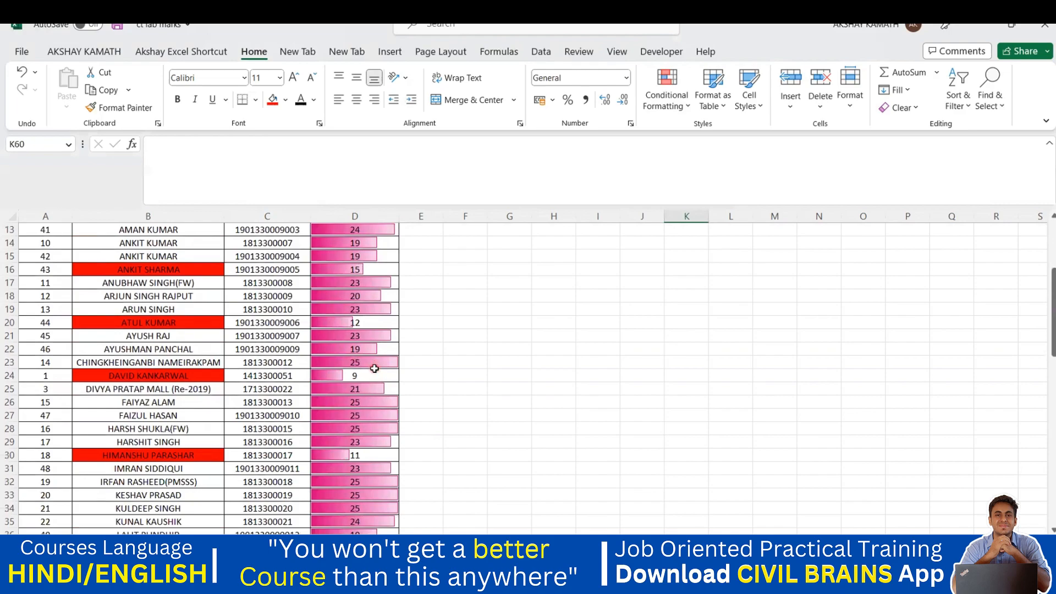
scroll(374, 369, "up", 4)
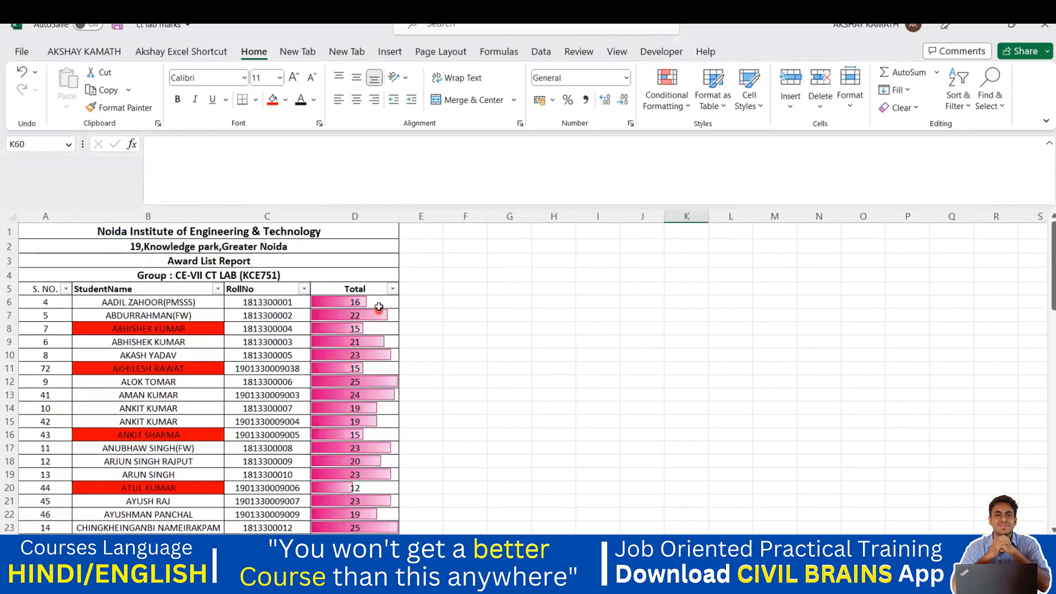
left_click_drag(380, 304, 380, 320)
left_click_drag(384, 376, 398, 496)
left_click(670, 104)
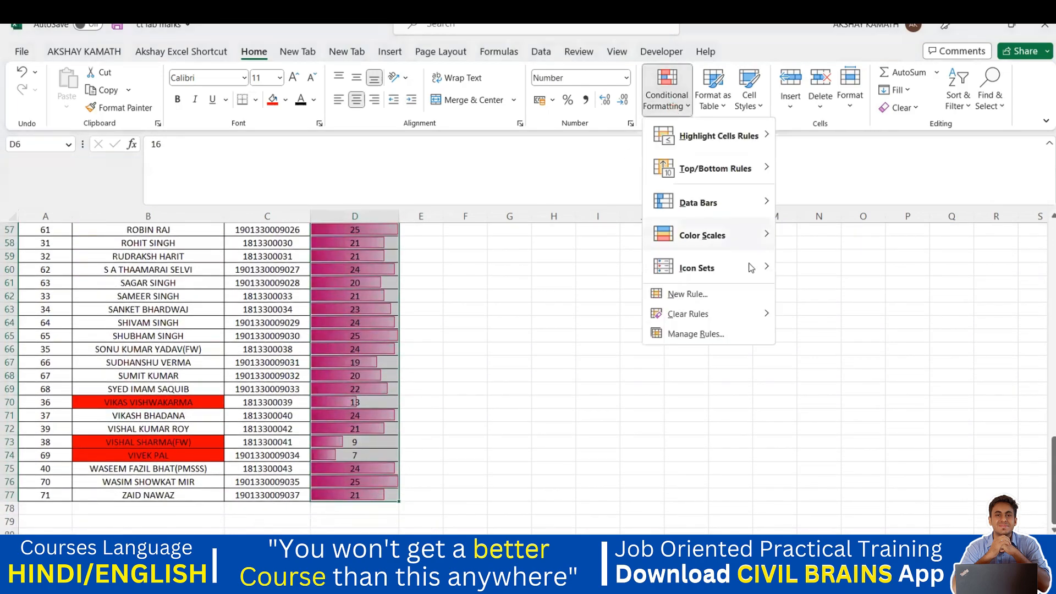
mouse_move(726, 241)
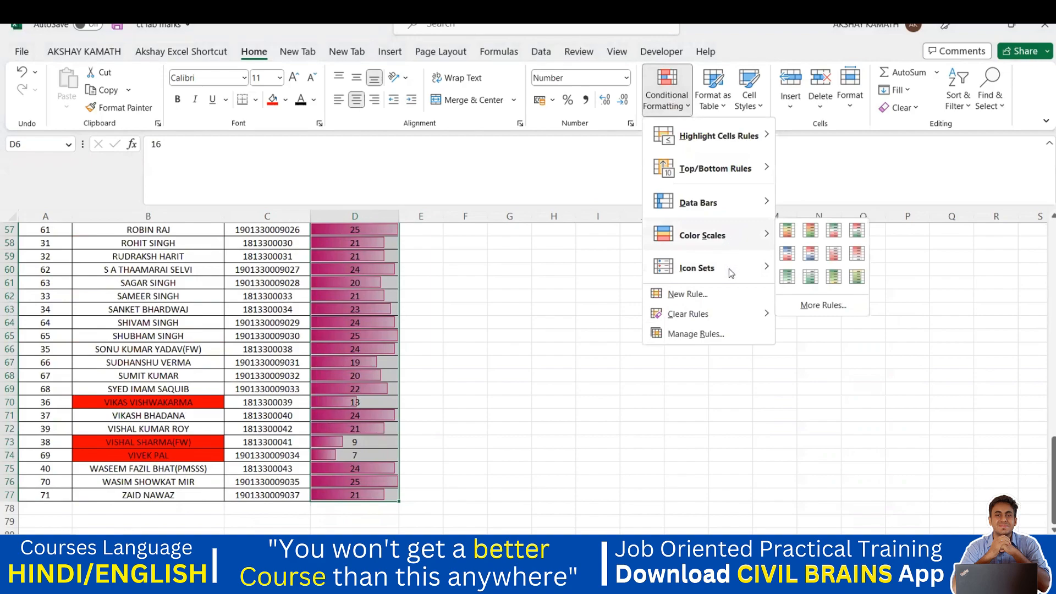
mouse_move(729, 268)
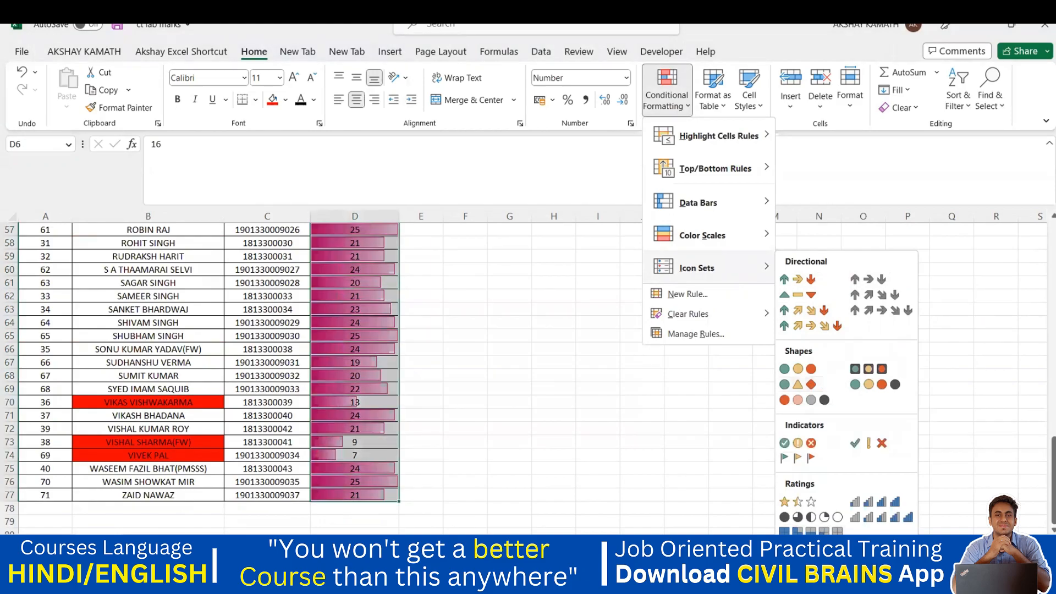
left_click(807, 512)
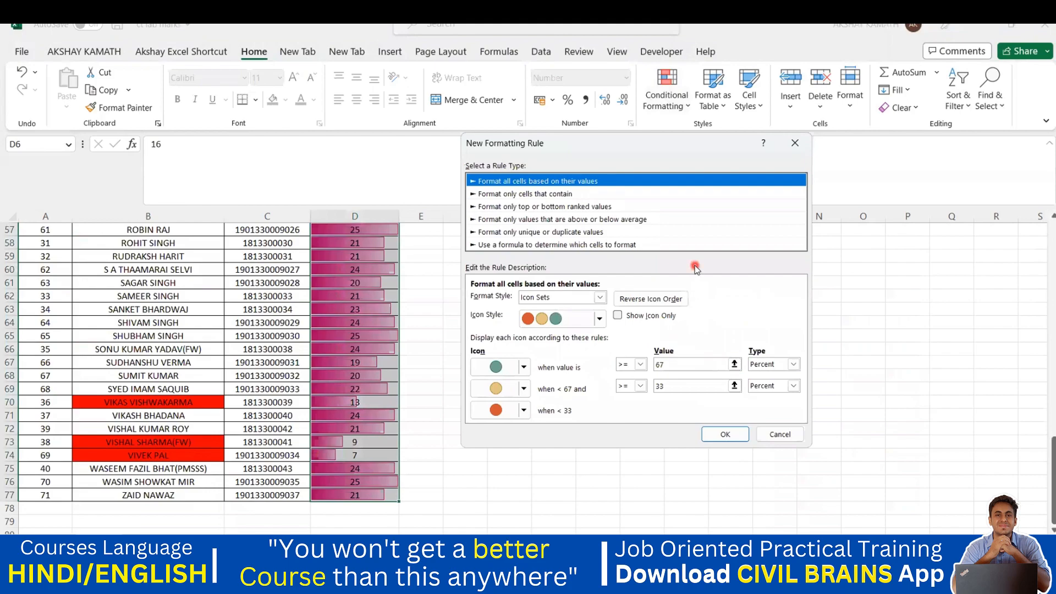
left_click(795, 144)
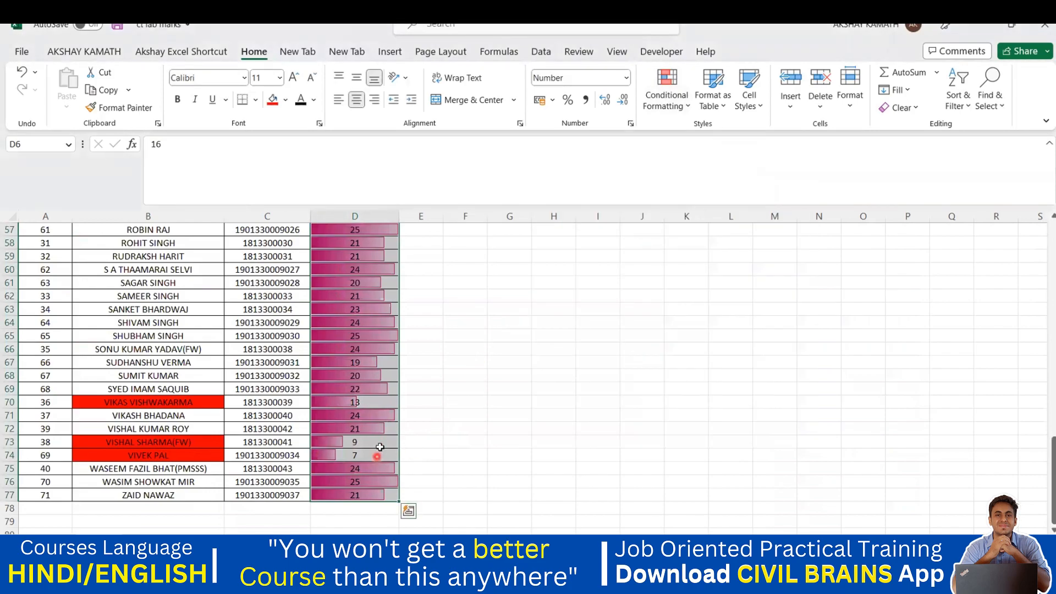
- Highlight the top 10 items among the Total marks in D6:D77 with Light Red Fill with Dark Red Text
left_click(673, 109)
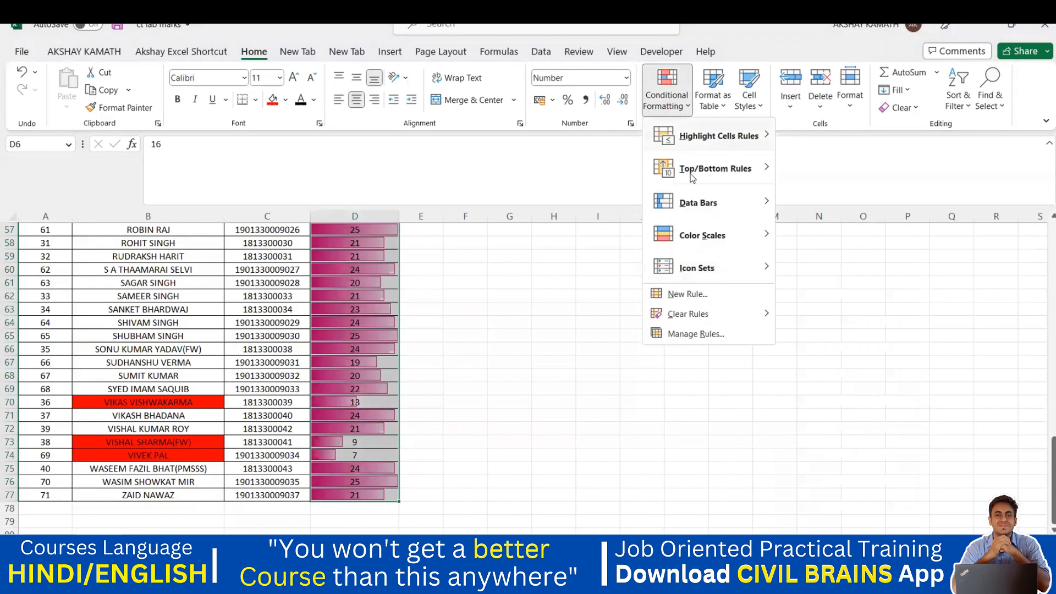
mouse_move(701, 174)
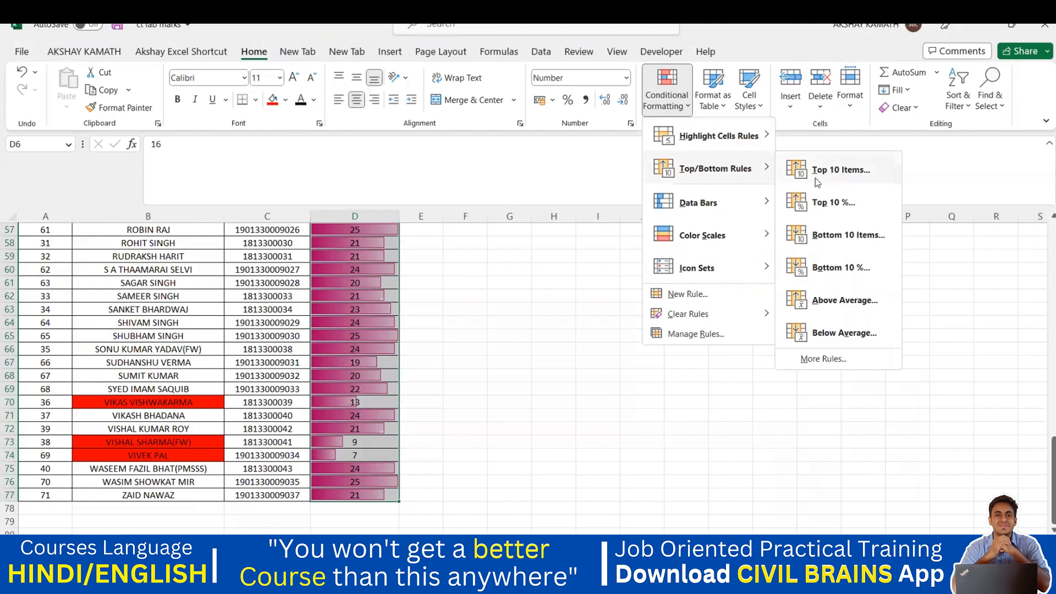
left_click(841, 171)
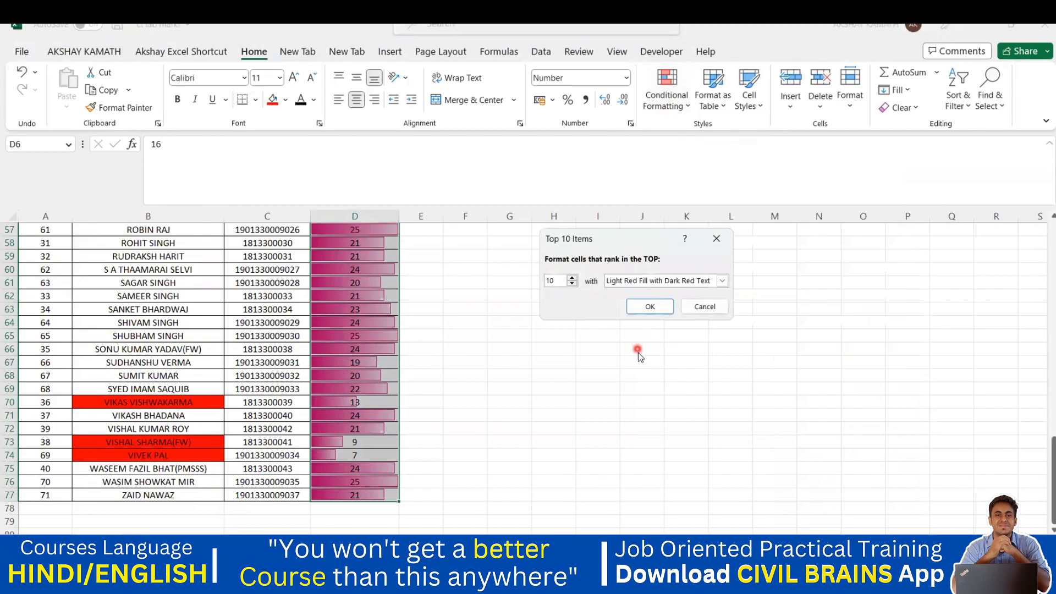
left_click(656, 312)
left_click(535, 337)
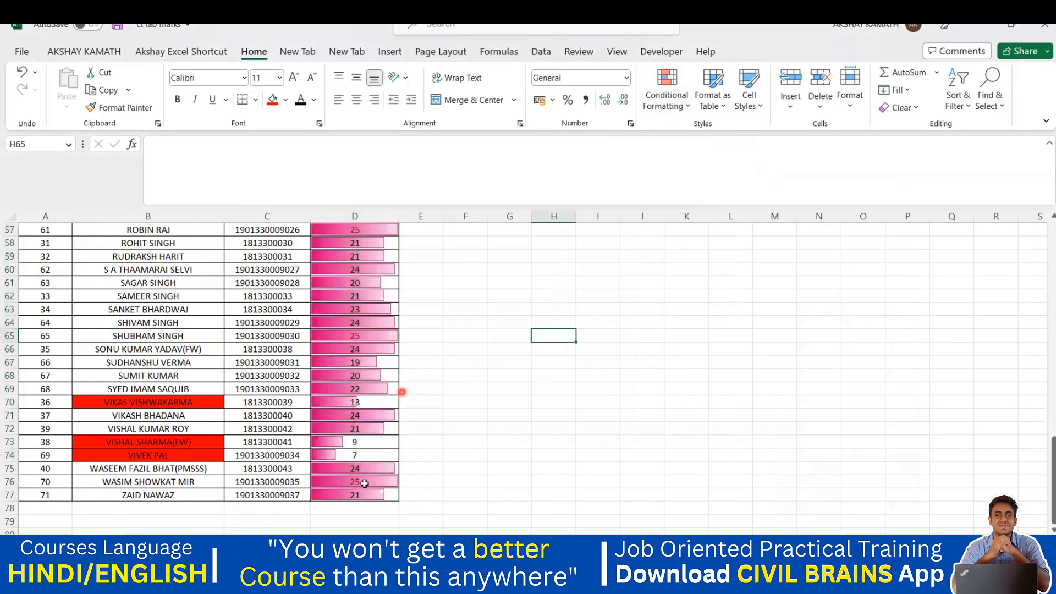
- Clear the conditional formatting rules from the Total marks in D6:D77 only
left_click_drag(367, 496, 355, 302)
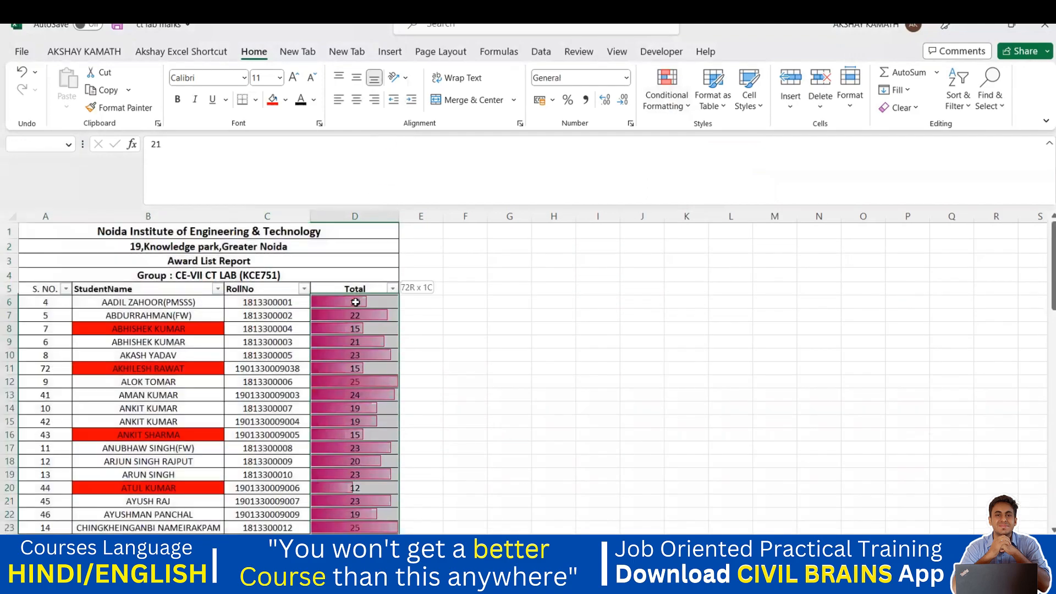
left_click(680, 104)
mouse_move(705, 321)
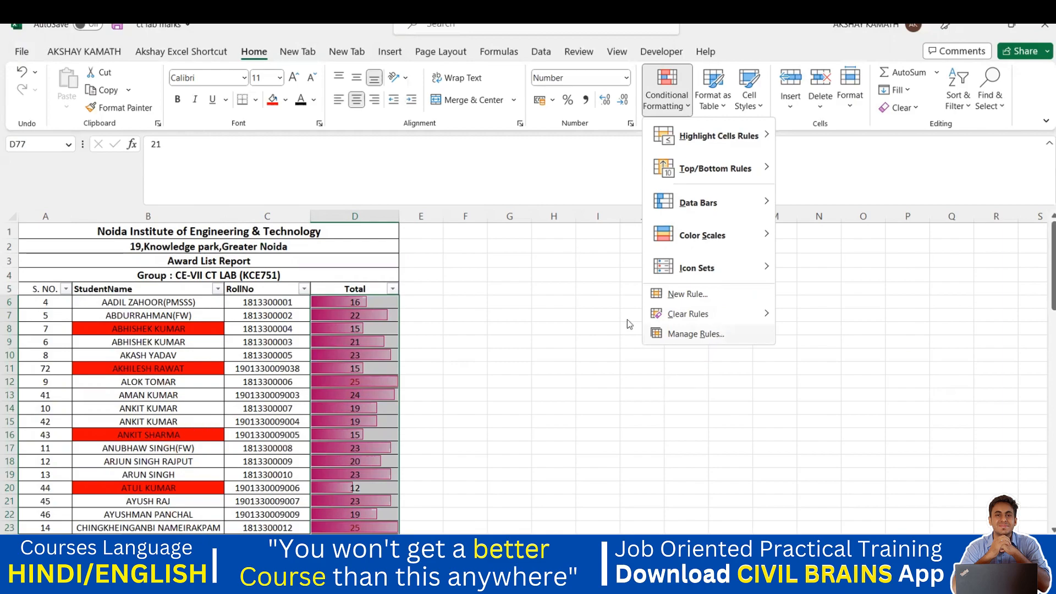
mouse_move(742, 314)
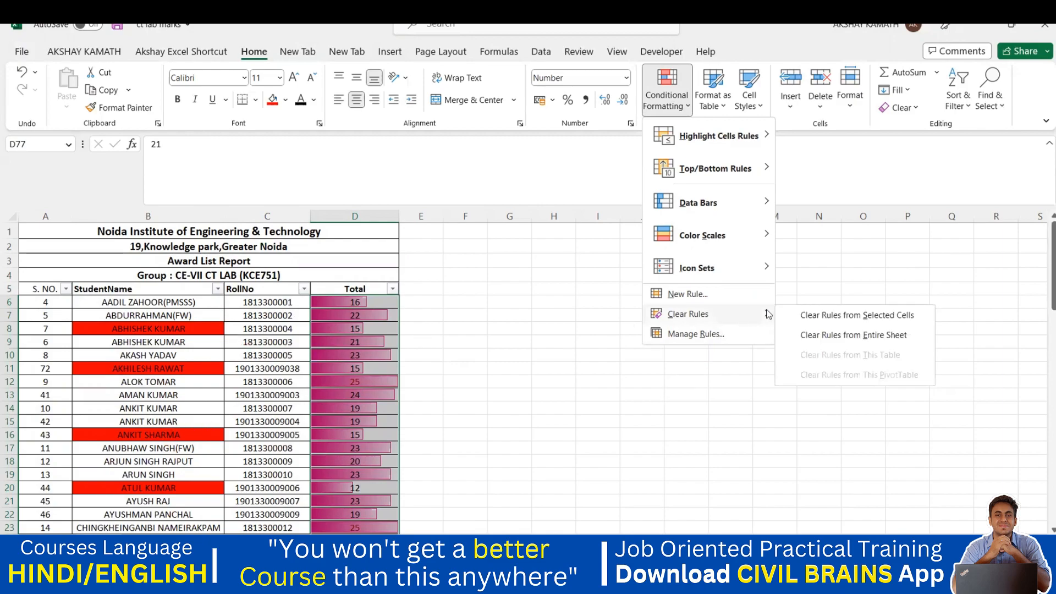
left_click(818, 319)
left_click(479, 380)
- Highlight the top 10 items among the Total marks in D6:D77 with Yellow Fill with Dark Yellow Text
left_click_drag(378, 300, 363, 515)
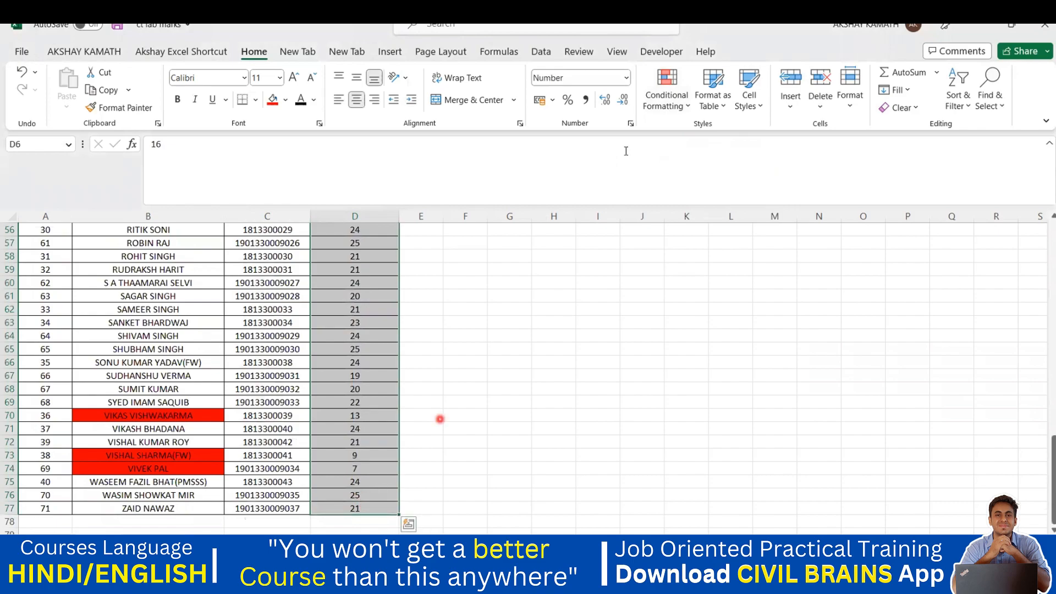
left_click(683, 102)
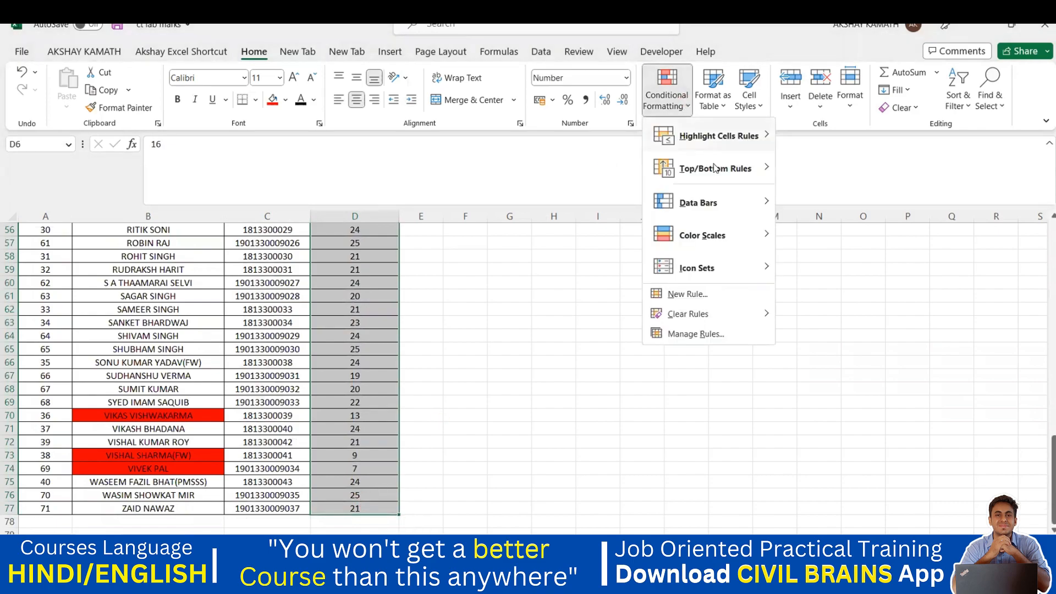
mouse_move(718, 171)
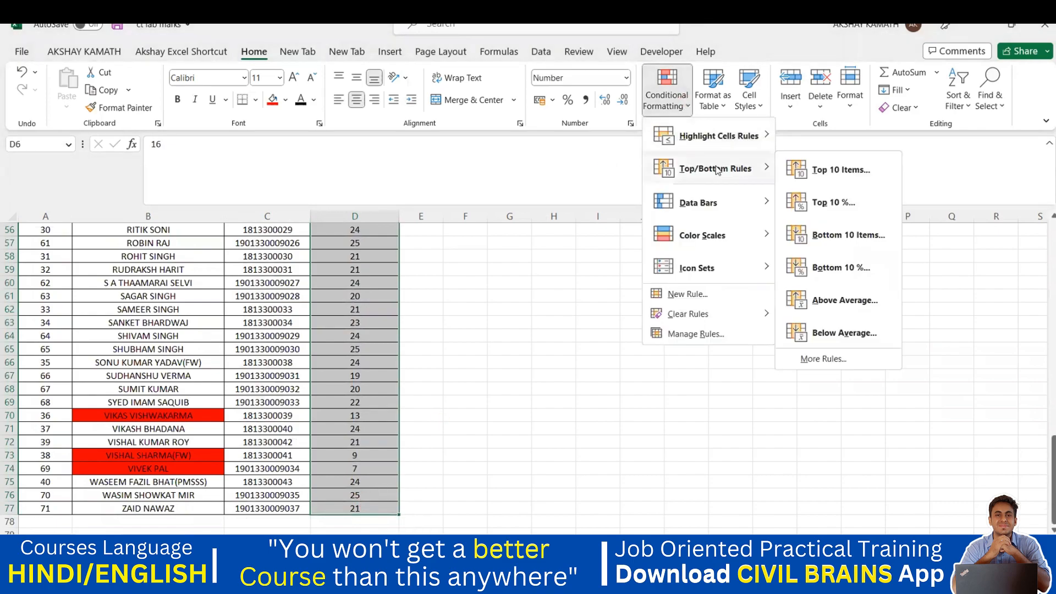
left_click(835, 172)
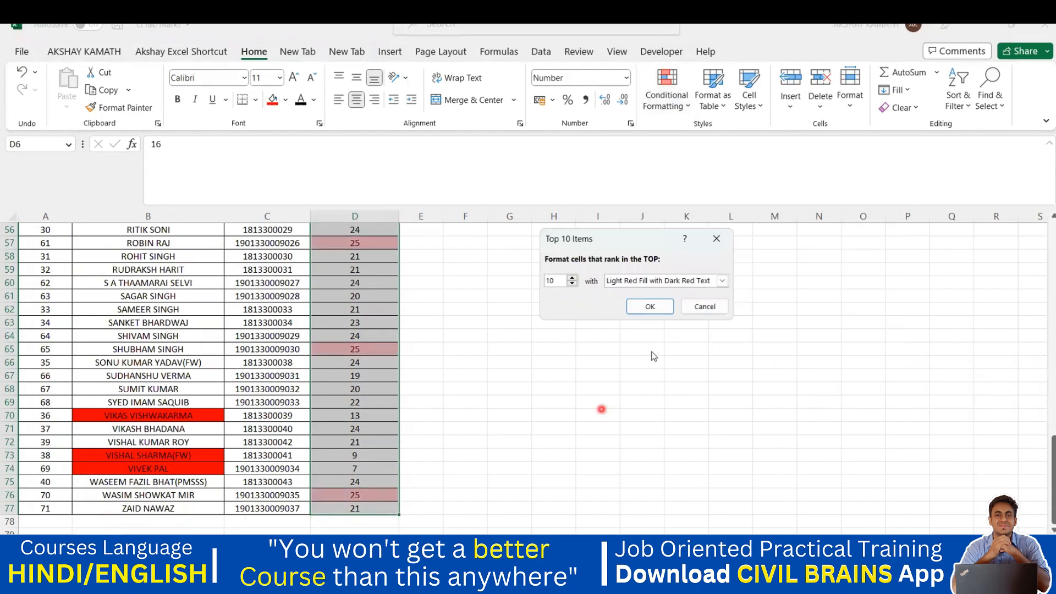
left_click(723, 282)
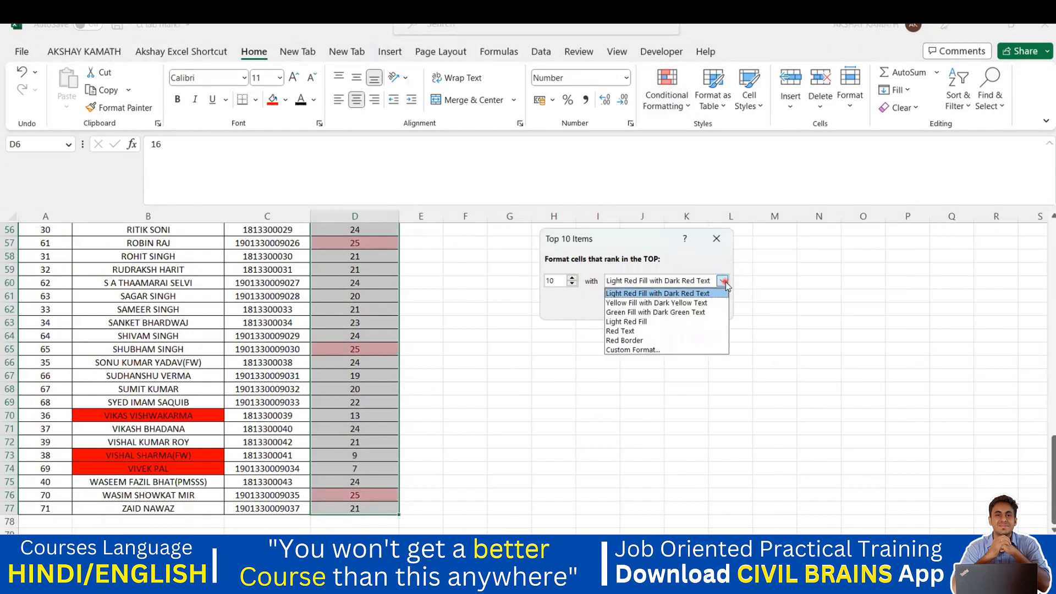
left_click(659, 323)
left_click(722, 281)
left_click(656, 303)
left_click(653, 307)
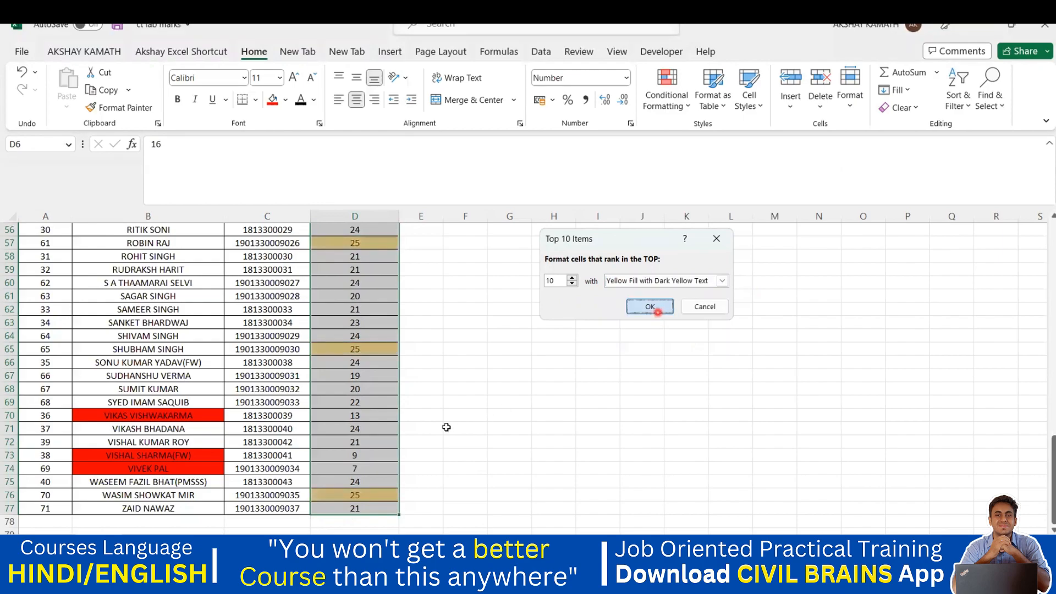
- Examine which marks in the Total column are highlighted by the top 10 rule throughout the award list
scroll(509, 404, "up", 6)
scroll(513, 400, "up", 12)
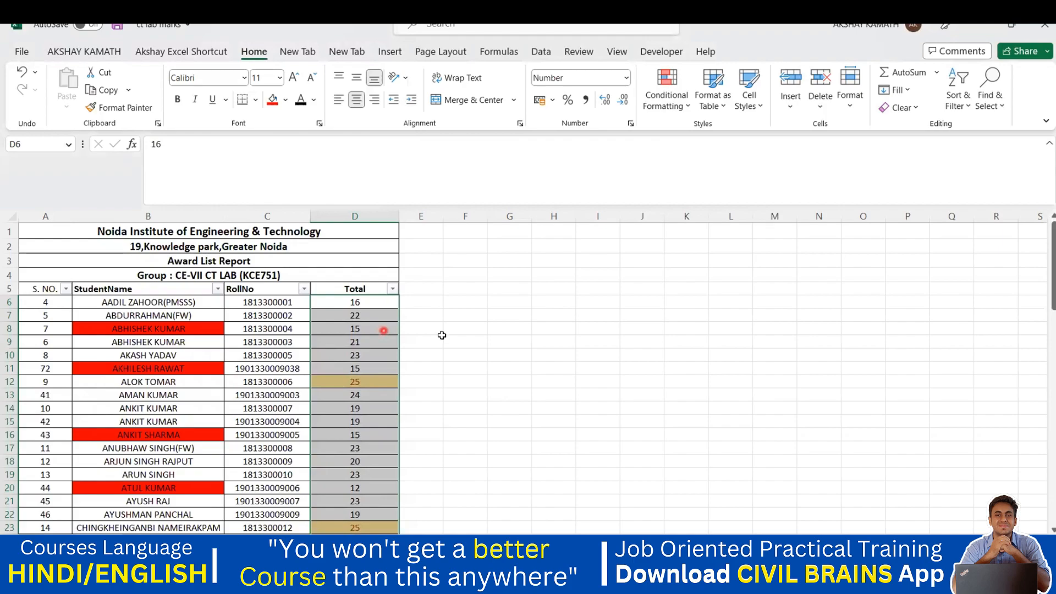
left_click(501, 356)
scroll(434, 342, "down", 2)
scroll(370, 412, "down", 1)
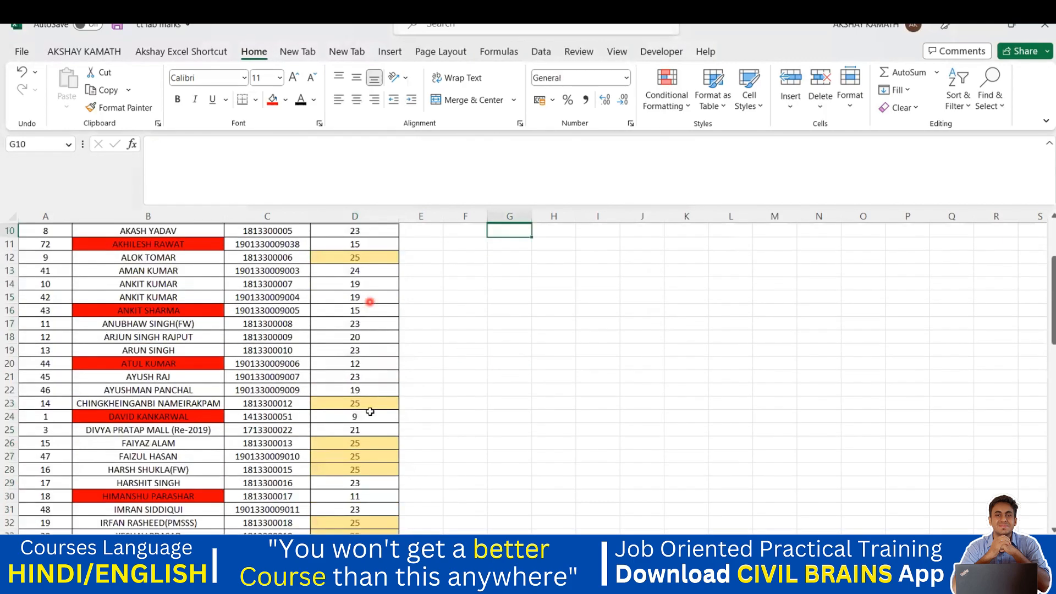
scroll(370, 412, "down", 2)
scroll(369, 358, "down", 1)
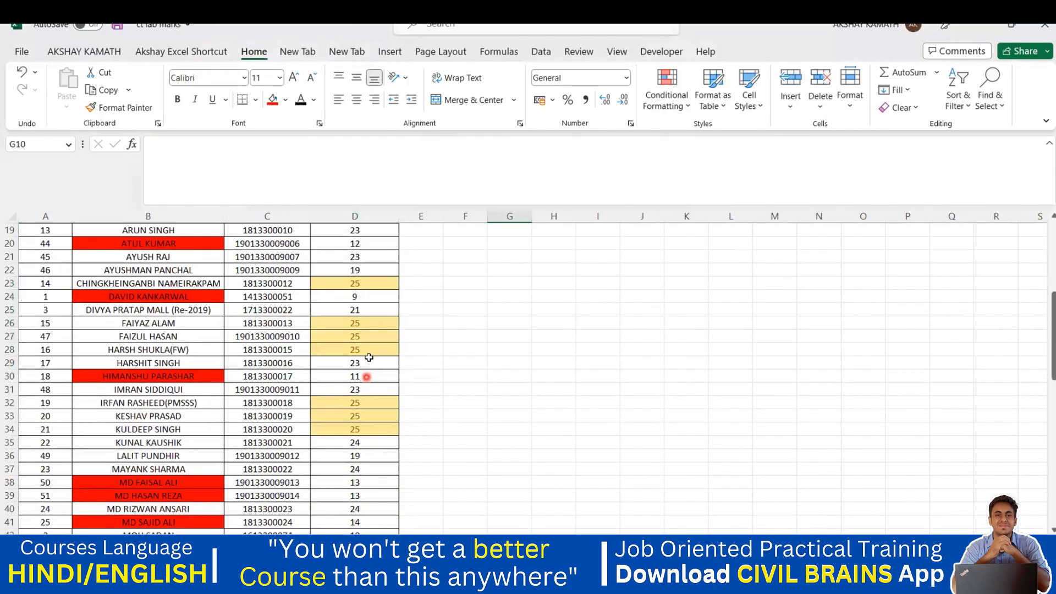
scroll(367, 386, "down", 7)
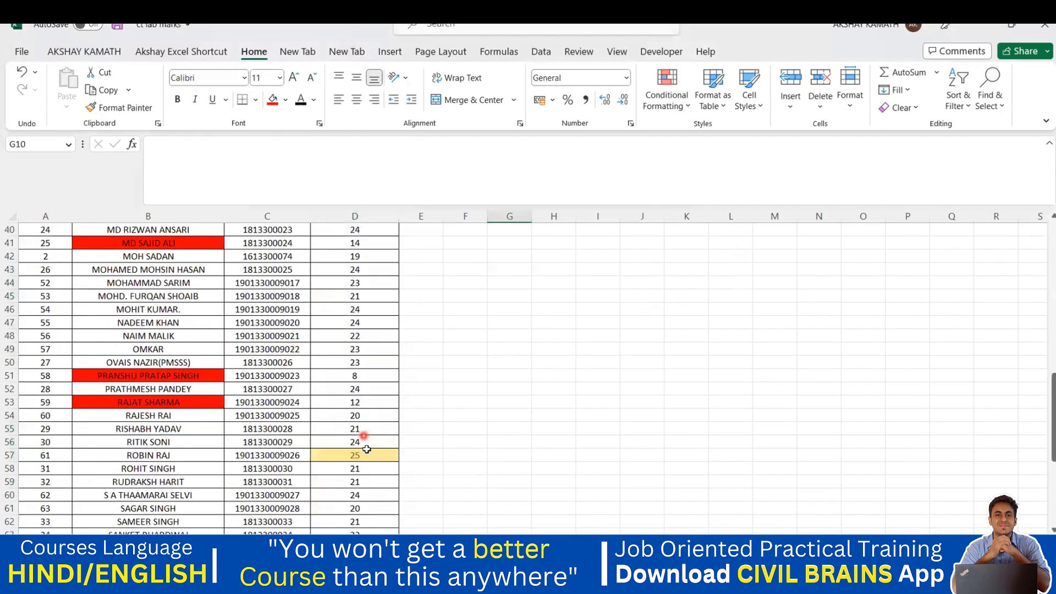
scroll(367, 450, "down", 2)
scroll(371, 418, "down", 4)
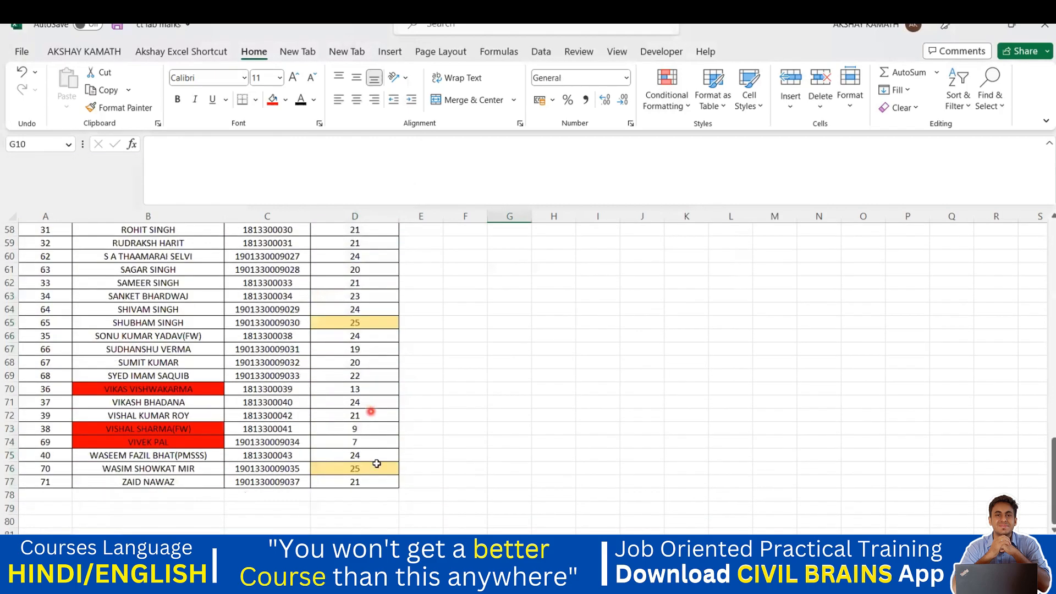
scroll(378, 478, "up", 4)
scroll(377, 477, "up", 15)
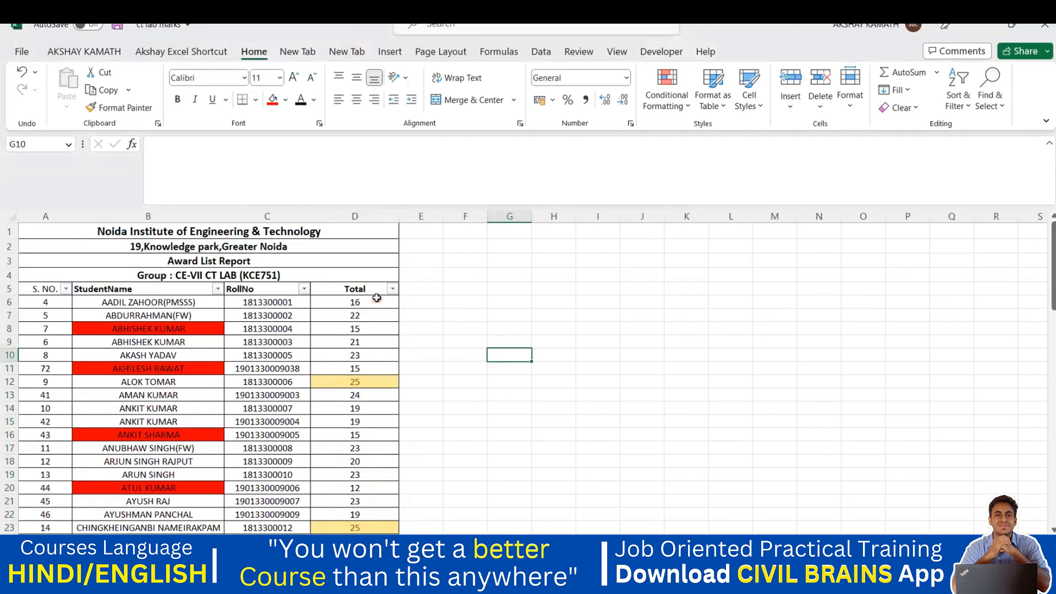
- Highlight the bottom 10 items among the Total marks in D6:D77 with Light Red Fill with Dark Red Text
left_click_drag(374, 300, 401, 523)
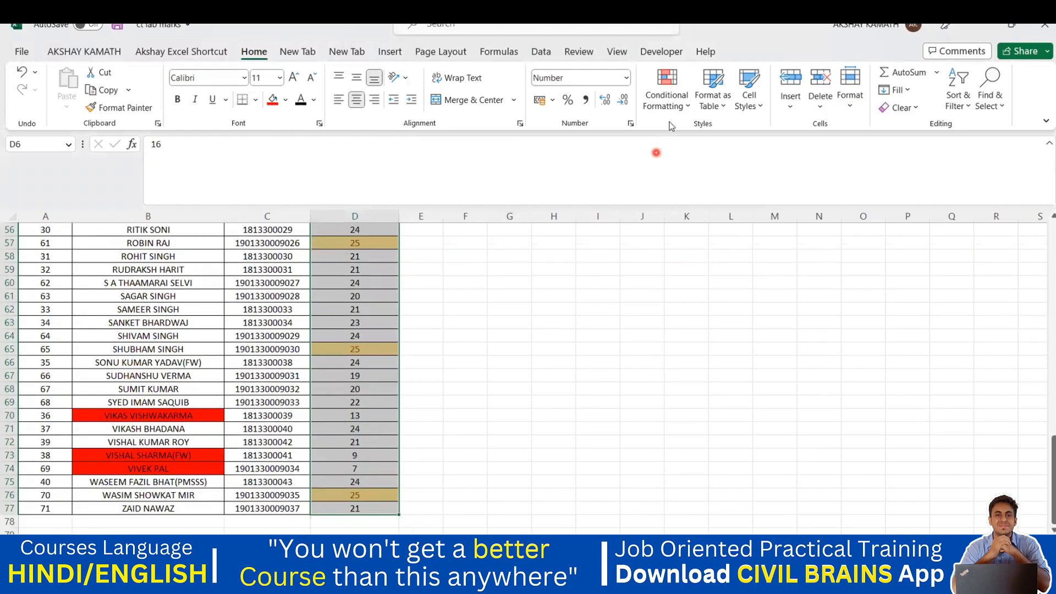
left_click(668, 102)
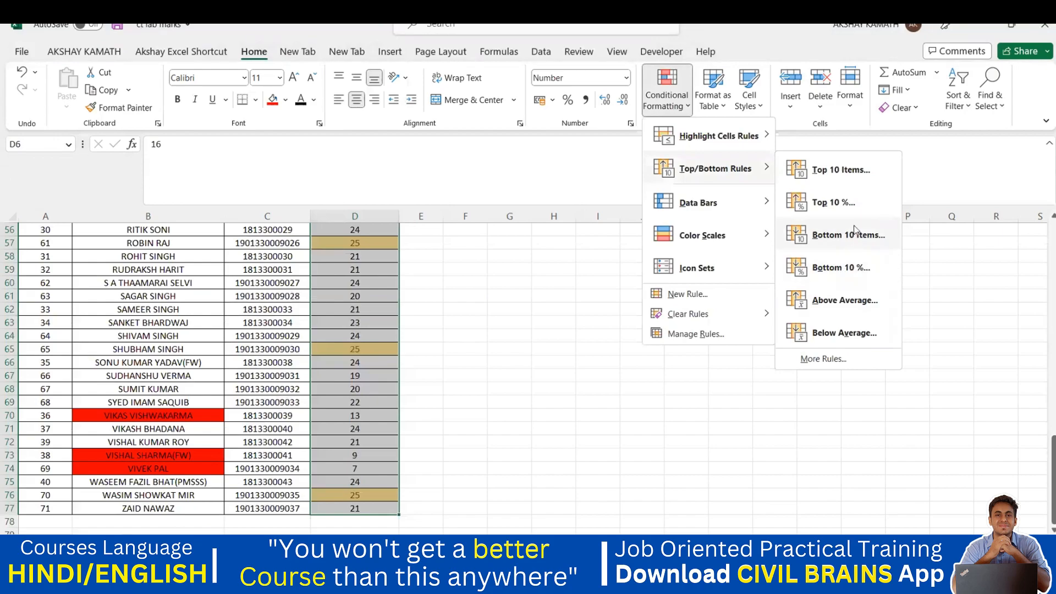
left_click(849, 235)
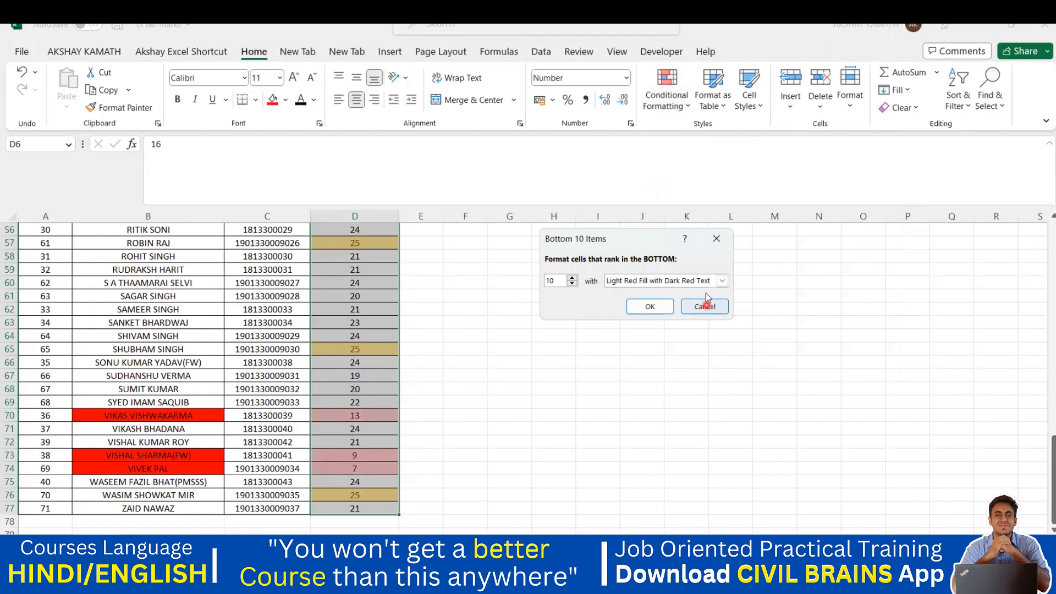
left_click(650, 307)
left_click(476, 470)
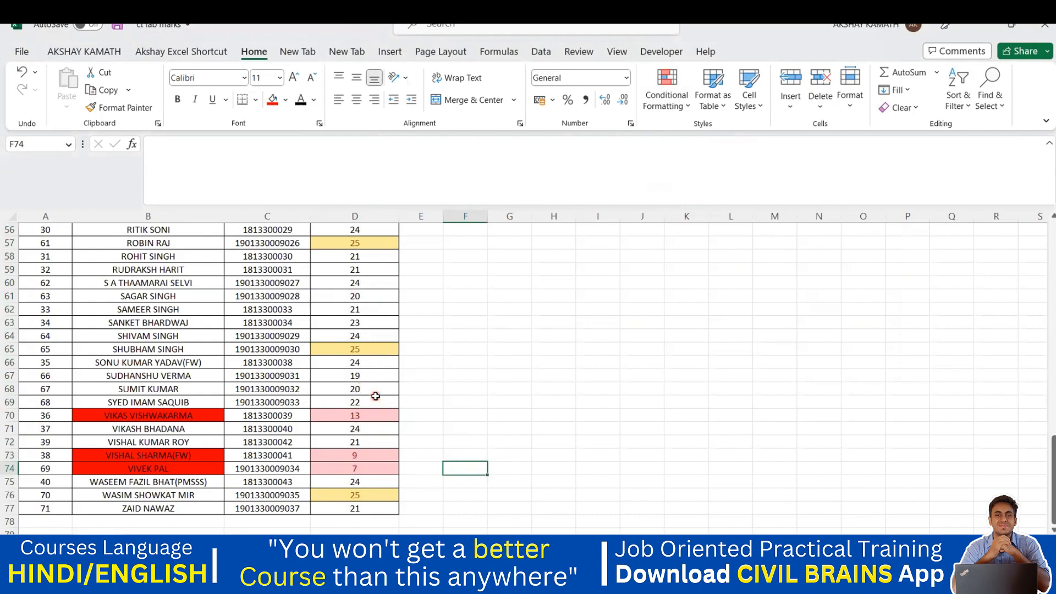
- Examine which marks in the Total column are highlighted by the bottom 10 rule throughout the award list
scroll(375, 396, "down", 3)
left_click(365, 417)
left_click(369, 380)
scroll(374, 385, "up", 6)
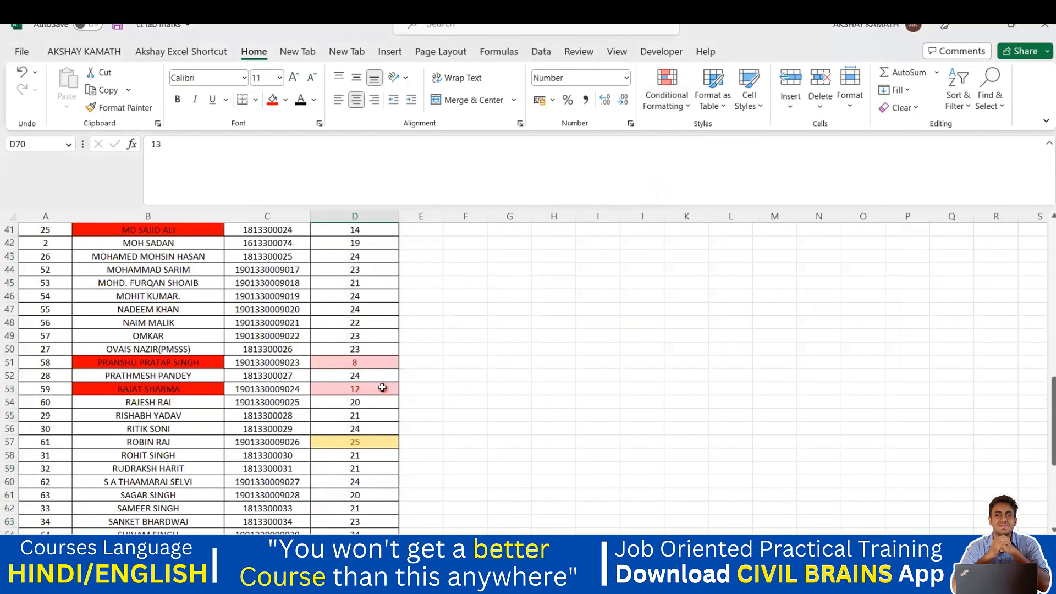
left_click(365, 362)
scroll(366, 364, "up", 5)
left_click(366, 391)
scroll(371, 393, "up", 2)
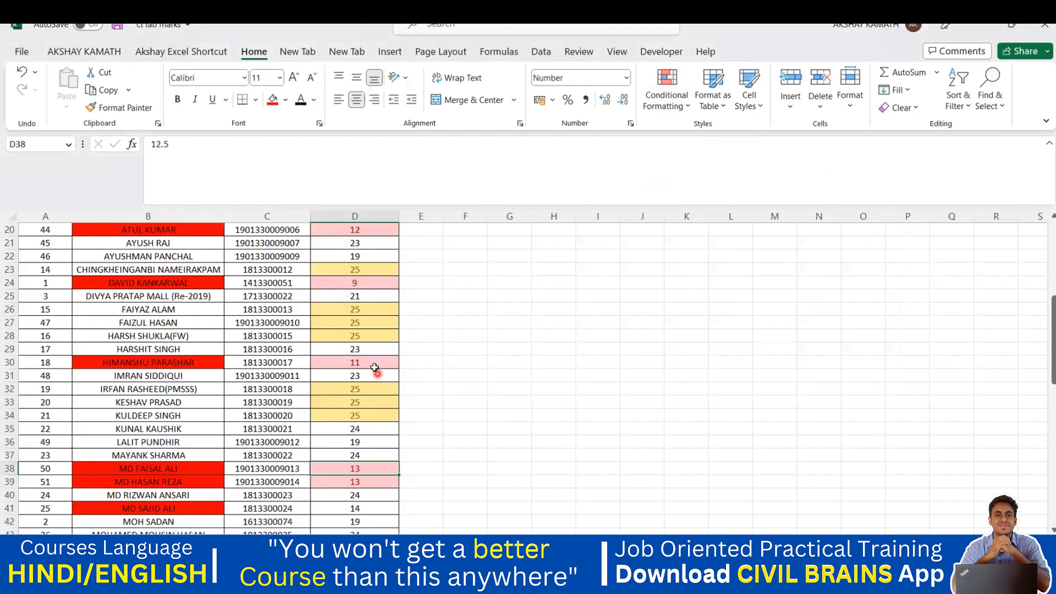
left_click(365, 283)
scroll(373, 315, "up", 2)
left_click(372, 311)
scroll(373, 317, "up", 2)
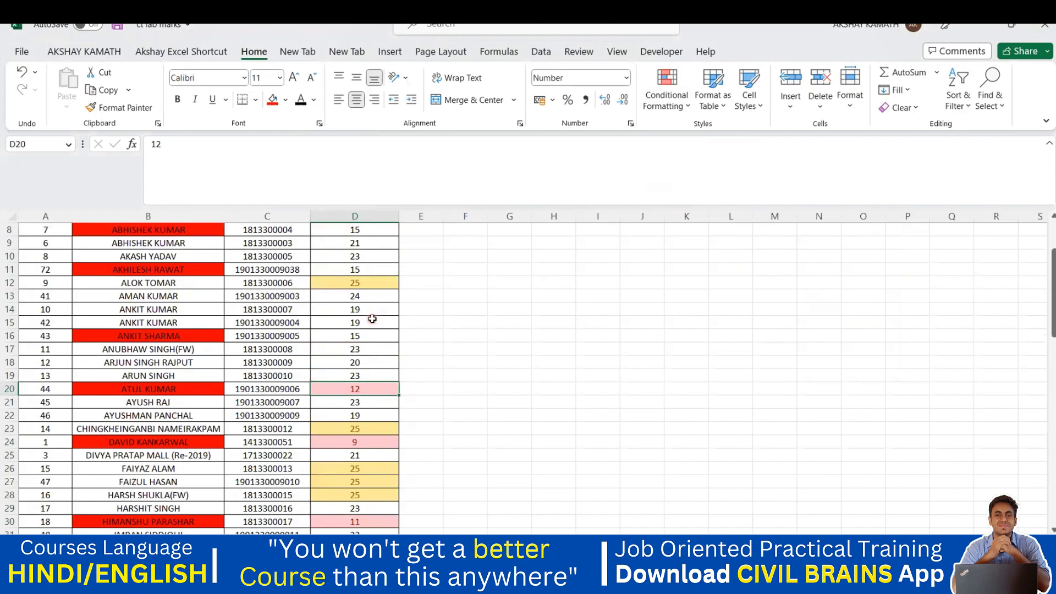
scroll(373, 319, "up", 3)
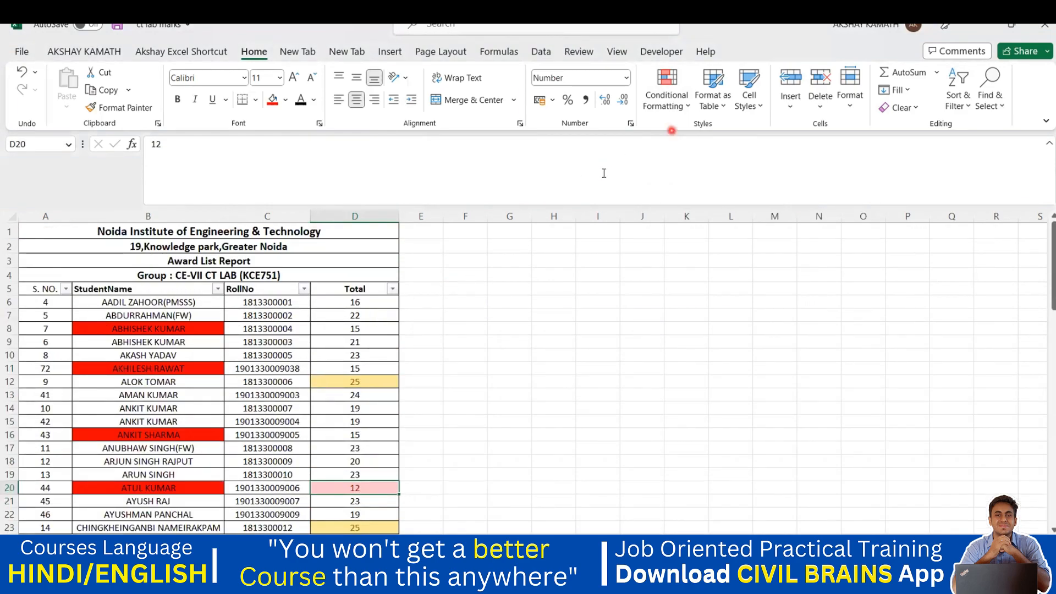
- Clear the top 10 and bottom 10 conditional formatting rules from the Total marks in D6:D77 only
left_click_drag(369, 302, 359, 495)
left_click(665, 105)
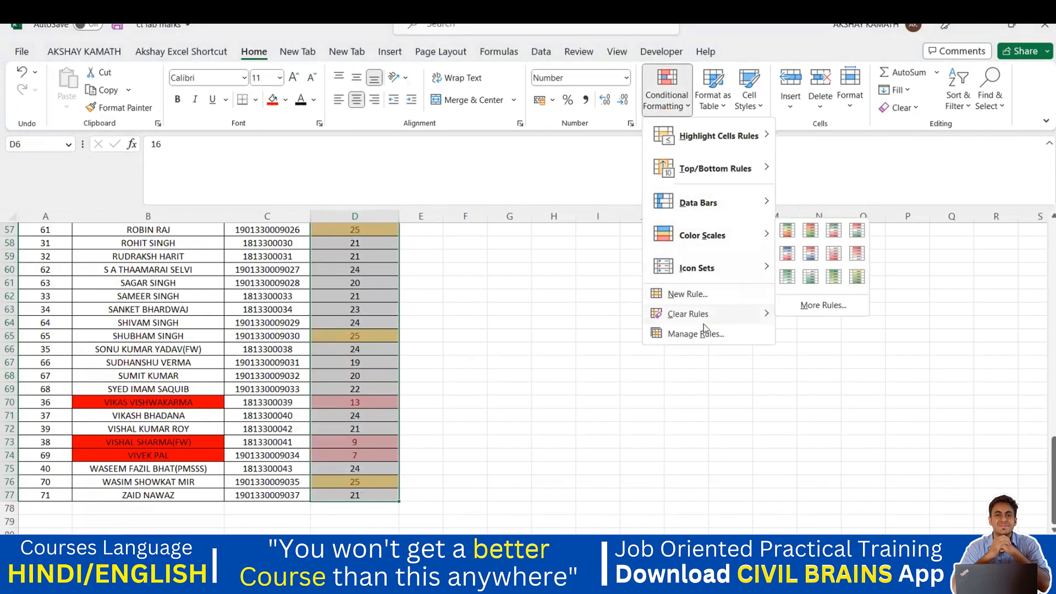
mouse_move(709, 315)
left_click(829, 314)
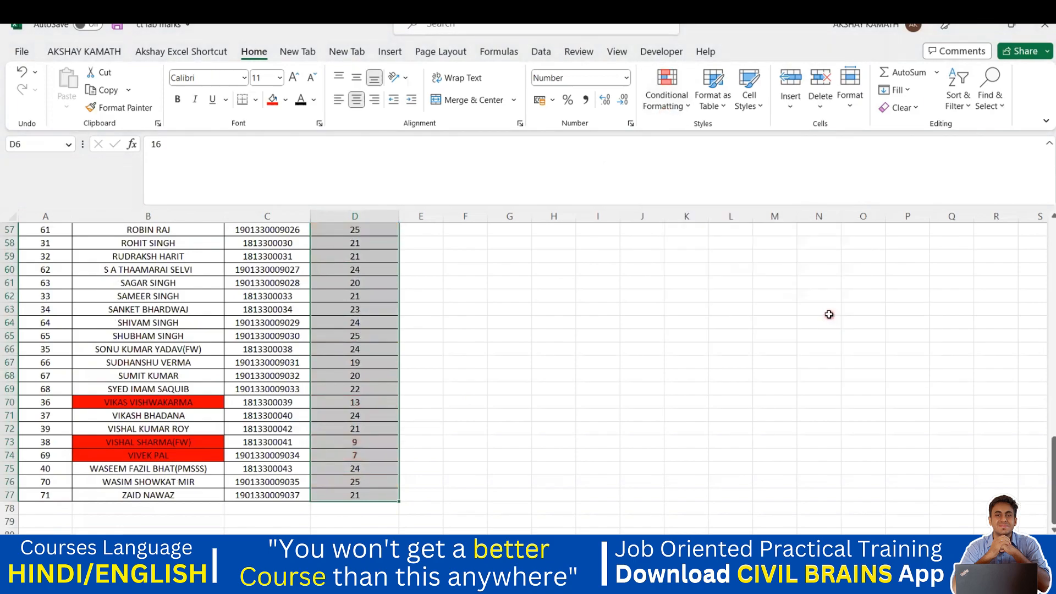
left_click(668, 102)
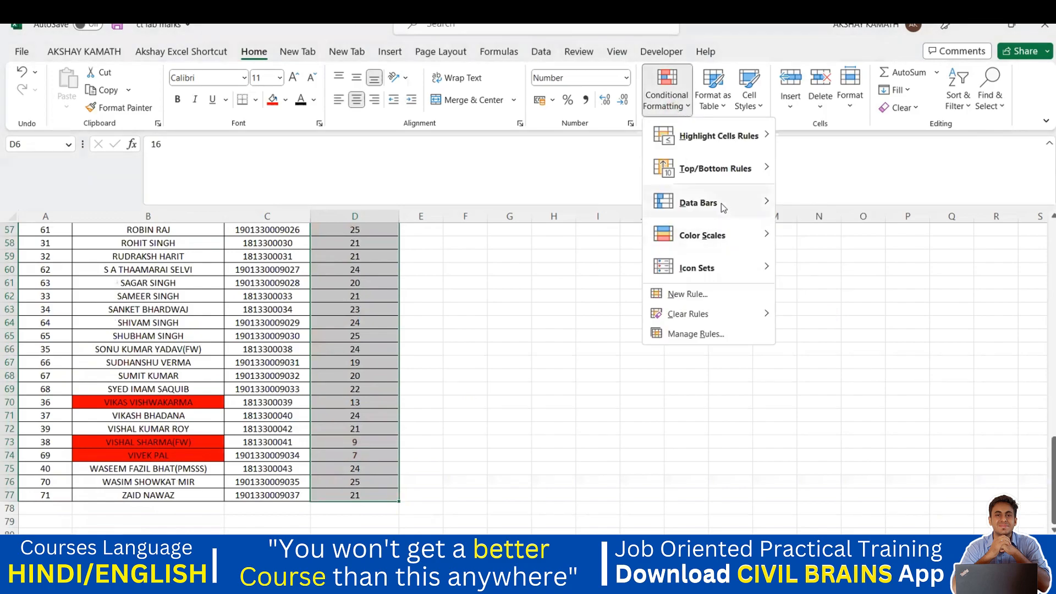
mouse_move(724, 208)
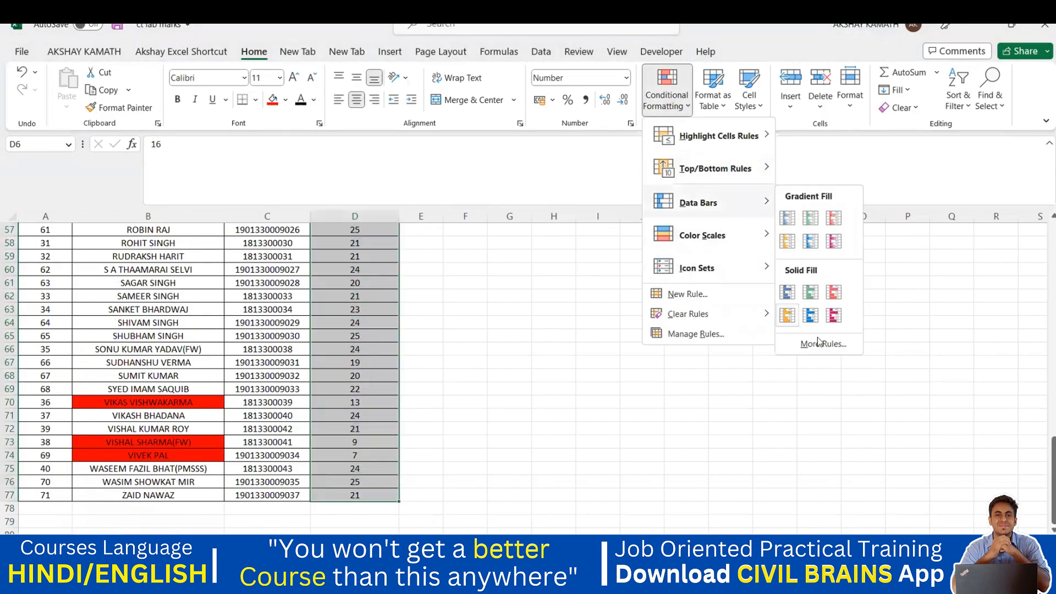
mouse_move(737, 169)
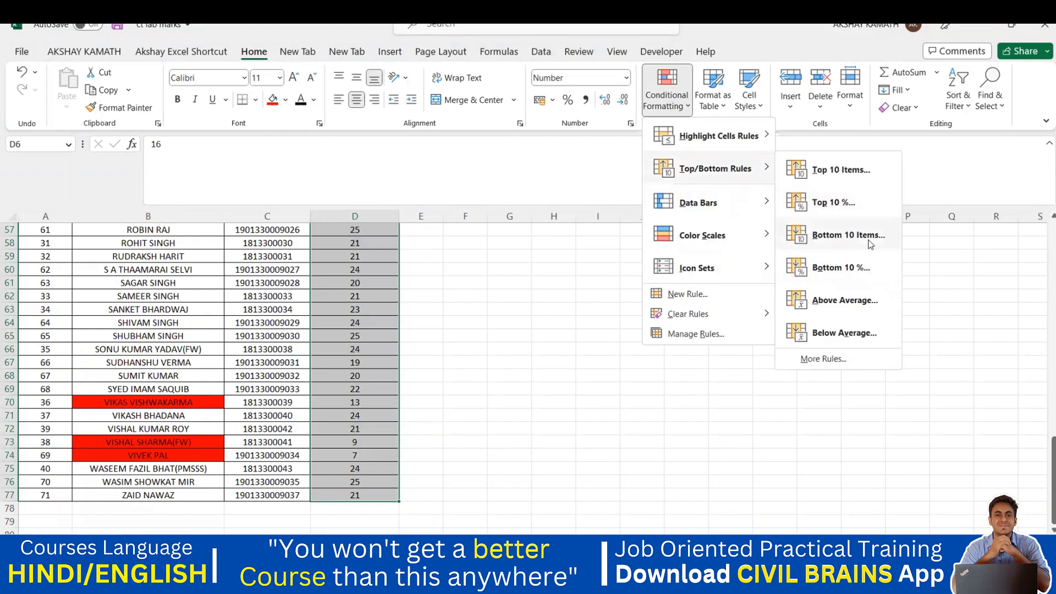
left_click(845, 300)
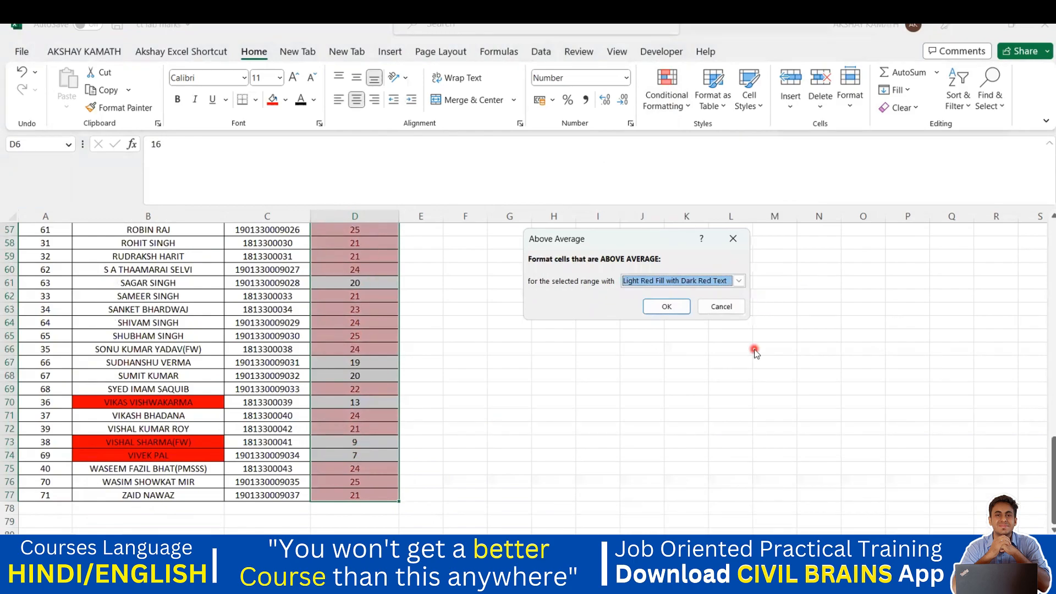
left_click(733, 241)
- Look through the full range of Total marks in D6:D77 that the average is based on
scroll(377, 280, "up", 1)
scroll(357, 291, "up", 18)
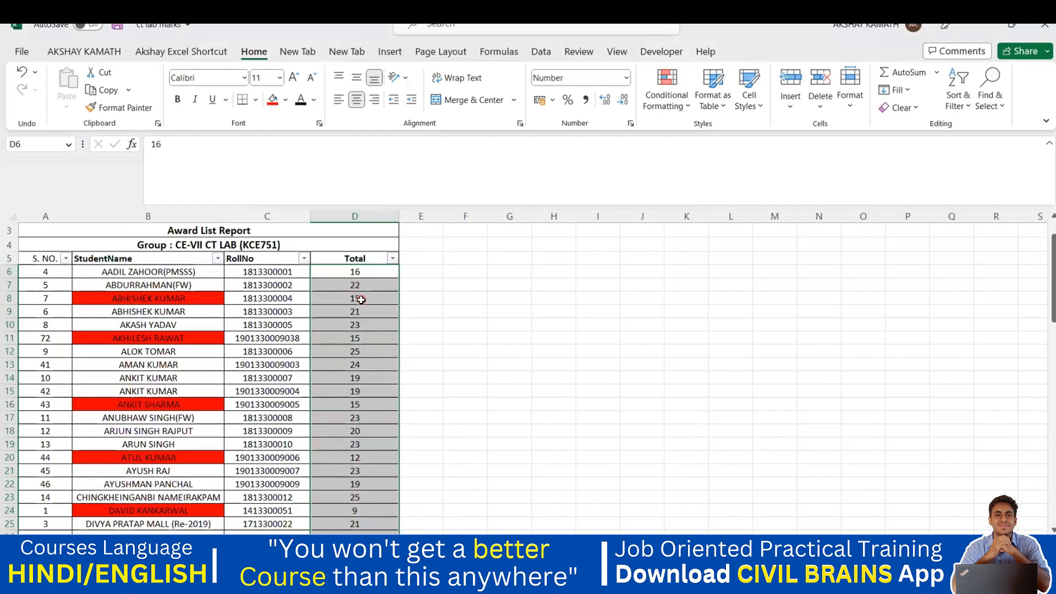
scroll(362, 329, "down", 2)
scroll(363, 336, "down", 16)
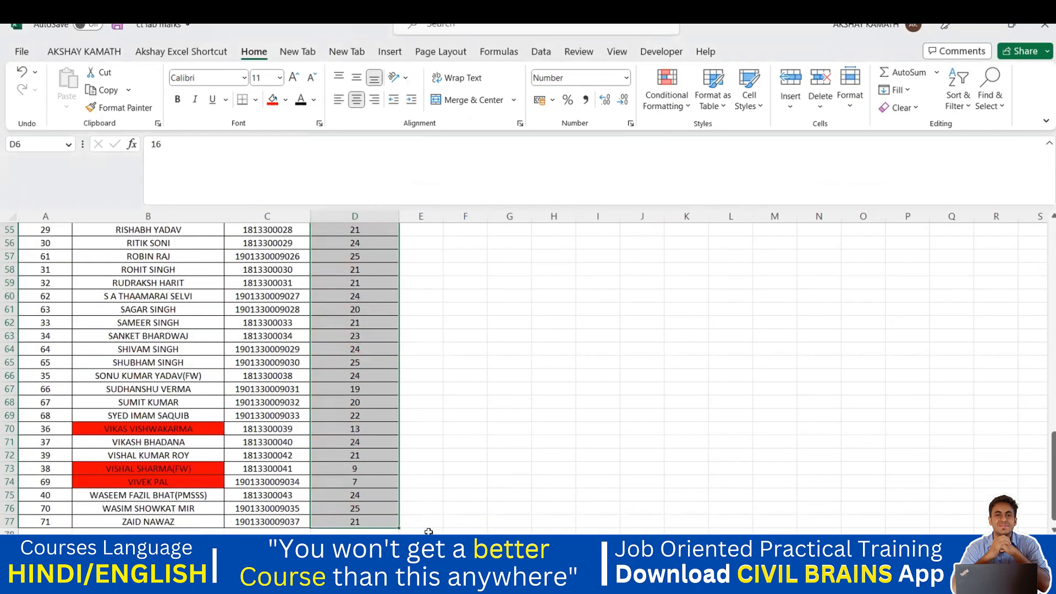
scroll(369, 276, "up", 9)
scroll(357, 258, "down", 14)
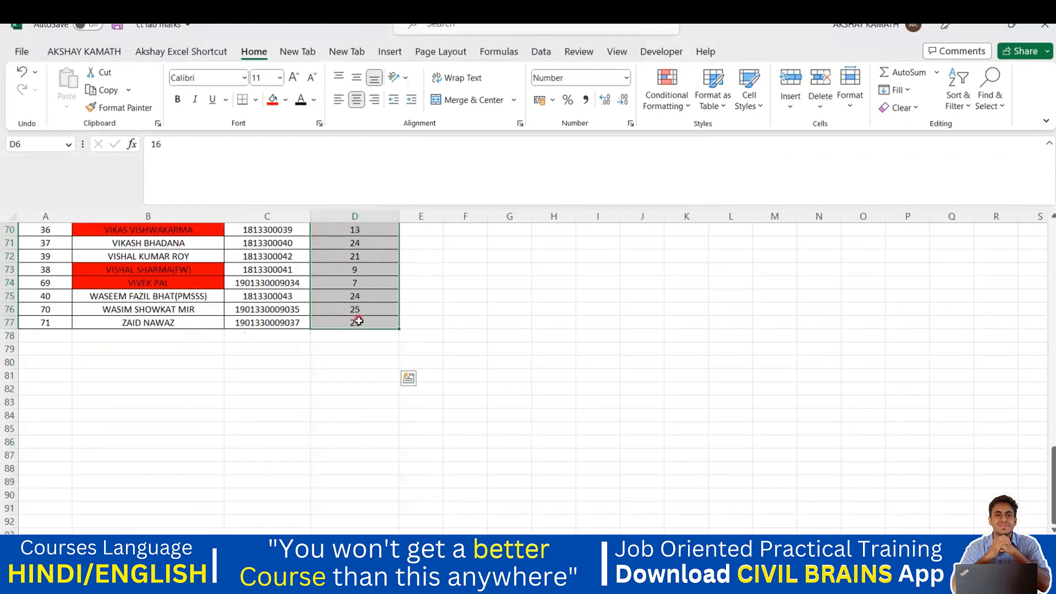
scroll(358, 321, "down", 2)
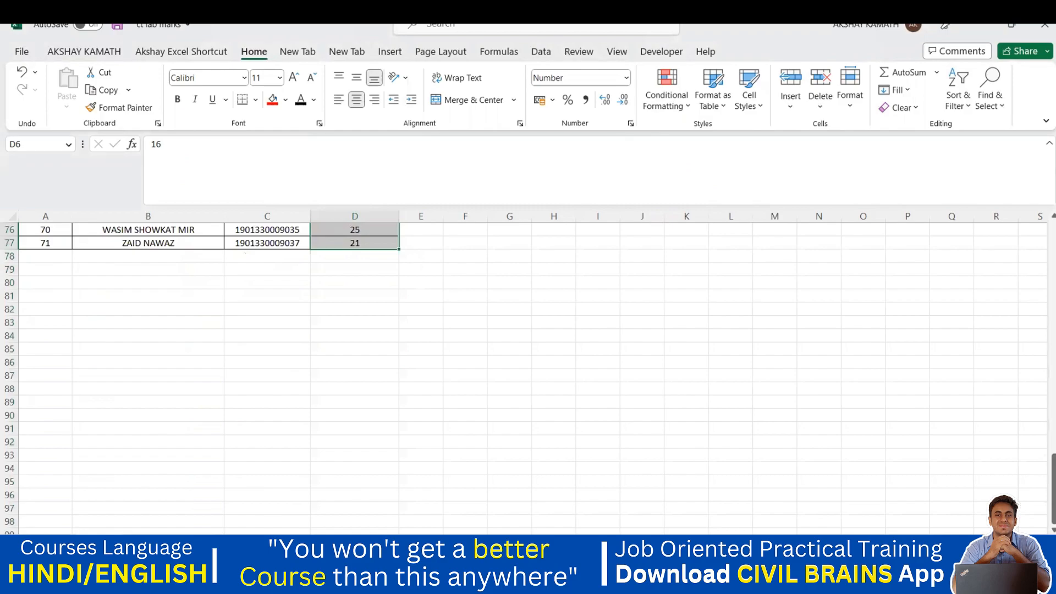
scroll(741, 502, "up", 8)
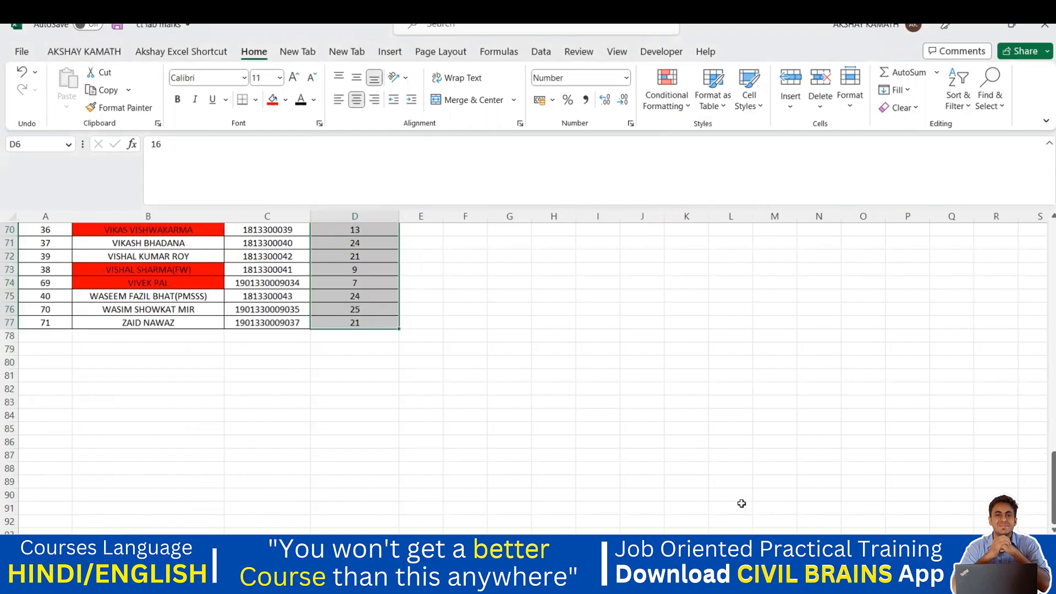
- Highlight the below-average Total marks in D6:D77 with Light Red Fill with Dark Red Text
left_click(675, 106)
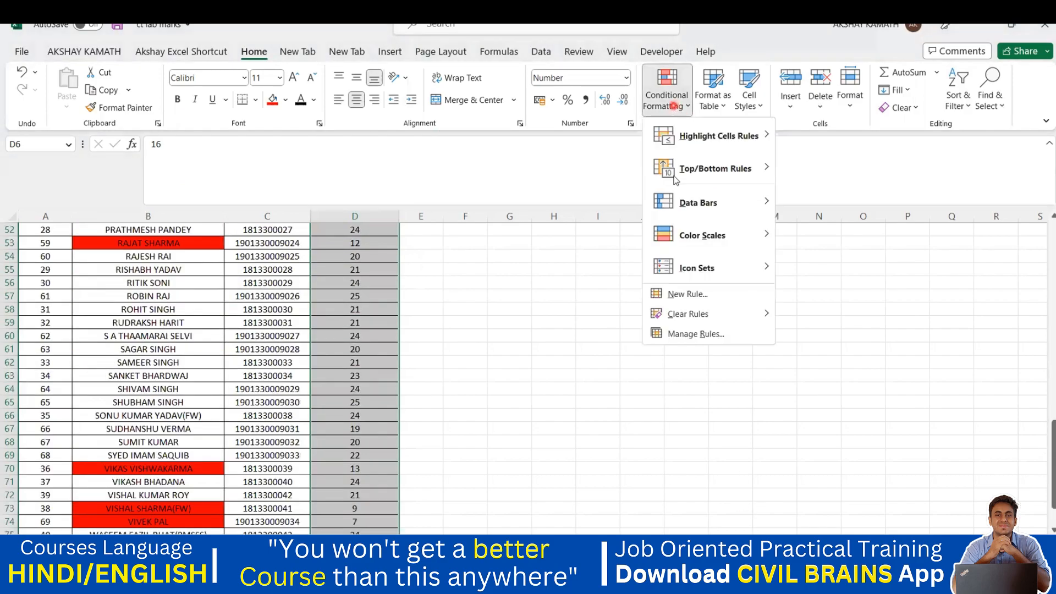
mouse_move(713, 275)
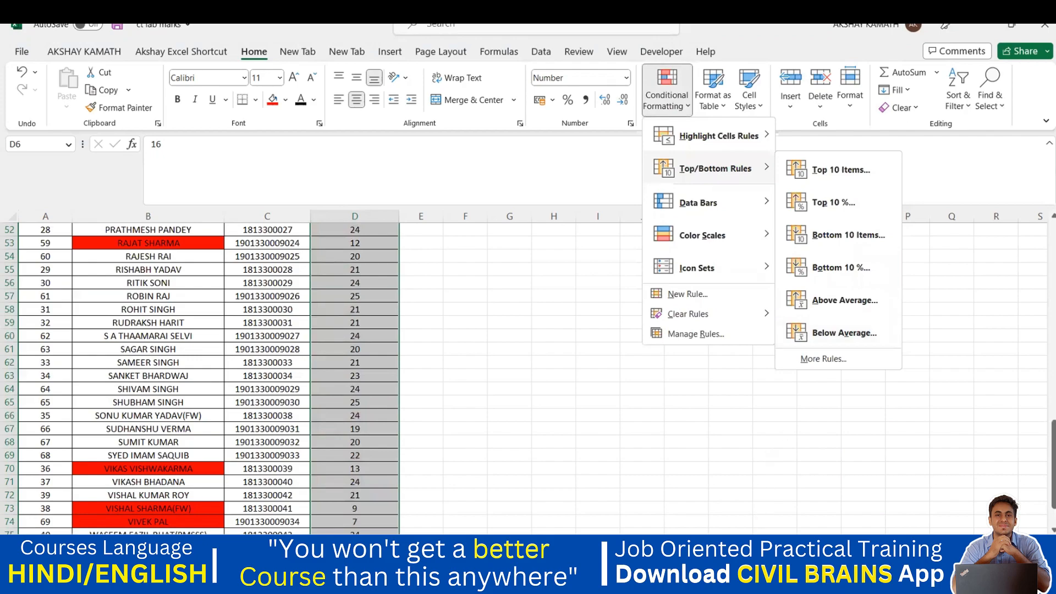
left_click(847, 333)
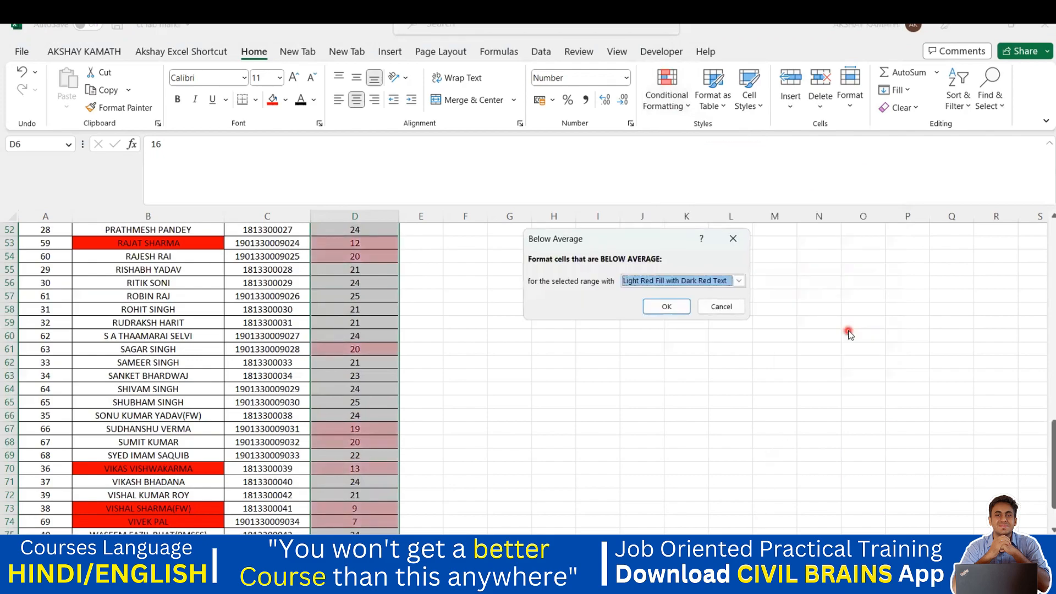
left_click(677, 306)
- Examine which Total marks are highlighted by the below-average rule throughout the award list
scroll(510, 355, "up", 15)
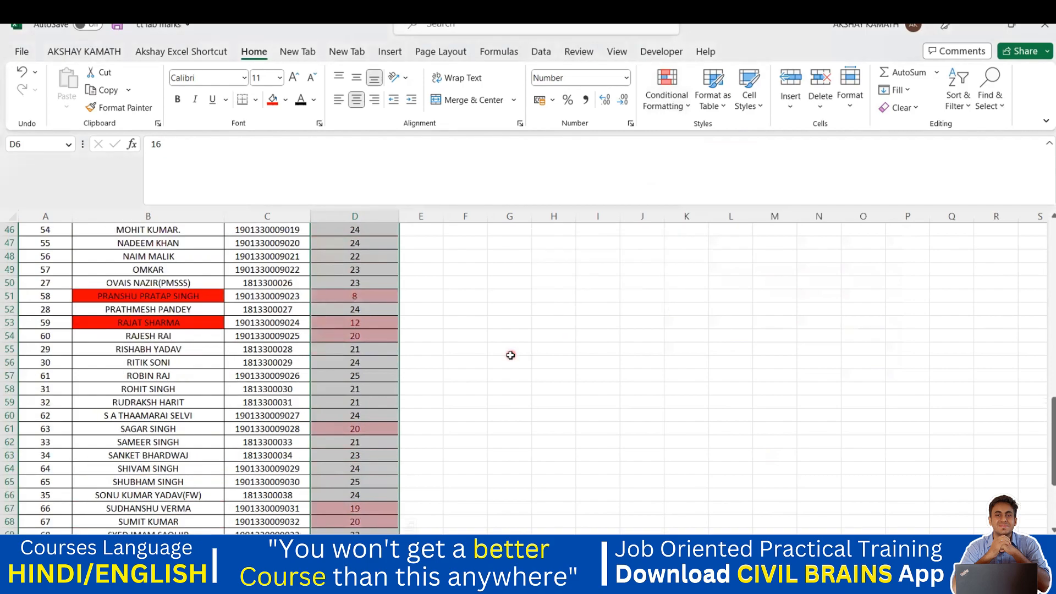
scroll(510, 355, "up", 2)
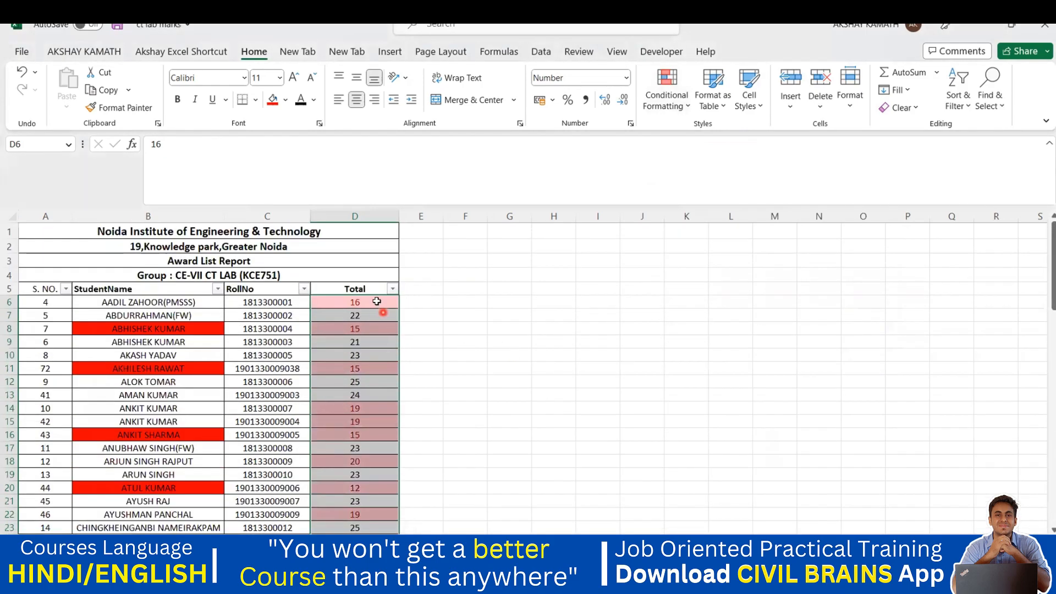
scroll(377, 329, "down", 1)
scroll(376, 329, "down", 3)
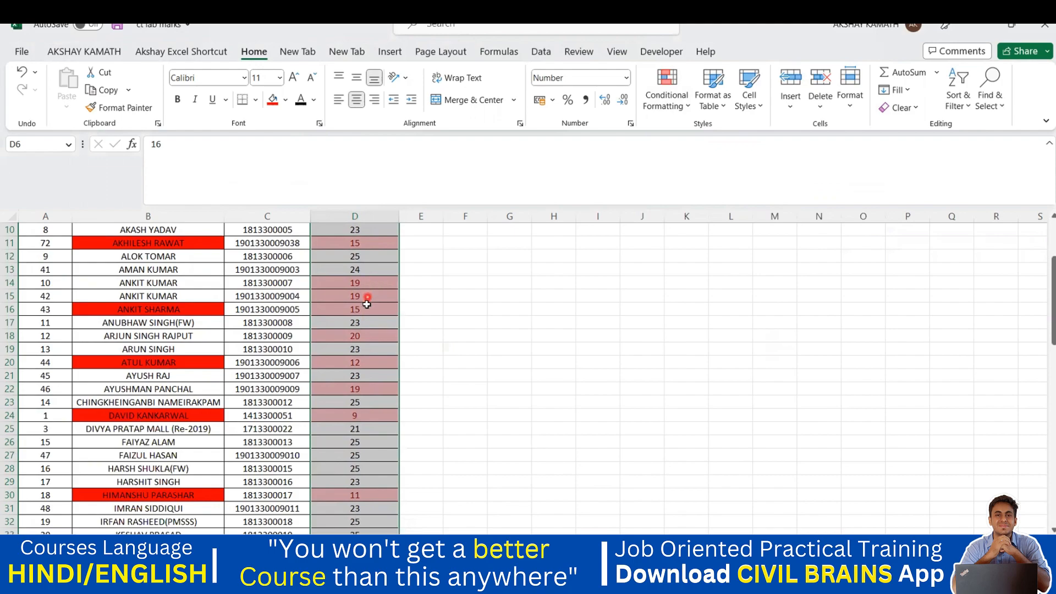
scroll(367, 311, "down", 1)
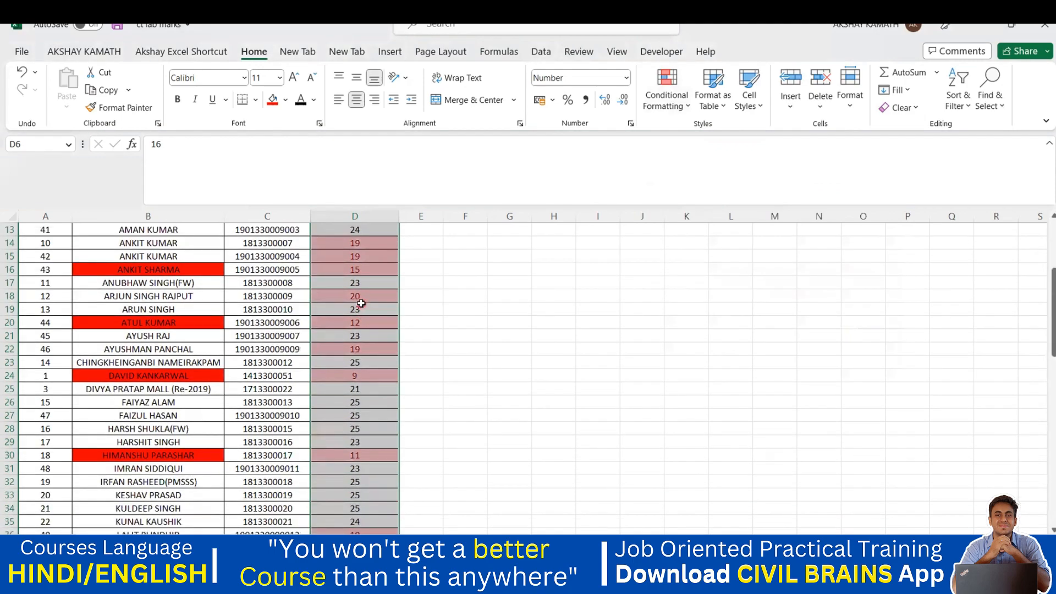
scroll(361, 303, "down", 5)
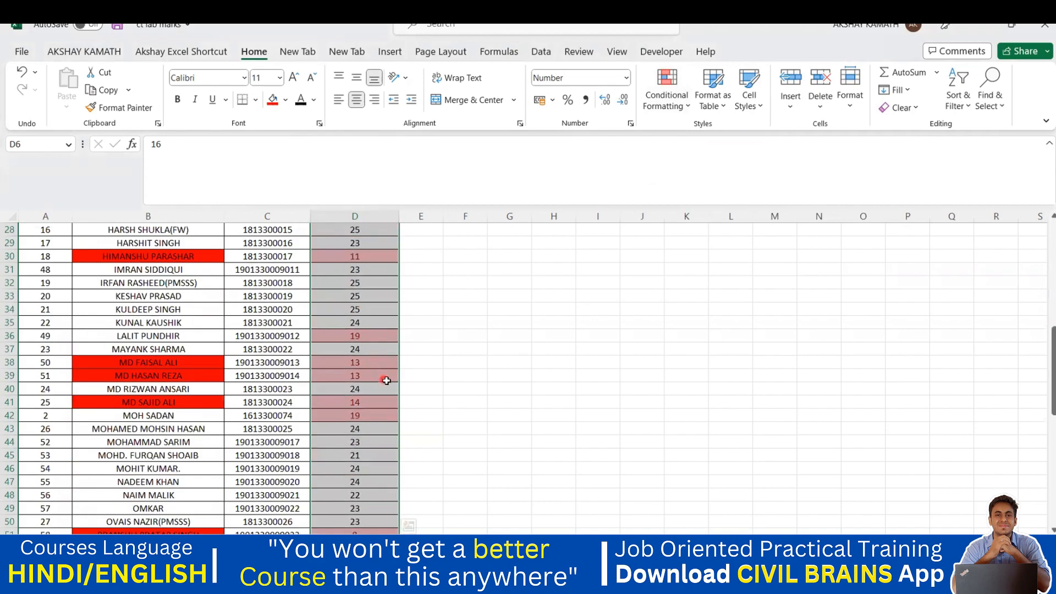
scroll(386, 381, "down", 3)
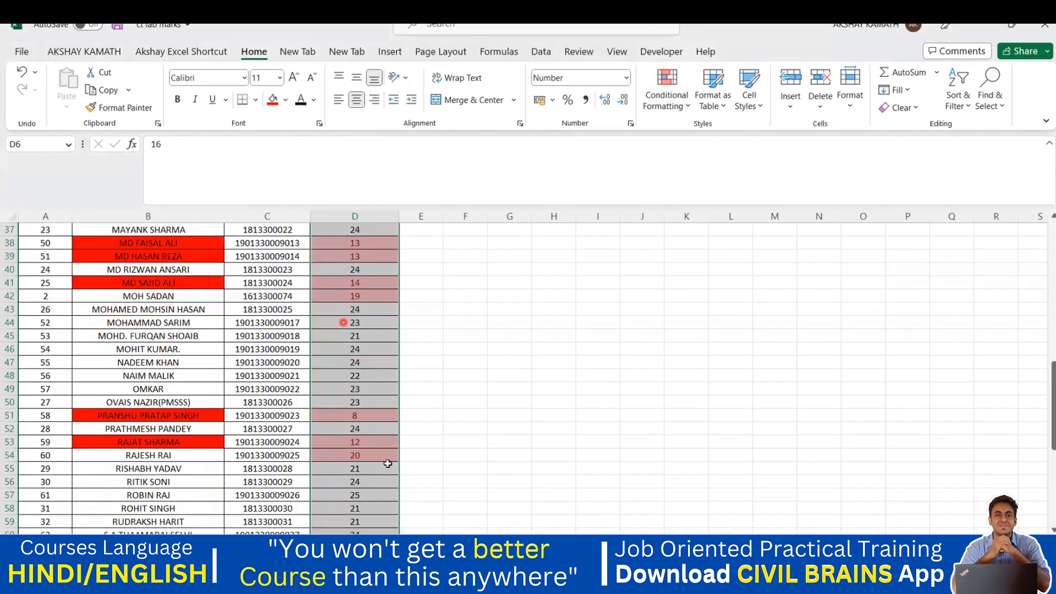
left_click(667, 99)
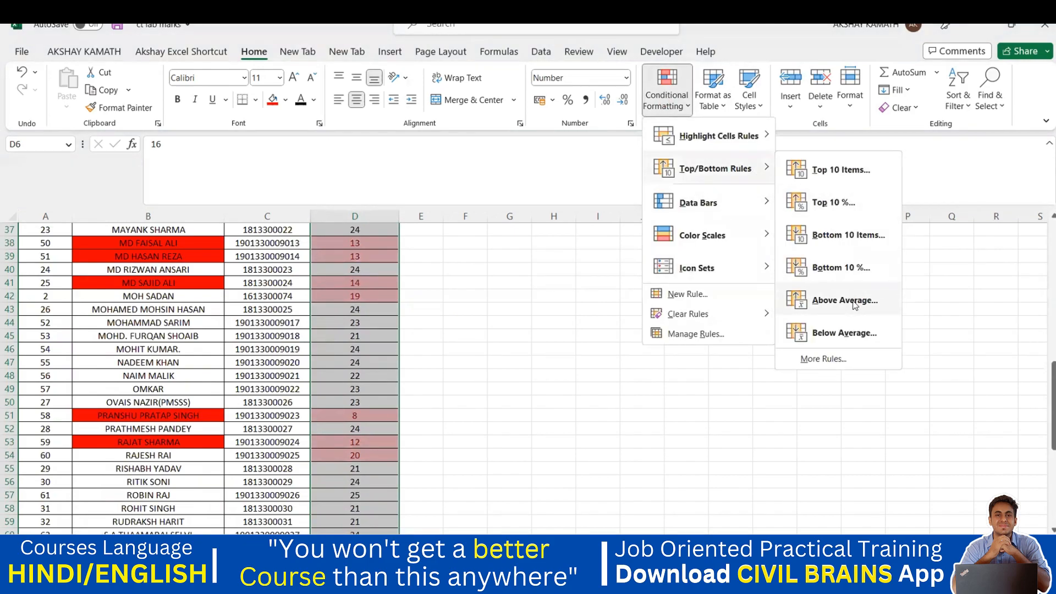
left_click(830, 362)
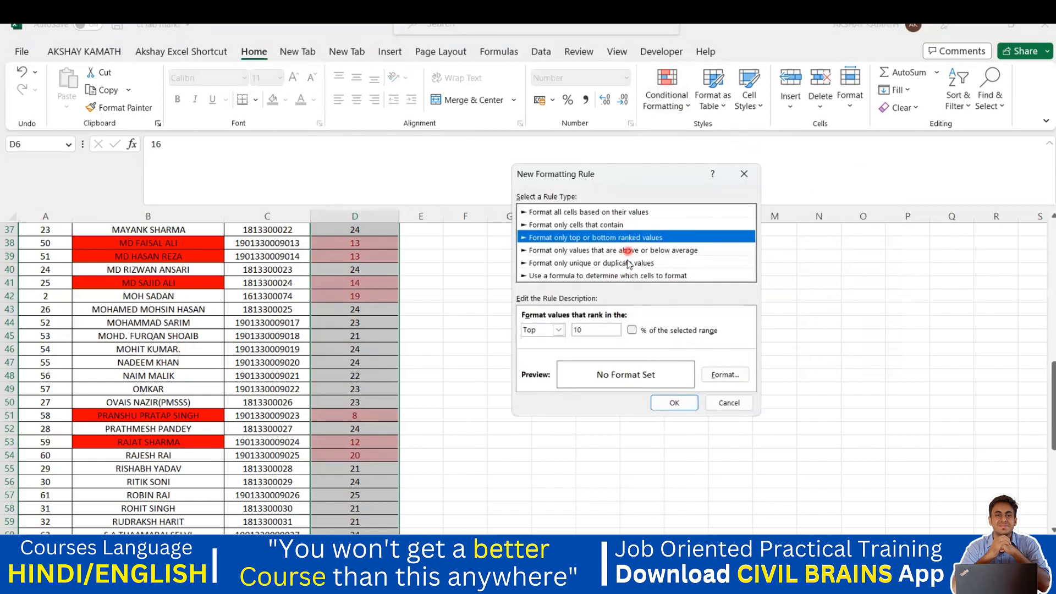
left_click(609, 262)
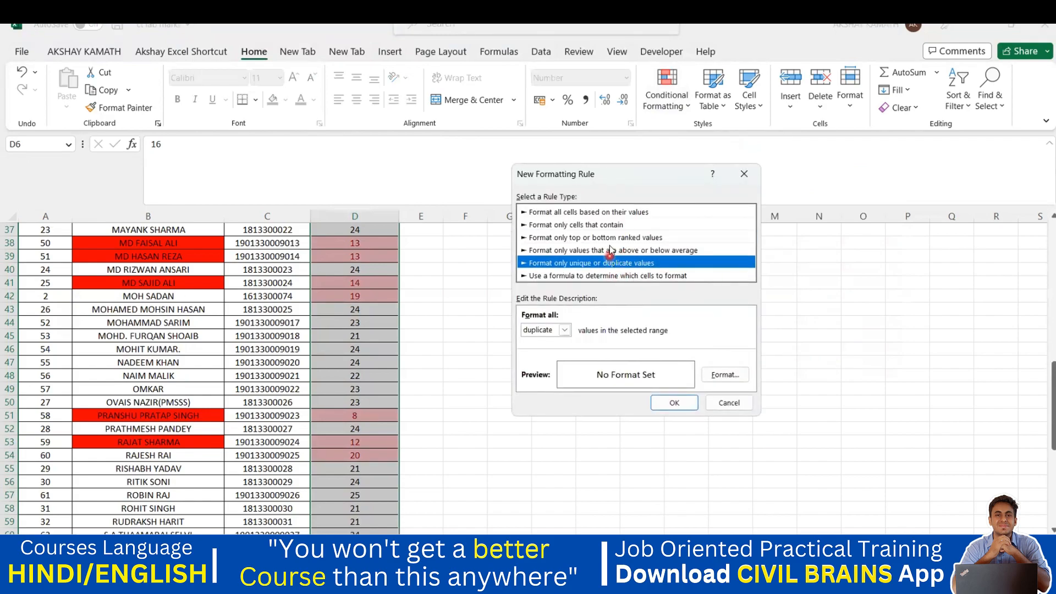
left_click(745, 174)
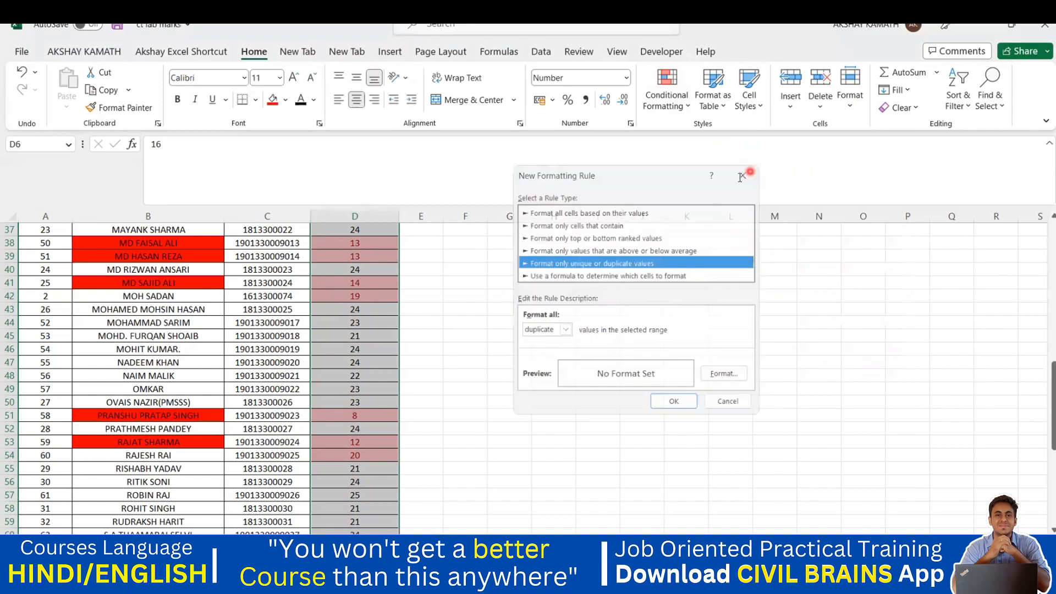
- Apply the directional icon set with three coloured arrows to the Total marks in D6:D77
left_click(675, 108)
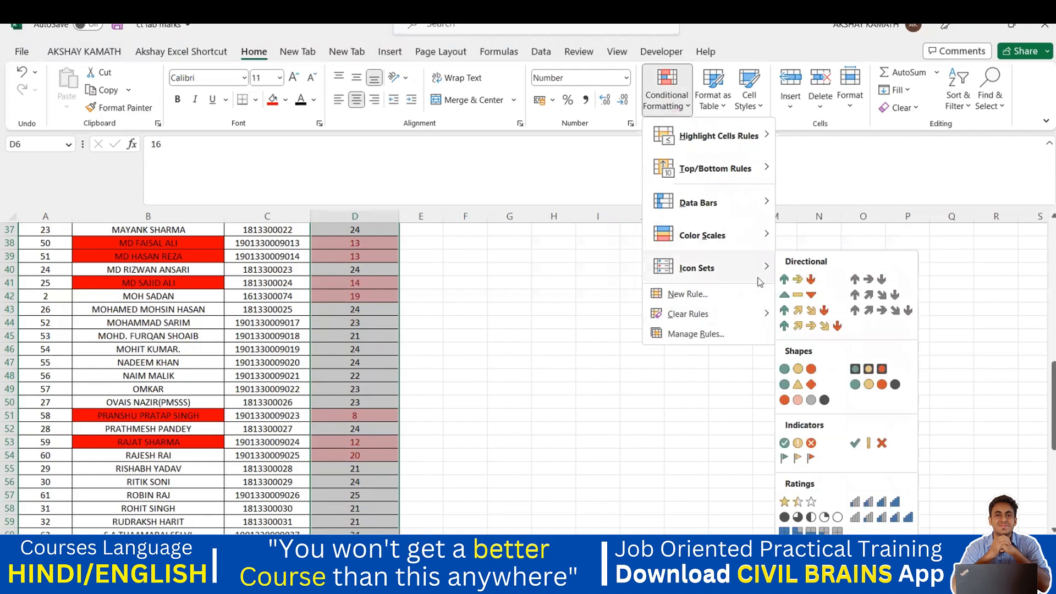
left_click(799, 283)
scroll(434, 429, "up", 12)
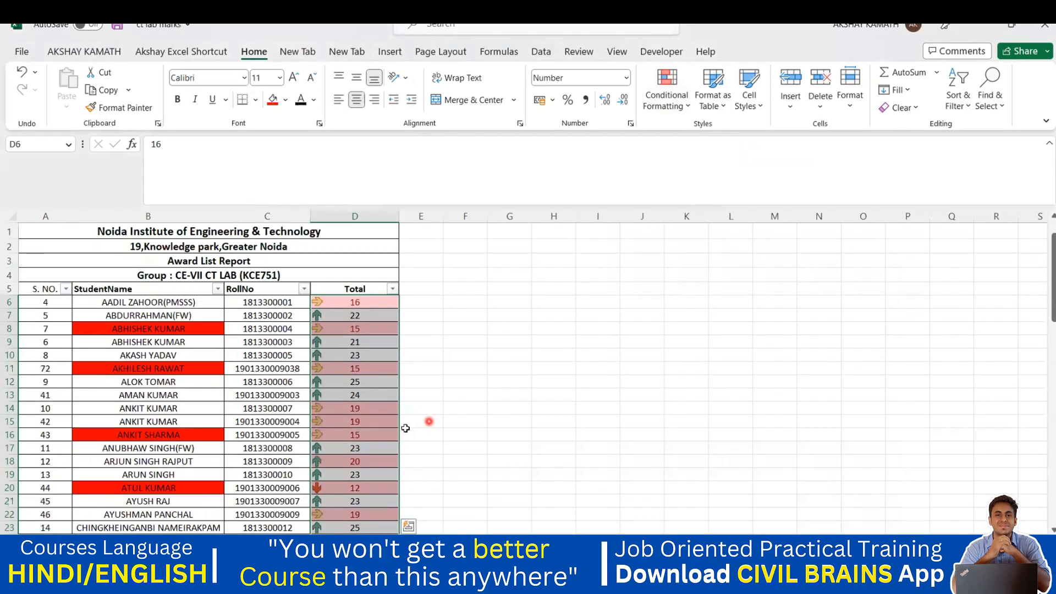
left_click(367, 385)
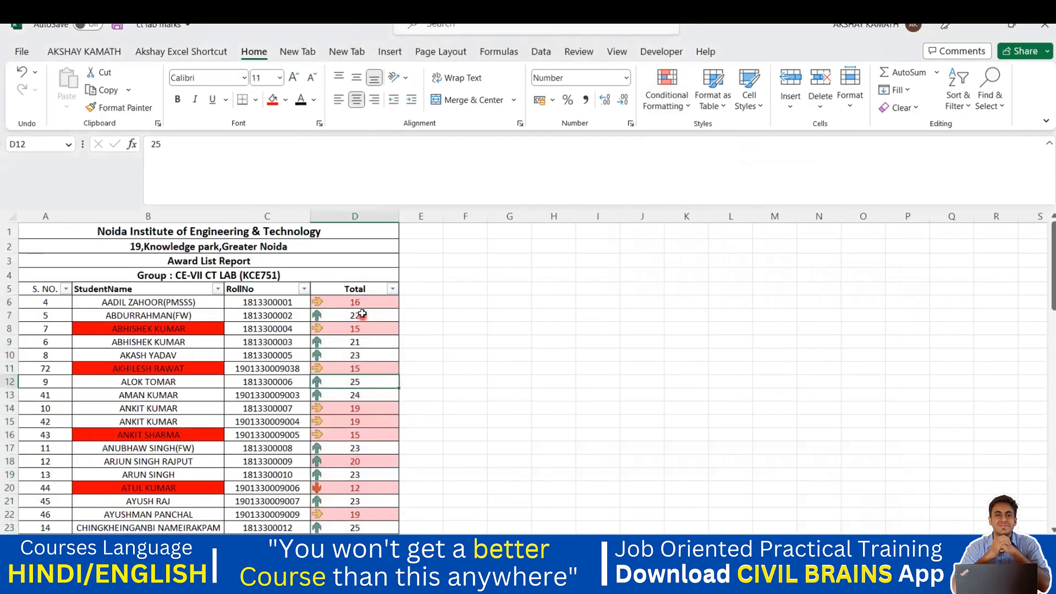
- Examine how the green, yellow and red arrow icons are assigned to the Total marks throughout D6:D77
scroll(330, 334, "down", 1)
scroll(326, 385, "up", 1)
scroll(319, 422, "down", 2)
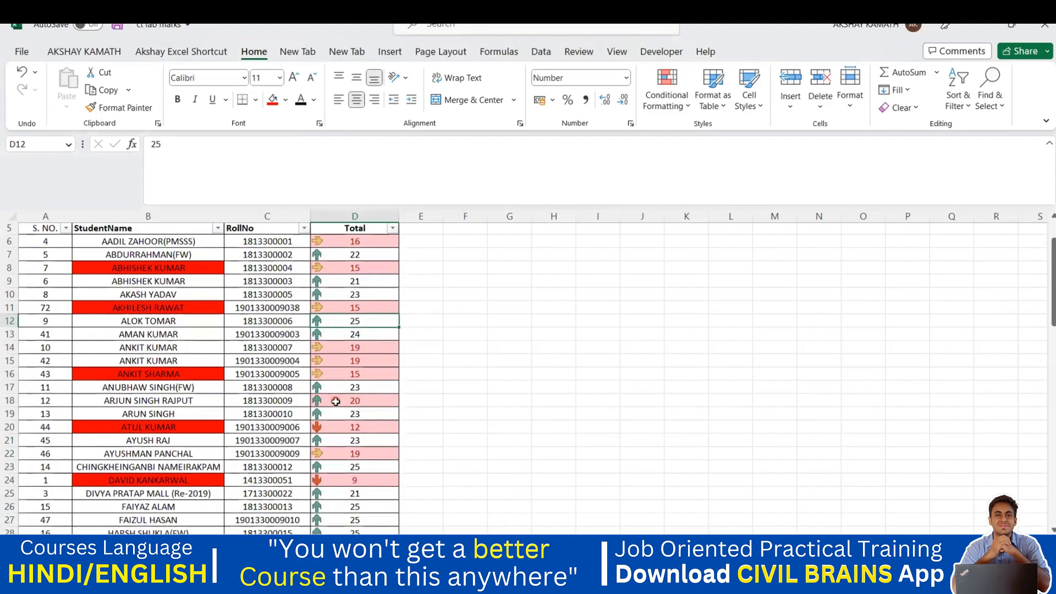
scroll(427, 438, "up", 2)
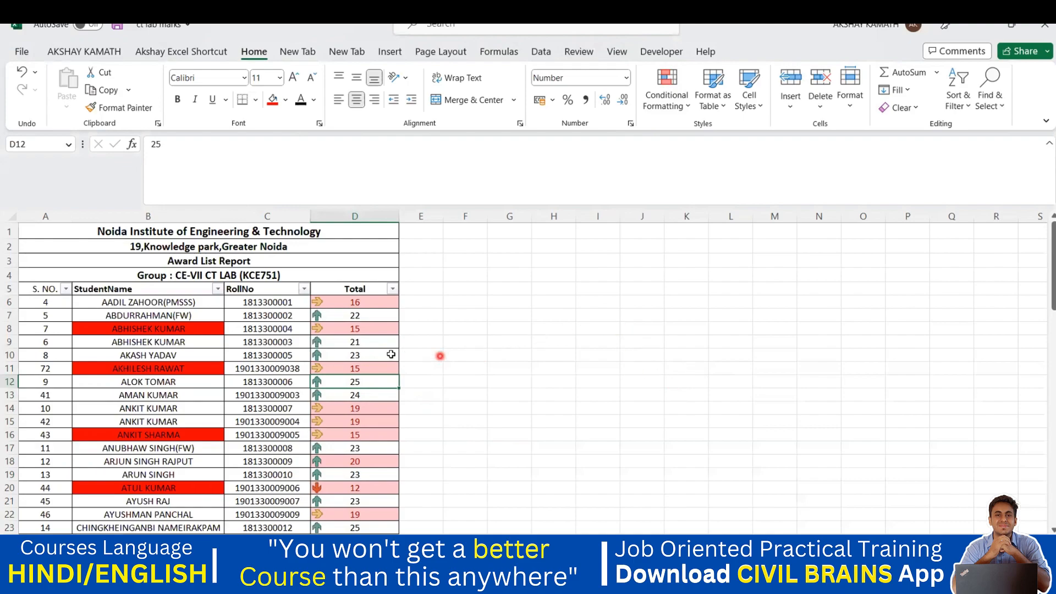
scroll(374, 355, "down", 5)
scroll(346, 367, "down", 8)
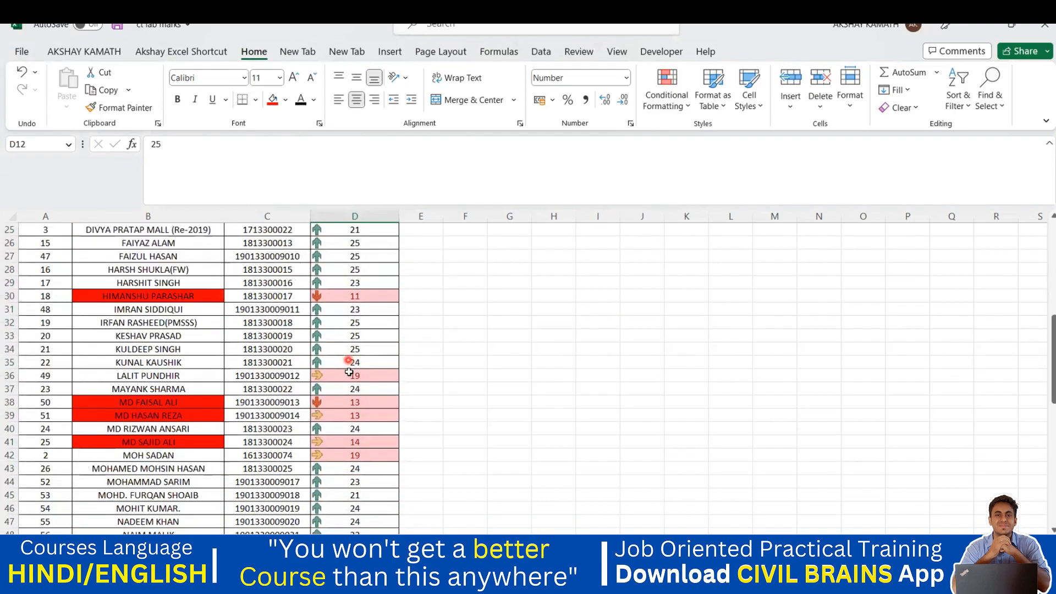
scroll(330, 434, "down", 6)
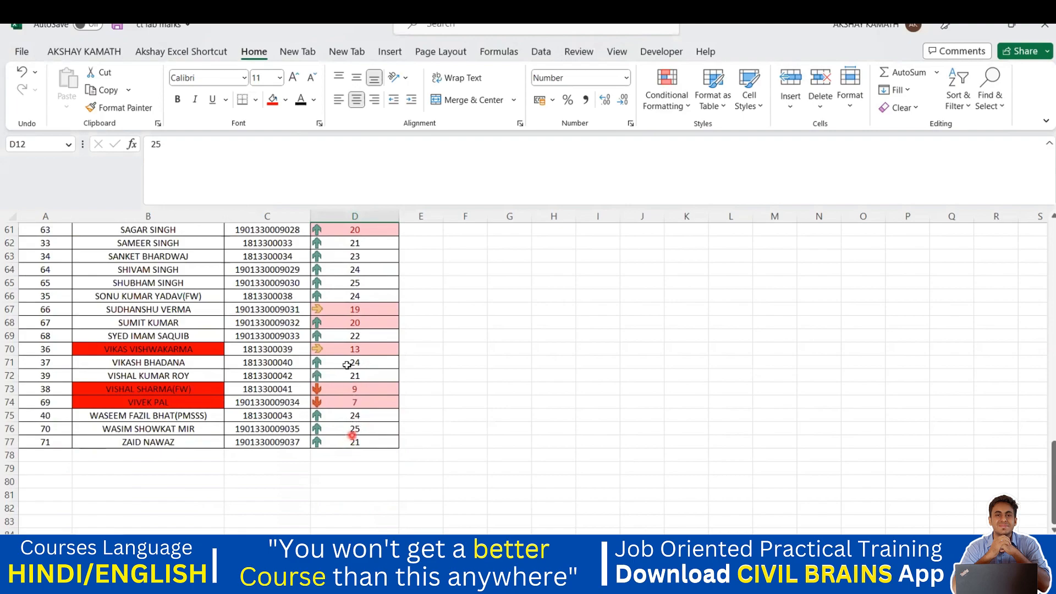
left_click_drag(357, 244, 368, 297)
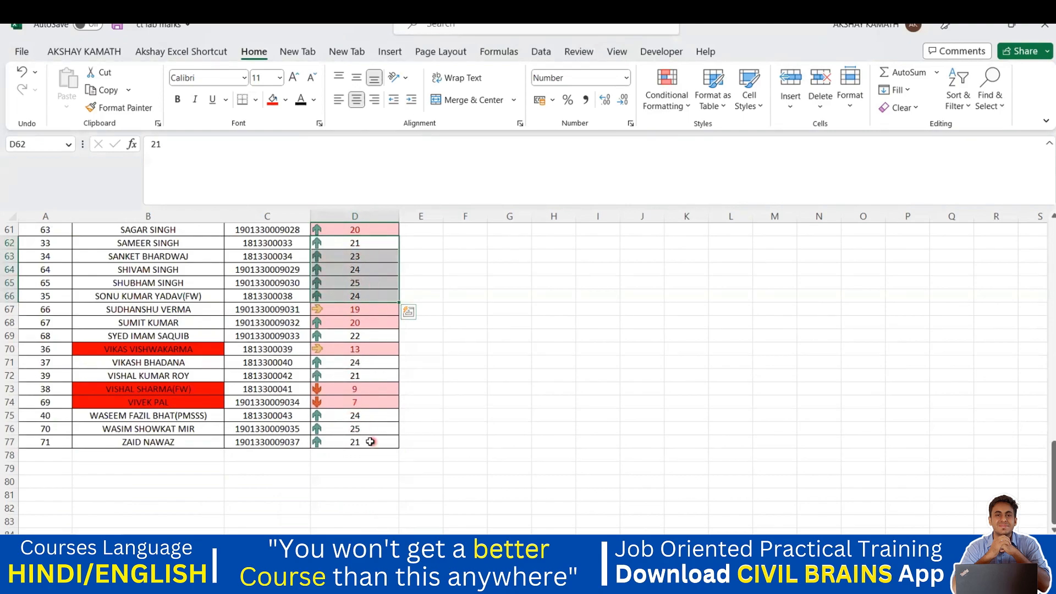
scroll(370, 434, "up", 7)
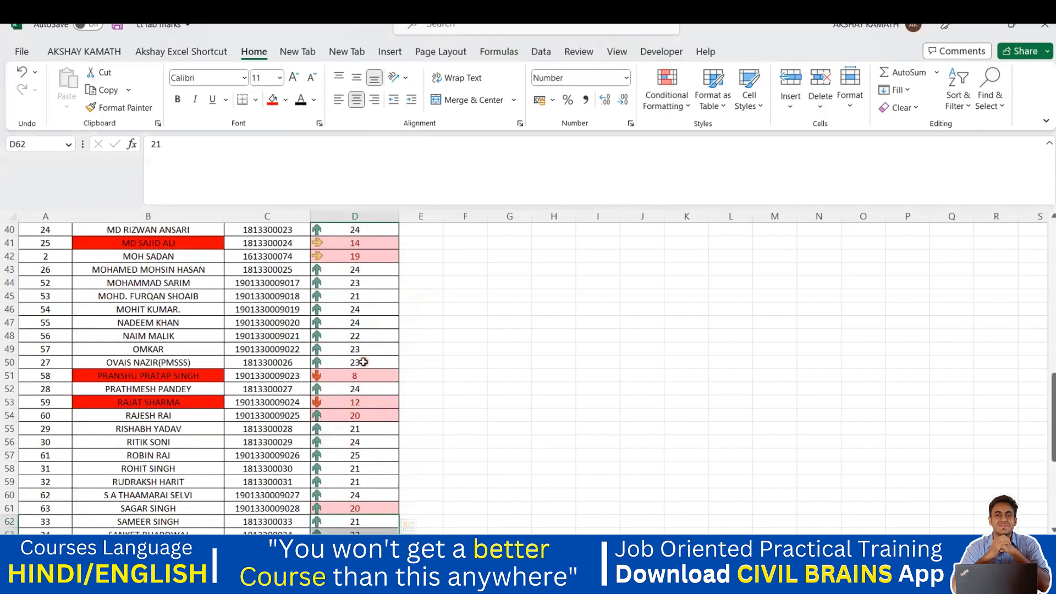
scroll(365, 358, "up", 1)
scroll(363, 336, "up", 1)
scroll(364, 312, "up", 2)
scroll(368, 308, "up", 3)
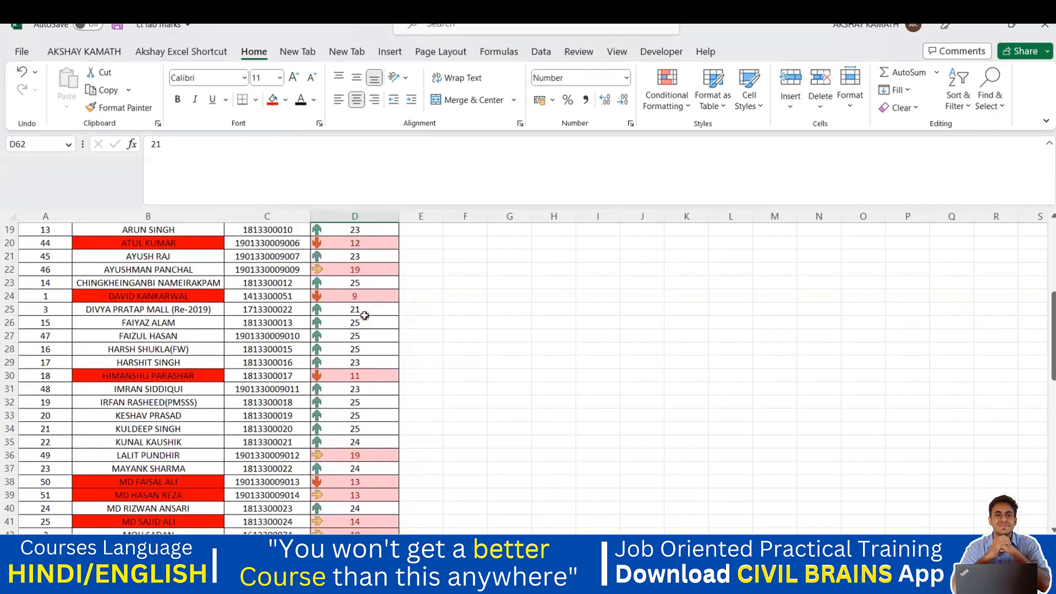
scroll(362, 321, "up", 2)
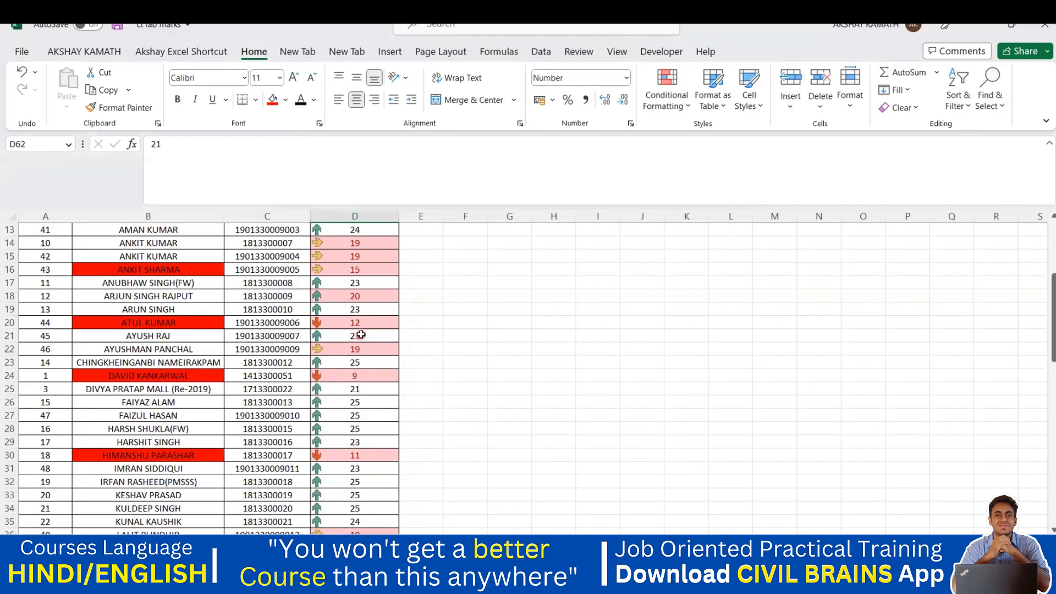
scroll(341, 275, "up", 1)
- Inspect individual Total marks in D12, D7, D9 and D10 against their green up arrows
left_click(322, 261)
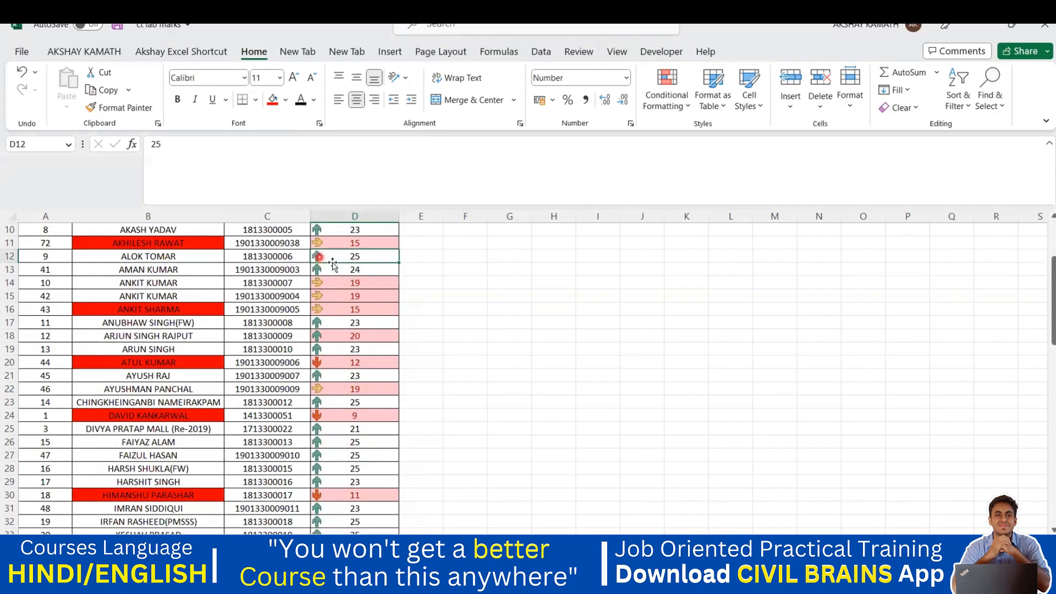
scroll(376, 329, "up", 3)
left_click(356, 318)
left_click(360, 342)
left_click(363, 355)
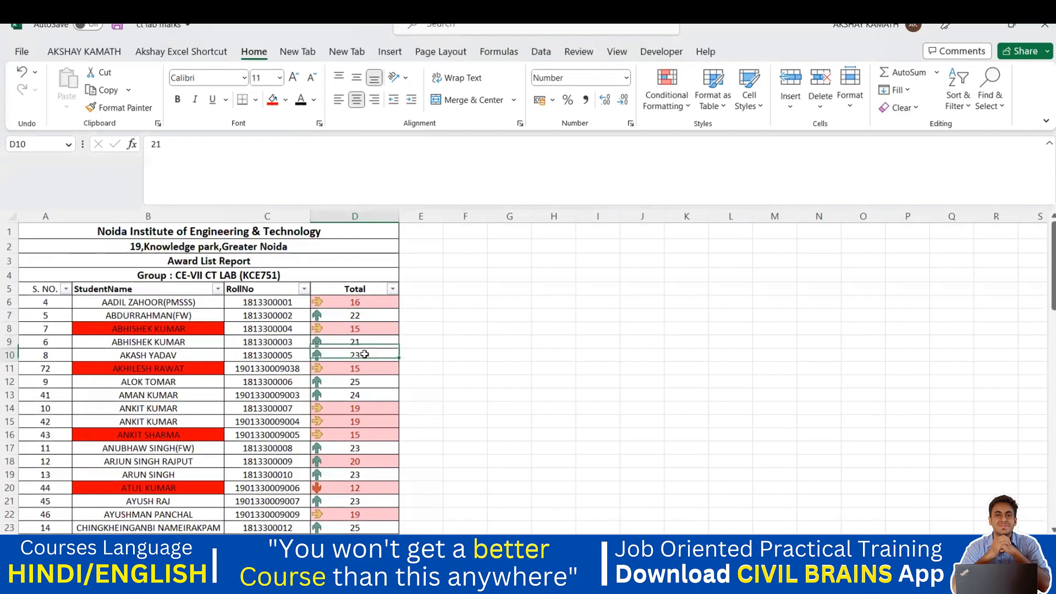
scroll(367, 361, "down", 1)
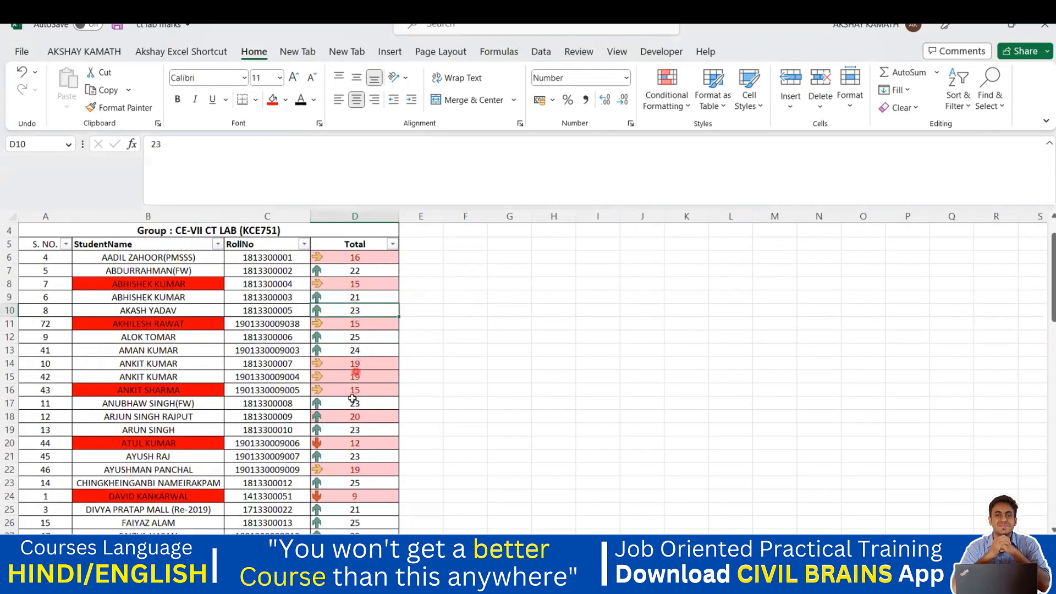
- Select the Total marks in D6:D77 and review the conditional formatting rules applied to them
left_click_drag(365, 396, 358, 508)
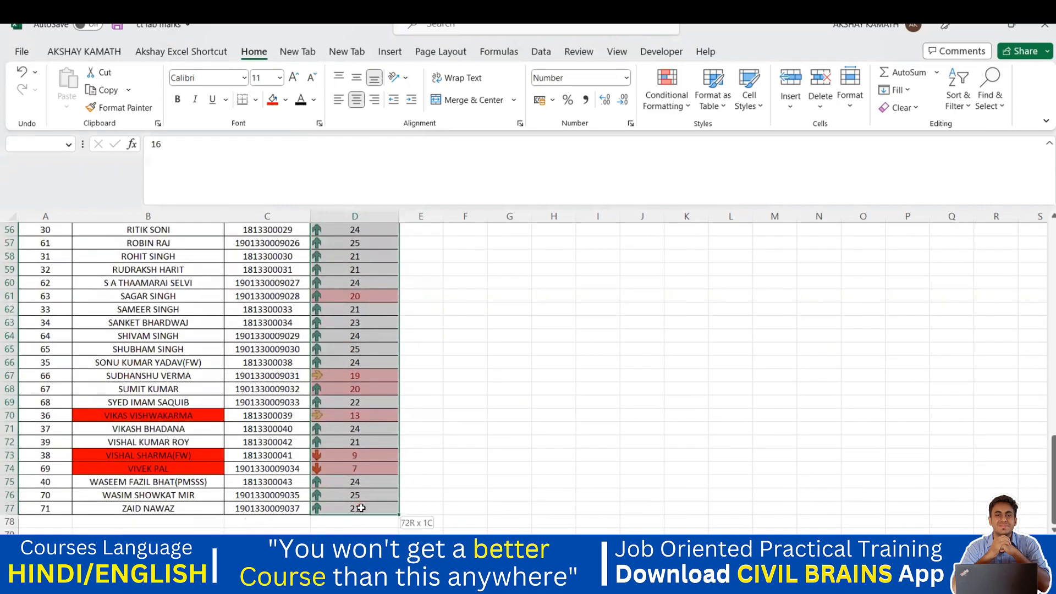
left_click(666, 91)
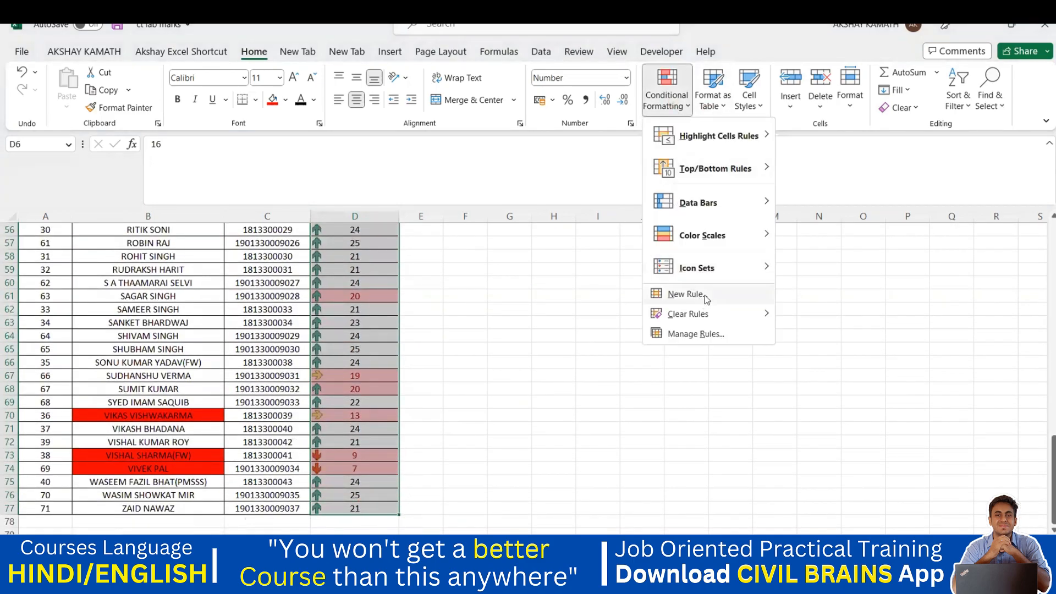
left_click(696, 334)
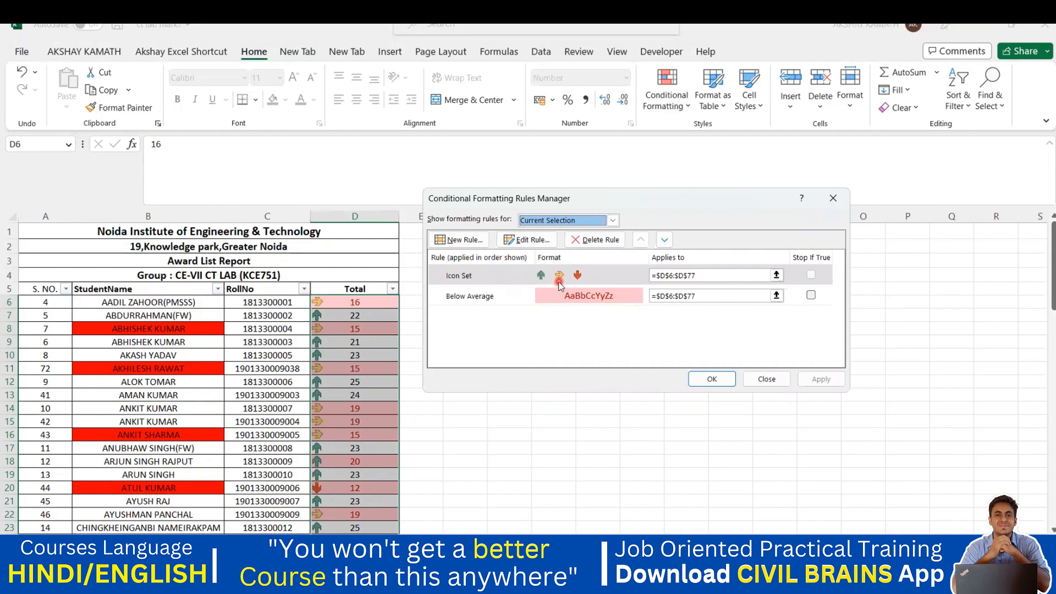
left_click(834, 198)
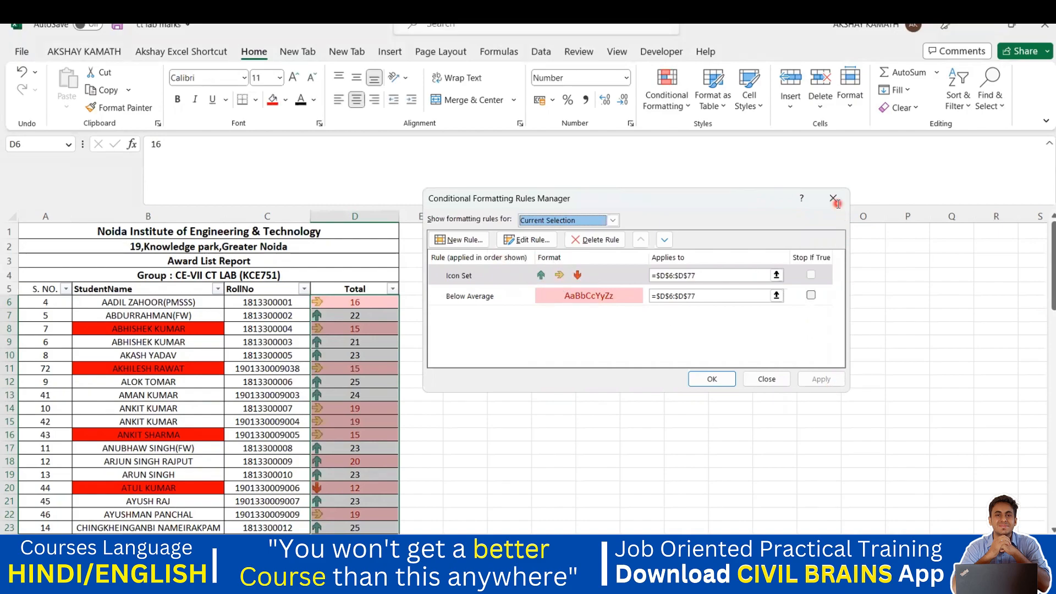
- Examine the custom icon set rule's percent thresholds and preview the five coloured arrows style without applying the rule
left_click(671, 106)
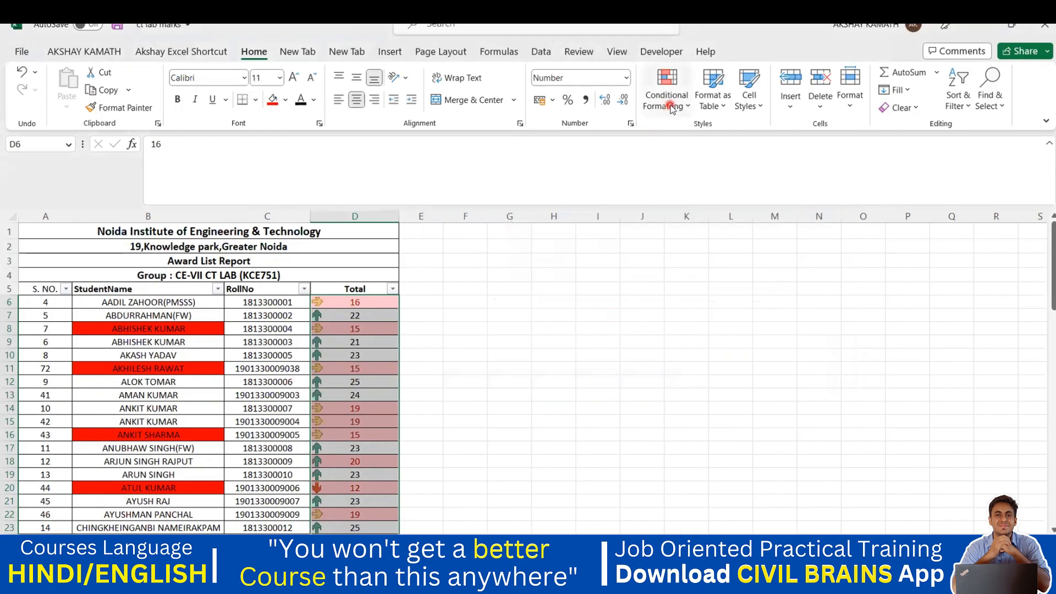
mouse_move(725, 267)
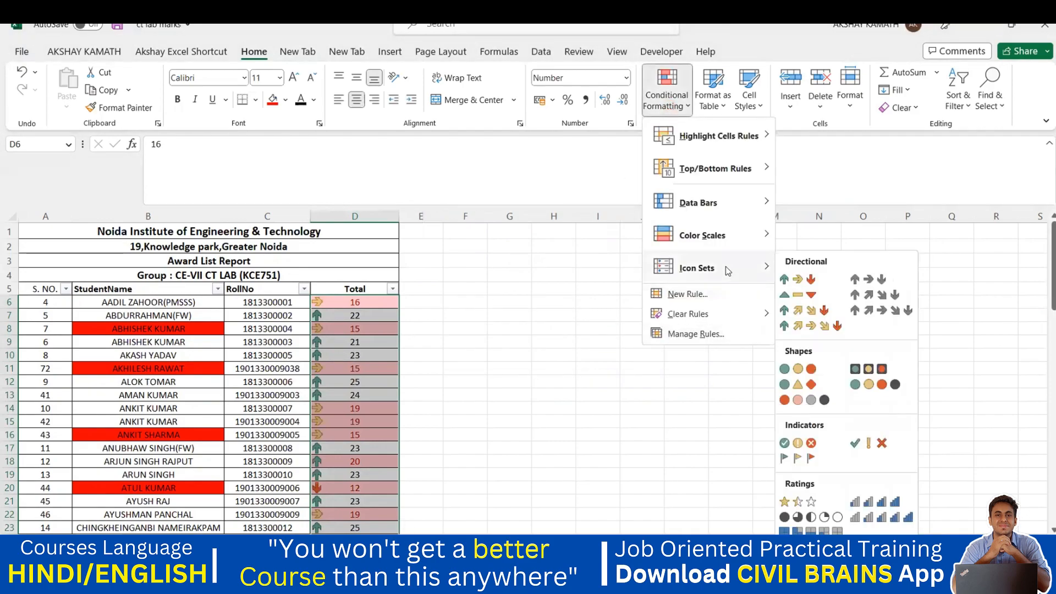
left_click(813, 555)
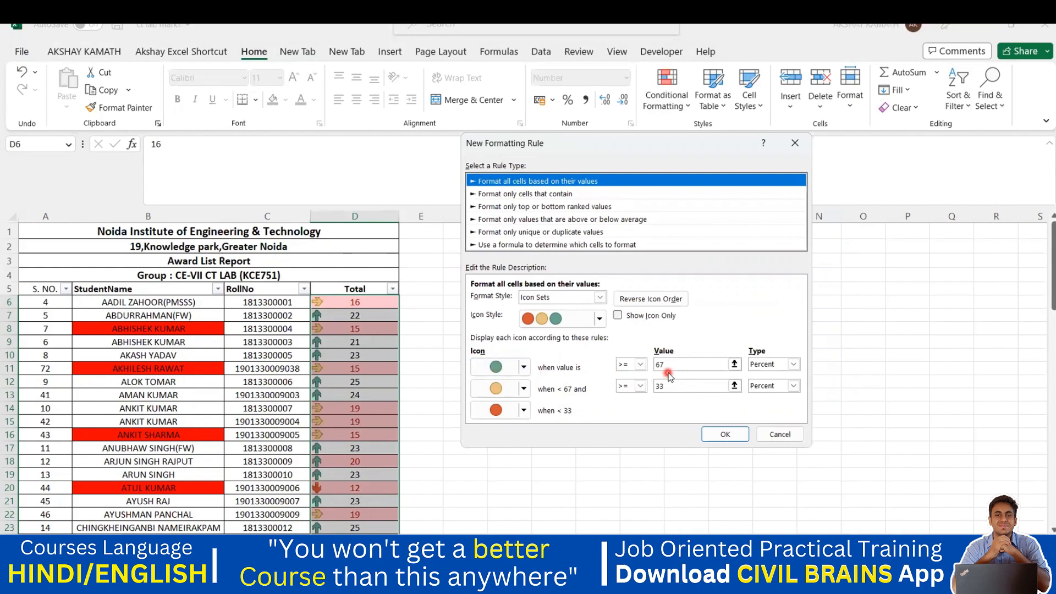
left_click(642, 365)
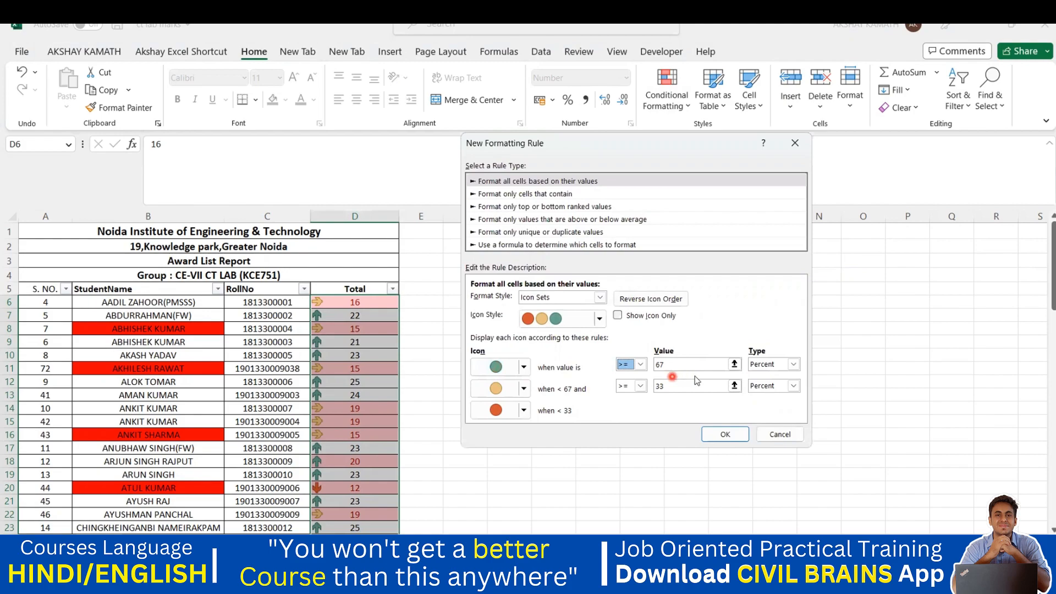
left_click(664, 371)
left_click(599, 320)
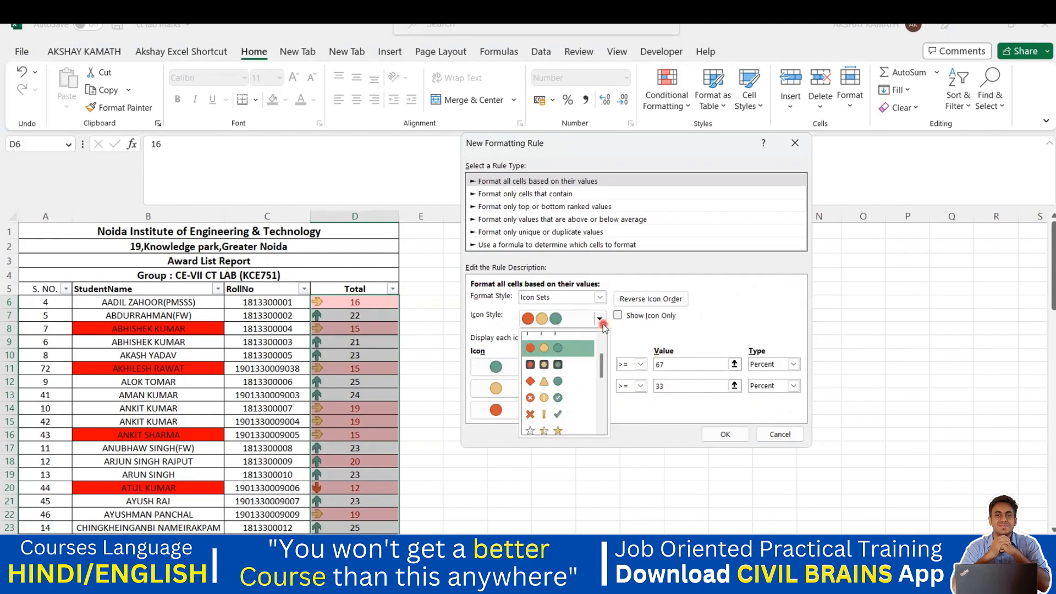
scroll(568, 405, "down", 3)
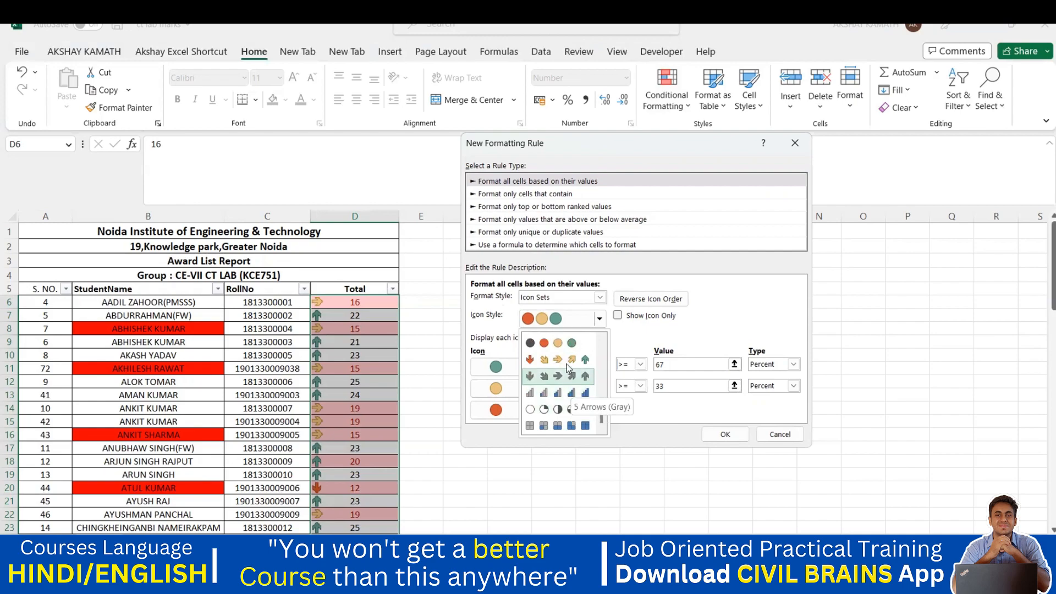
left_click(568, 360)
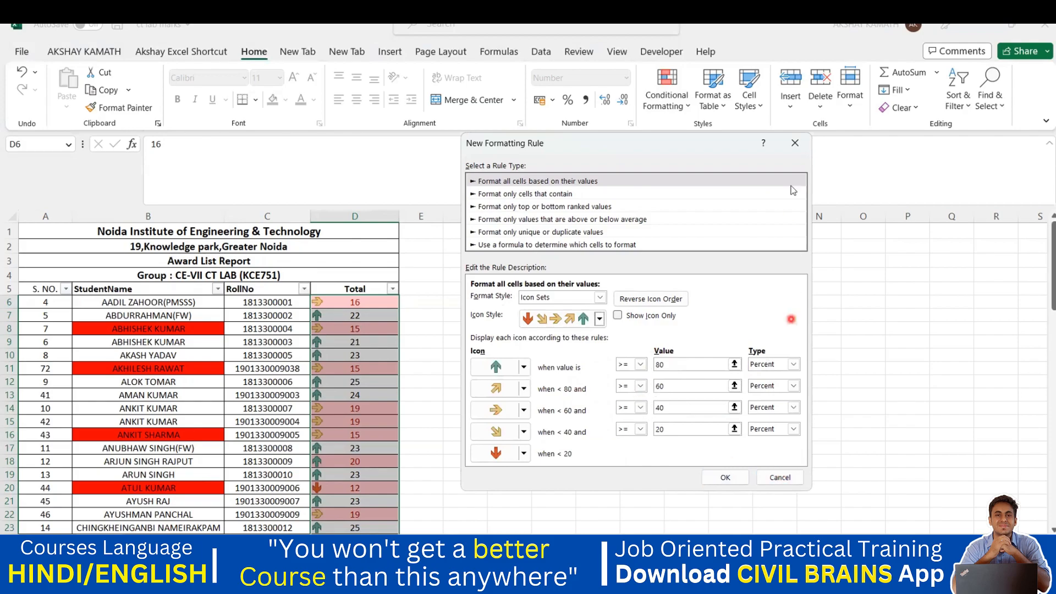
left_click(797, 145)
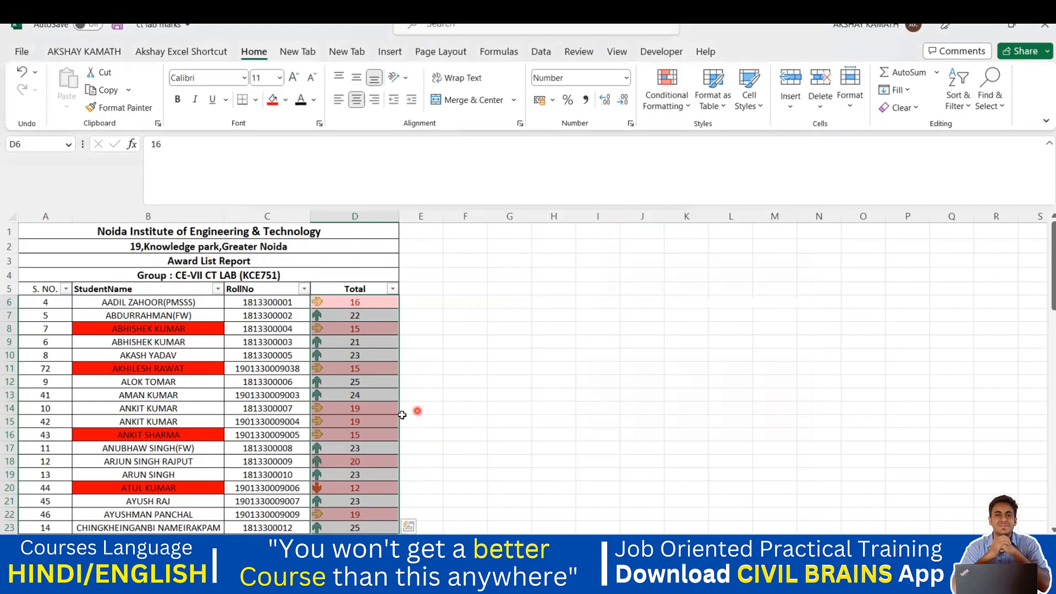
- Deselect the Total marks by selecting cell F53 and look over the formatted award list again
scroll(375, 371, "down", 2)
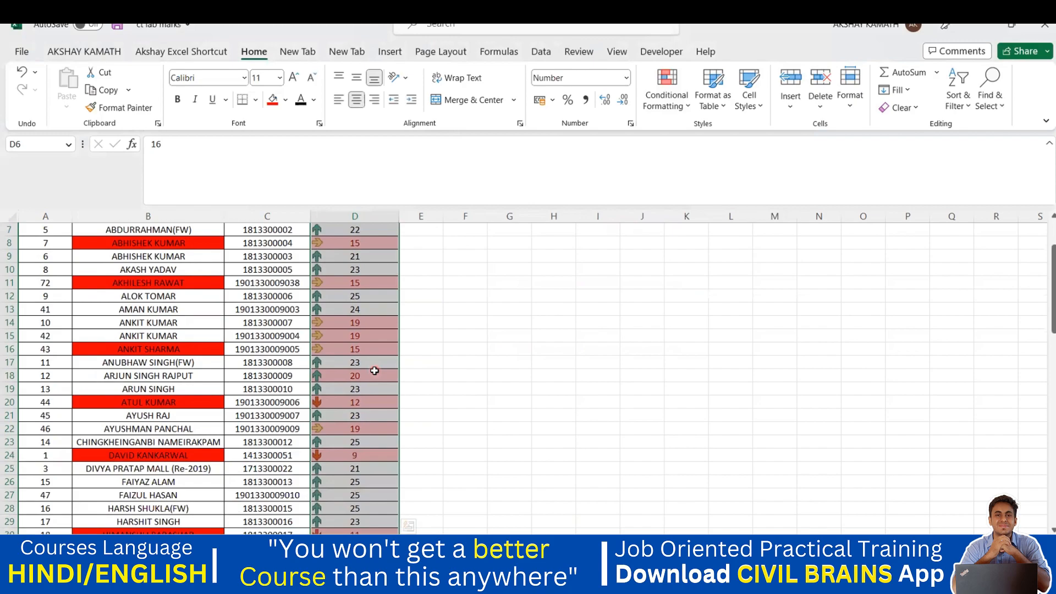
scroll(375, 371, "down", 11)
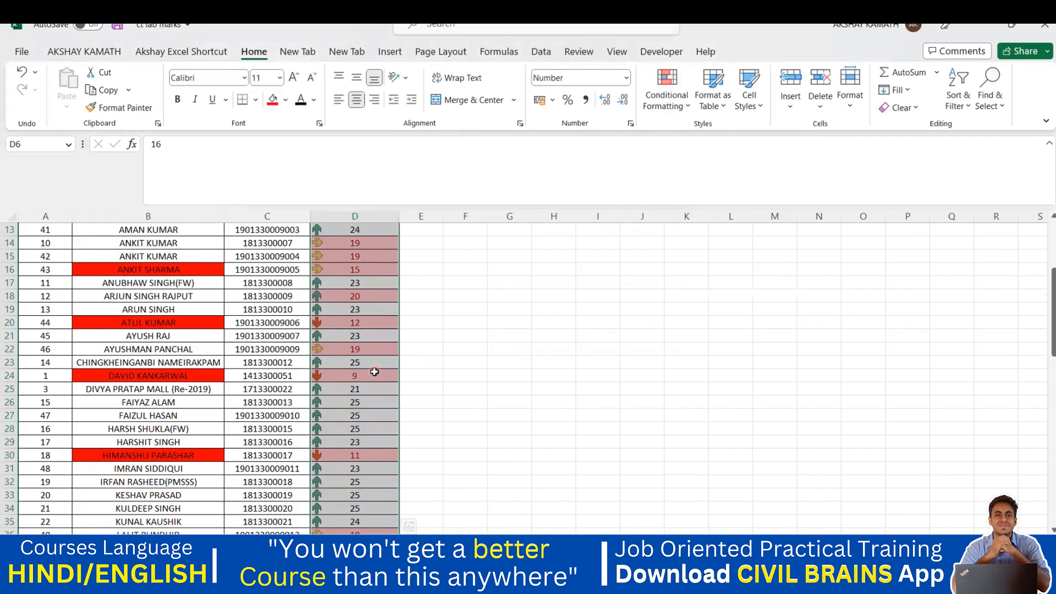
left_click(458, 402)
scroll(448, 407, "up", 4)
scroll(446, 408, "up", 7)
scroll(392, 341, "up", 3)
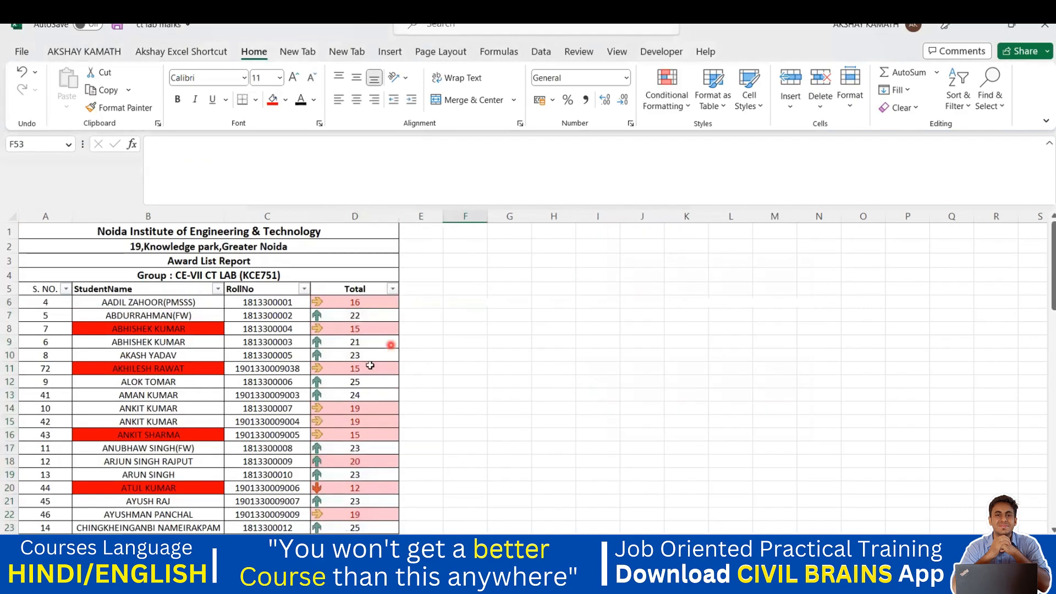
- Review the Color Scales, Icon Sets, Top/Bottom and Highlight Cells rule options, and look through the formatted award list
left_click(668, 102)
mouse_move(691, 238)
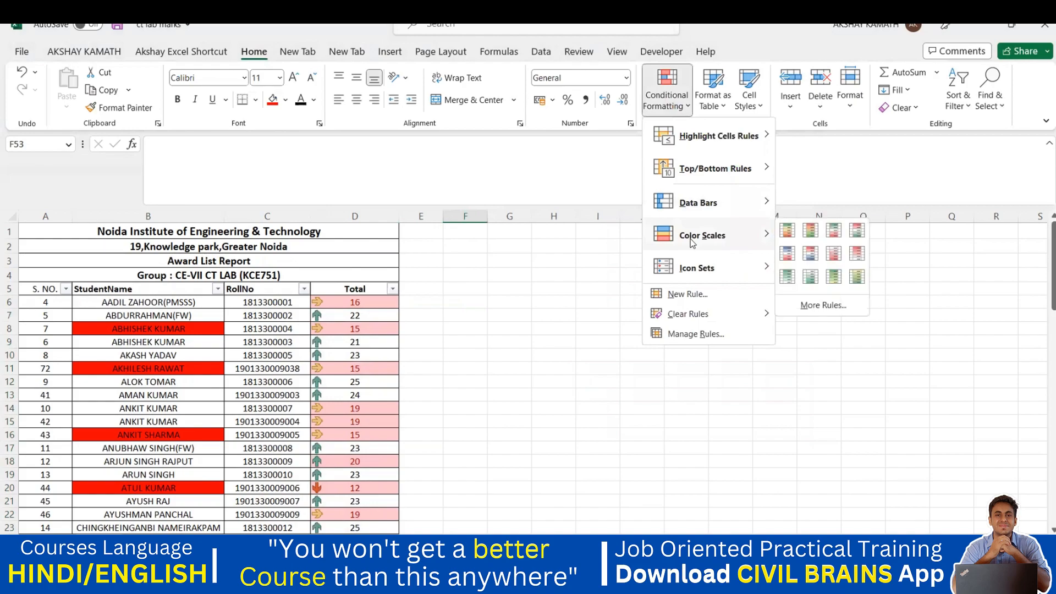
mouse_move(697, 267)
mouse_move(725, 169)
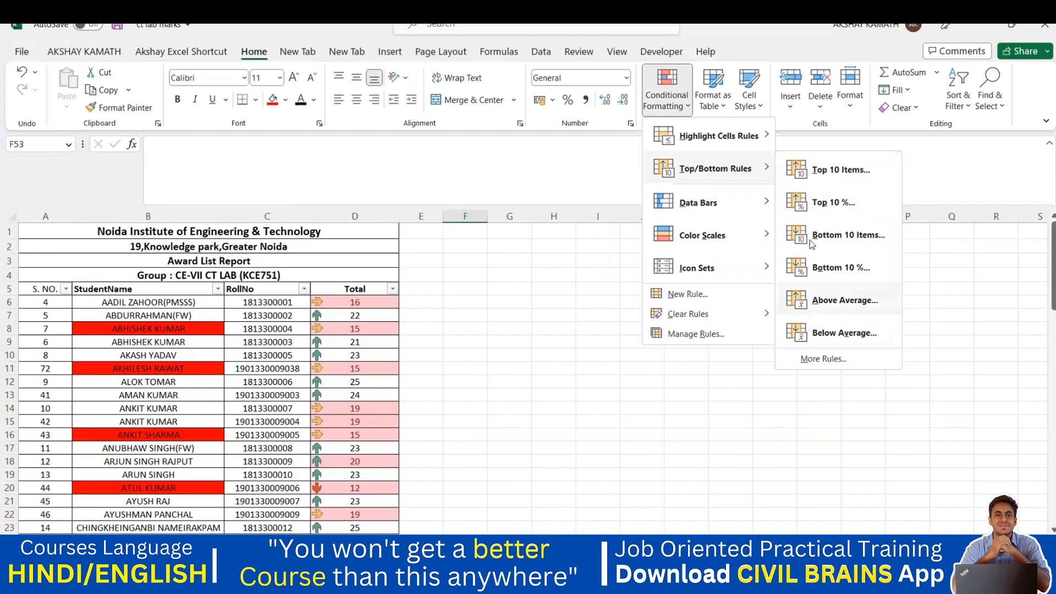
mouse_move(721, 136)
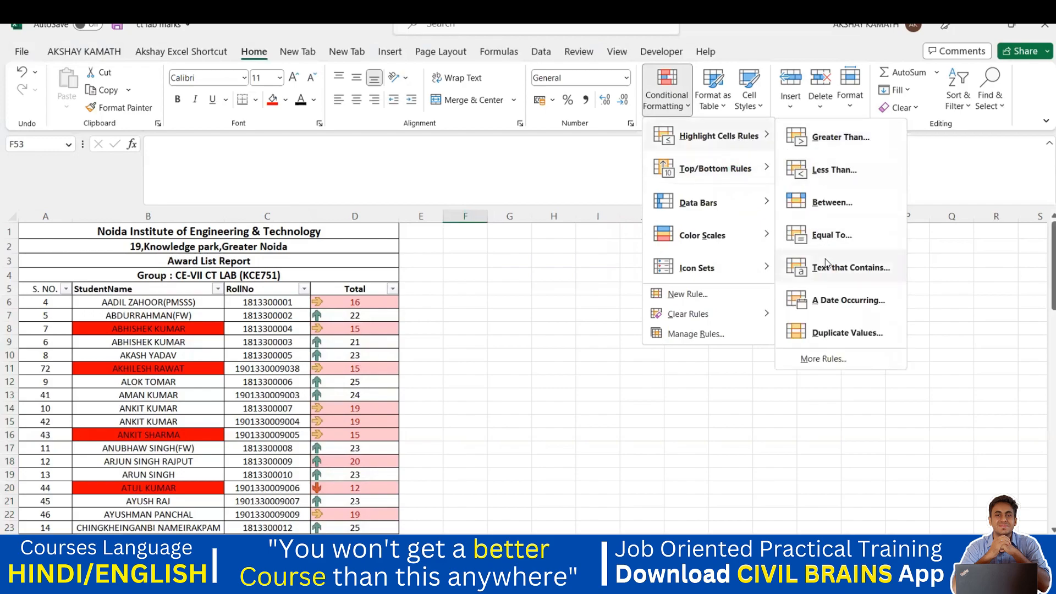
left_click(509, 374)
scroll(517, 366, "down", 7)
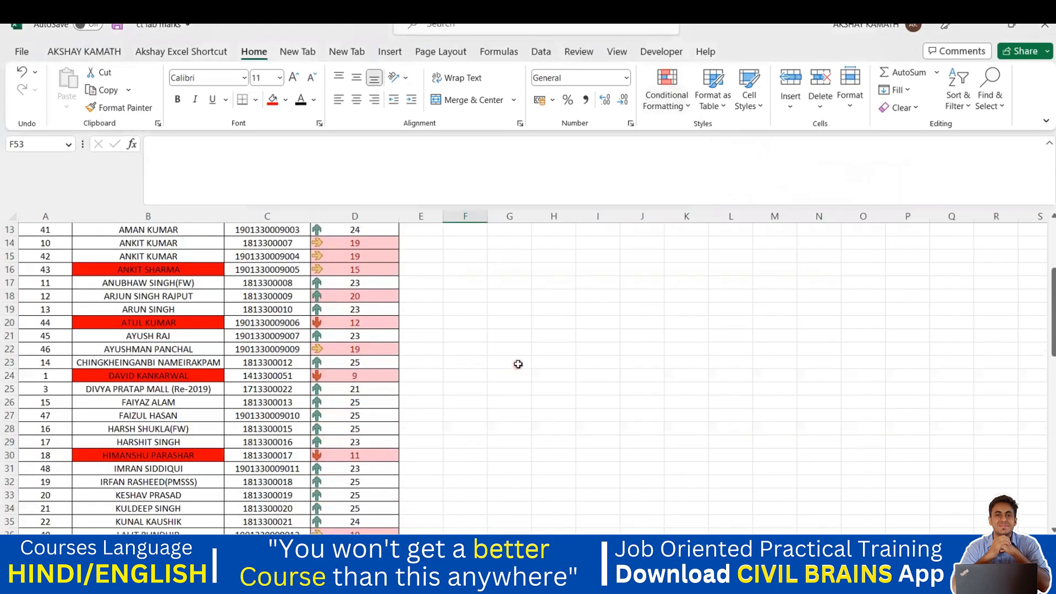
scroll(519, 364, "down", 7)
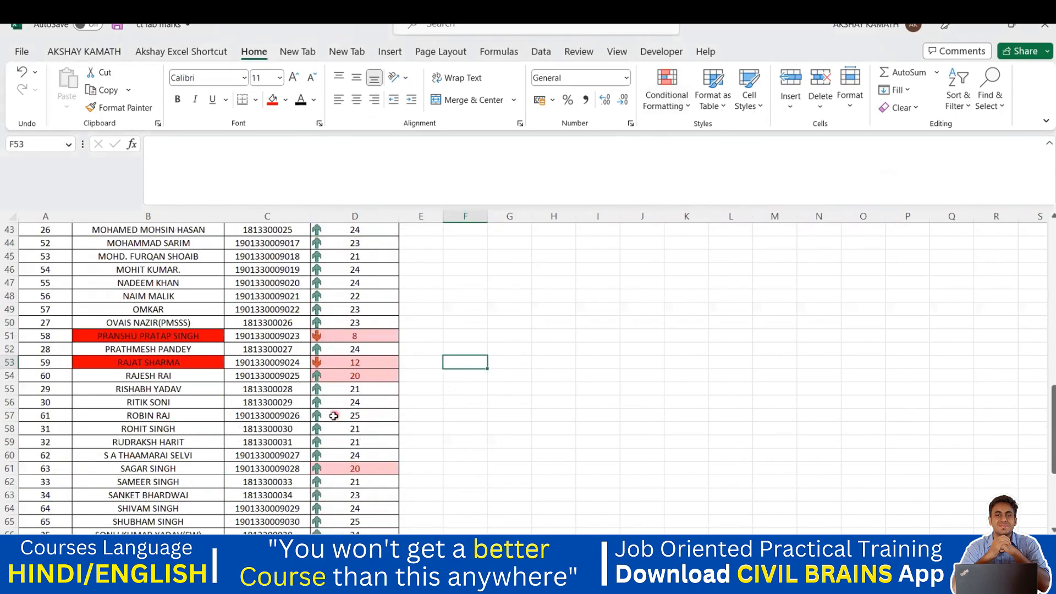
scroll(334, 413, "up", 7)
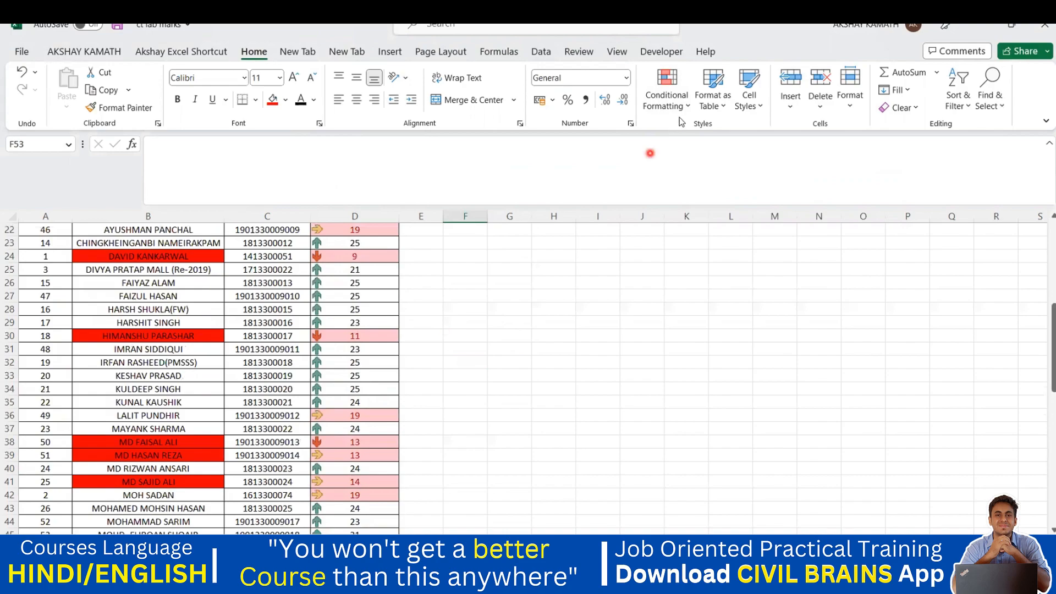